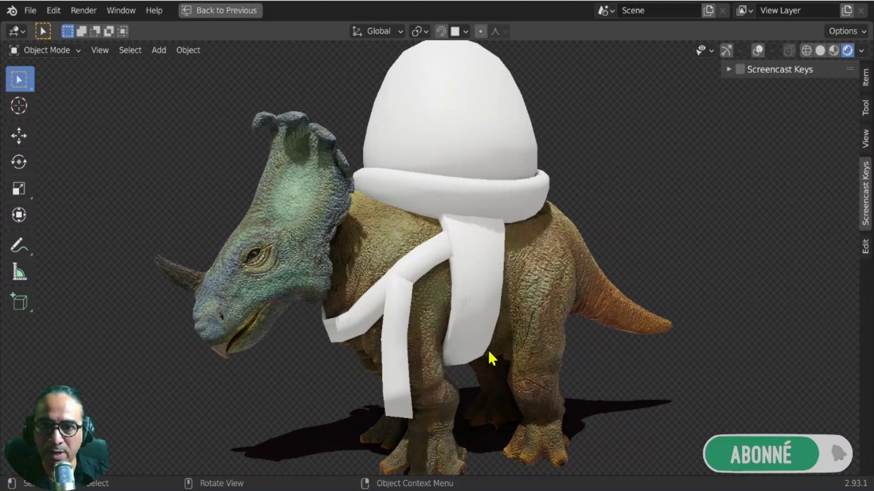
# Save the current project and open the recent file Basemesh-sinoceratops-15.blend.
pyautogui.moveTo(550, 291); pyautogui.dragTo(427, 370, button='middle')
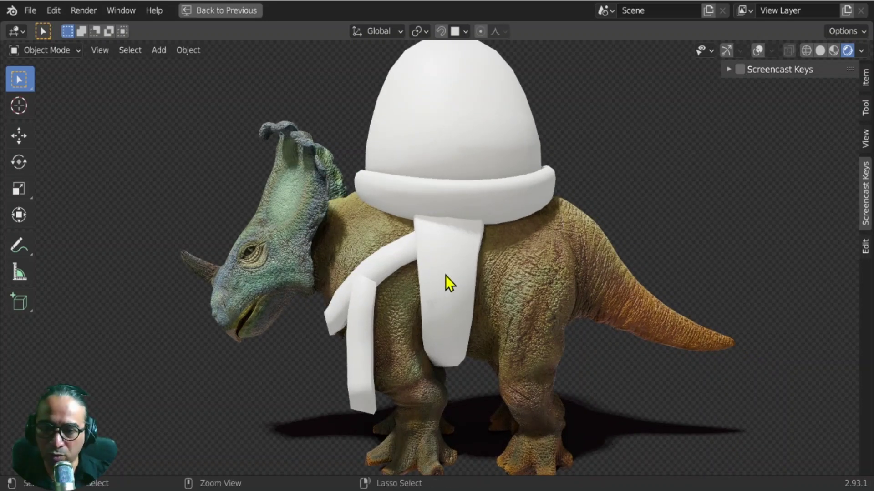
pyautogui.hotkey('ctrl', 's')
pyautogui.click(17, 13)
pyautogui.moveTo(30, 13)
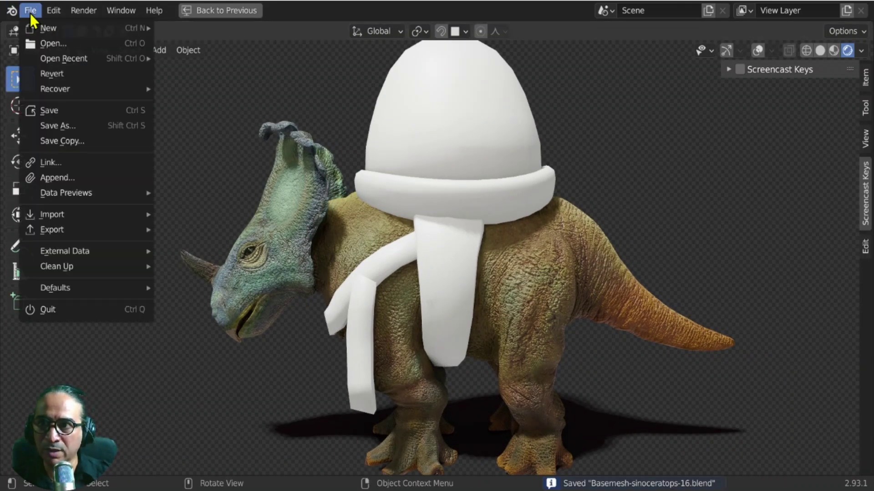
pyautogui.moveTo(67, 60)
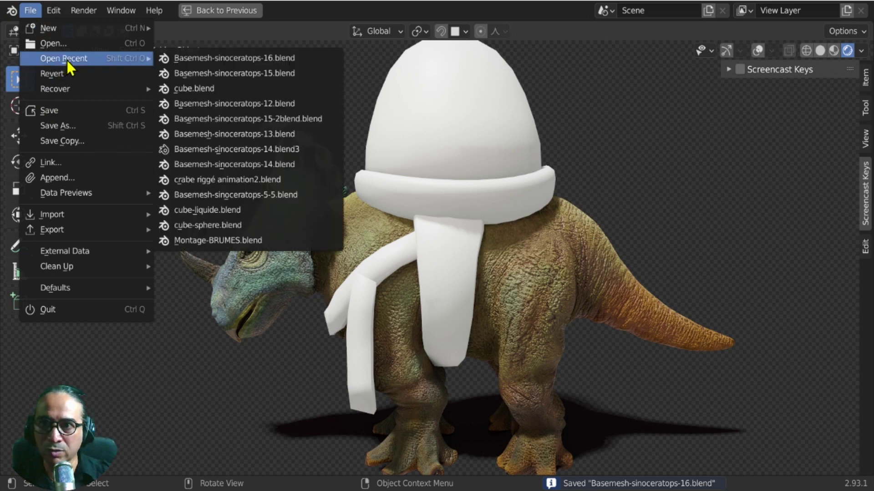
pyautogui.click(273, 75)
# Move the cabin reference image over the dinosaur in the side view so the cabin sits on its back.
pyautogui.moveTo(475, 356)
pyautogui.mouseDown(button='middle')
pyautogui.moveTo(533, 353)
pyautogui.moveTo(473, 359)
pyautogui.mouseUp(button='middle')
pyautogui.press('KP_3')
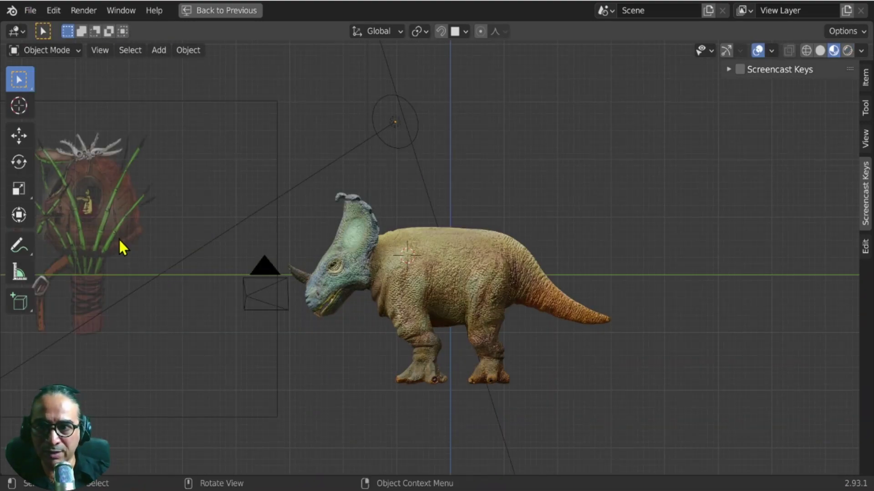
pyautogui.click(120, 241)
pyautogui.press('g')
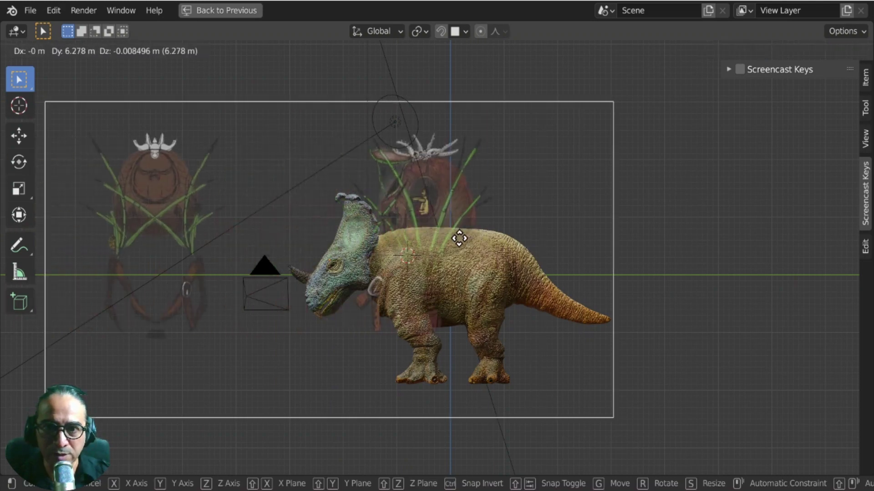
pyautogui.click(476, 238)
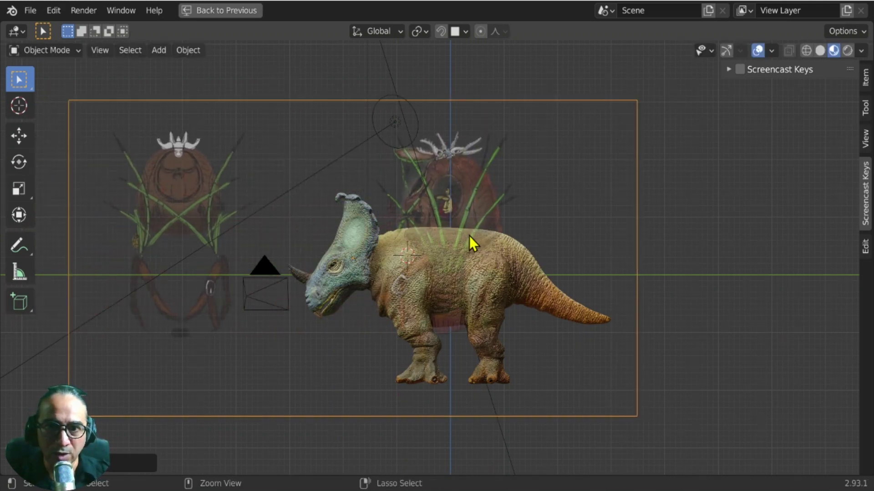
# Raise the cabin reference image's opacity to 0.937 for a clearer overlay on the dinosaur.
pyautogui.hotkey('ctrl', 'space')
pyautogui.scroll(-4, 699, 366)
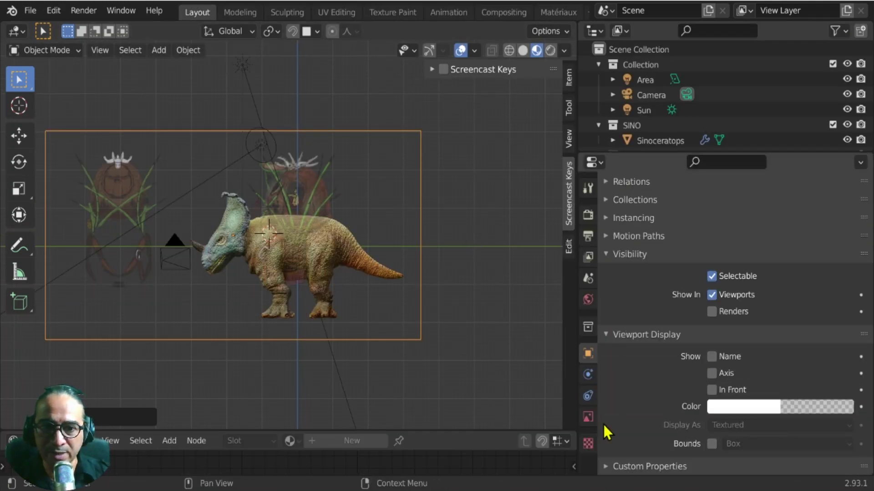
pyautogui.click(587, 416)
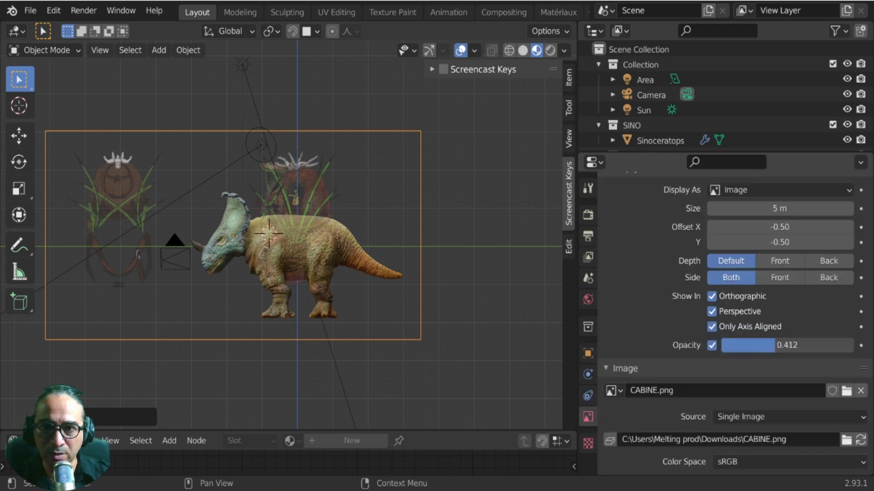
pyautogui.moveTo(754, 351); pyautogui.dragTo(823, 351)
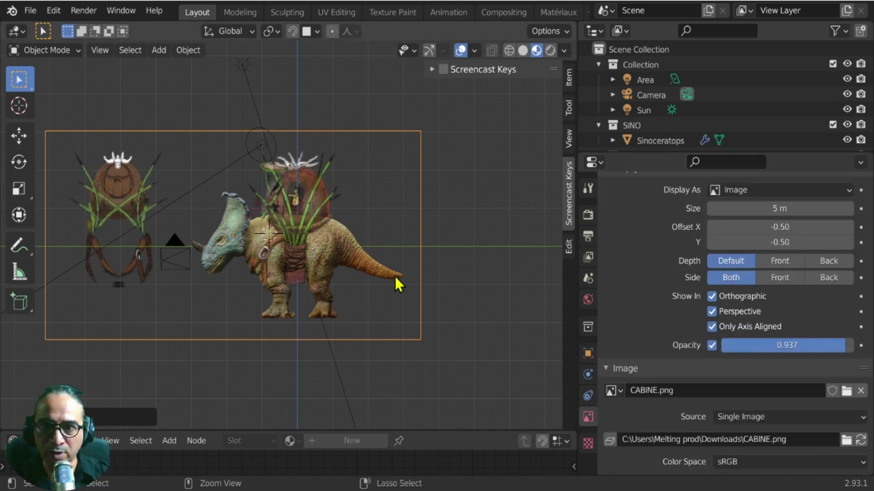
pyautogui.hotkey('ctrl', 'space')
pyautogui.scroll(4, 522, 309)
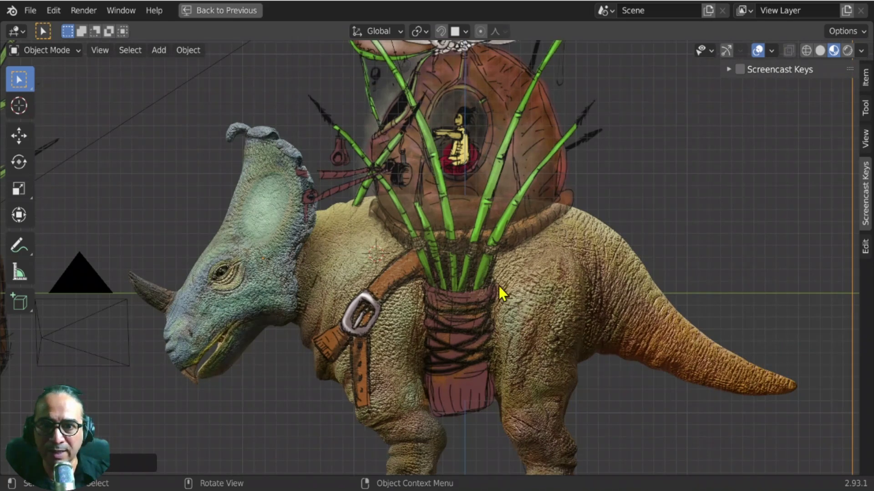
# Shift the cabin reference image about 0.1 m toward the dinosaur's head to align it with the back.
pyautogui.moveTo(501, 291); pyautogui.dragTo(394, 150, button='middle')
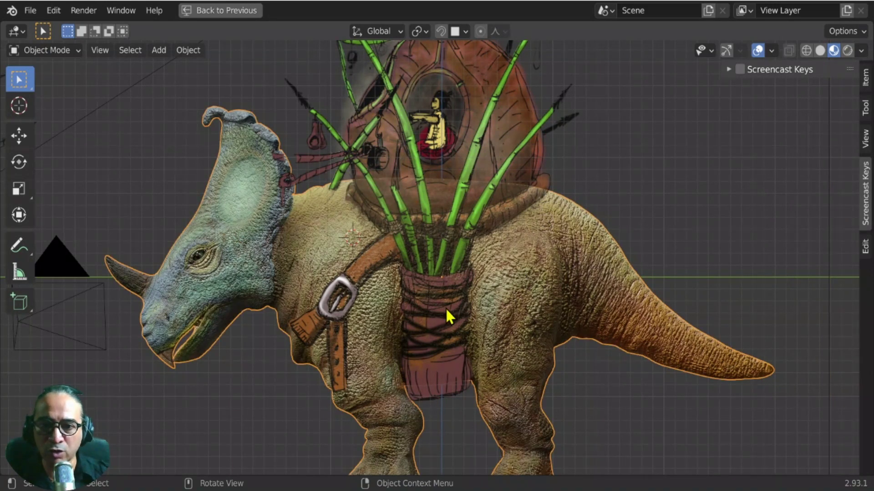
pyautogui.press('g')
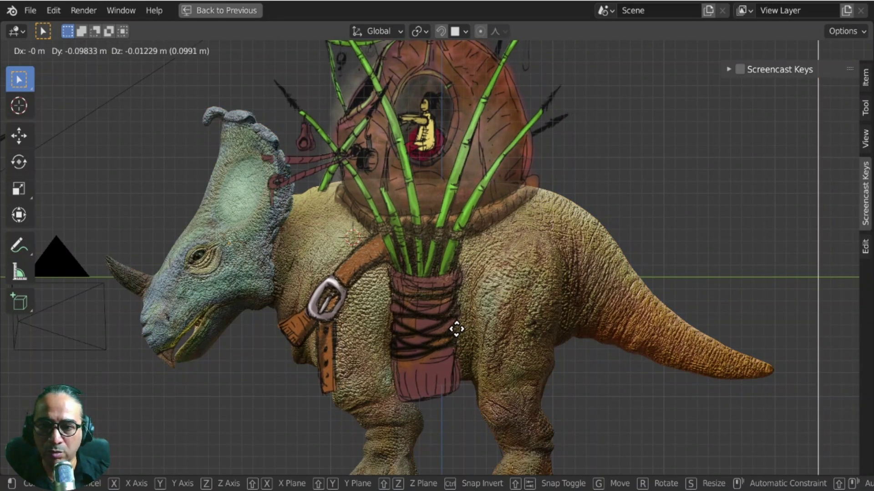
pyautogui.click(458, 216)
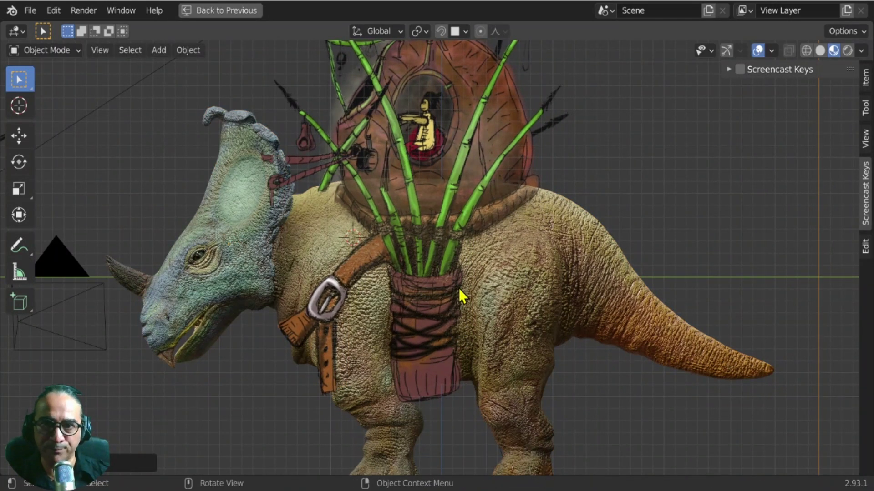
# Lower the cabin reference image's opacity so it overlays the dinosaur only faintly.
pyautogui.scroll(-3, 473, 277)
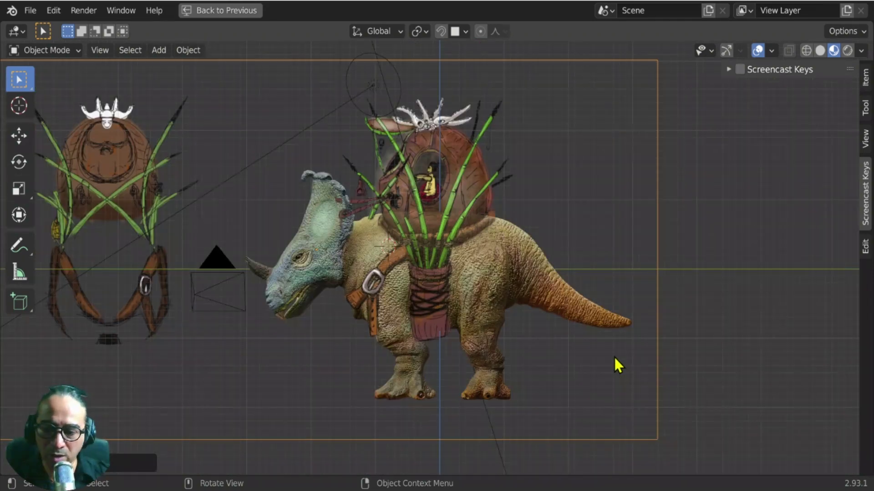
pyautogui.hotkey('ctrl', 'space')
pyautogui.moveTo(838, 346); pyautogui.dragTo(769, 354)
pyautogui.scroll(2, 310, 248)
pyautogui.hotkey('ctrl', 'space')
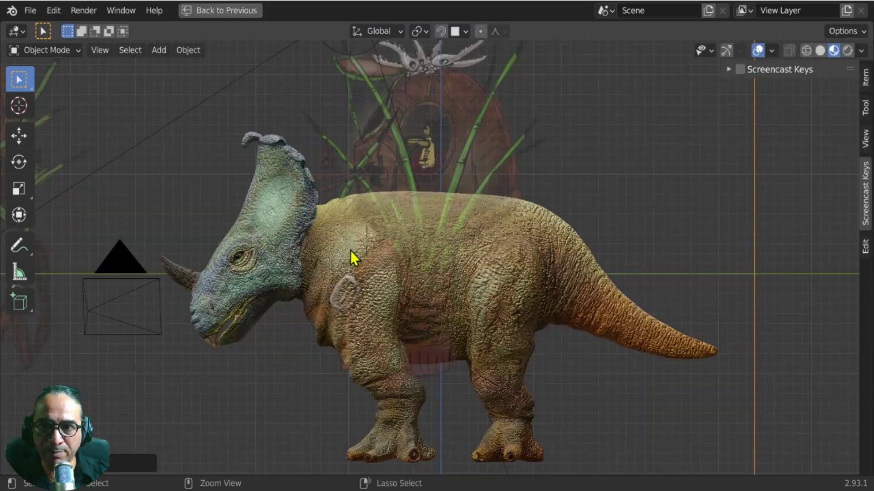
# Select the dinosaur and snap the 3D cursor to it.
pyautogui.moveTo(370, 240); pyautogui.dragTo(424, 255, button='middle')
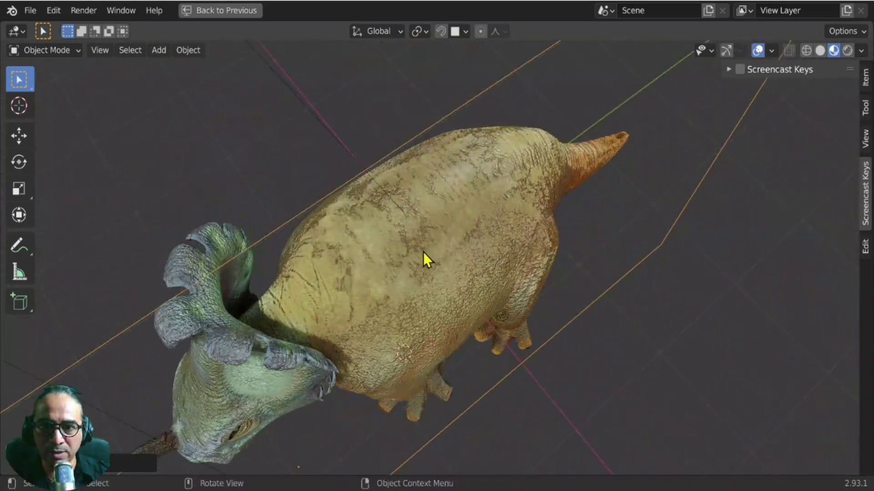
pyautogui.click(414, 228)
pyautogui.moveTo(430, 338); pyautogui.dragTo(411, 179, button='middle')
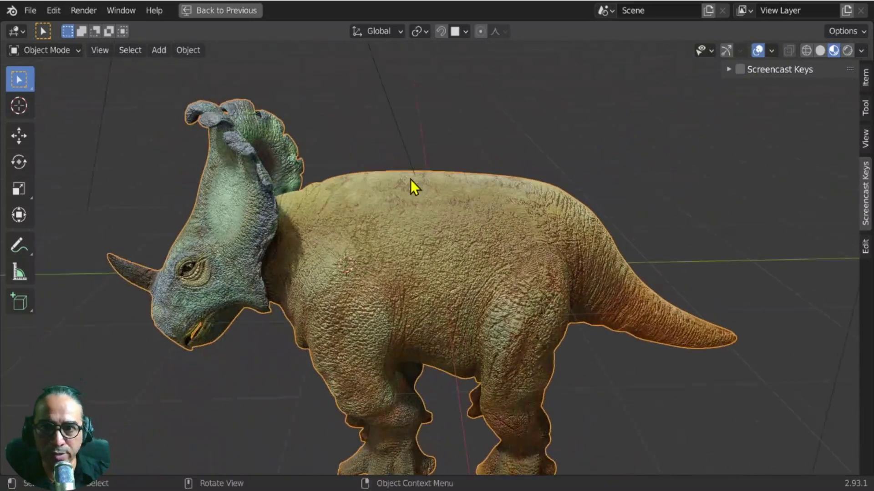
pyautogui.press('KP_3')
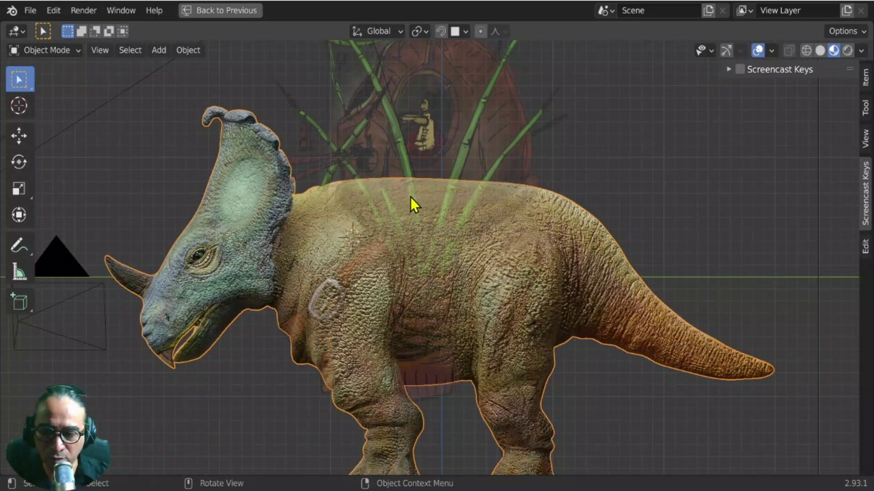
pyautogui.hotkey('shift', 's')
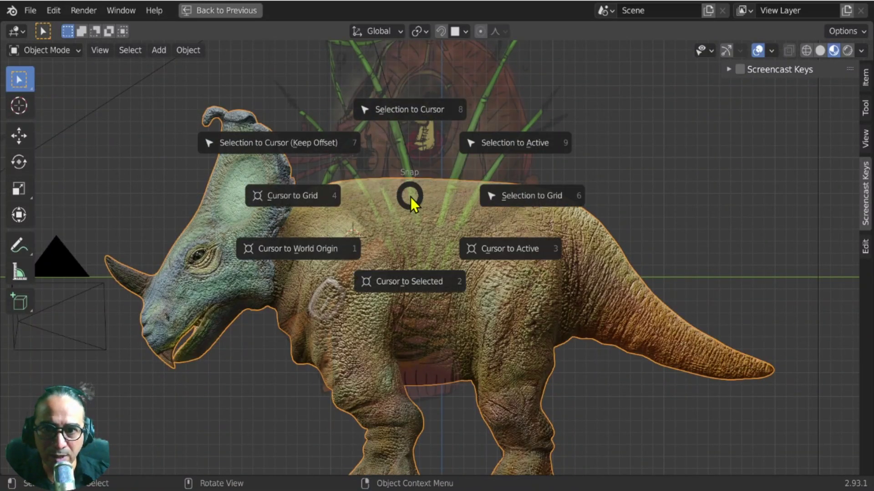
pyautogui.click(404, 287)
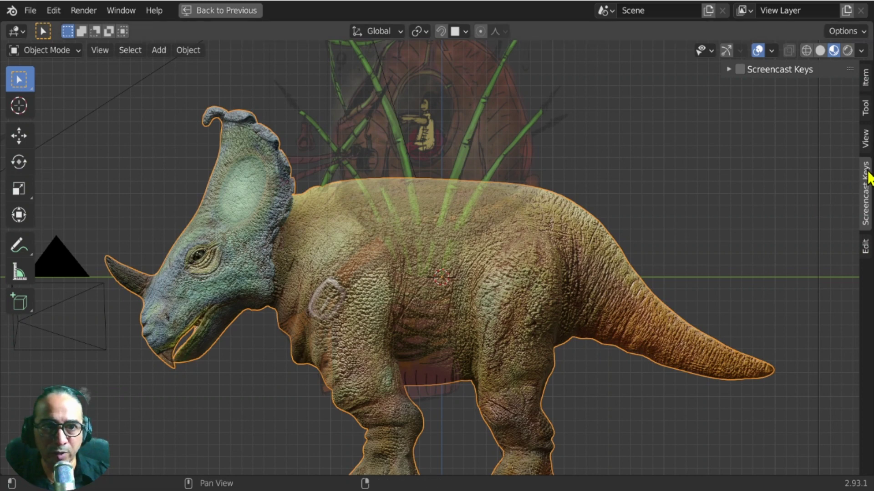
# Enable the Screencast Keys display and set its offset to 194 and 621.
pyautogui.click(739, 71)
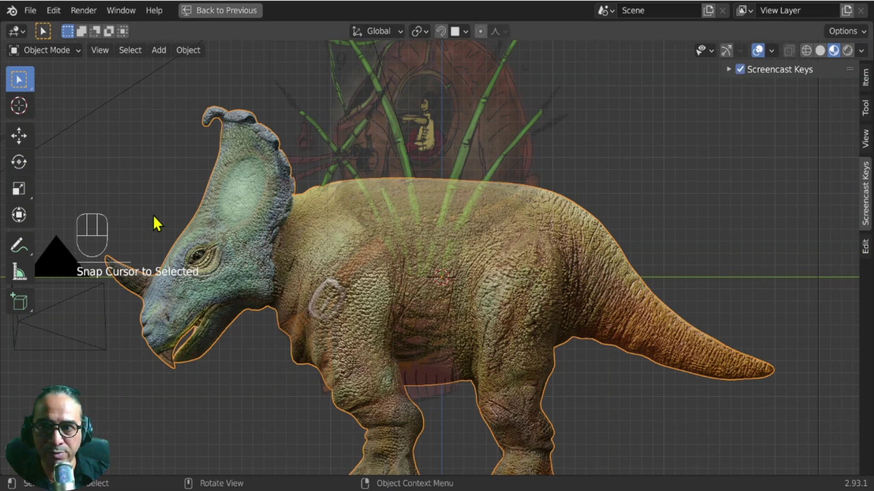
pyautogui.click(782, 74)
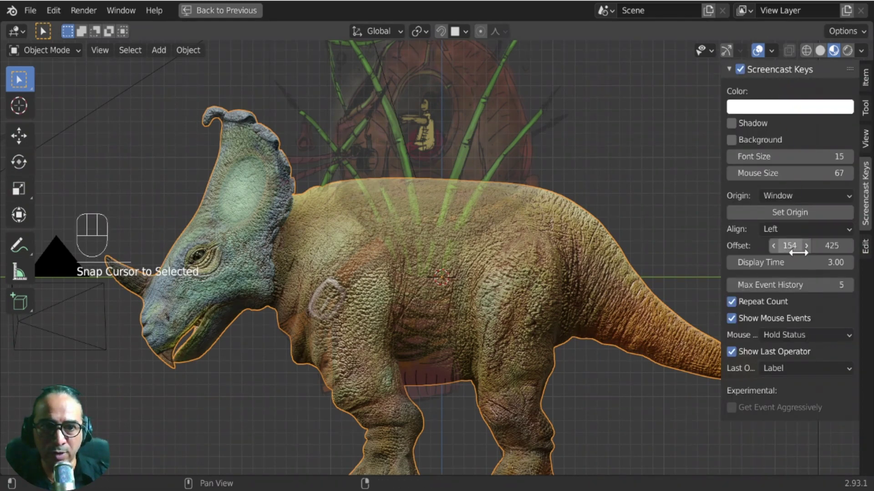
pyautogui.moveTo(791, 245); pyautogui.dragTo(775, 246)
pyautogui.moveTo(831, 245); pyautogui.dragTo(867, 245)
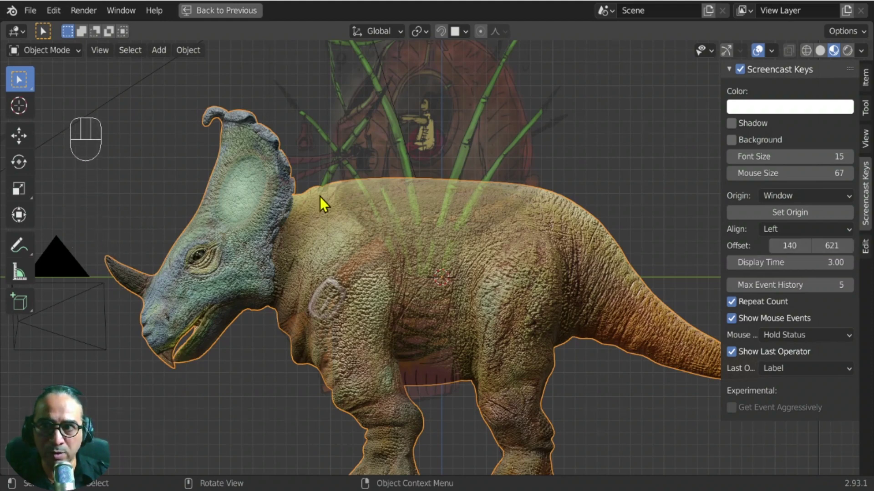
pyautogui.moveTo(790, 246); pyautogui.dragTo(815, 246)
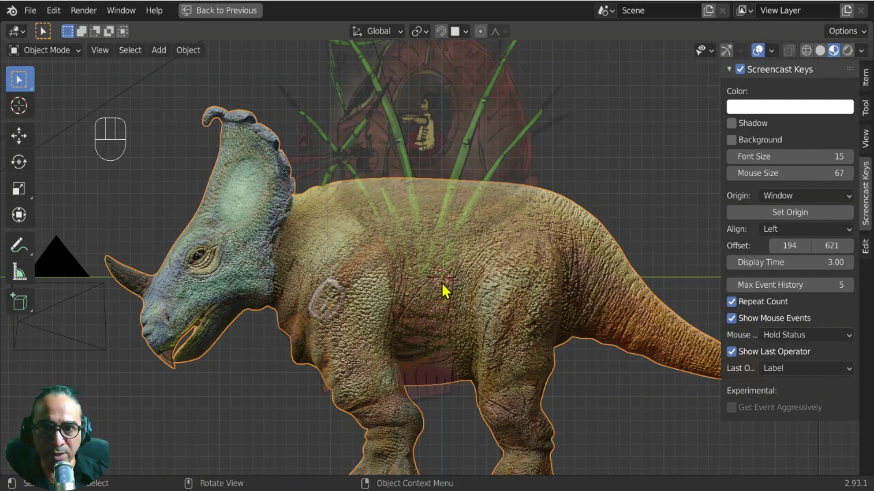
# Snap the 3D cursor to the selected dinosaur again and add a mesh plane at the cursor.
pyautogui.hotkey('shift', 's')
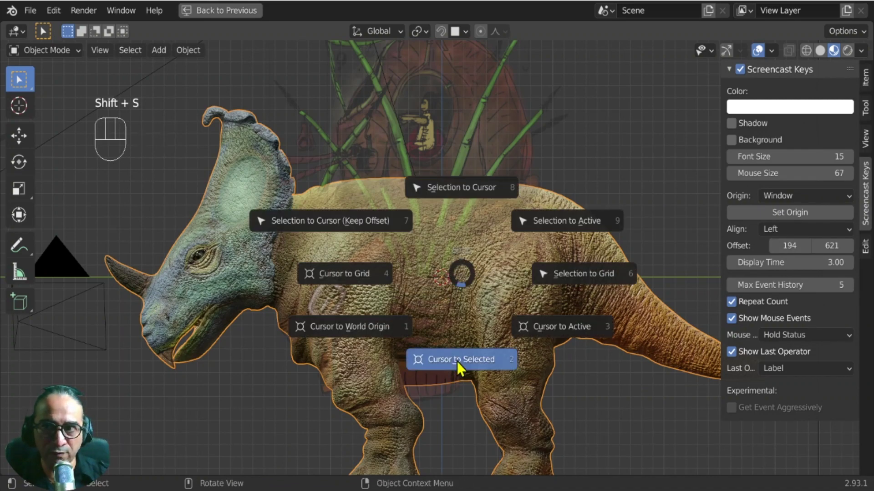
pyautogui.click(457, 361)
pyautogui.moveTo(431, 233); pyautogui.dragTo(447, 297, button='middle')
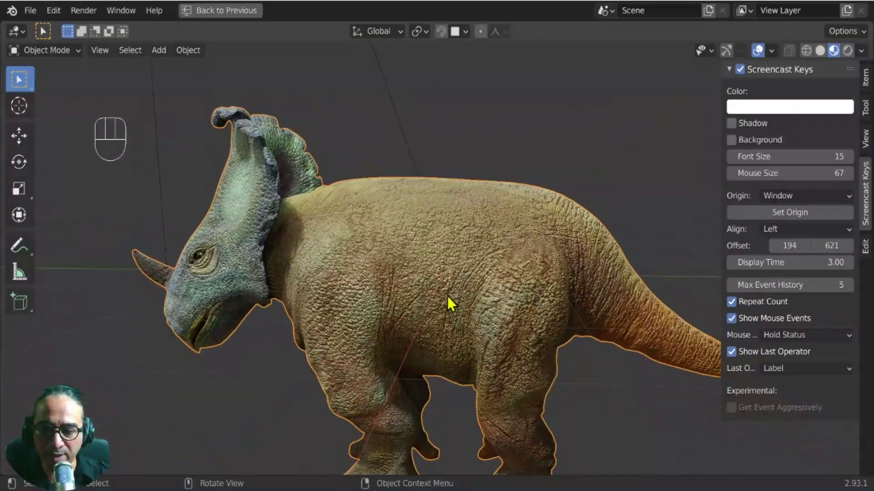
pyautogui.hotkey('shift', 'a')
pyautogui.moveTo(394, 184)
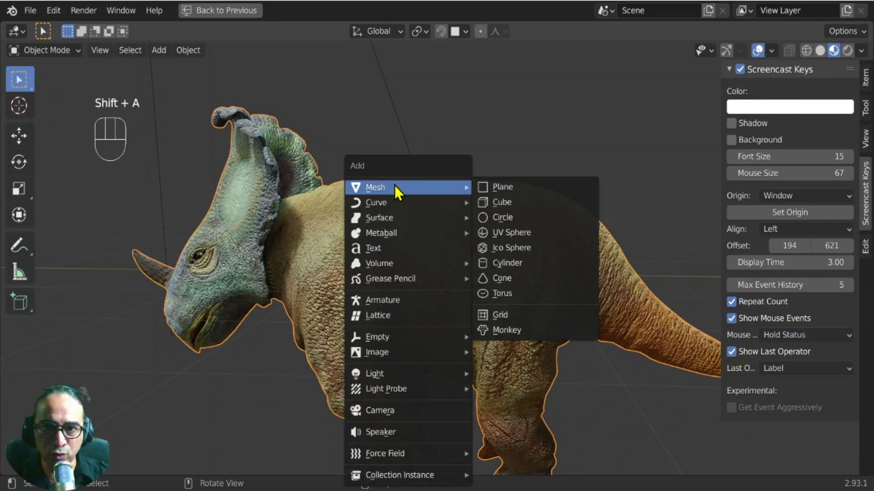
pyautogui.click(515, 185)
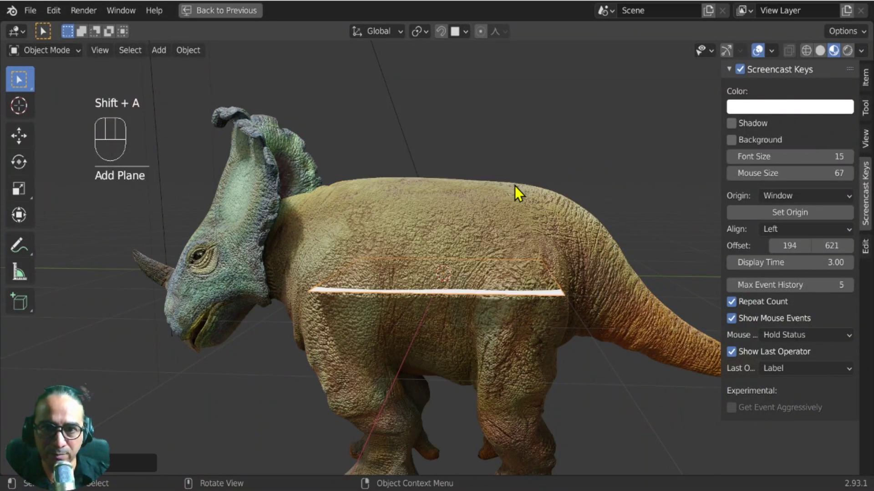
# Raise the plane along the Z axis until it floats just above the dinosaur's back, and fine-tune its height.
pyautogui.press('g')
pyautogui.press('z')
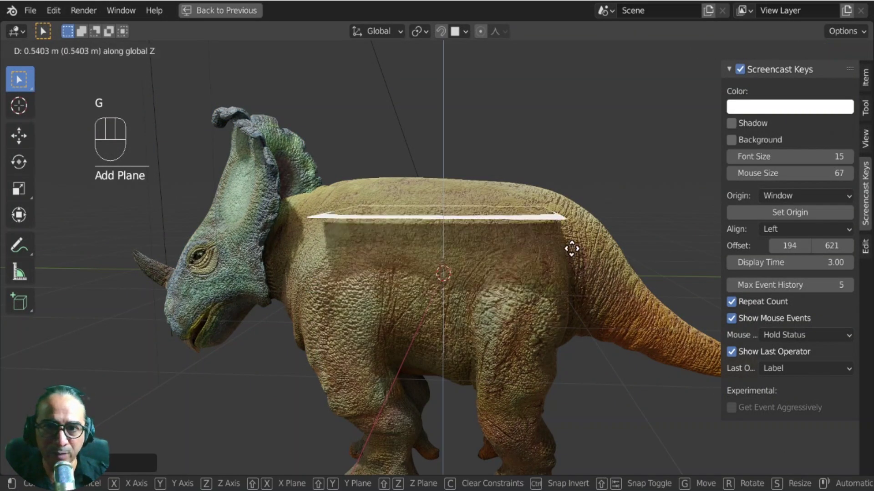
pyautogui.click(557, 225)
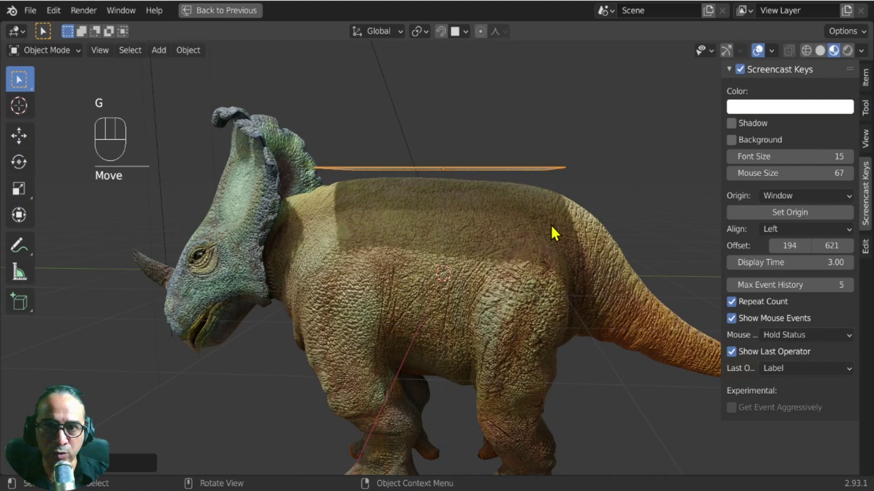
pyautogui.moveTo(552, 230); pyautogui.dragTo(466, 262, button='middle')
pyautogui.press('g')
pyautogui.press('z')
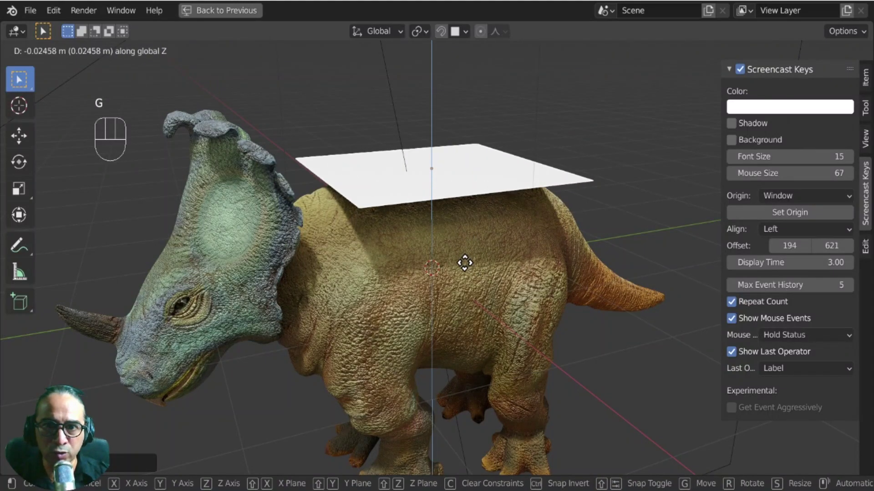
pyautogui.click(522, 256)
# Add level 2 subdivision to the plane and hide the viewport sidebar in the full layout.
pyautogui.moveTo(523, 255); pyautogui.dragTo(432, 265, button='middle')
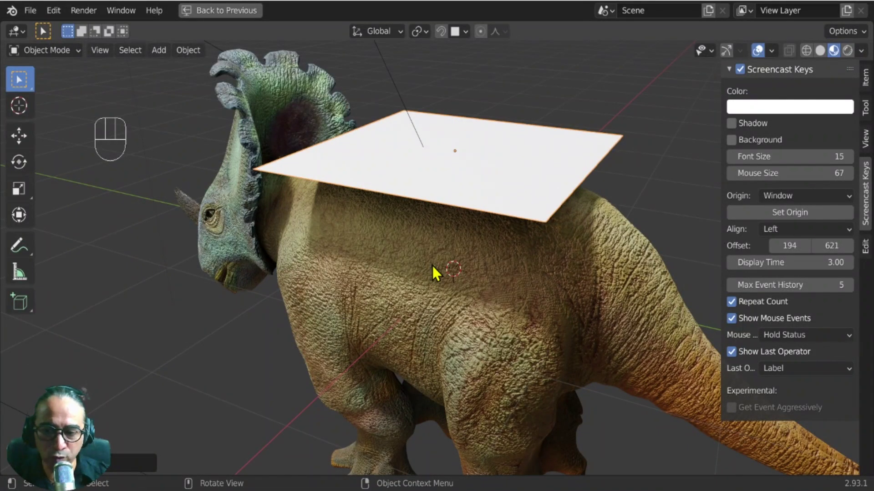
pyautogui.hotkey('ctrl', '2')
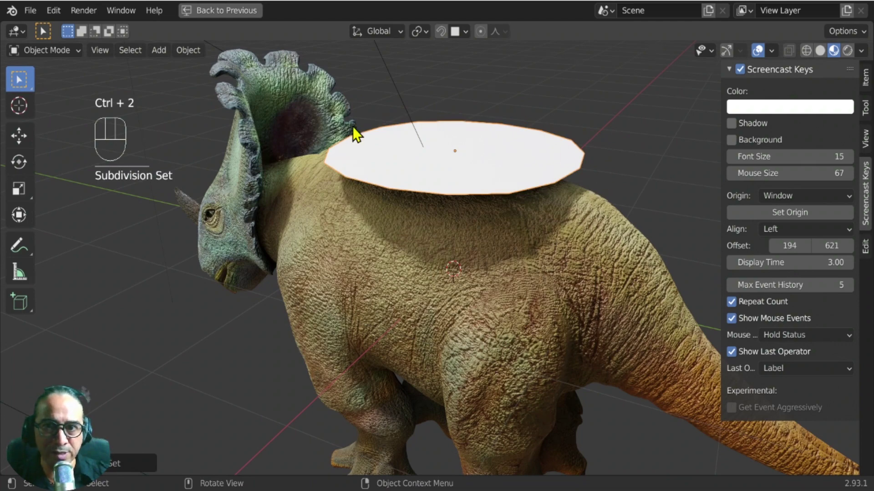
pyautogui.hotkey('ctrl', 'space')
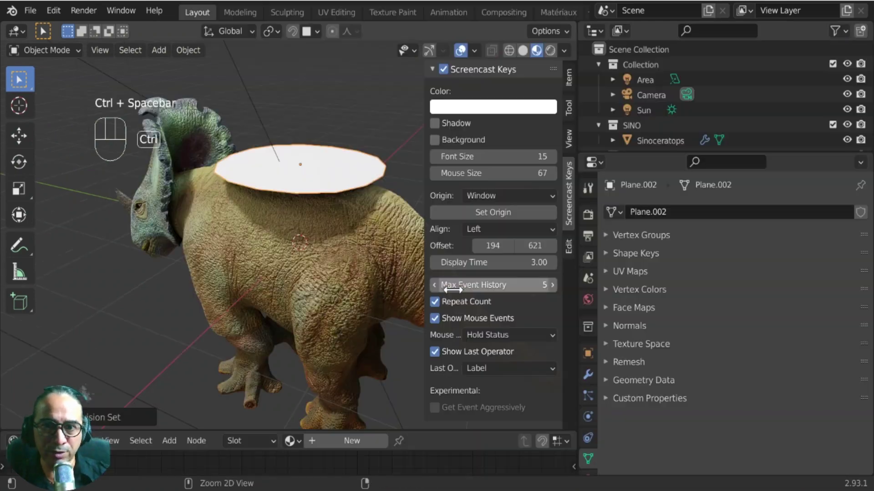
pyautogui.press('n')
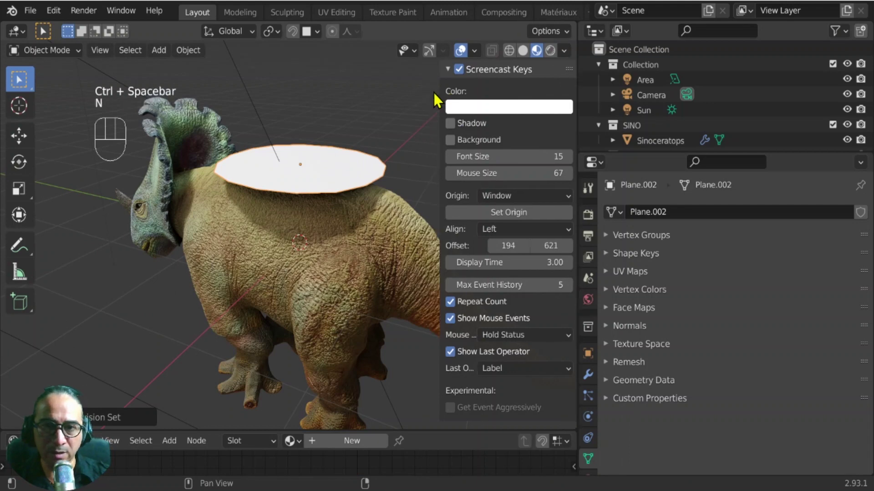
# Display the plane's Subdivision modifier settings and widen the properties editor.
pyautogui.click(587, 374)
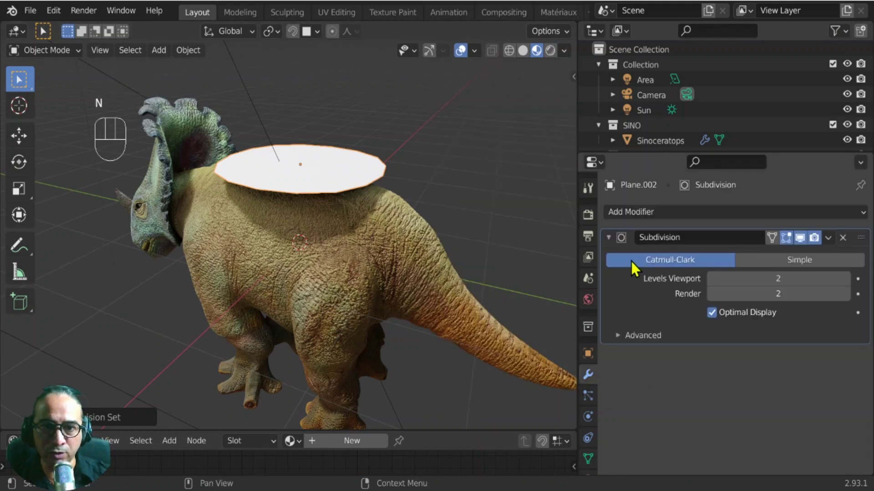
pyautogui.click(585, 236)
pyautogui.click(587, 374)
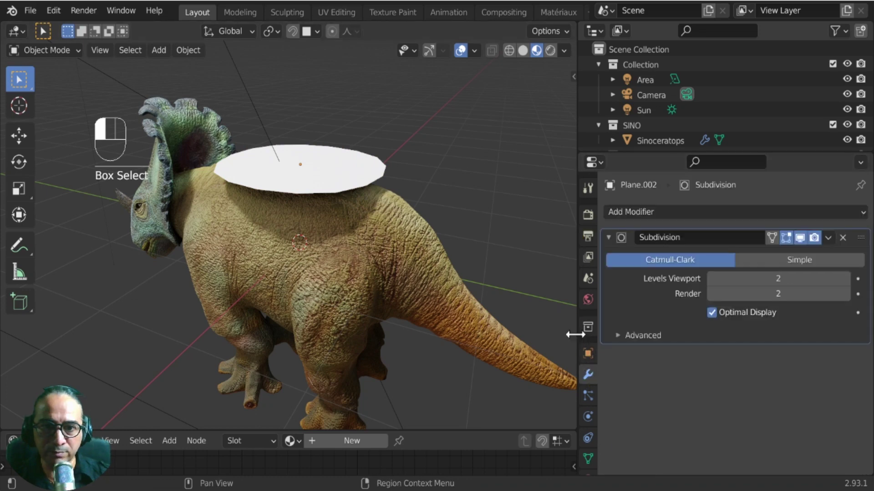
pyautogui.moveTo(576, 306); pyautogui.dragTo(622, 300)
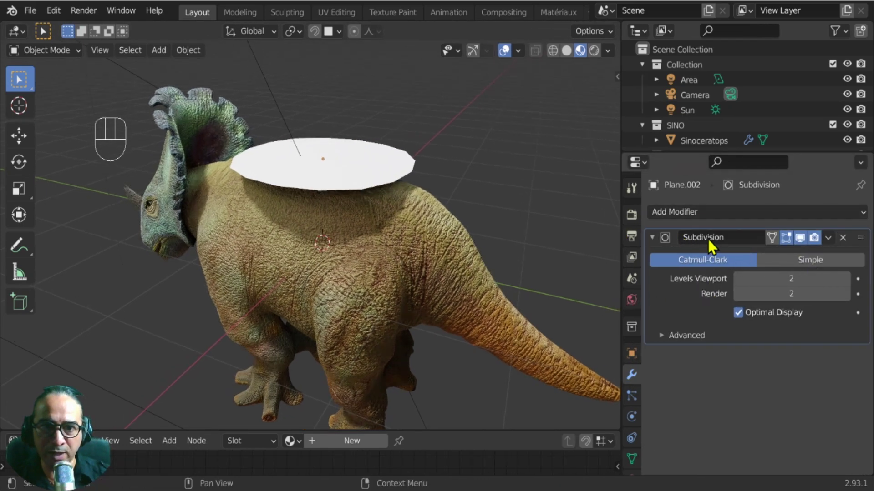
pyautogui.click(730, 237)
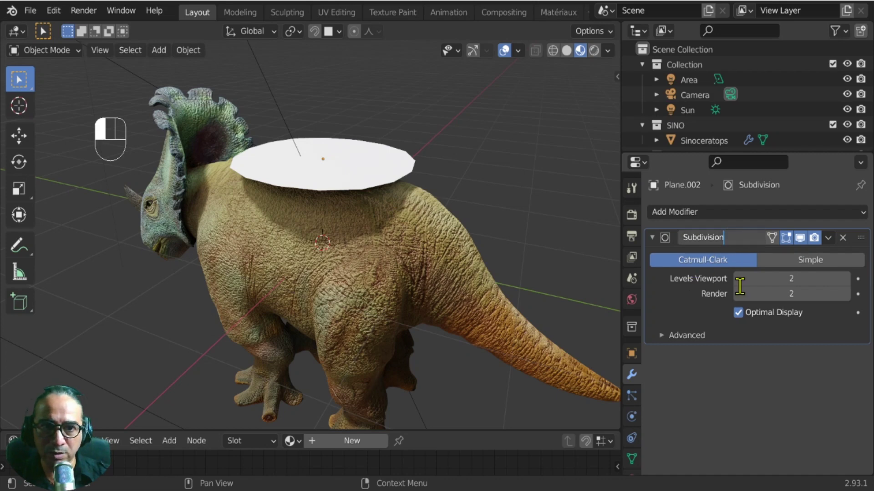
# Try subdivision level 1 on the plane and return it to level 2.
pyautogui.click(367, 179)
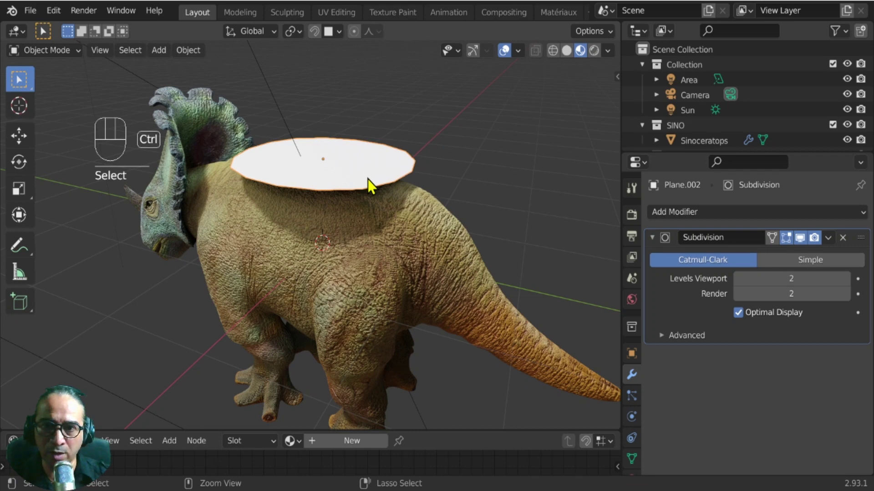
pyautogui.hotkey('ctrl', '1')
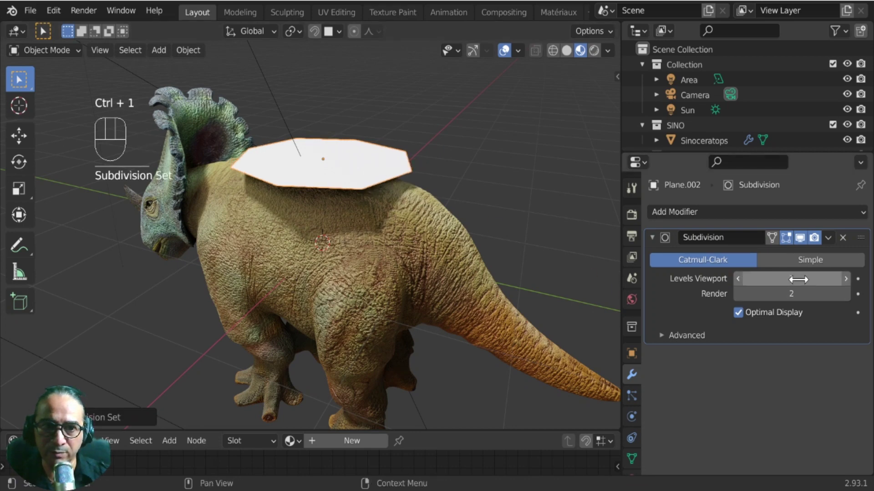
pyautogui.hotkey('ctrl', '2')
pyautogui.hotkey('ctrl', '2')
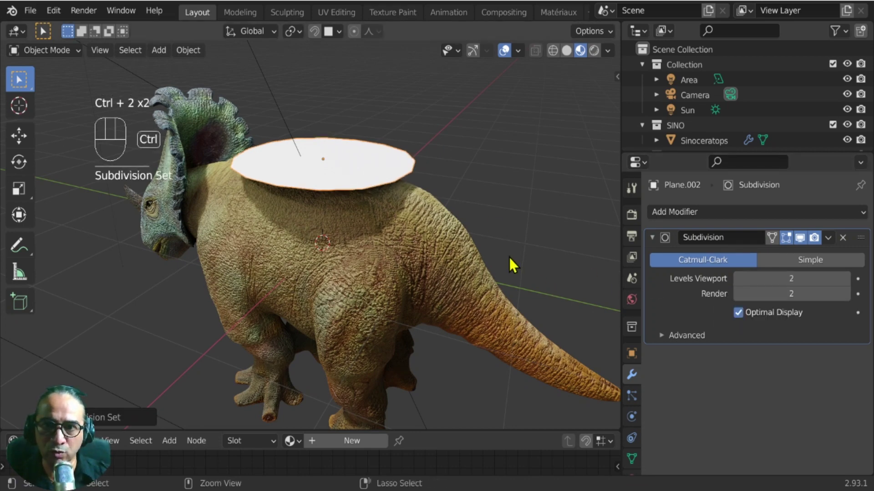
# Enter Edit Mode on the plane and extrude it upward by about 0.10 m to form a thin slab.
pyautogui.moveTo(452, 239); pyautogui.dragTo(432, 236, button='middle')
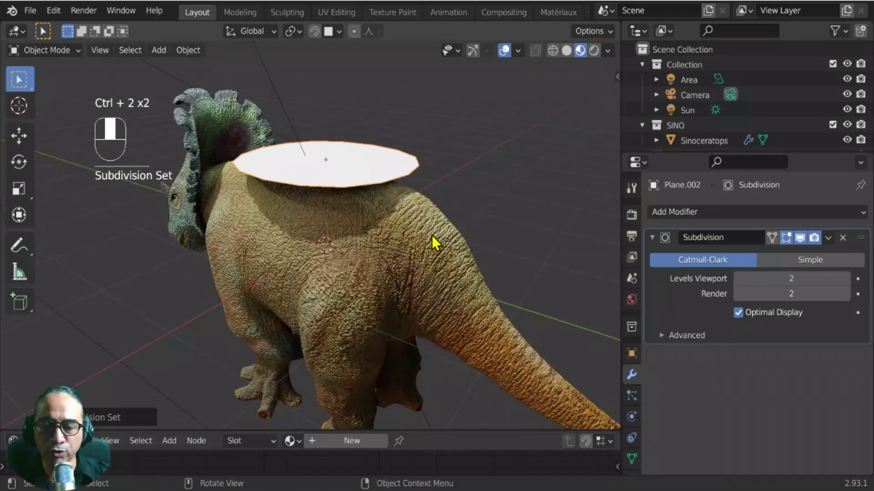
pyautogui.click(36, 51)
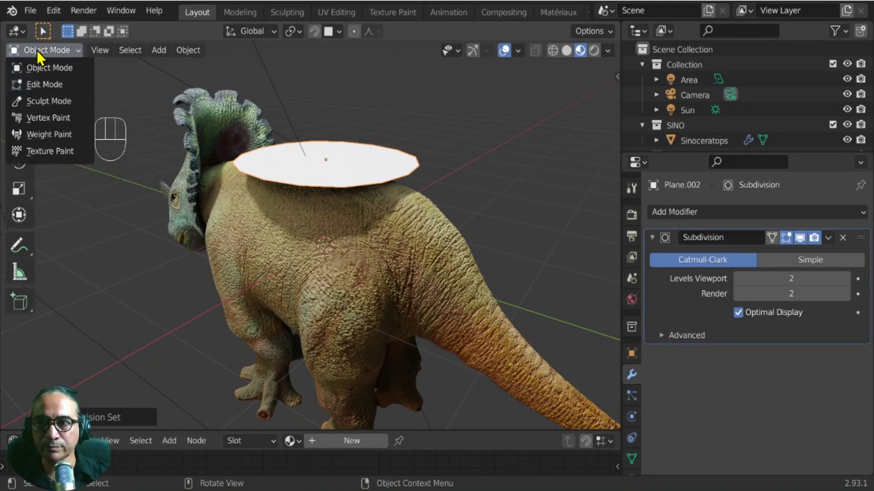
pyautogui.click(49, 86)
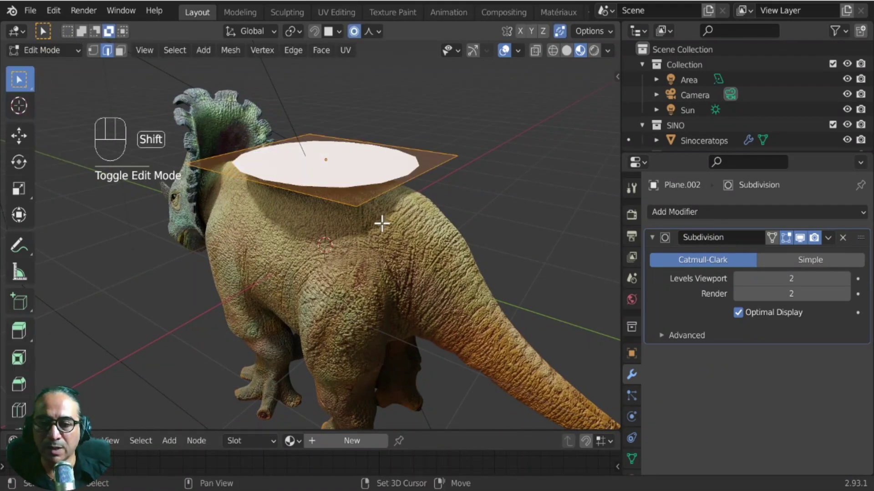
pyautogui.keyDown('shift'); pyautogui.moveTo(380, 224); pyautogui.dragTo(390, 269, button='middle'); pyautogui.keyUp('shift')
pyautogui.scroll(2, 392, 282)
pyautogui.scroll(-1, 391, 282)
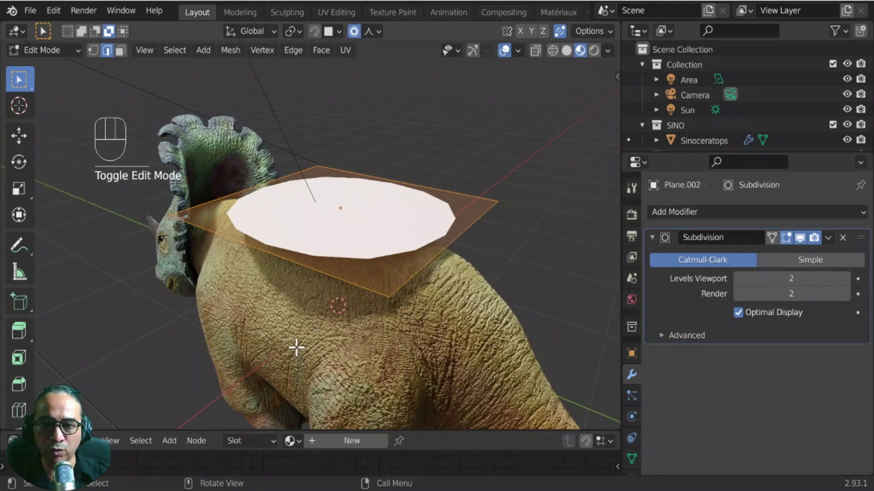
pyautogui.press('e')
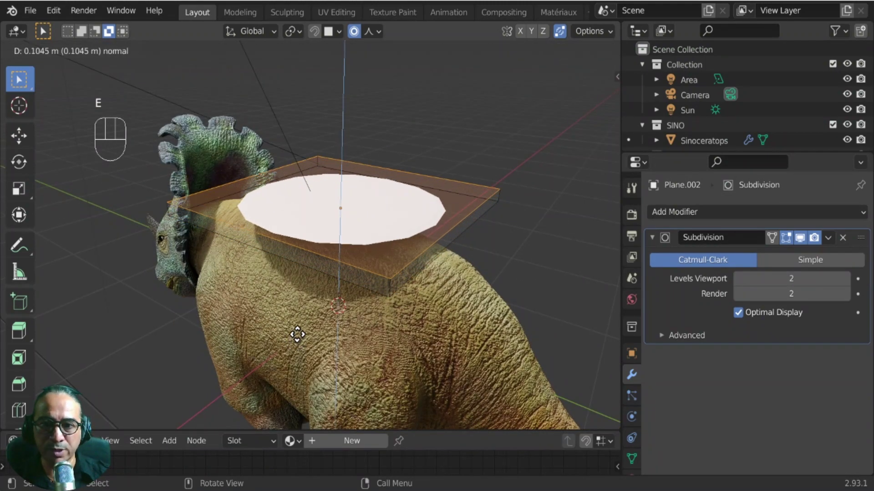
pyautogui.click(297, 337)
# In the right orthographic view, extrude the slab's upper face up to the top of the cabin in the reference image.
pyautogui.moveTo(366, 312); pyautogui.dragTo(398, 298, button='middle')
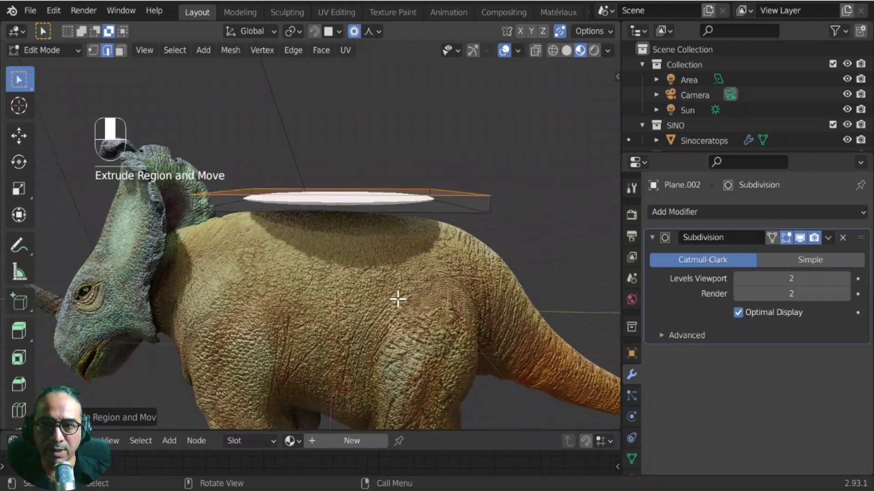
pyautogui.scroll(-1, 343, 316)
pyautogui.press('KP_3')
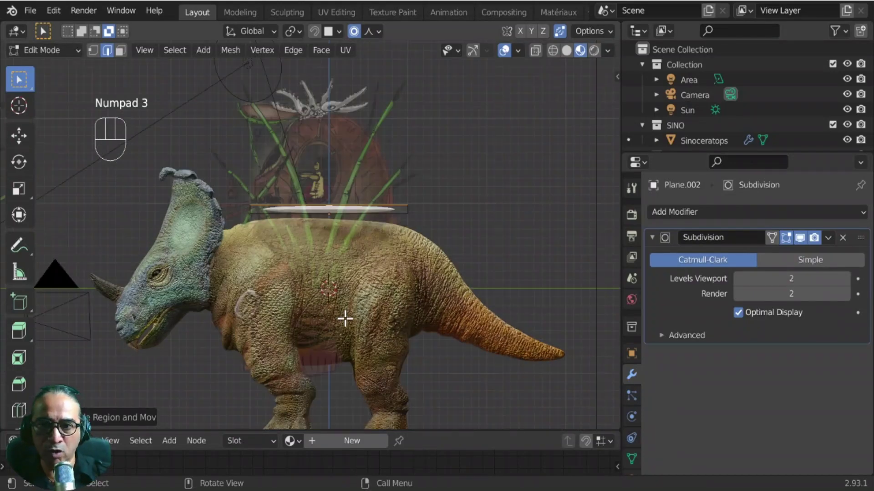
pyautogui.scroll(2, 345, 316)
pyautogui.keyDown('shift'); pyautogui.moveTo(345, 316); pyautogui.dragTo(335, 367, button='middle'); pyautogui.keyUp('shift')
pyautogui.press('e')
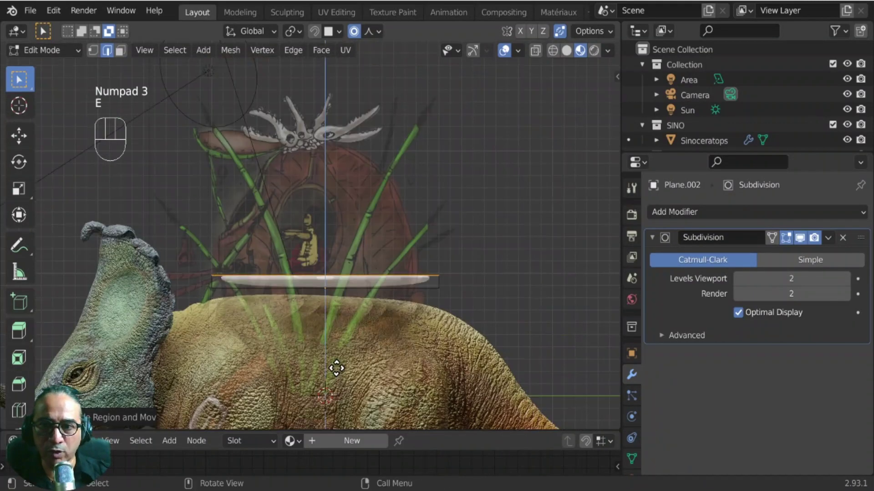
pyautogui.click(335, 223)
# Scale the top face down to about 0.69, fine-tune its height and size to the reference cabin, and return to Object Mode.
pyautogui.press('s')
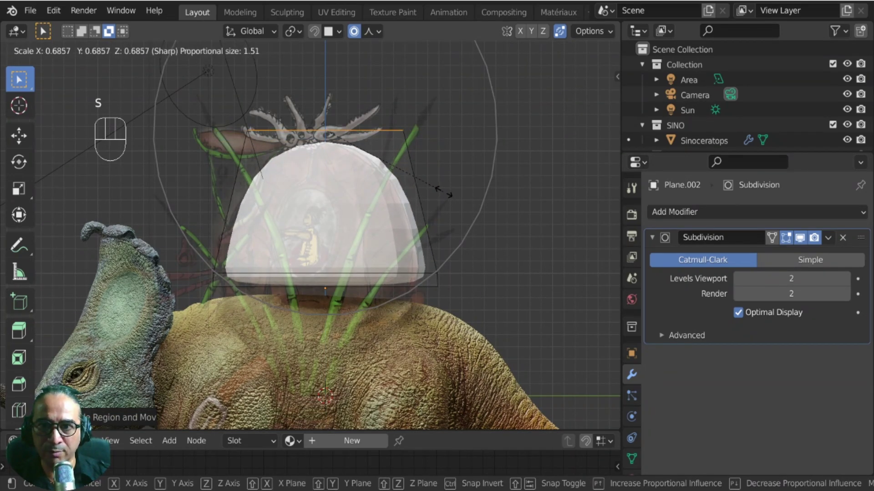
pyautogui.click(461, 247)
pyautogui.press('g')
pyautogui.press('z')
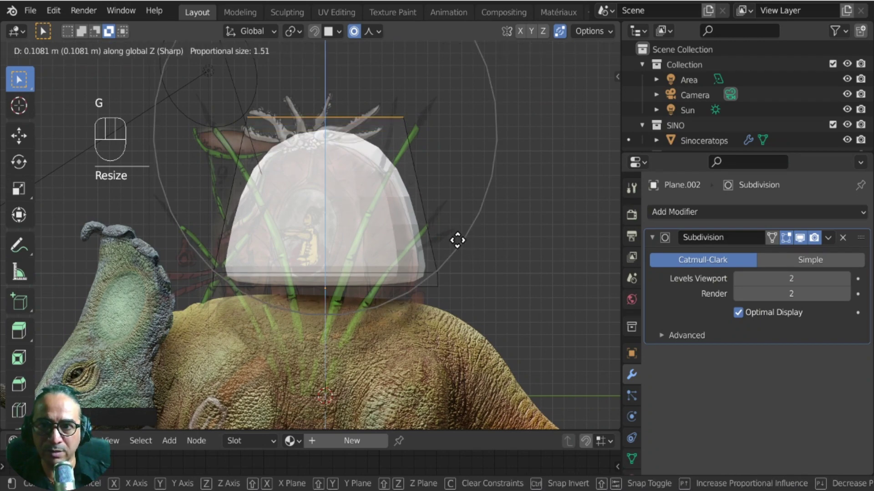
pyautogui.click(456, 236)
pyautogui.press('s')
pyautogui.click(468, 237)
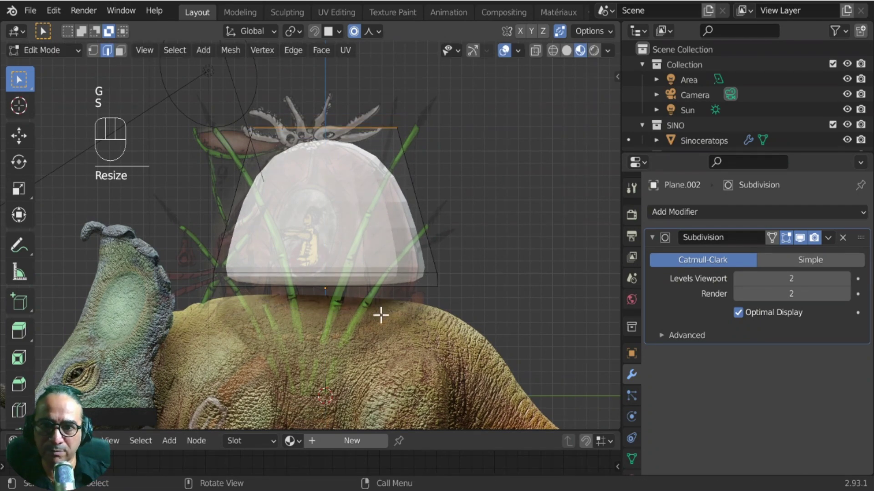
pyautogui.hotkey('alt', 'z')
pyautogui.moveTo(300, 278); pyautogui.dragTo(425, 348, button='middle')
pyautogui.press('Tab')
# Add a Shrinkwrap modifier to the cabin with the Sinoceratops as its target.
pyautogui.scroll(3, 370, 152)
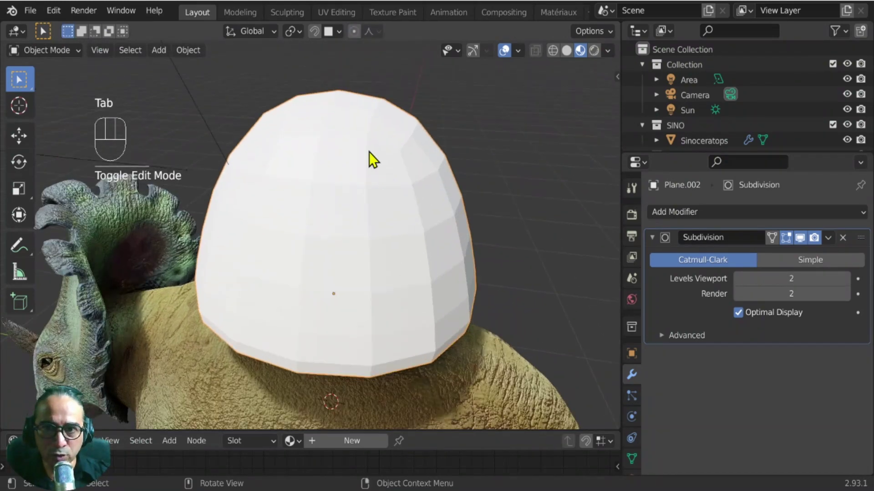
pyautogui.moveTo(488, 253); pyautogui.dragTo(482, 253, button='middle')
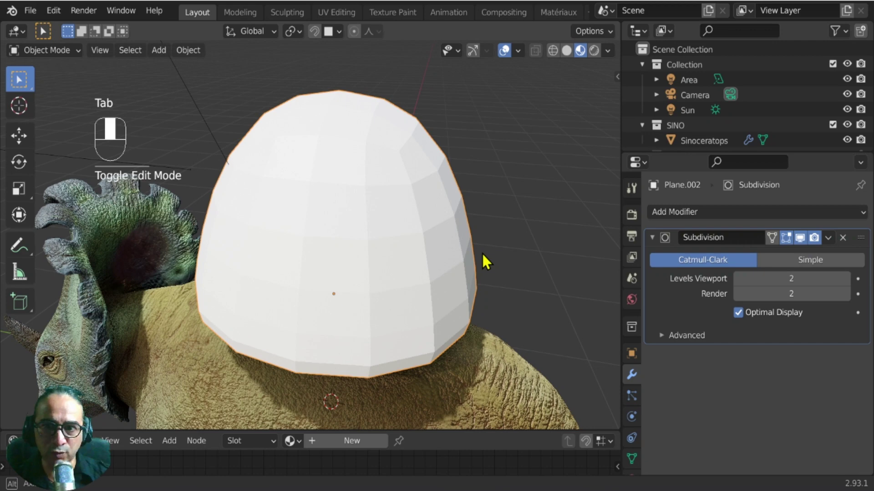
pyautogui.moveTo(483, 260); pyautogui.dragTo(197, 302, button='middle')
pyautogui.click(652, 238)
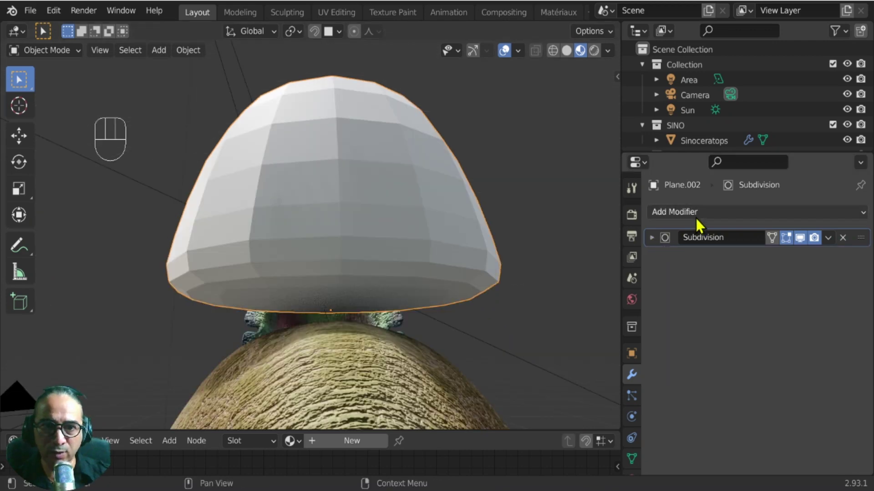
pyautogui.click(695, 214)
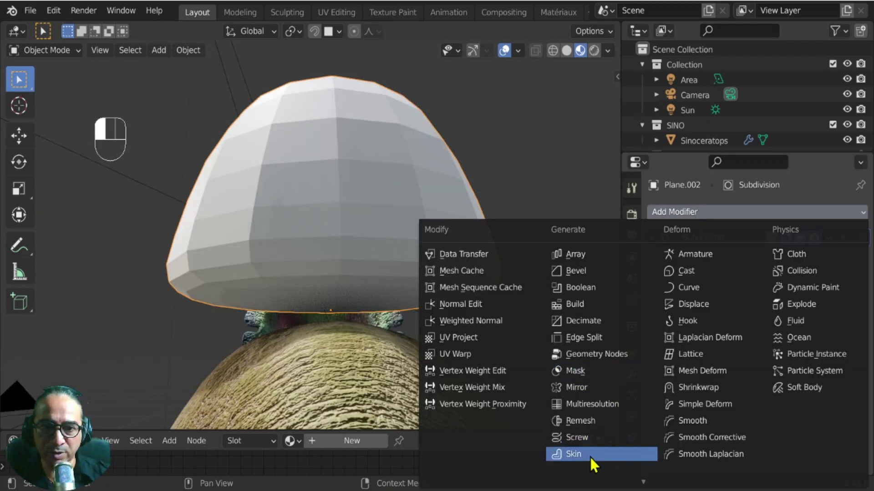
pyautogui.click(707, 389)
pyautogui.click(842, 318)
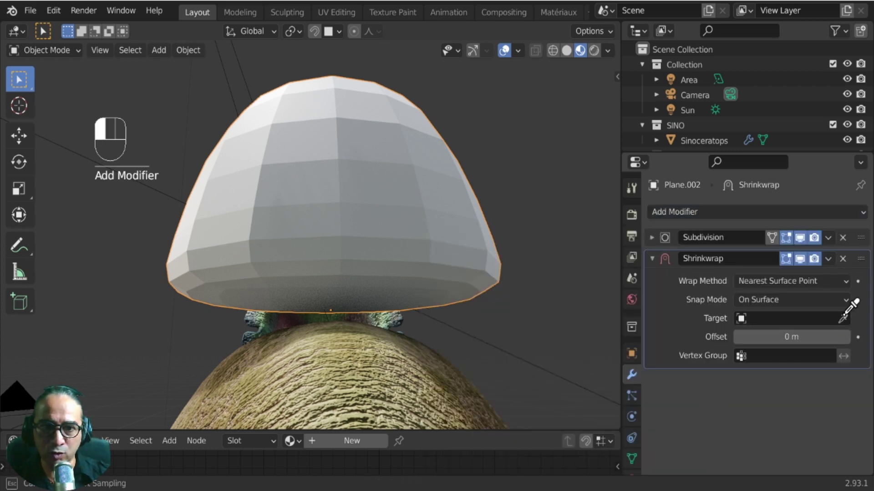
pyautogui.click(415, 347)
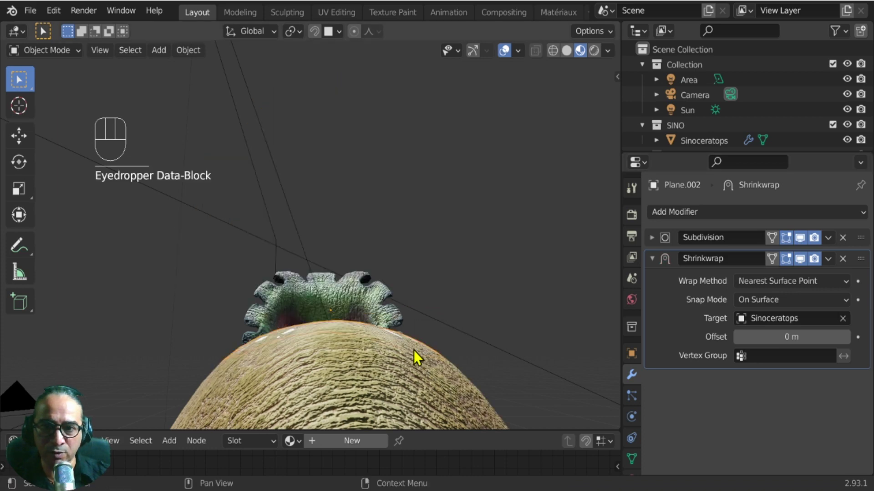
pyautogui.keyDown('shift'); pyautogui.moveTo(416, 356); pyautogui.dragTo(389, 305, button='middle'); pyautogui.keyUp('shift')
pyautogui.scroll(3, 387, 300)
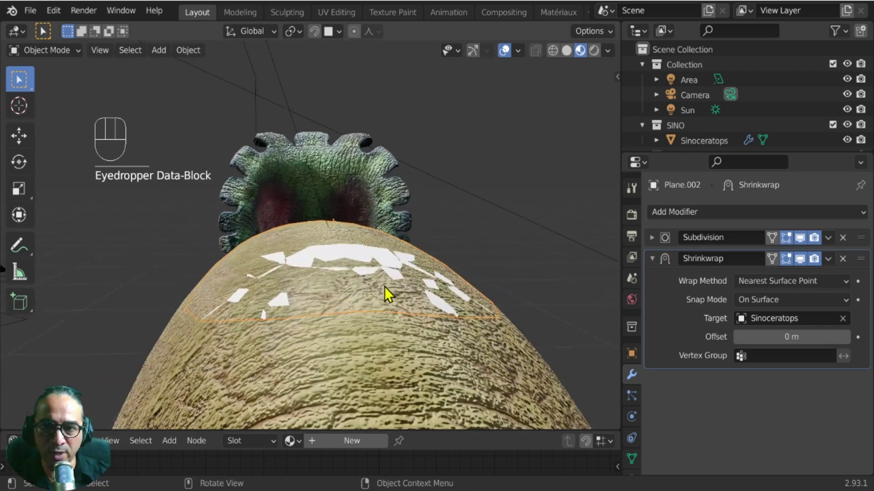
pyautogui.moveTo(230, 331); pyautogui.dragTo(419, 355, button='middle')
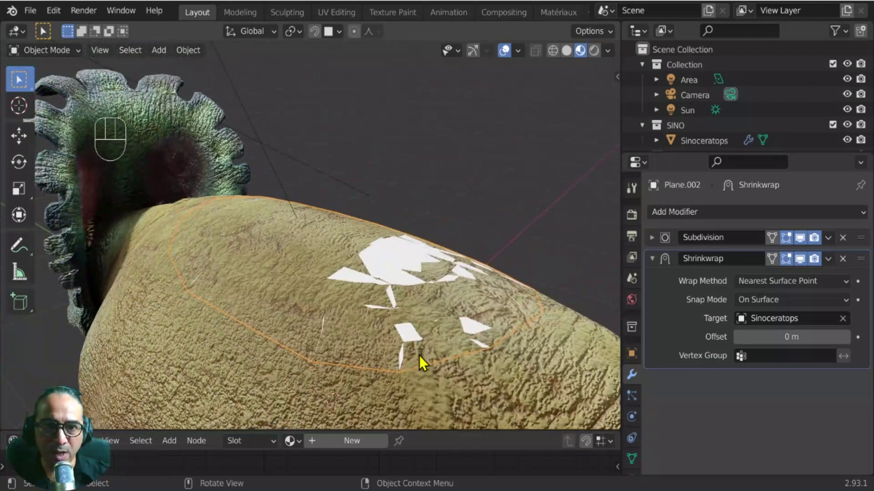
# Select only the cabin's bottom face in Edit Mode and assign it to a new vertex group.
pyautogui.moveTo(401, 310); pyautogui.dragTo(92, 93, button='middle')
pyautogui.press('Tab')
pyautogui.click(120, 50)
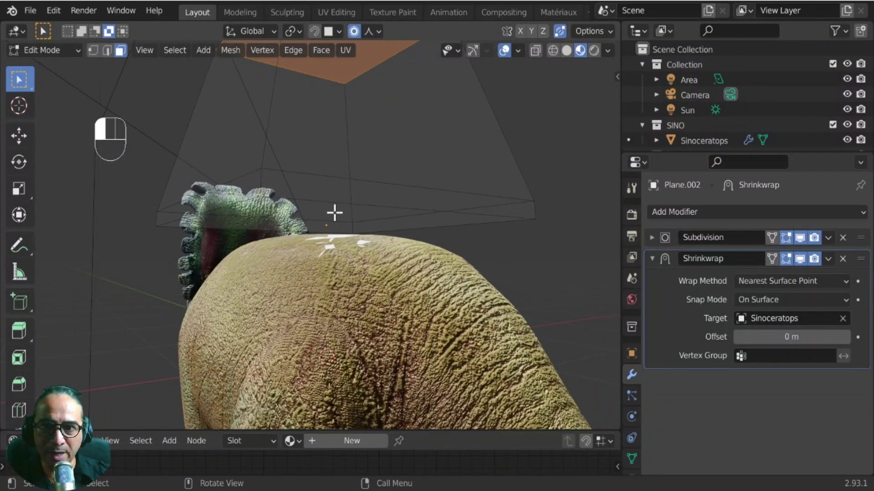
pyautogui.click(335, 210)
pyautogui.keyDown('alt'); pyautogui.moveTo(336, 211); pyautogui.dragTo(311, 230, button='middle'); pyautogui.keyUp('alt')
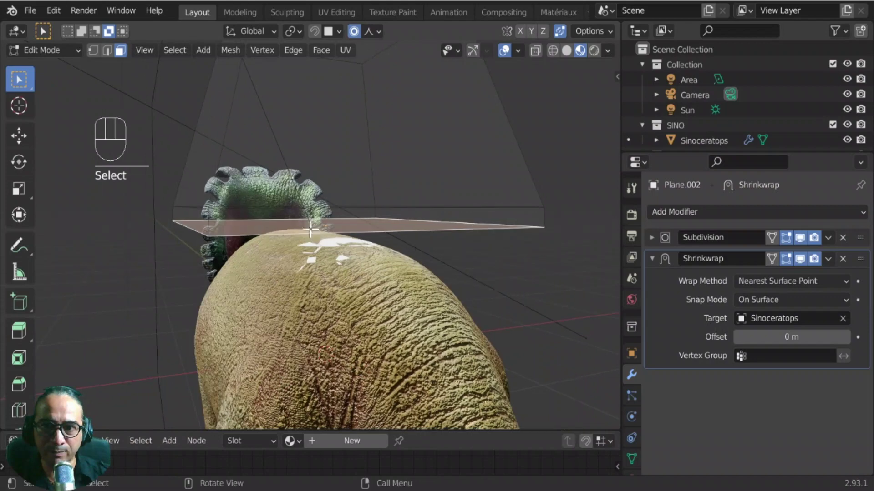
pyautogui.moveTo(475, 239); pyautogui.dragTo(467, 274, button='middle')
pyautogui.moveTo(386, 251); pyautogui.dragTo(392, 228, button='middle')
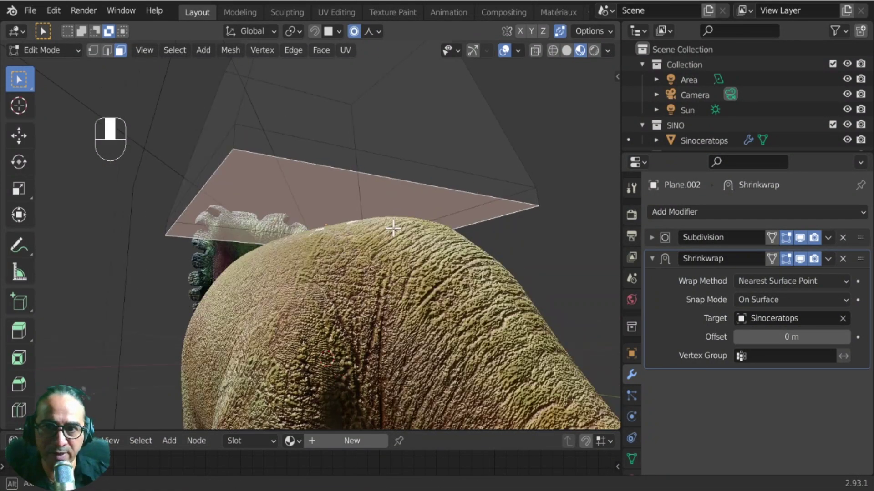
pyautogui.hotkey('ctrl', 'g')
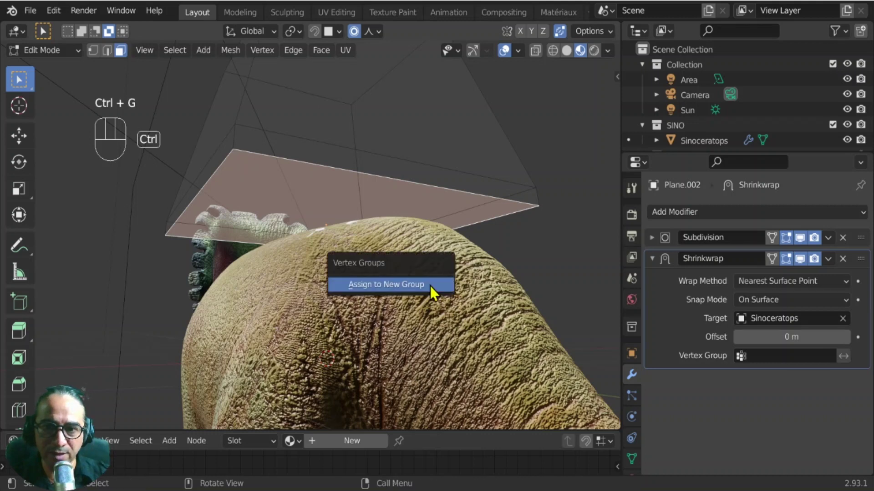
pyautogui.click(388, 286)
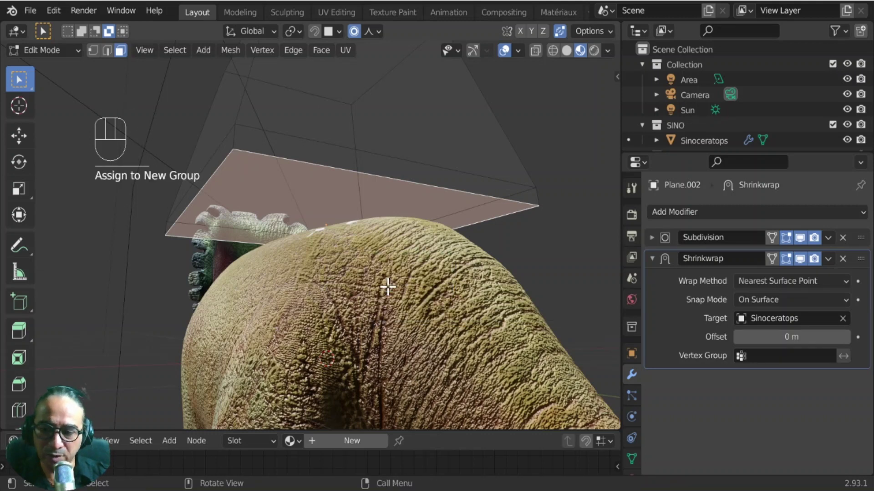
pyautogui.press('Tab')
# Enlarge the properties editor vertically and expand the cabin mesh's Vertex Groups list.
pyautogui.moveTo(395, 291); pyautogui.dragTo(364, 245, button='middle')
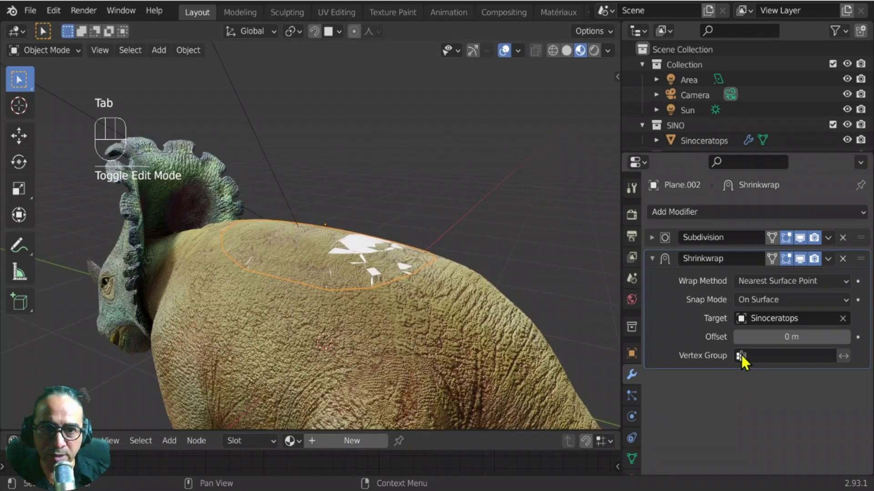
pyautogui.click(684, 150)
pyautogui.moveTo(685, 151); pyautogui.dragTo(686, 103)
pyautogui.click(357, 250)
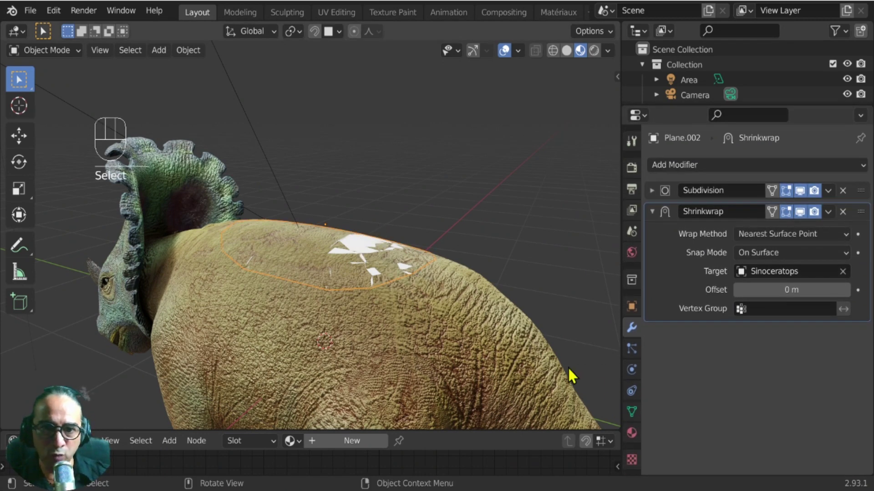
pyautogui.click(632, 412)
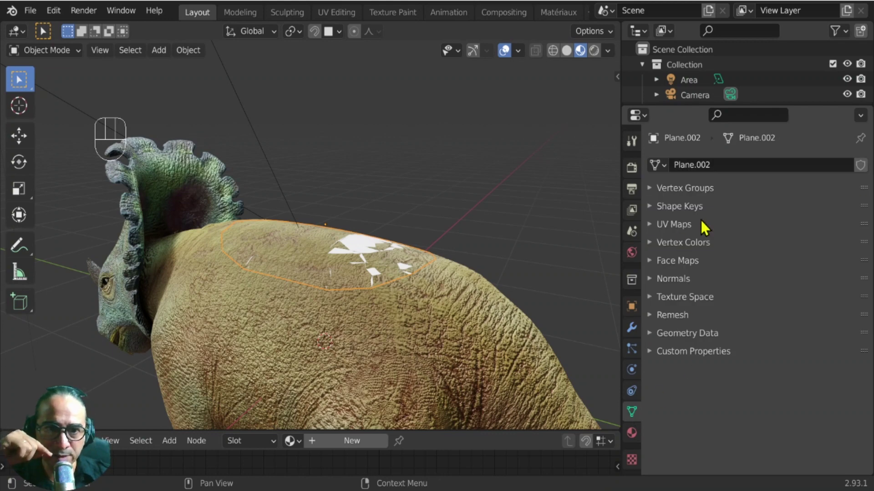
pyautogui.click(697, 187)
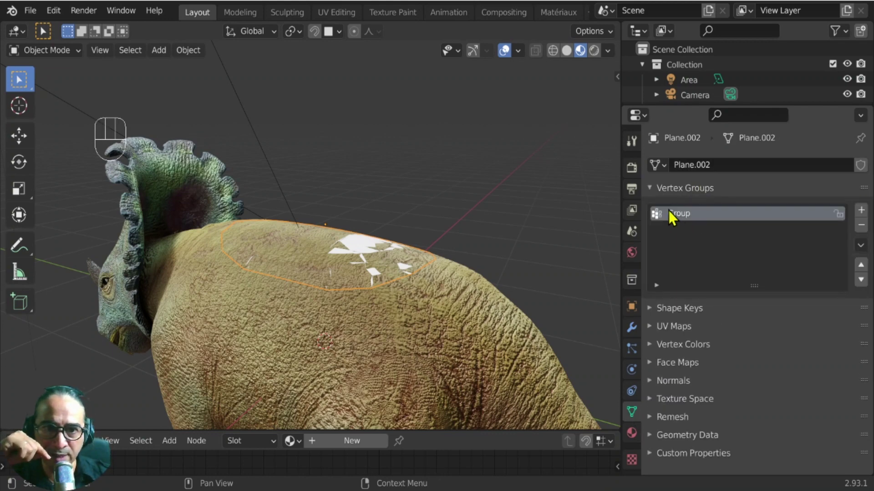
# Rename the cabin's vertex group to cabane-bas and assign it as the Shrinkwrap modifier's vertex group.
pyautogui.doubleClick(681, 215)
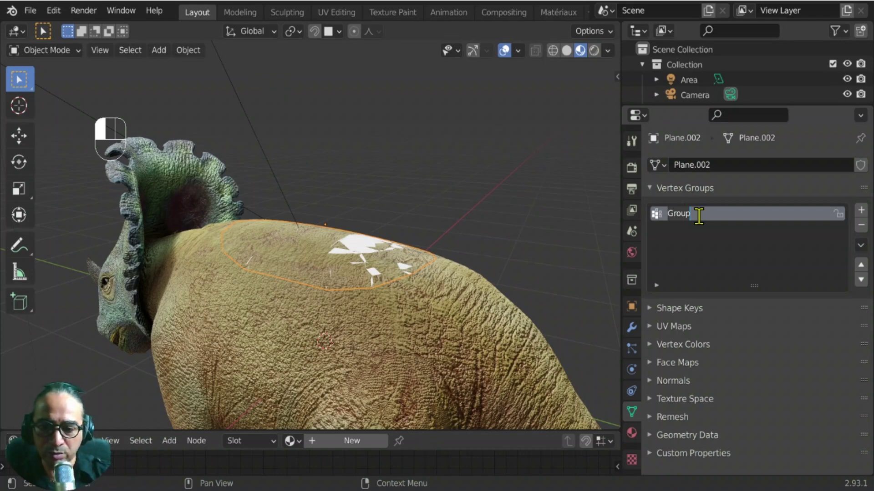
pyautogui.write('cabane-bas')
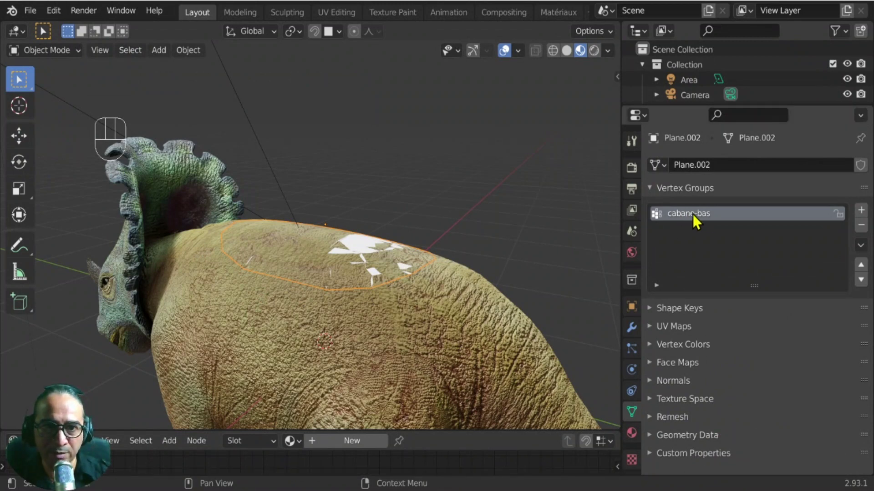
pyautogui.click(631, 328)
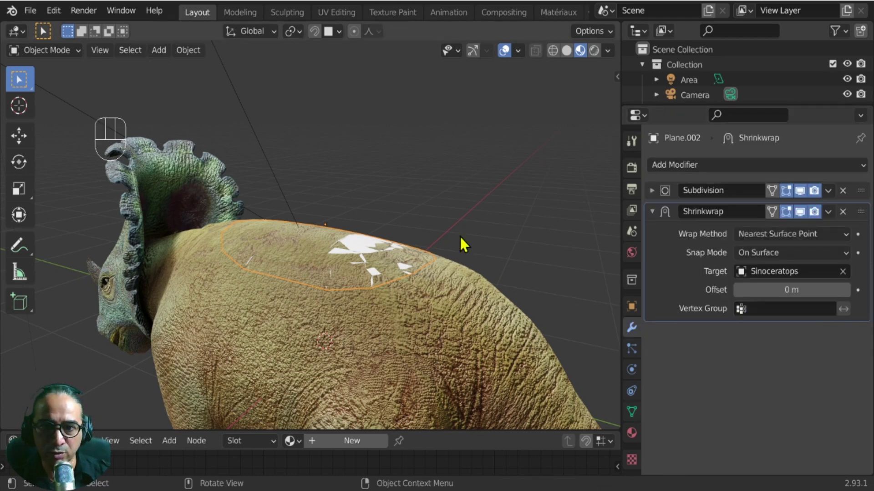
pyautogui.moveTo(364, 269); pyautogui.dragTo(288, 212, button='middle')
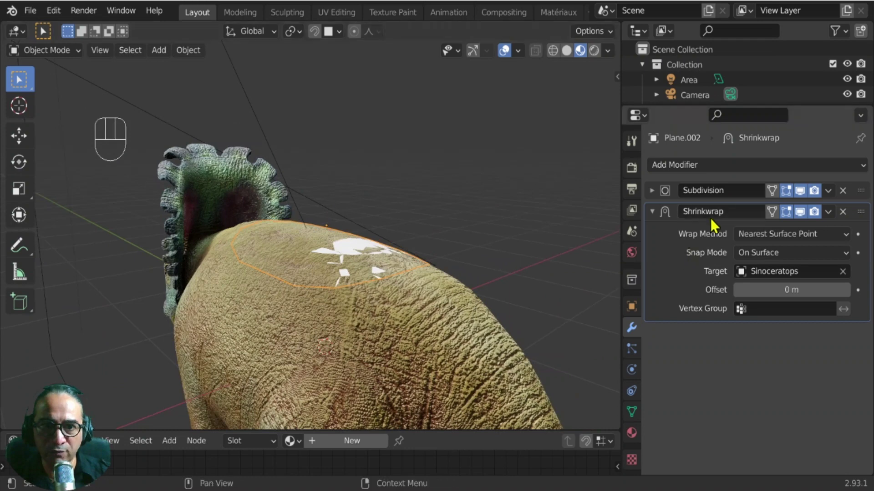
pyautogui.click(742, 310)
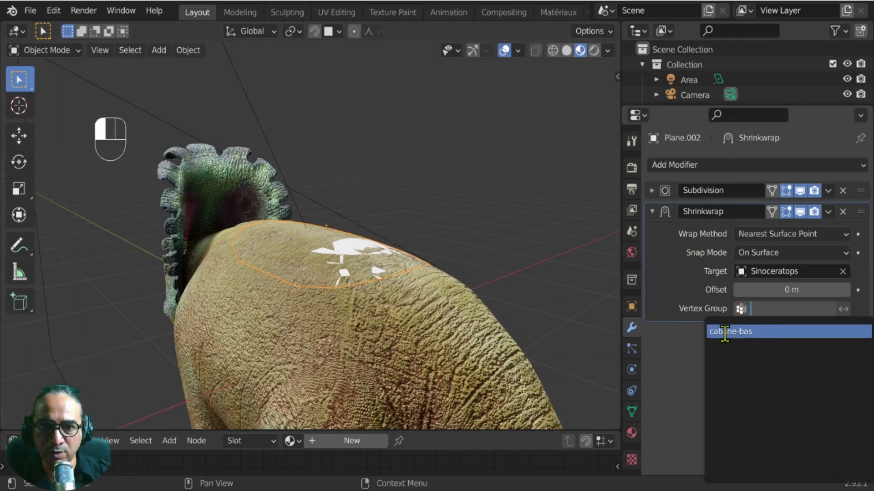
pyautogui.click(754, 334)
pyautogui.moveTo(438, 300); pyautogui.dragTo(410, 296, button='middle')
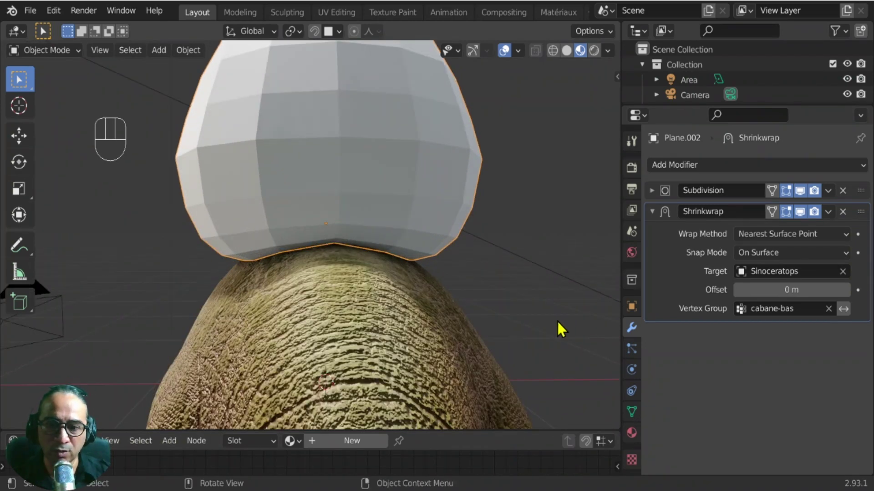
# Try moving the cabin sideways across the sinoceratops's back to test how its base follows the surface.
pyautogui.press('g')
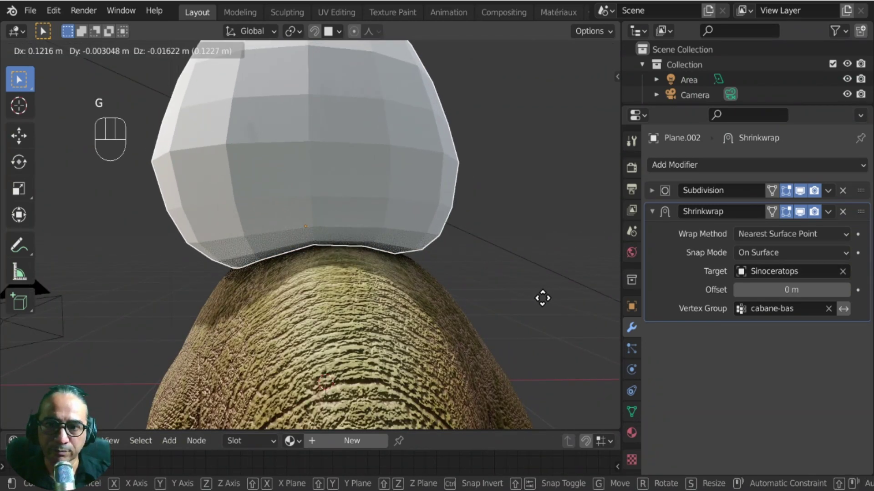
pyautogui.click(543, 298)
pyautogui.moveTo(343, 318); pyautogui.dragTo(324, 132, button='middle')
pyautogui.scroll(-2, 315, 149)
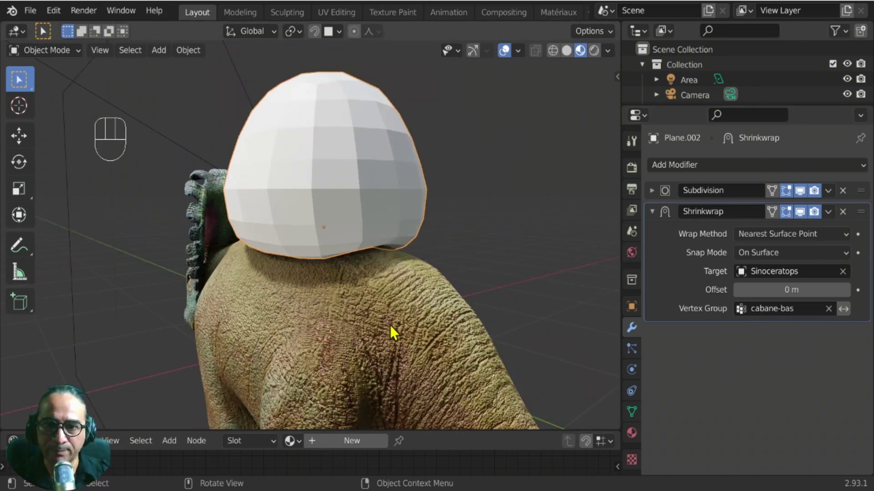
pyautogui.press('KP_3')
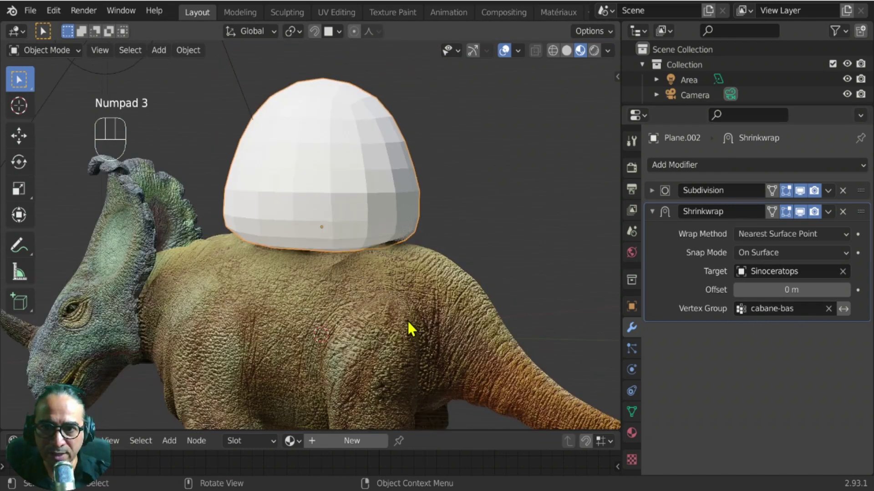
pyautogui.press('KP_1')
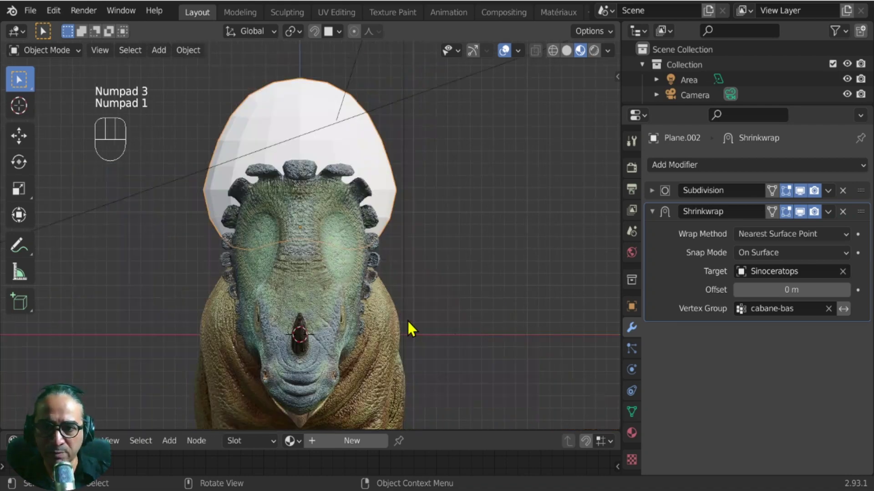
pyautogui.press('g')
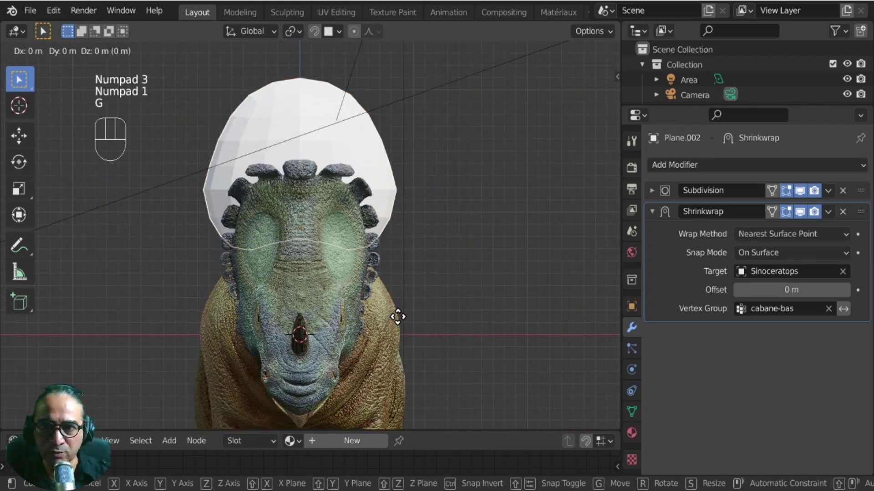
pyautogui.rightClick(373, 332)
pyautogui.scroll(3, 256, 269)
pyautogui.press('g')
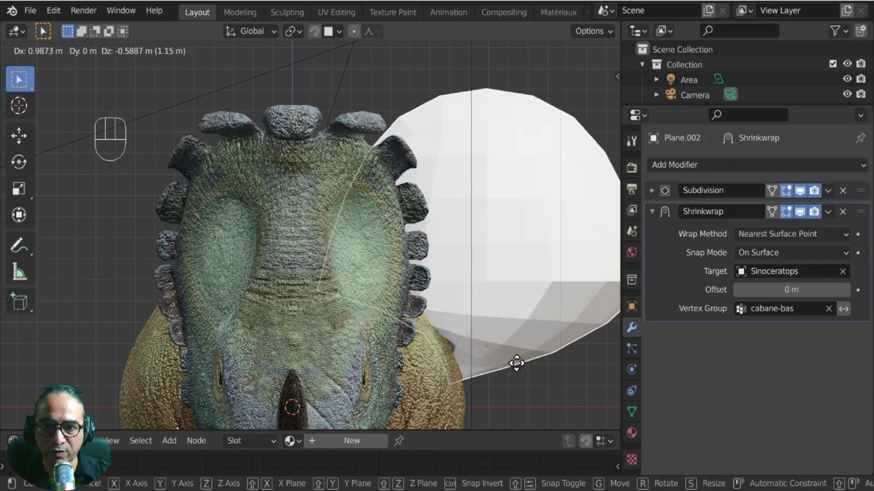
pyautogui.rightClick(493, 349)
# Try moving the cabin along the back toward the tail and inspect the fit of its base.
pyautogui.moveTo(493, 349); pyautogui.dragTo(283, 264, button='middle')
pyautogui.press('g')
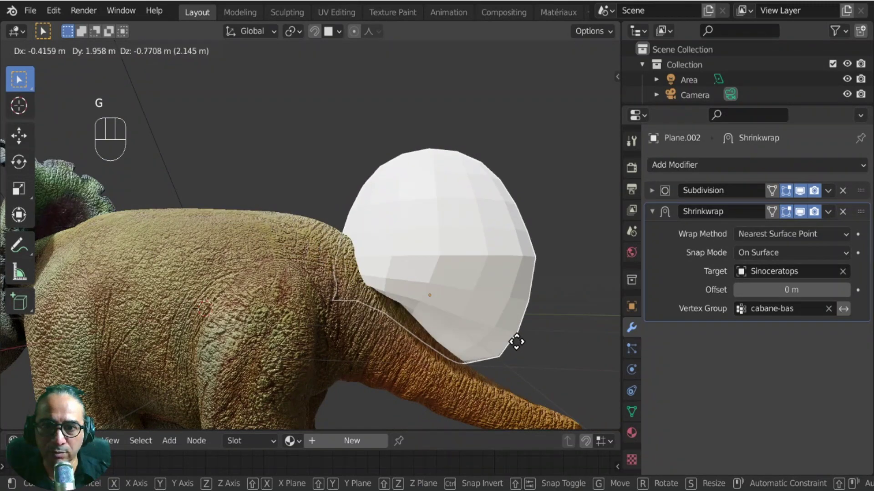
pyautogui.click(253, 264)
pyautogui.moveTo(220, 288); pyautogui.dragTo(127, 310, button='middle')
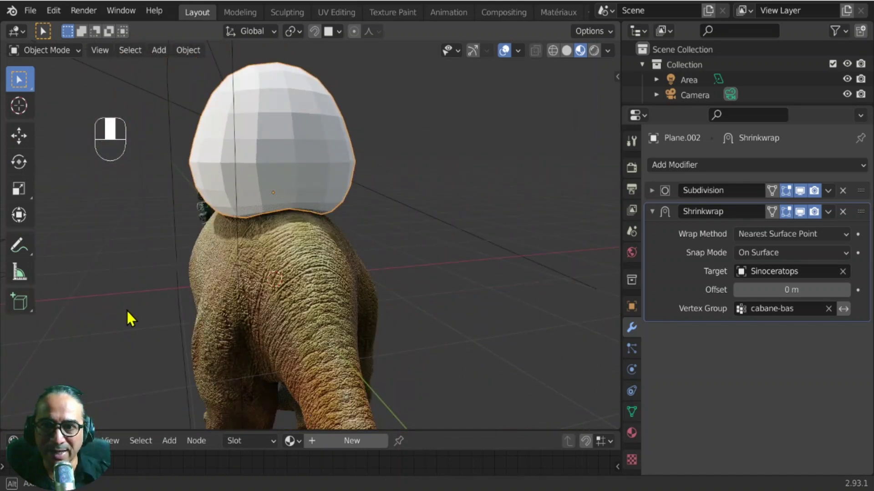
pyautogui.press('KP_Decimal')
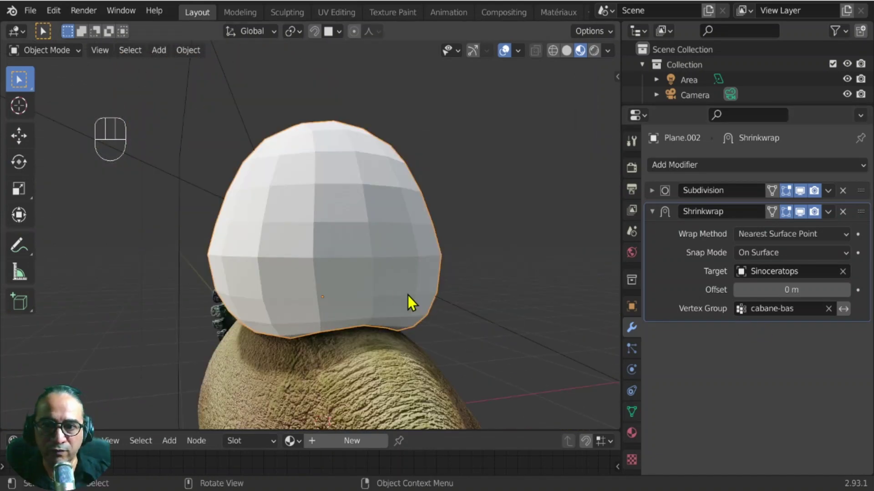
pyautogui.scroll(-2, 279, 345)
pyautogui.moveTo(278, 345); pyautogui.dragTo(302, 271, button='middle')
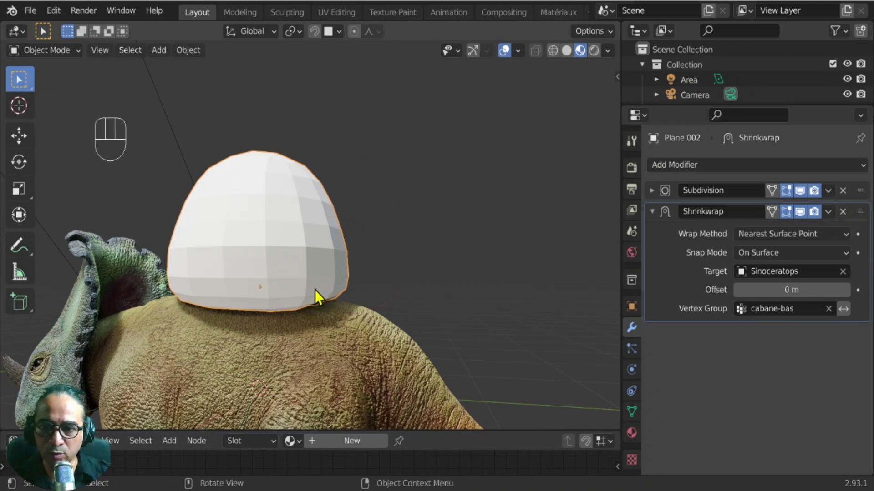
# In Edit Mode with face selection, select the loop of narrow side faces around the cabin's lower edge.
pyautogui.press('Tab')
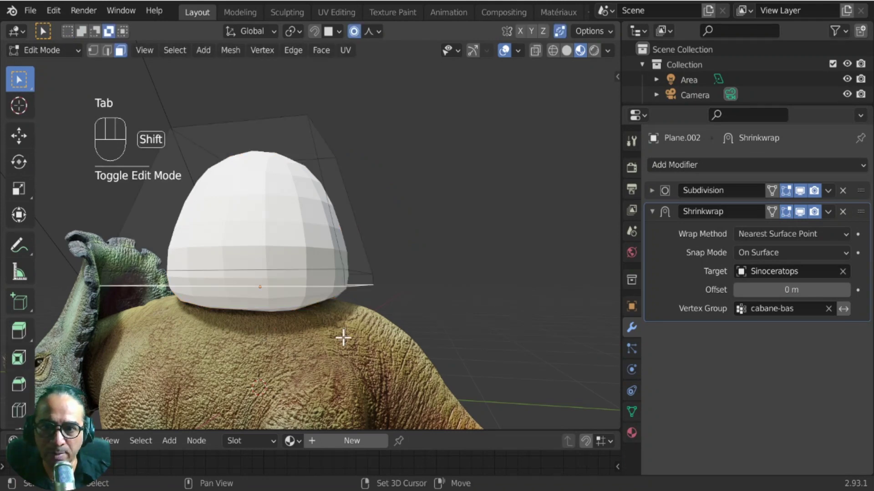
pyautogui.moveTo(342, 337); pyautogui.dragTo(318, 296, button='middle')
pyautogui.click(109, 53)
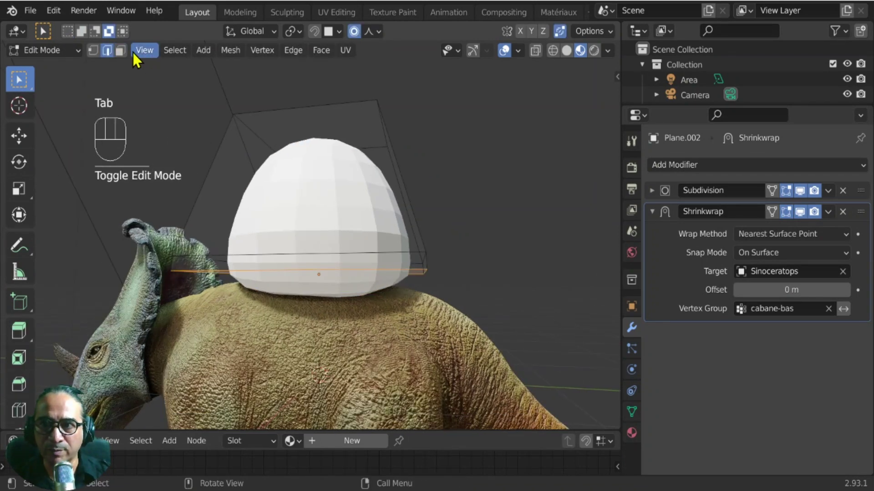
pyautogui.click(120, 50)
pyautogui.scroll(3, 400, 331)
pyautogui.moveTo(406, 322); pyautogui.dragTo(484, 303, button='middle')
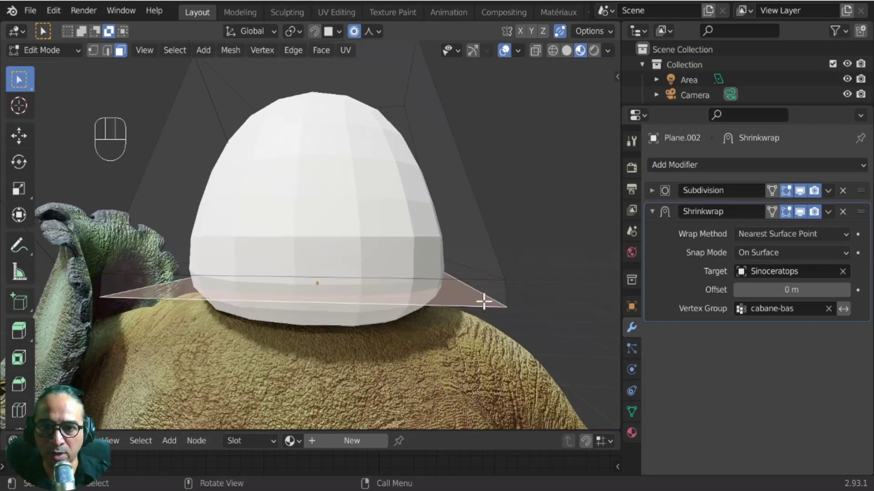
pyautogui.press('alt')
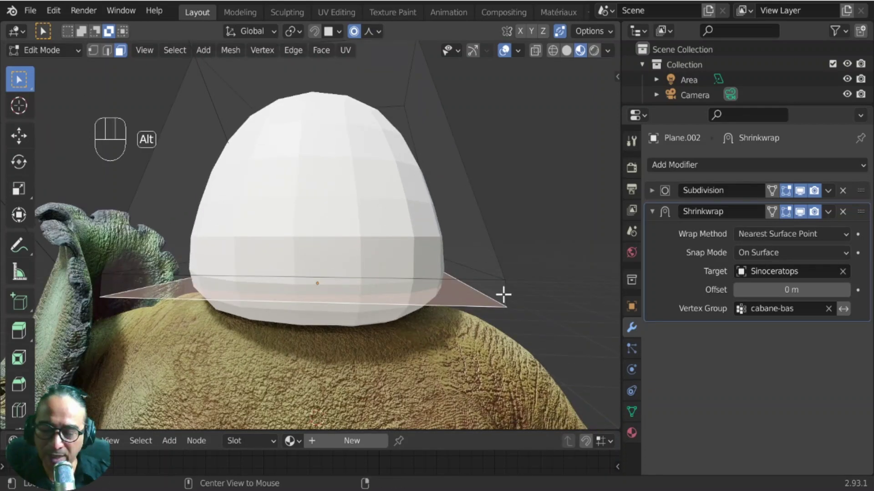
pyautogui.keyDown('alt'); pyautogui.click(502, 295); pyautogui.keyUp('alt')
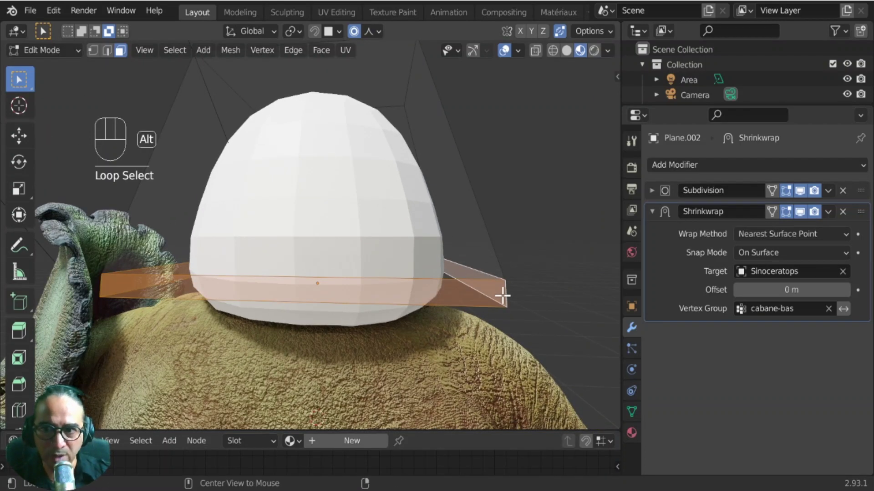
pyautogui.moveTo(471, 288); pyautogui.dragTo(511, 304, button='middle')
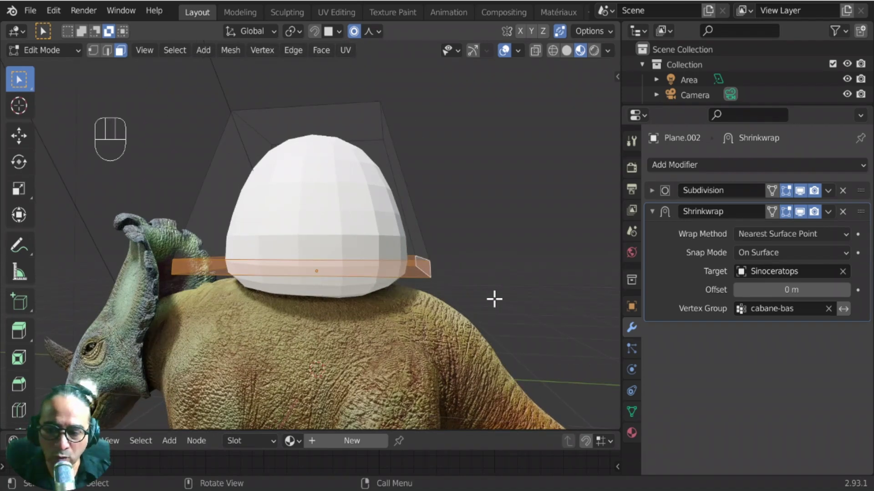
# Duplicate the selected face loop in place, separate it into its own object, and return to Object Mode.
pyautogui.hotkey('shift', 'd')
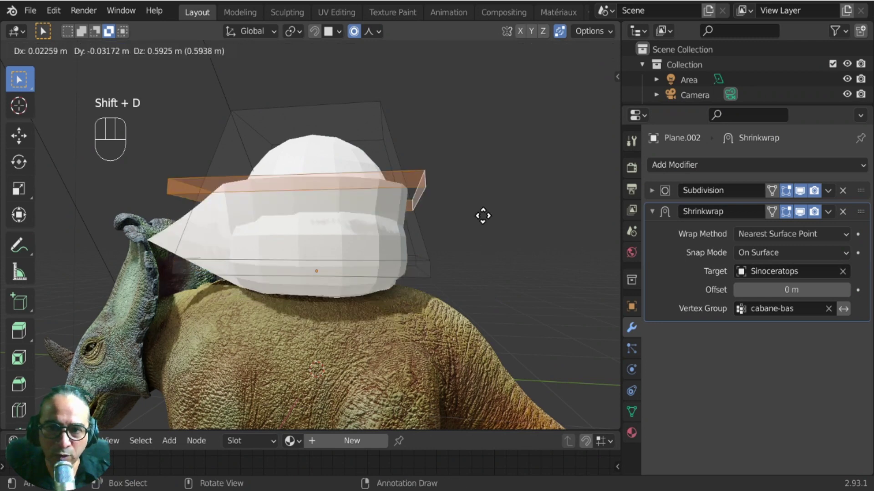
pyautogui.rightClick(509, 197)
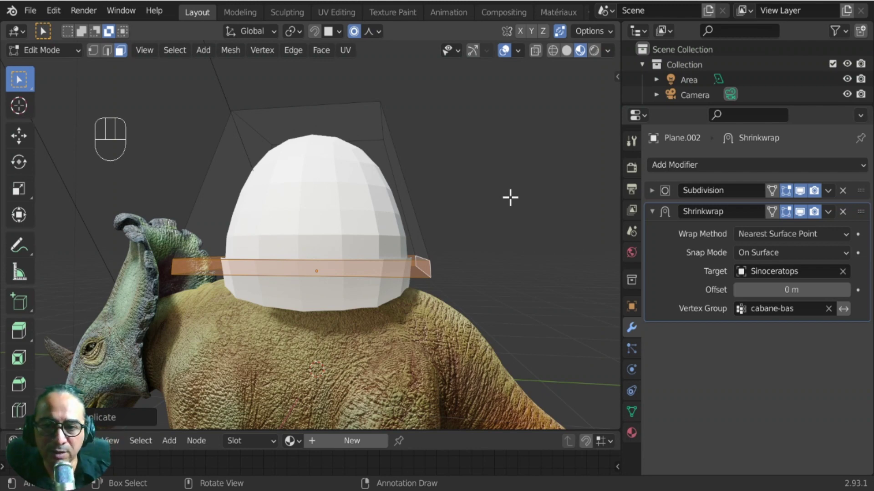
pyautogui.press('p')
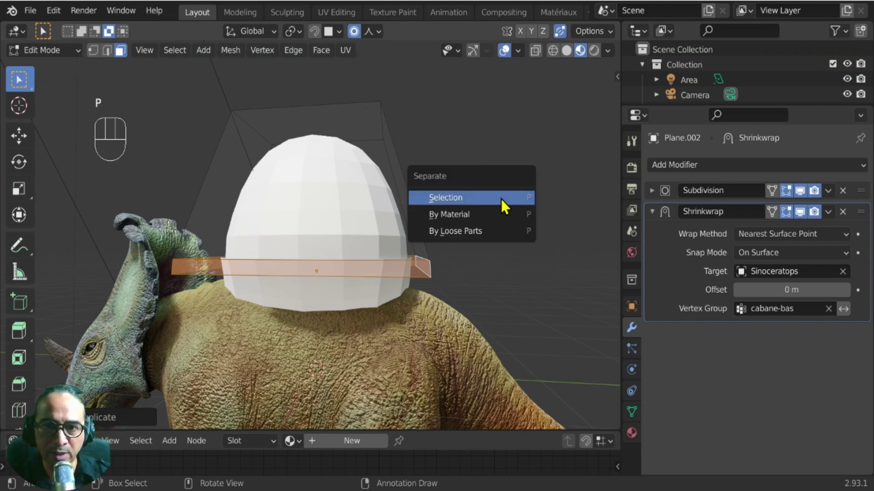
pyautogui.click(458, 197)
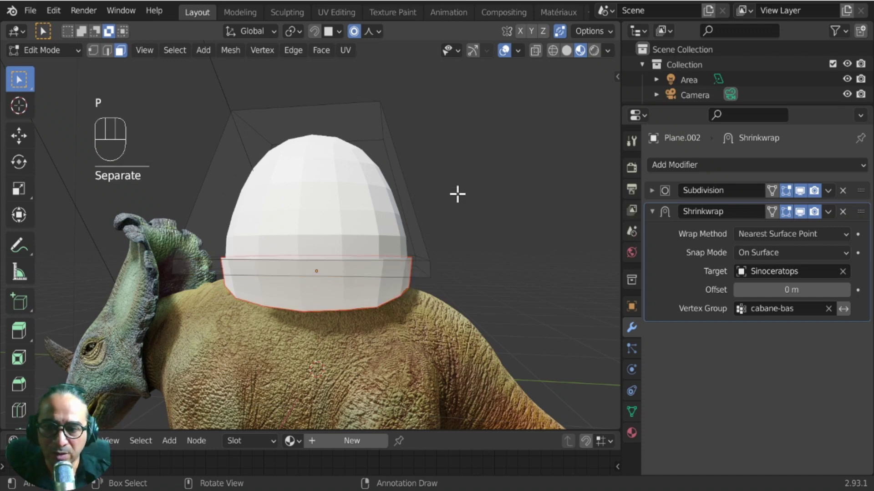
pyautogui.click(55, 51)
pyautogui.click(64, 67)
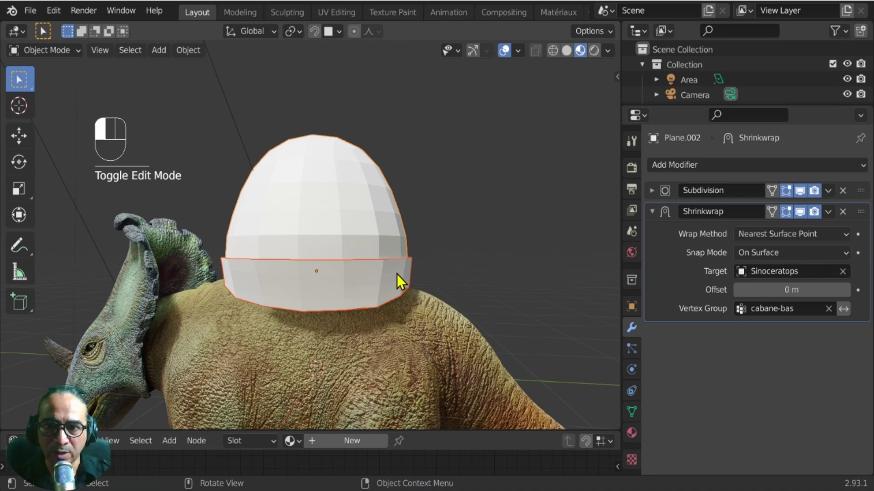
# Try moving the separated base band to check that it is independent of the cabin dome.
pyautogui.click(409, 283)
pyautogui.moveTo(410, 282); pyautogui.dragTo(296, 302, button='middle')
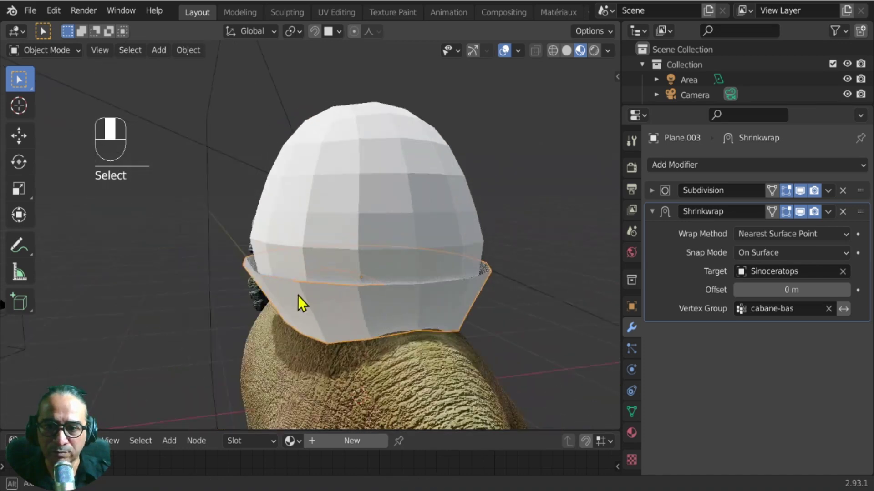
pyautogui.press('g')
pyautogui.rightClick(406, 274)
pyautogui.rightClick(366, 247)
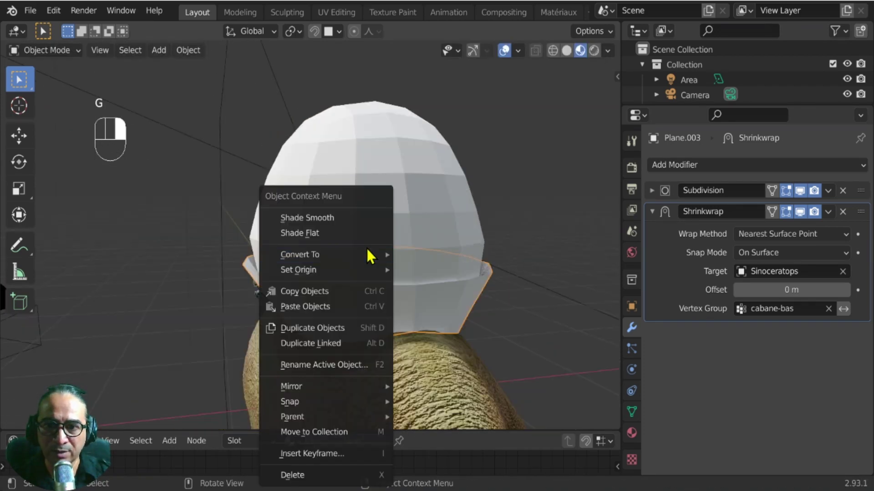
pyautogui.press('g')
pyautogui.click(410, 178)
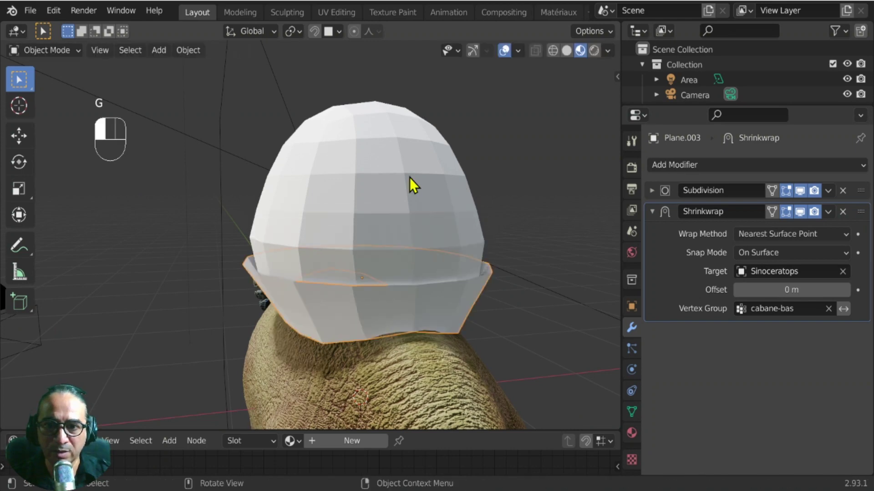
pyautogui.press('g')
pyautogui.click(410, 178)
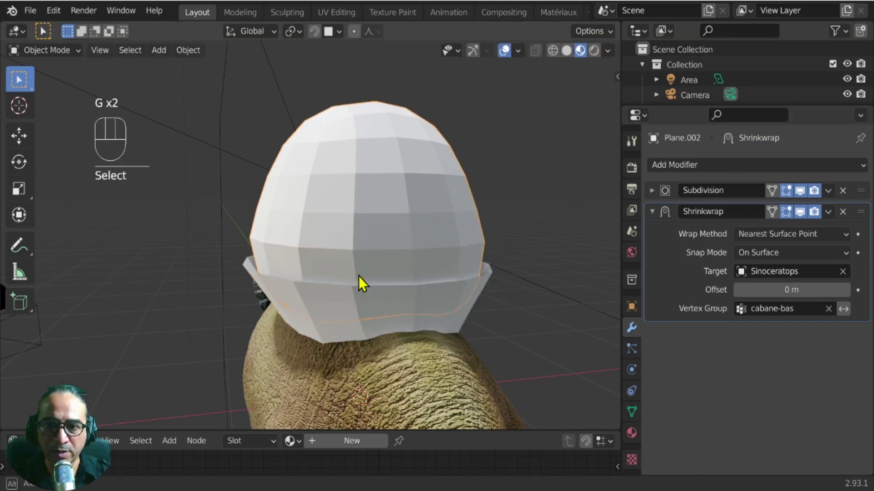
pyautogui.moveTo(359, 277); pyautogui.dragTo(411, 309, button='middle')
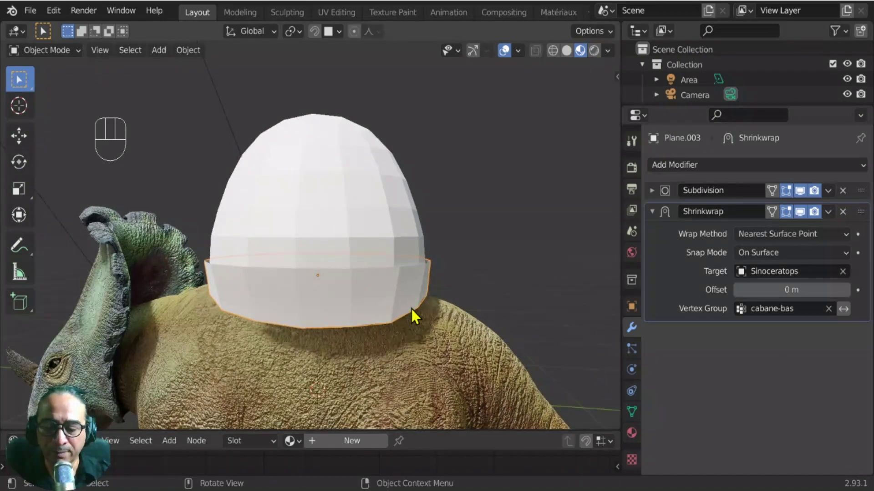
# Set the viewport level of the base band's Subdivision modifier to 1.
pyautogui.press('Tab')
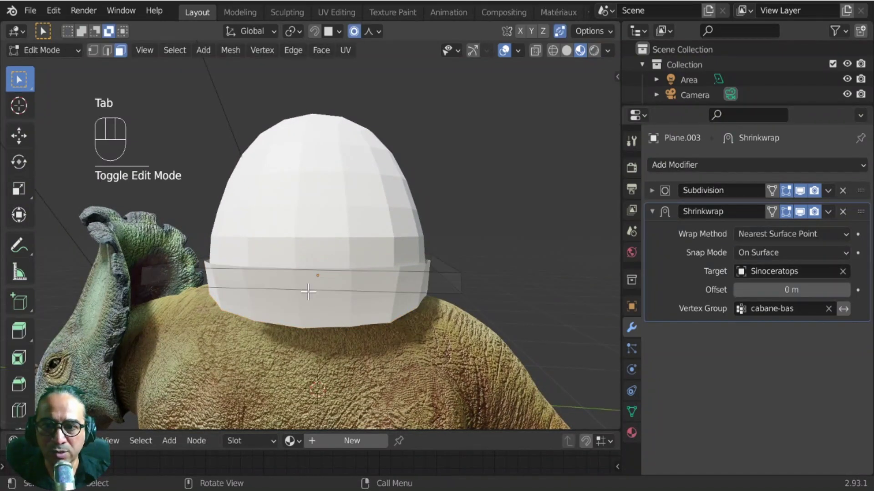
pyautogui.moveTo(308, 292); pyautogui.dragTo(437, 307, button='middle')
pyautogui.press('Tab')
pyautogui.moveTo(432, 344); pyautogui.dragTo(383, 301, button='middle')
pyautogui.click(652, 190)
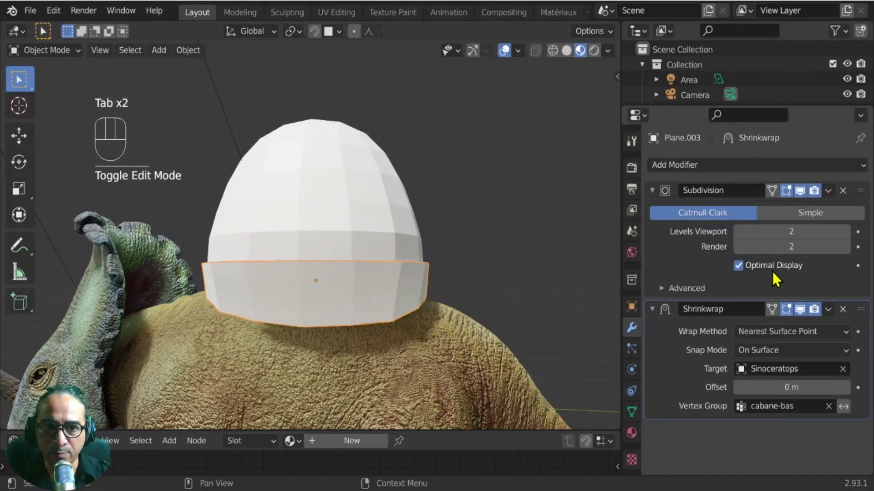
pyautogui.click(738, 232)
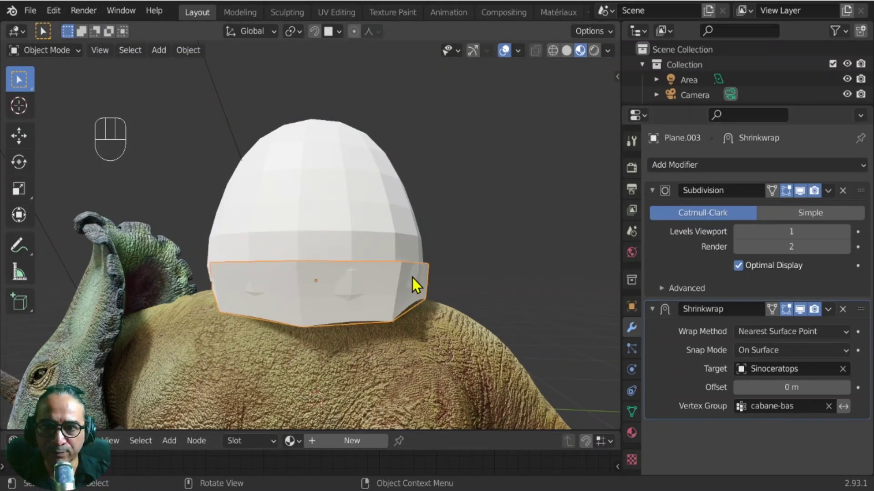
# Apply the base band's Subdivision modifier and add a new Subdivision Surface modifier to the band.
pyautogui.moveTo(412, 278); pyautogui.dragTo(363, 299, button='middle')
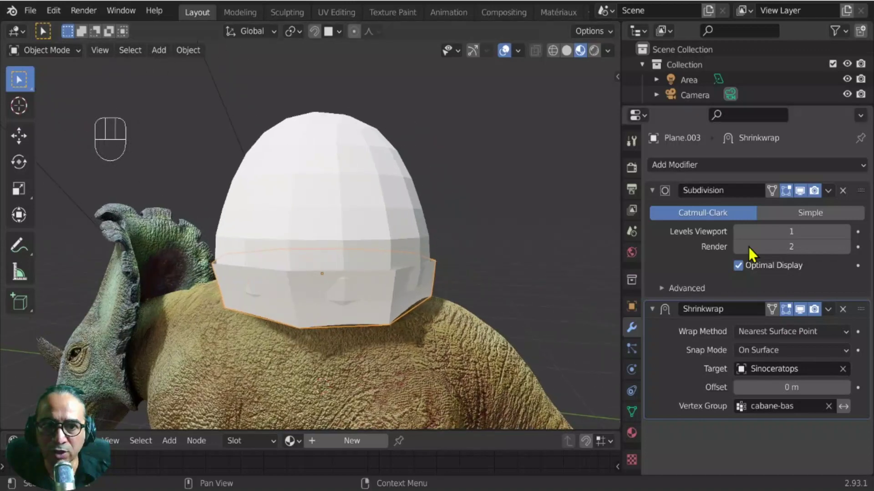
pyautogui.click(828, 190)
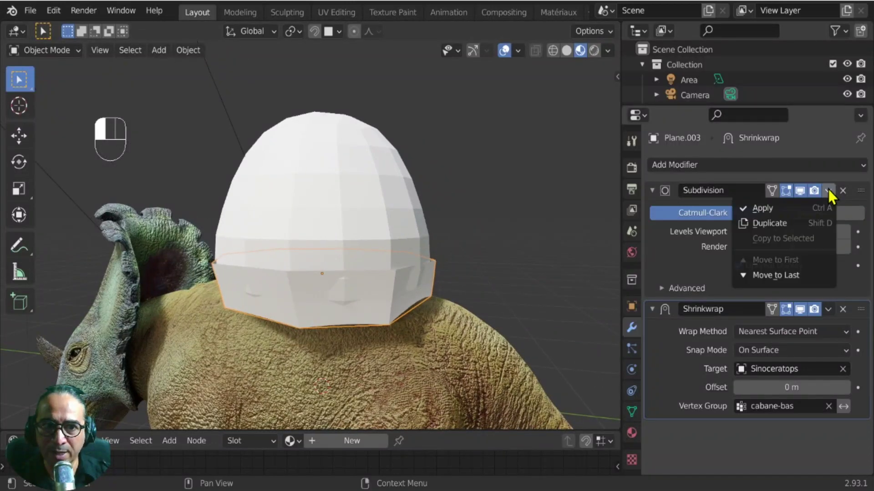
pyautogui.click(768, 210)
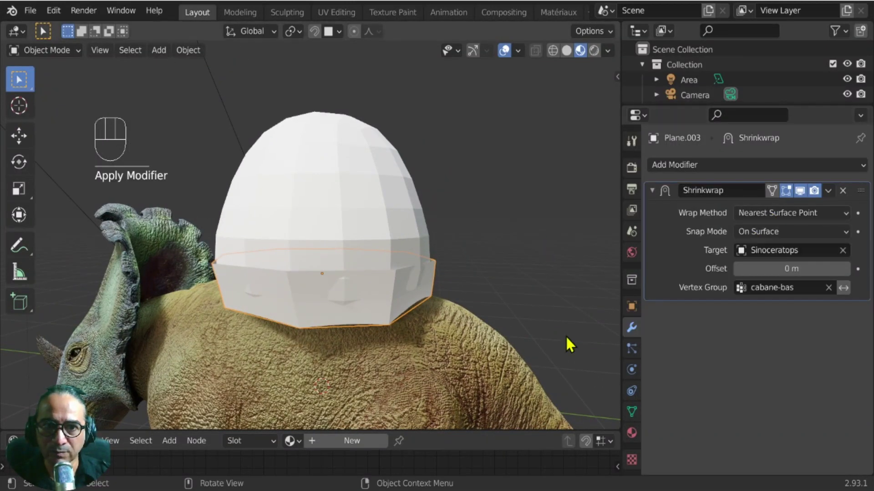
pyautogui.click(653, 190)
pyautogui.click(681, 165)
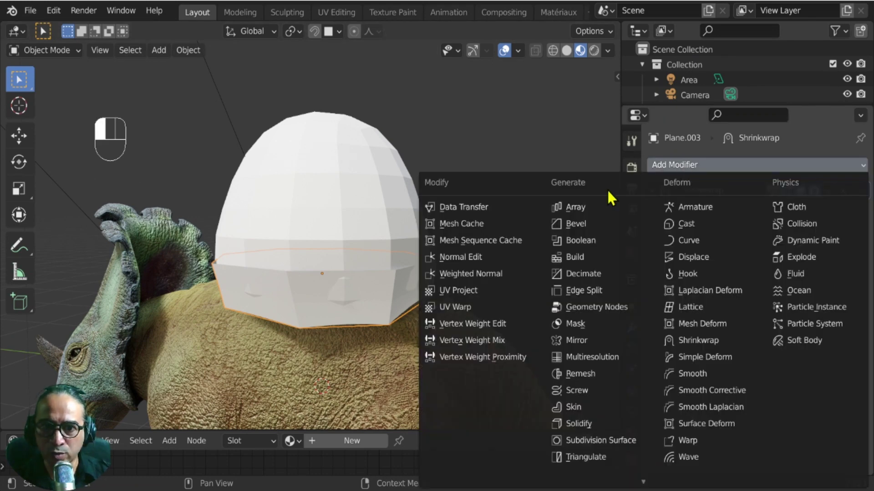
pyautogui.click(609, 440)
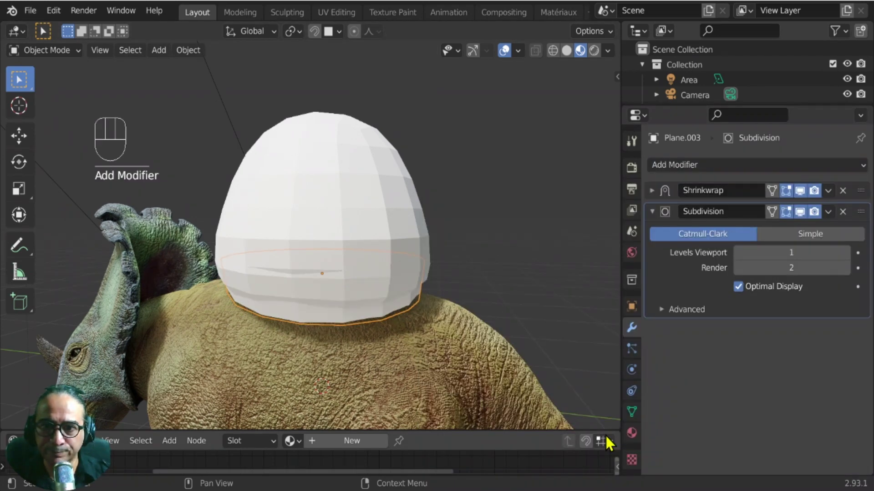
pyautogui.moveTo(363, 310); pyautogui.dragTo(432, 319, button='middle')
# Reorder the base band's modifier stack so that Subdivision sits above Shrinkwrap.
pyautogui.click(652, 211)
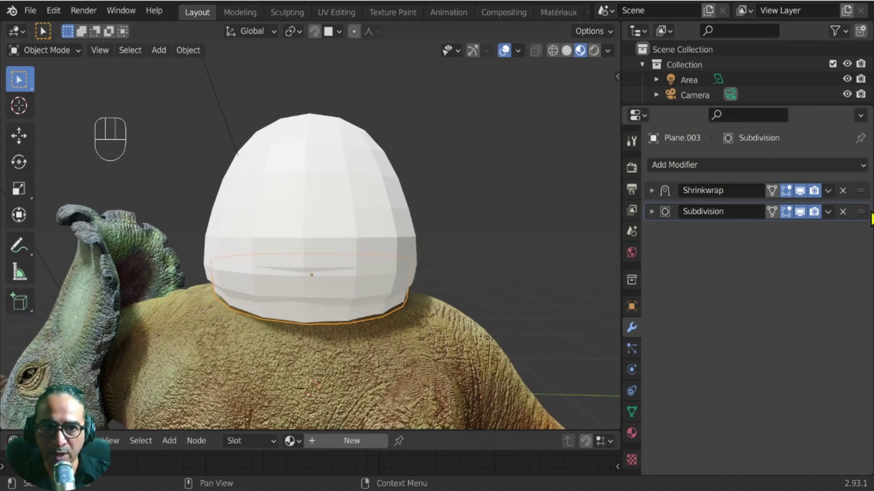
pyautogui.moveTo(860, 211)
pyautogui.mouseDown()
pyautogui.moveTo(860, 187)
pyautogui.moveTo(860, 195)
pyautogui.mouseUp()
pyautogui.moveTo(261, 335); pyautogui.dragTo(440, 202, button='middle')
pyautogui.scroll(2, 336, 308)
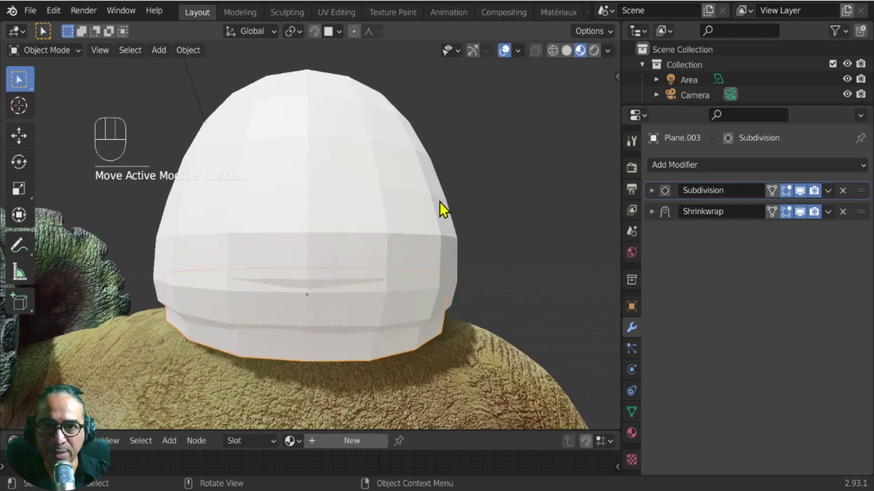
# Switch the viewport to Solid shading, try the Material colouring, and set the colour mode to Random.
pyautogui.click(568, 48)
pyautogui.click(606, 50)
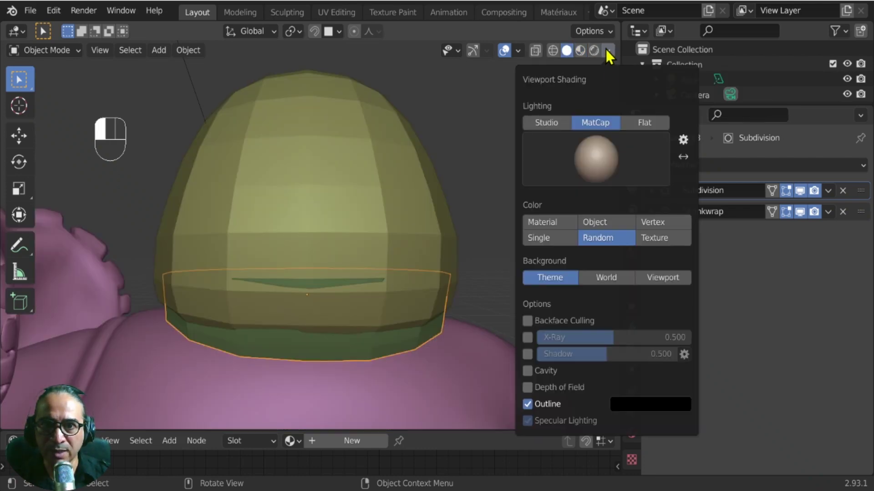
pyautogui.click(548, 222)
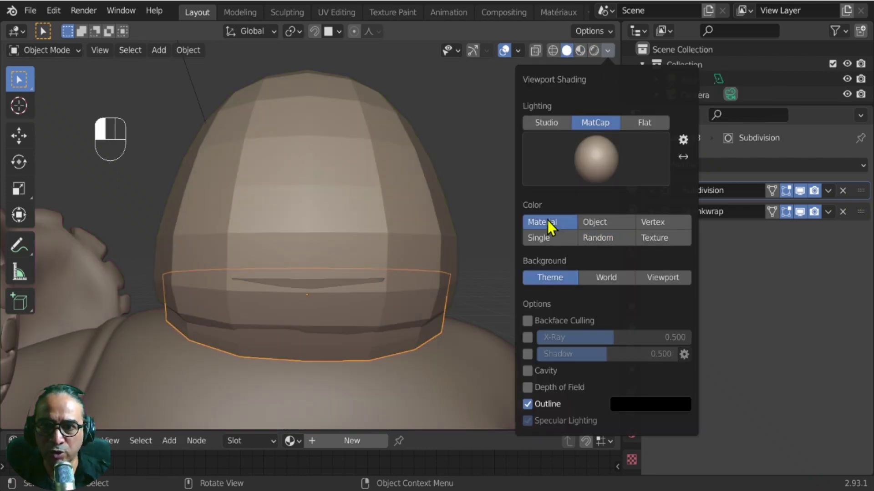
pyautogui.click(596, 238)
# Scale the base band up slightly so that it wraps around the outside of the dome's lower part.
pyautogui.scroll(-3, 255, 305)
pyautogui.moveTo(255, 305); pyautogui.dragTo(342, 320, button='middle')
pyautogui.scroll(4, 351, 306)
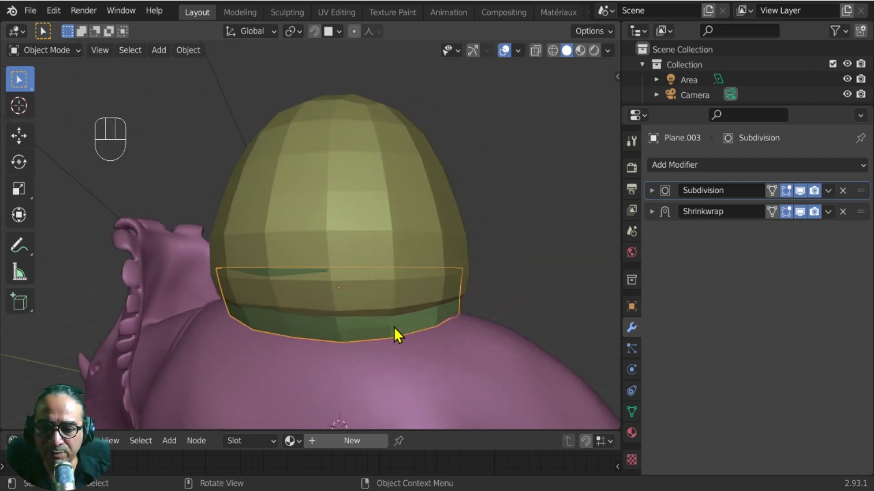
pyautogui.press('s')
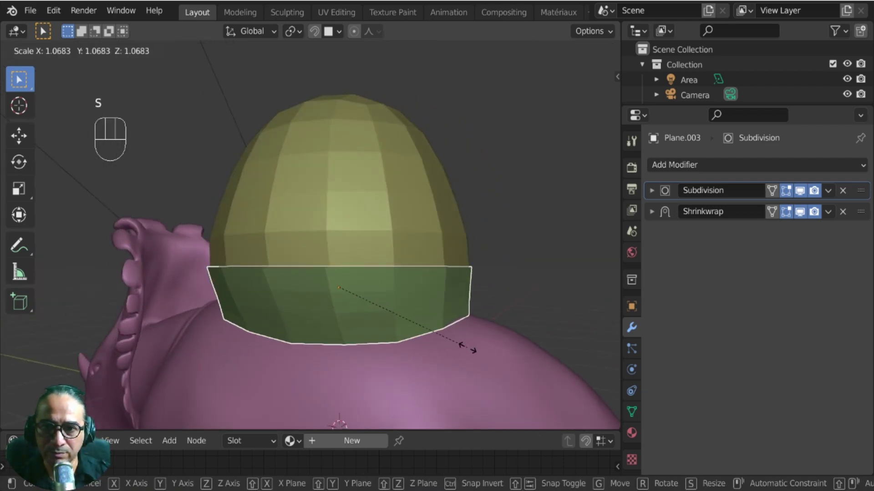
pyautogui.click(454, 348)
pyautogui.moveTo(454, 347); pyautogui.dragTo(455, 325, button='middle')
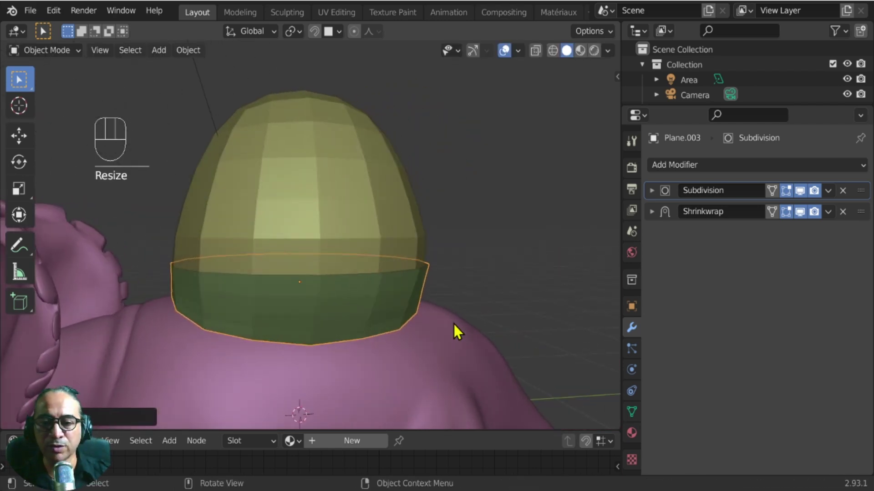
# Enter Edit Mode on the base band and enable mesh symmetry on the X axis.
pyautogui.press('Tab')
pyautogui.moveTo(260, 332)
pyautogui.mouseDown(button='middle')
pyautogui.moveTo(361, 336)
pyautogui.moveTo(260, 343)
pyautogui.moveTo(246, 322)
pyautogui.mouseUp(button='middle')
pyautogui.scroll(2, 394, 299)
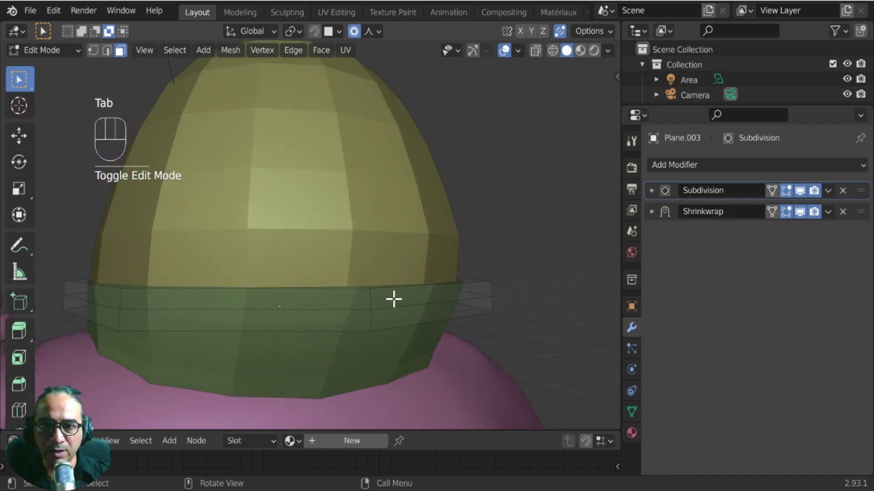
pyautogui.moveTo(393, 299); pyautogui.dragTo(363, 296, button='middle')
pyautogui.scroll(-4, 357, 192)
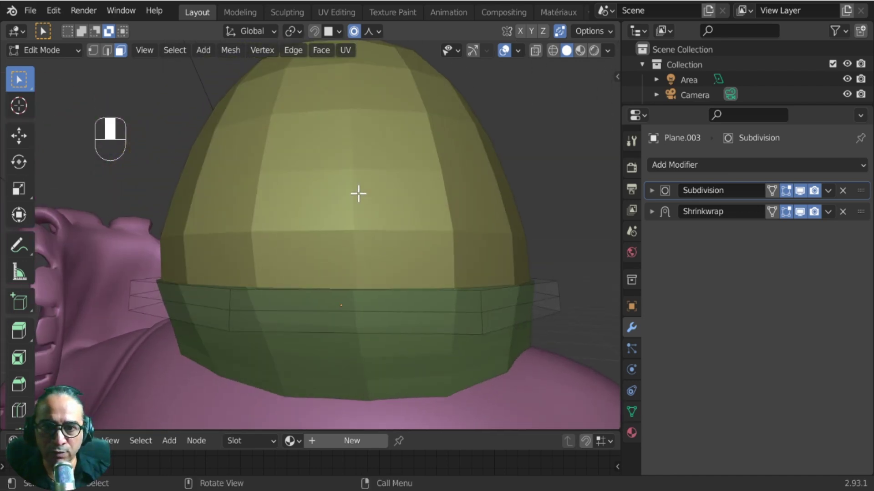
pyautogui.moveTo(260, 291); pyautogui.dragTo(178, 291, button='middle')
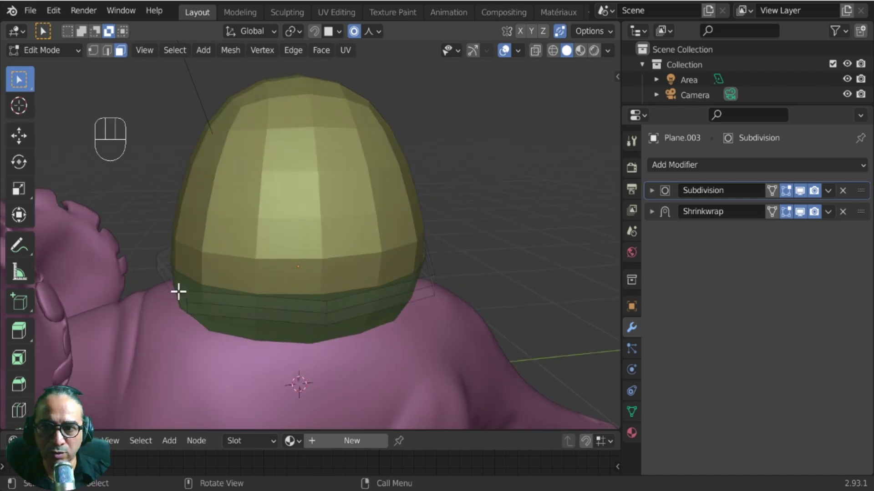
pyautogui.moveTo(390, 289); pyautogui.dragTo(293, 275, button='middle')
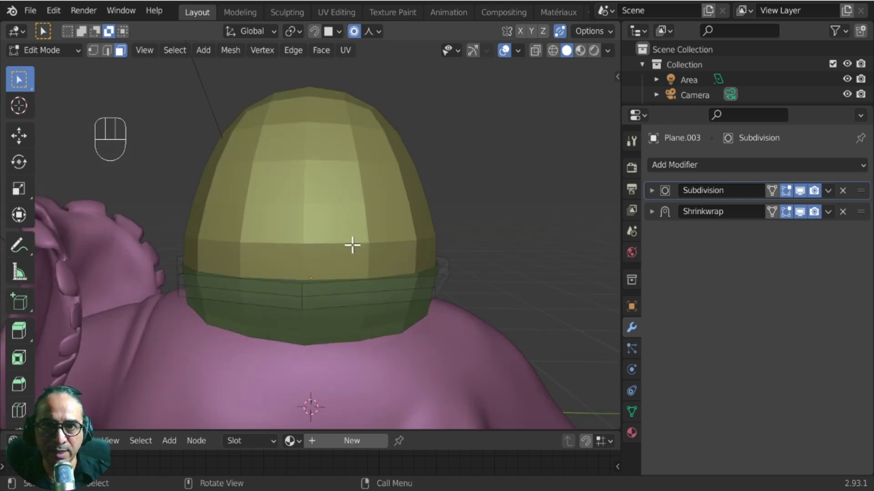
pyautogui.click(518, 33)
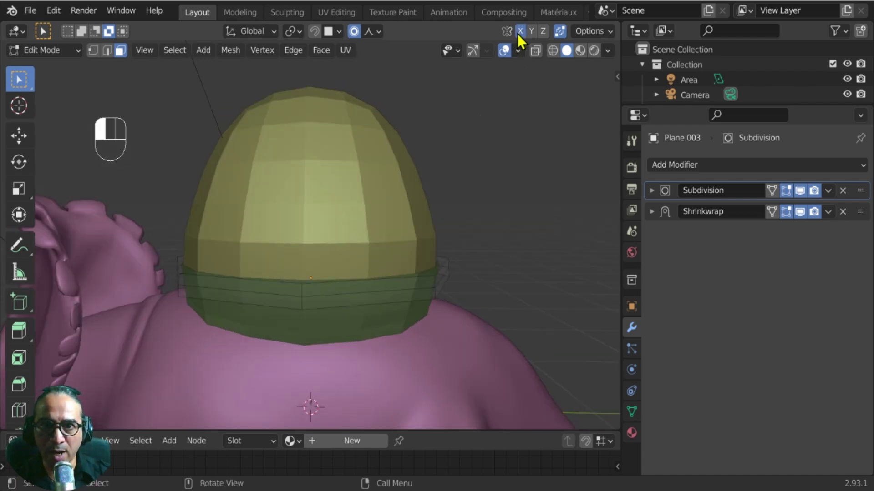
# Change to edge selection and have proportional editing on with Sharp falloff and Connected Only.
pyautogui.keyDown('alt'); pyautogui.click(302, 303); pyautogui.keyUp('alt')
pyautogui.click(271, 236)
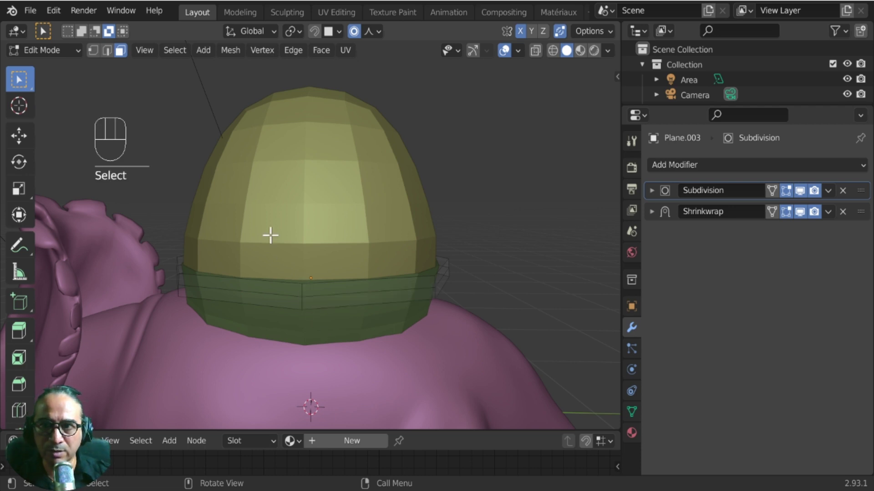
pyautogui.click(107, 50)
pyautogui.click(354, 31)
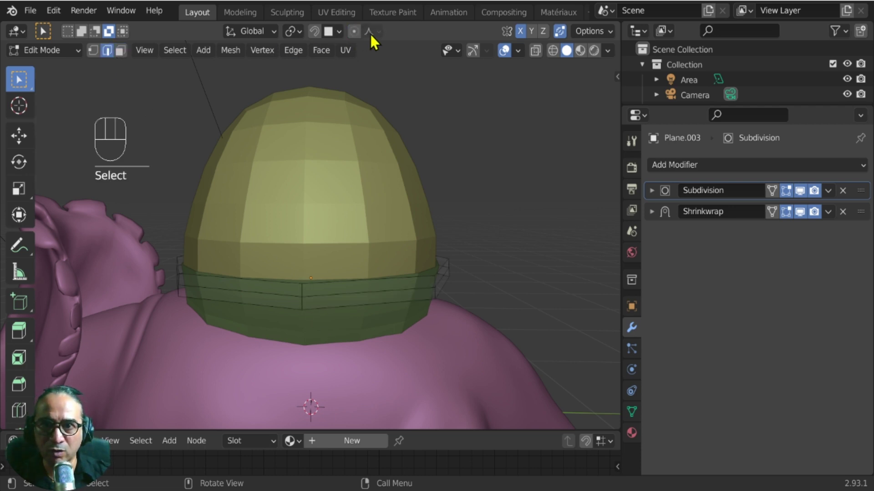
pyautogui.click(370, 32)
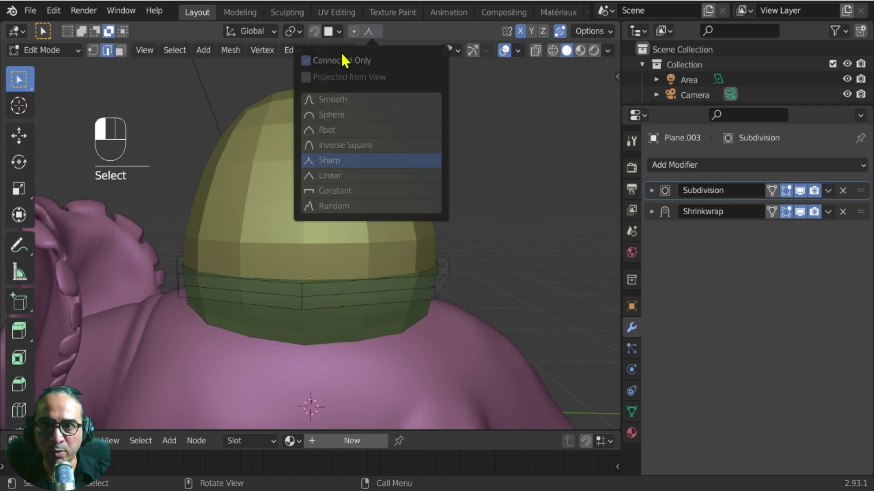
pyautogui.click(354, 31)
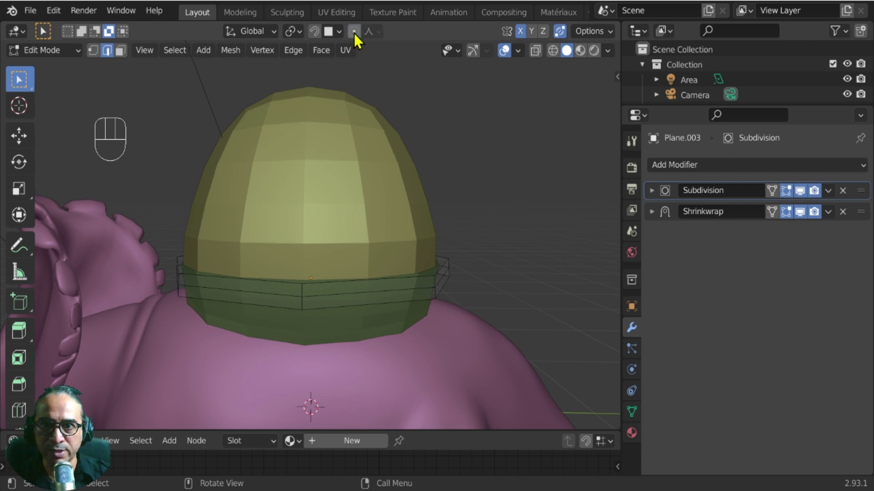
pyautogui.press('o')
pyautogui.click(378, 32)
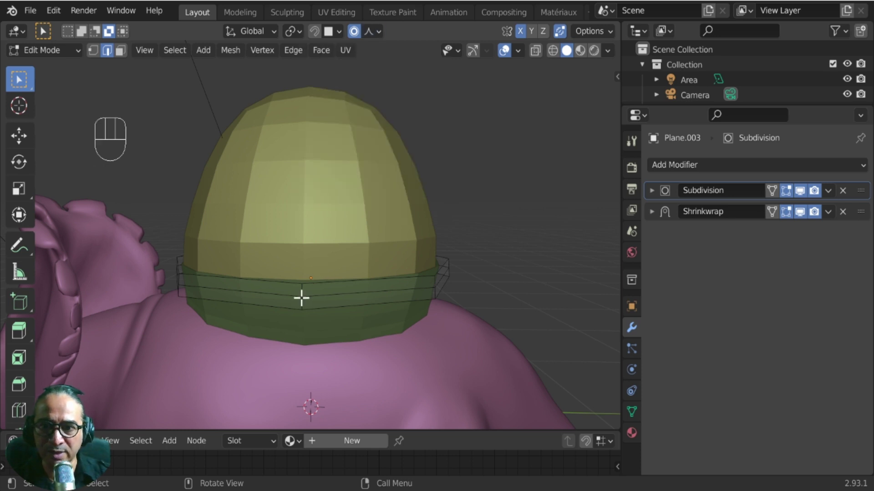
# Lower the band's middle side edge about 0.1 m along global Z, with the proportional size reduced to 0.78.
pyautogui.press('g')
pyautogui.press('z')
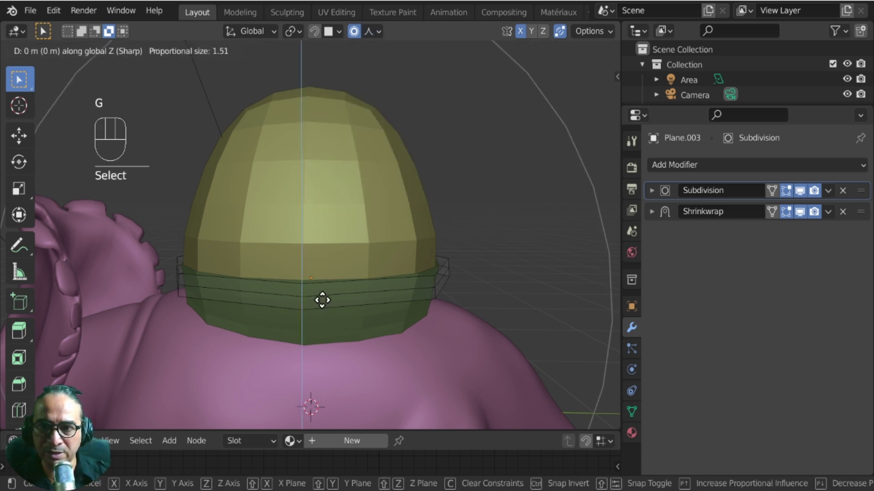
pyautogui.scroll(4, 330, 330)
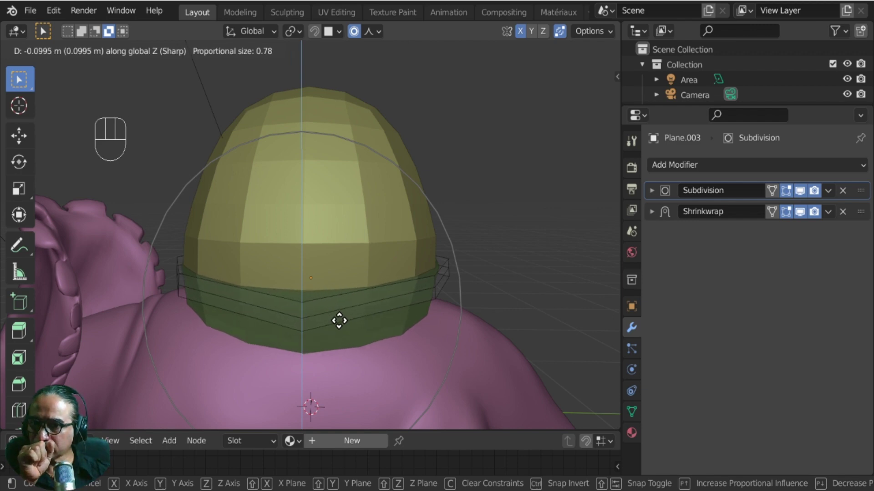
pyautogui.click(400, 271)
pyautogui.moveTo(400, 272); pyautogui.dragTo(374, 238, button='middle')
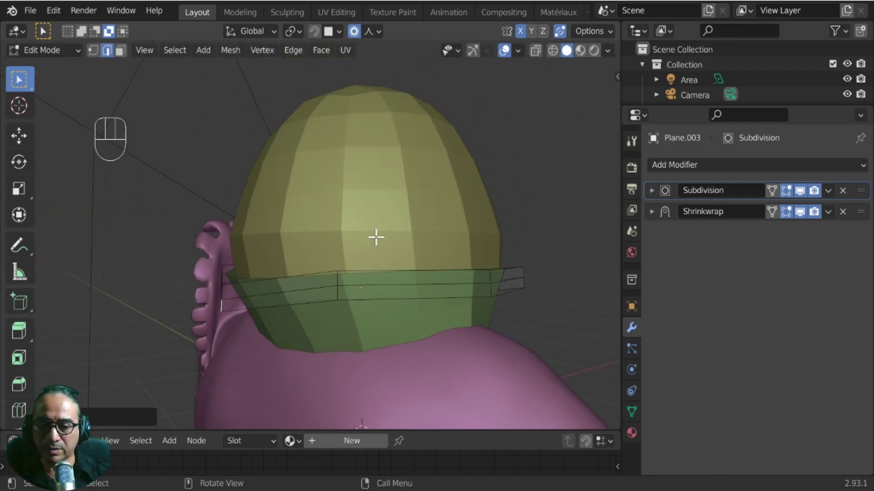
# Return to Object Mode and move the whole base band down along the global Z axis.
pyautogui.press('Tab')
pyautogui.press('g')
pyautogui.press('z')
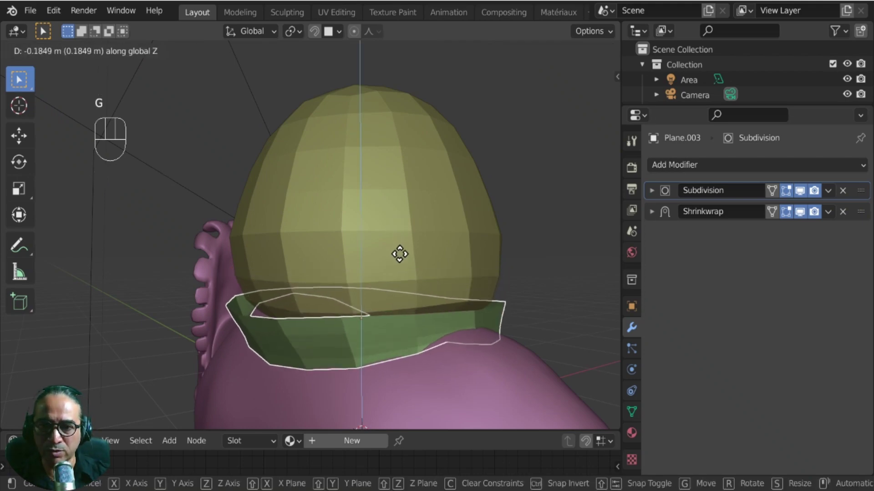
pyautogui.click(357, 301)
# In Edit Mode, raise the band's vertical edge on the head side by about 0.2 m along global Z.
pyautogui.moveTo(357, 300); pyautogui.dragTo(150, 343, button='middle')
pyautogui.press('Tab')
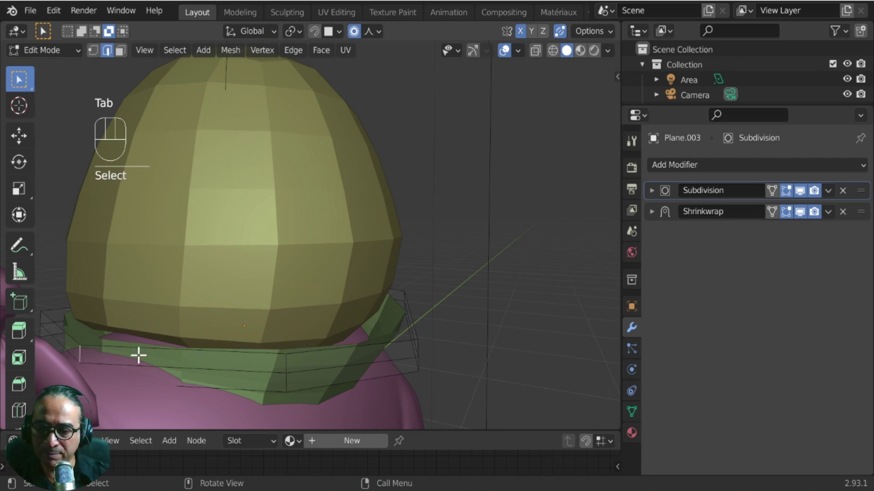
pyautogui.press('g')
pyautogui.press('z')
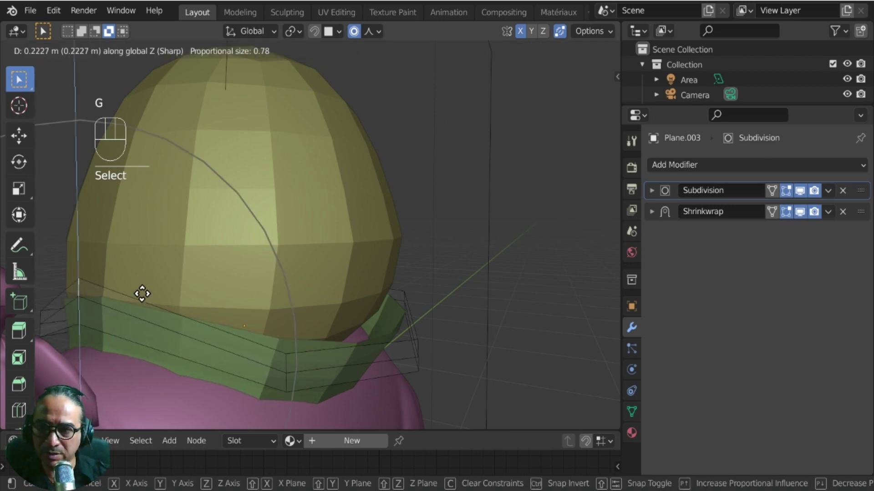
pyautogui.click(143, 300)
# Raise the band's vertical edge on the rear side along global Z with proportional editing.
pyautogui.moveTo(282, 288); pyautogui.dragTo(120, 277, button='middle')
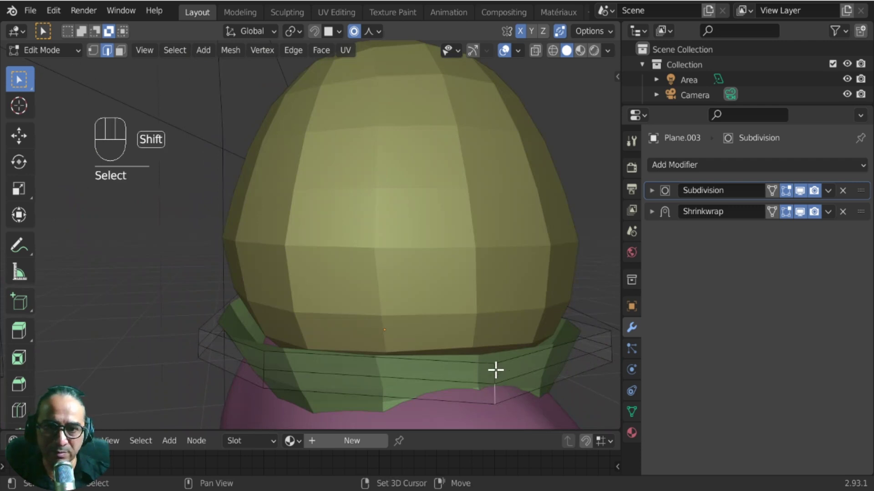
pyautogui.press('g')
pyautogui.press('z')
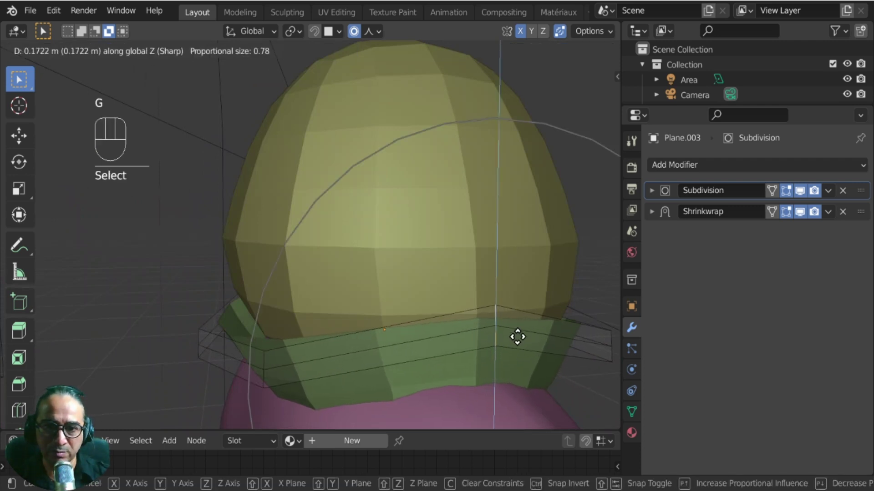
pyautogui.click(517, 361)
pyautogui.moveTo(515, 361); pyautogui.dragTo(376, 382, button='middle')
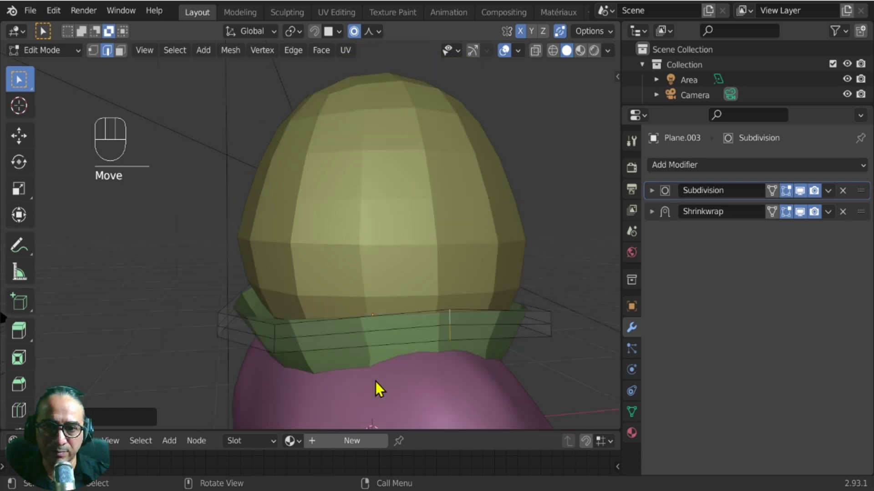
# In Object Mode, add a Solidify modifier to the base band with a thickness of -0.14 m.
pyautogui.press('Tab')
pyautogui.moveTo(239, 347); pyautogui.dragTo(364, 323, button='middle')
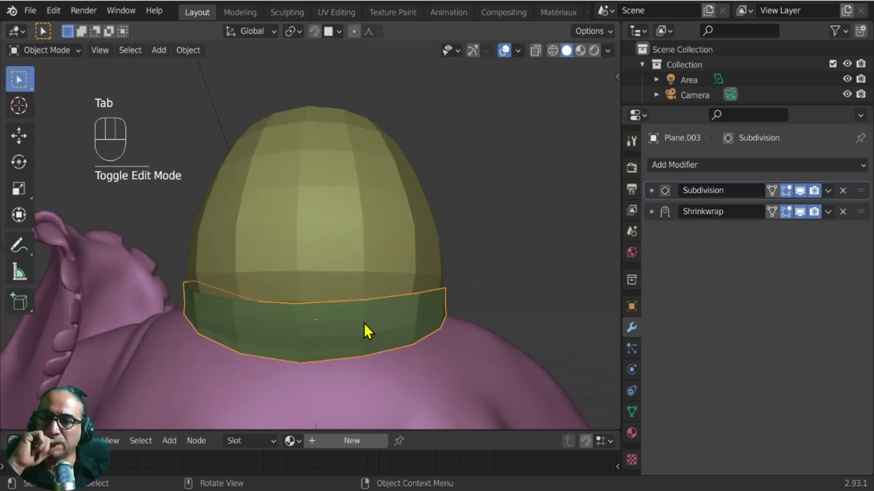
pyautogui.click(684, 166)
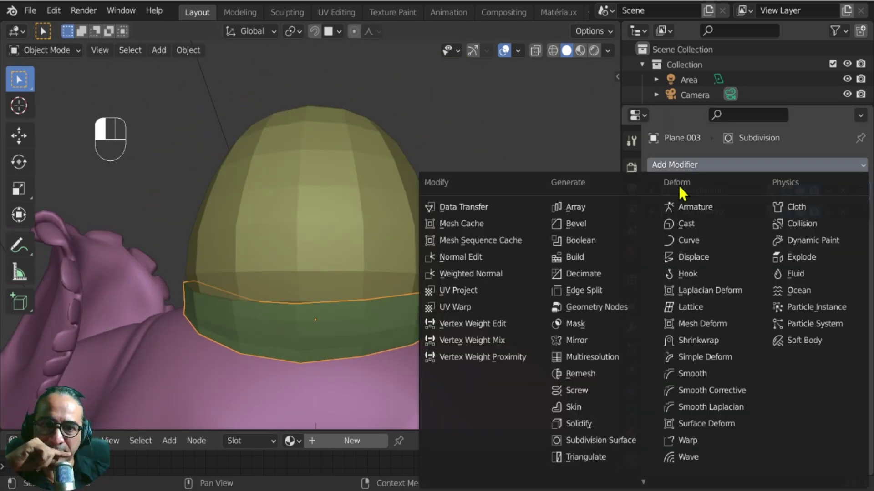
pyautogui.click(577, 423)
pyautogui.moveTo(436, 346); pyautogui.dragTo(403, 329, button='middle')
pyautogui.moveTo(780, 273); pyautogui.dragTo(746, 273)
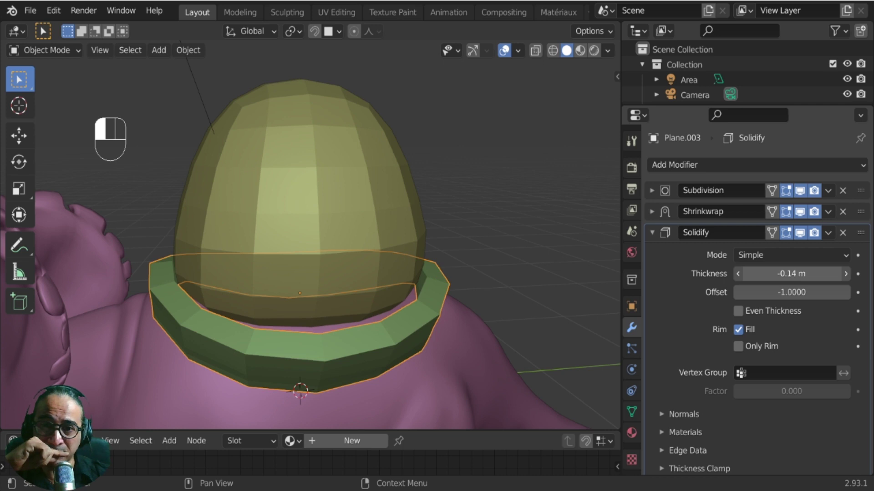
pyautogui.click(651, 233)
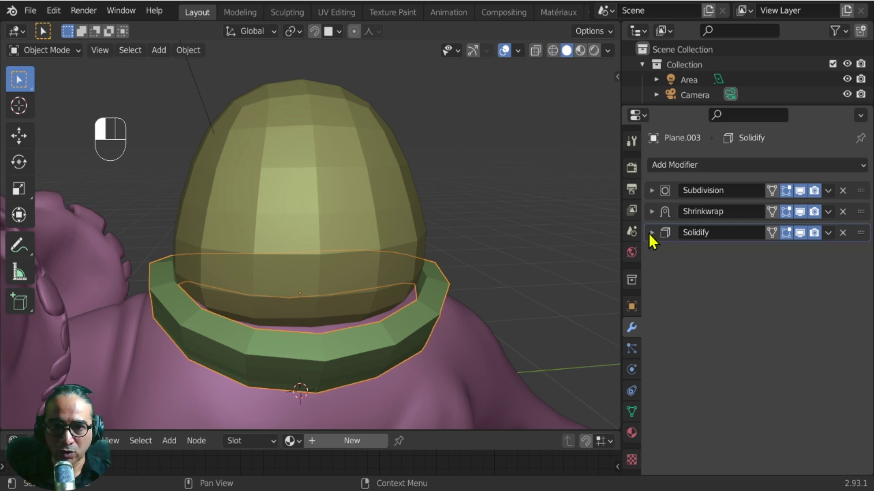
# Expand the base band's Subdivision settings and scale the whole band up slightly around the bottom of the cabin.
pyautogui.click(652, 190)
pyautogui.moveTo(345, 318); pyautogui.dragTo(374, 347, button='middle')
pyautogui.press('s')
pyautogui.click(445, 372)
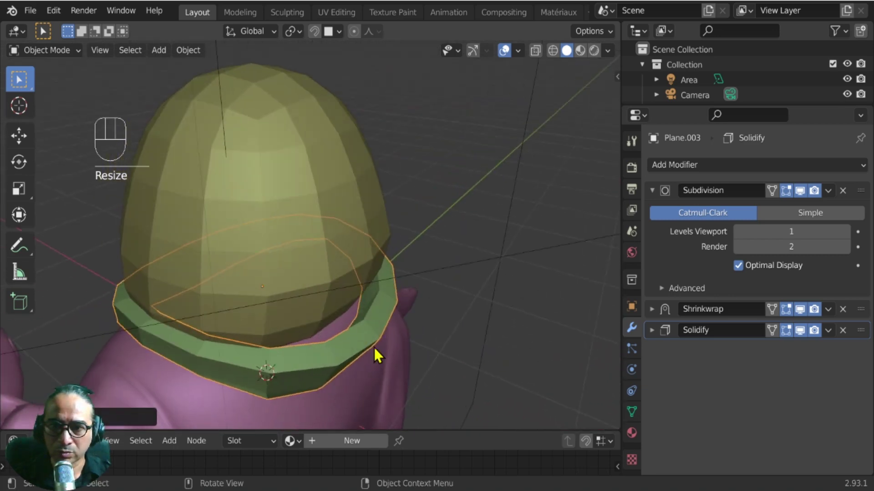
pyautogui.press('s')
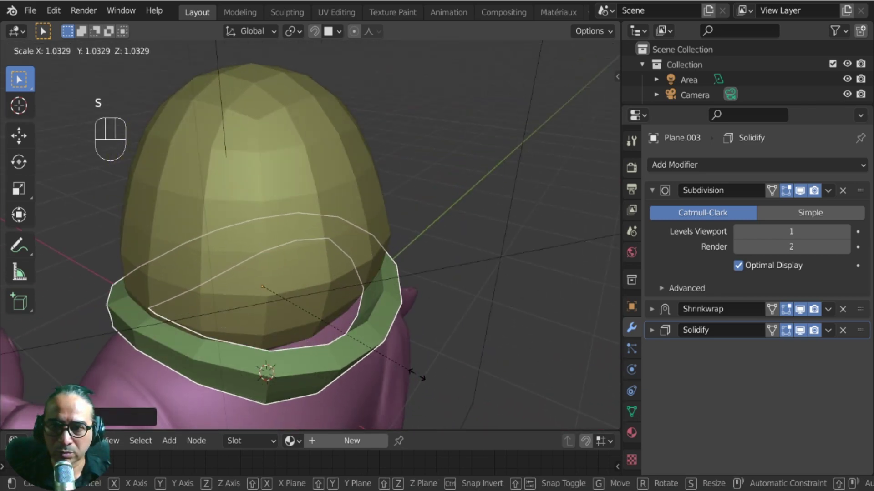
pyautogui.click(414, 374)
# In Edit Mode, shift the band's flank edge outward and down with proportional editing, and return to Object Mode.
pyautogui.press('Tab')
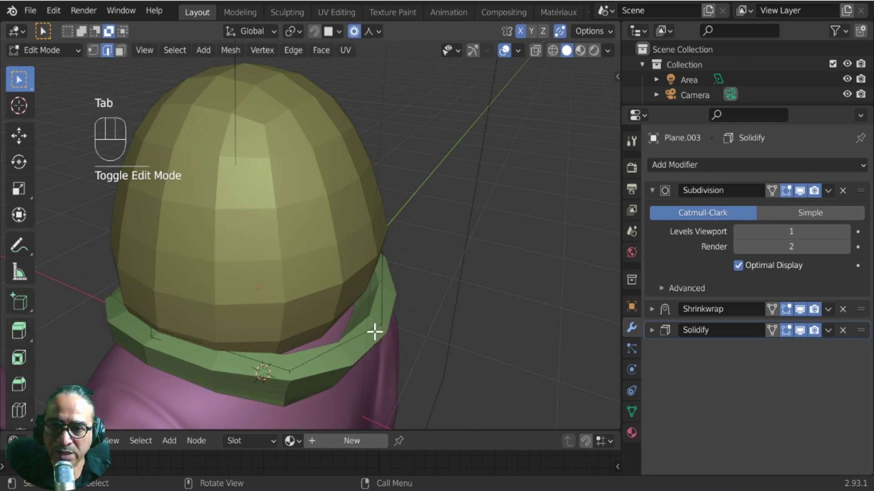
pyautogui.moveTo(392, 352); pyautogui.dragTo(294, 308, button='middle')
pyautogui.press('g')
pyautogui.click(407, 340)
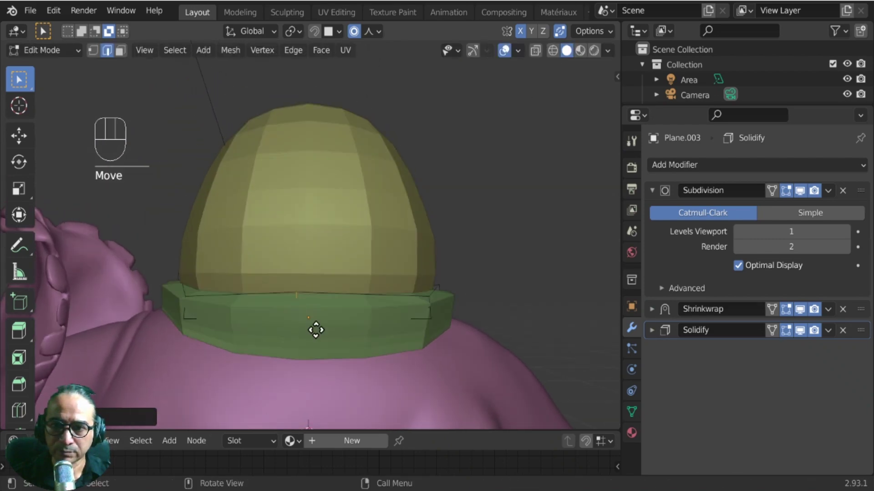
pyautogui.press('g')
pyautogui.click(375, 327)
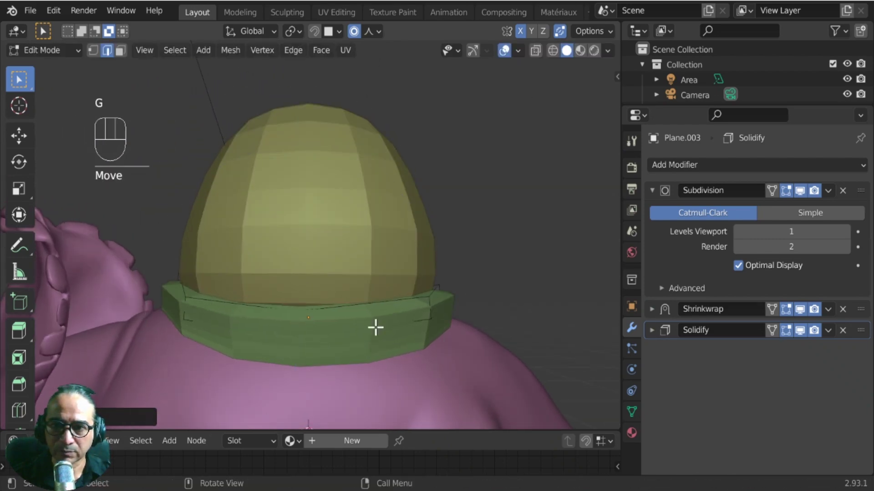
pyautogui.press('Tab')
pyautogui.moveTo(347, 330); pyautogui.dragTo(375, 307, button='middle')
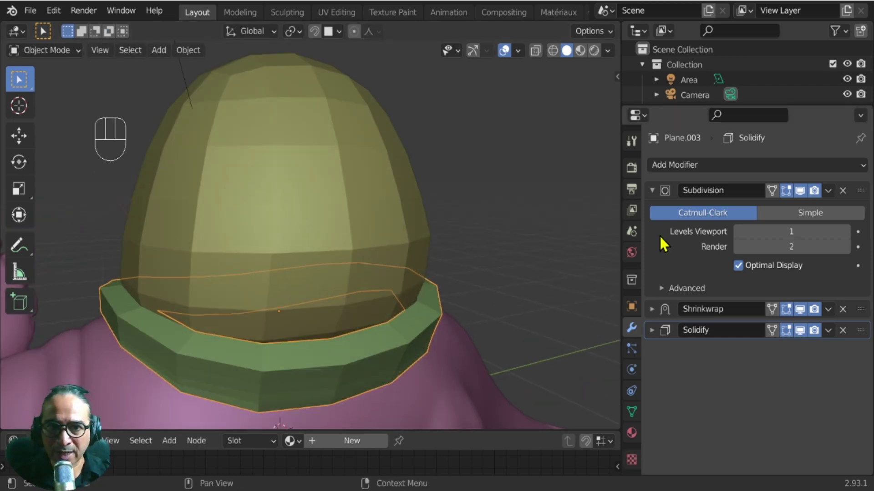
# Add a second Subdivision Surface modifier to the base band, after the Solidify modifier.
pyautogui.click(651, 191)
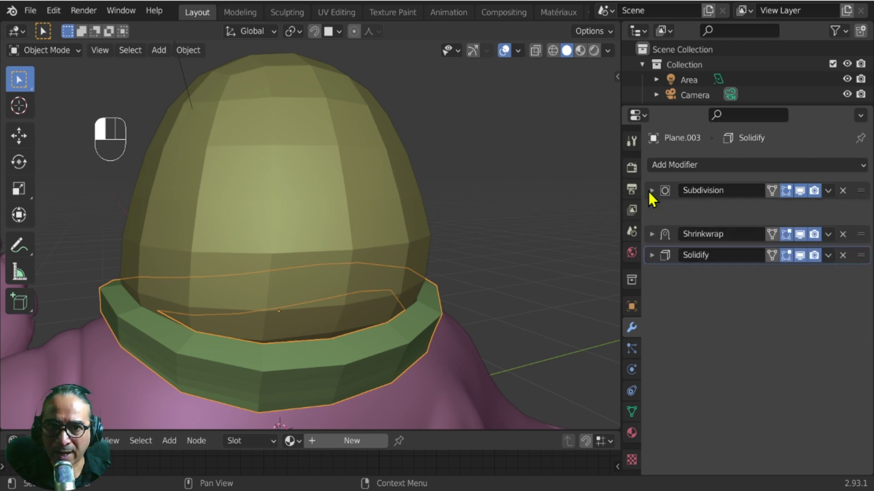
pyautogui.click(696, 164)
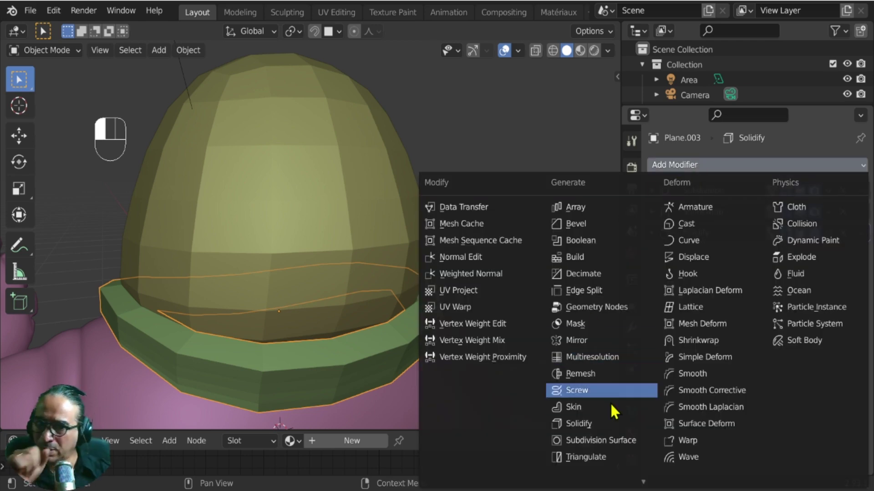
pyautogui.click(608, 438)
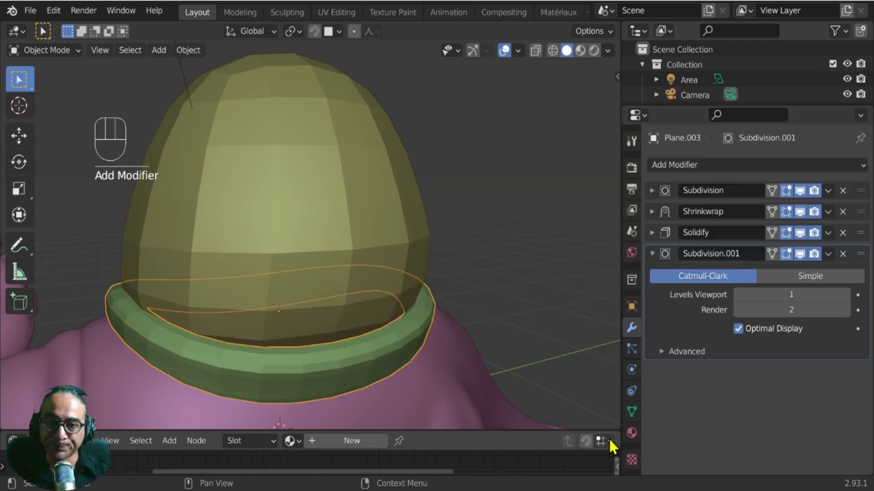
pyautogui.moveTo(376, 318); pyautogui.dragTo(413, 325, button='middle')
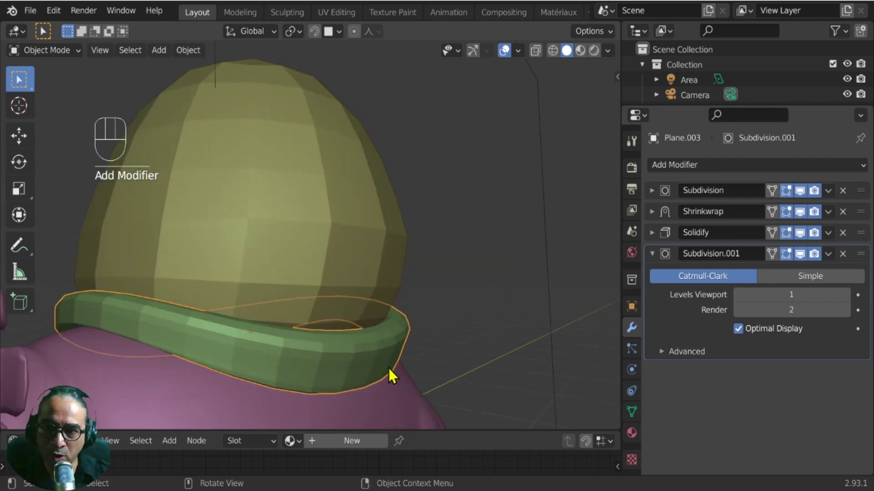
# Set the band's first Subdivision modifier to viewport level 0 and remove that modifier, keeping the one after Solidify.
pyautogui.click(652, 190)
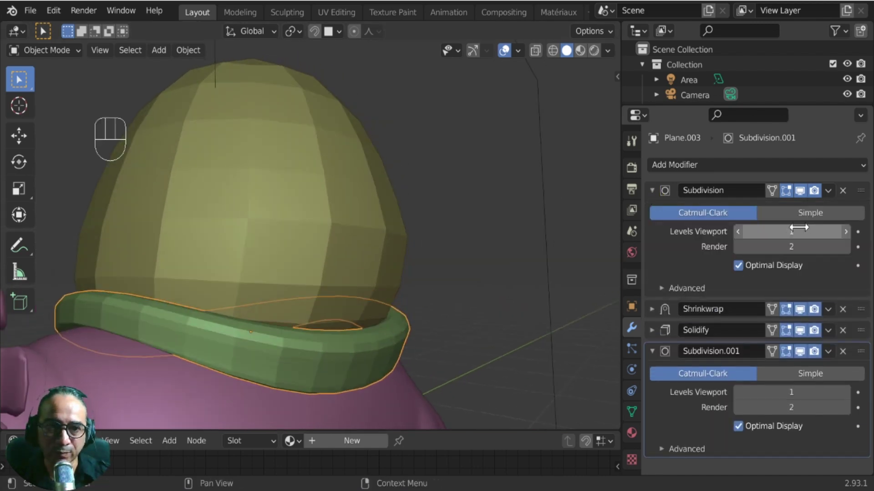
pyautogui.click(738, 232)
pyautogui.moveTo(436, 298); pyautogui.dragTo(364, 300, button='middle')
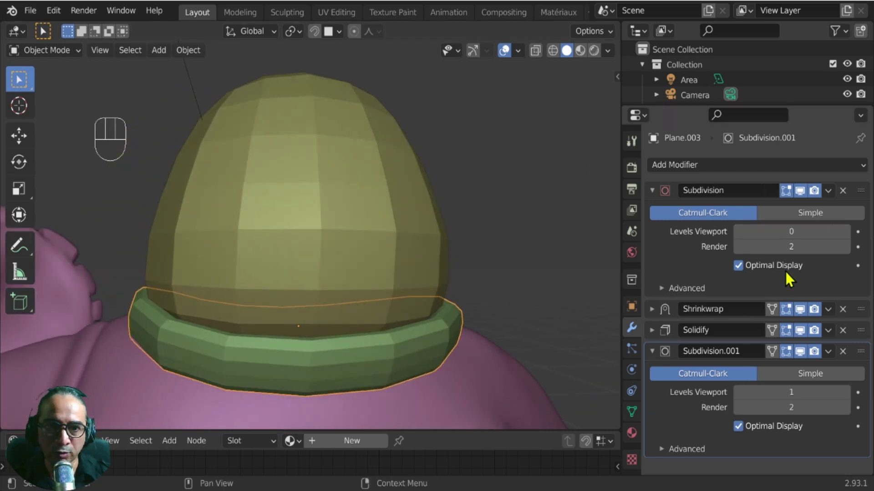
pyautogui.click(842, 191)
pyautogui.moveTo(441, 288); pyautogui.dragTo(344, 275, button='middle')
# Select the cabin dome and add the base band to the selection as the active object.
pyautogui.click(343, 238)
pyautogui.moveTo(359, 304); pyautogui.dragTo(338, 311, button='middle')
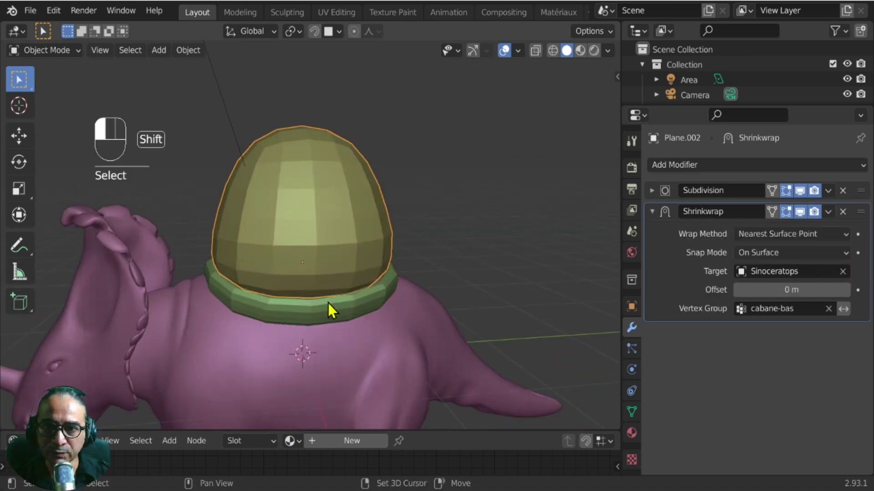
pyautogui.keyDown('shift'); pyautogui.click(329, 303); pyautogui.keyUp('shift')
pyautogui.scroll(2, 345, 359)
pyautogui.moveTo(348, 369); pyautogui.dragTo(312, 354, button='middle')
pyautogui.press('r')
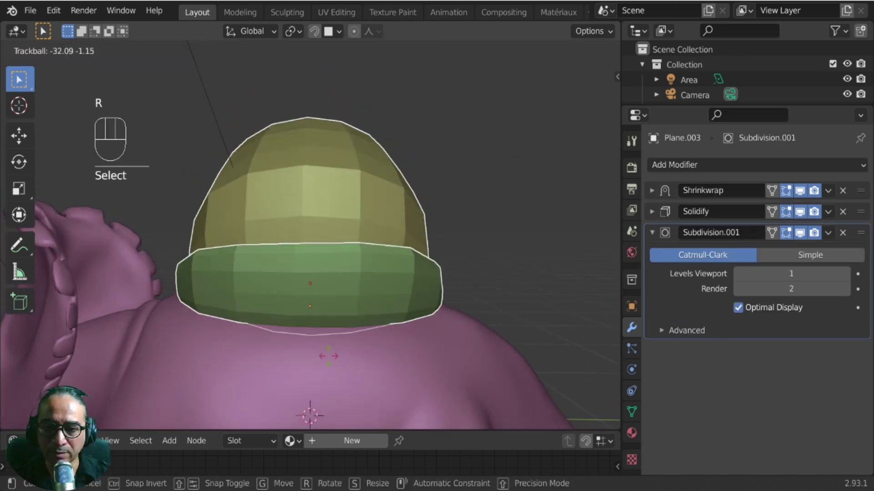
pyautogui.rightClick(332, 395)
pyautogui.moveTo(331, 395); pyautogui.dragTo(255, 294, button='middle')
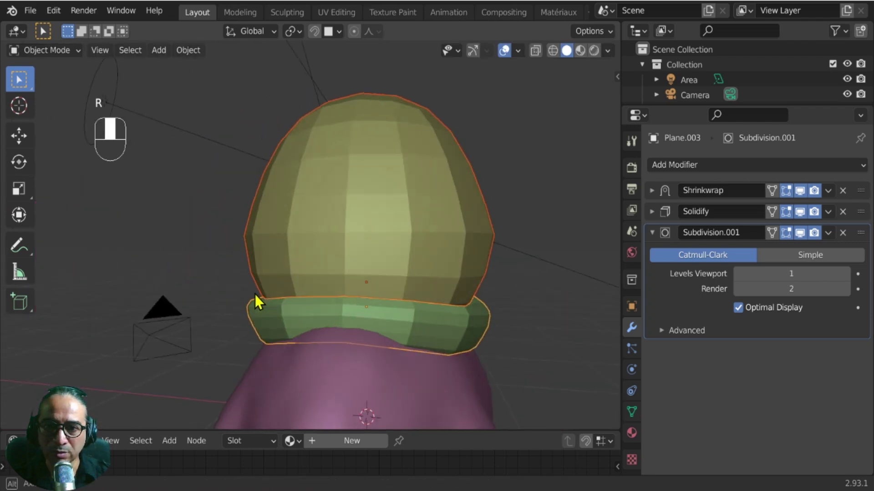
pyautogui.press('g')
pyautogui.click(353, 348)
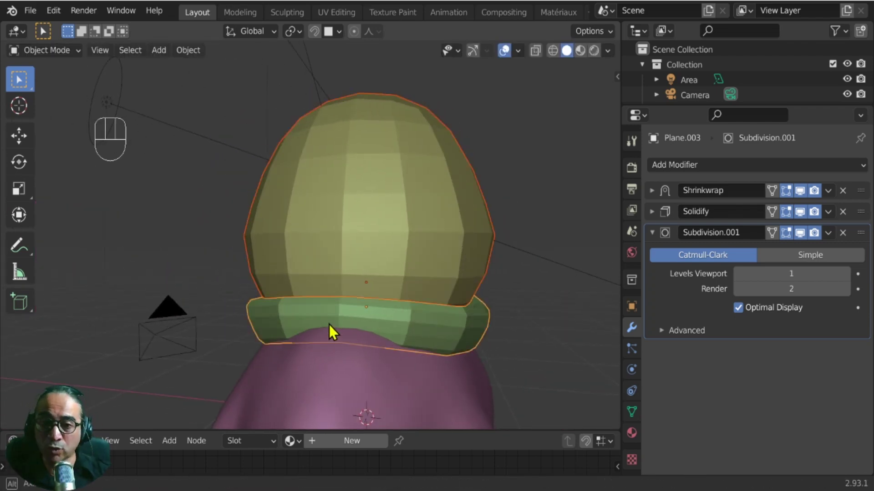
pyautogui.scroll(4, 331, 332)
pyautogui.press('Tab')
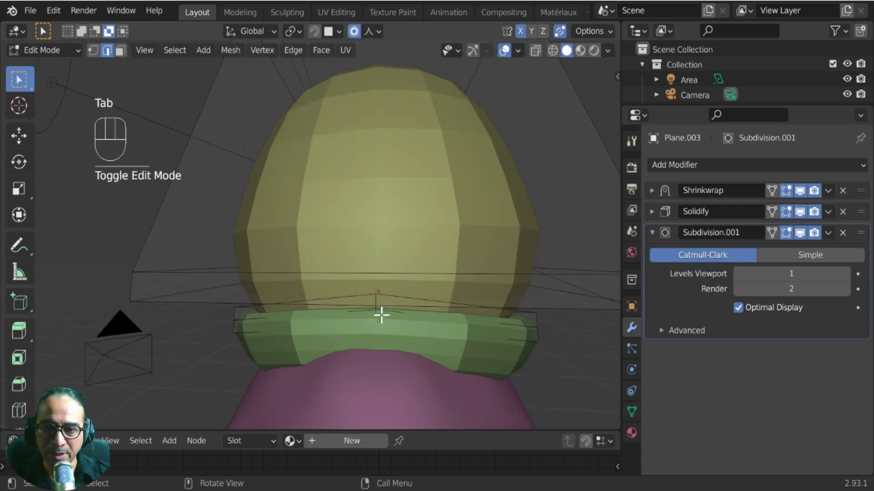
pyautogui.press('Tab')
pyautogui.moveTo(345, 351); pyautogui.dragTo(464, 321, button='middle')
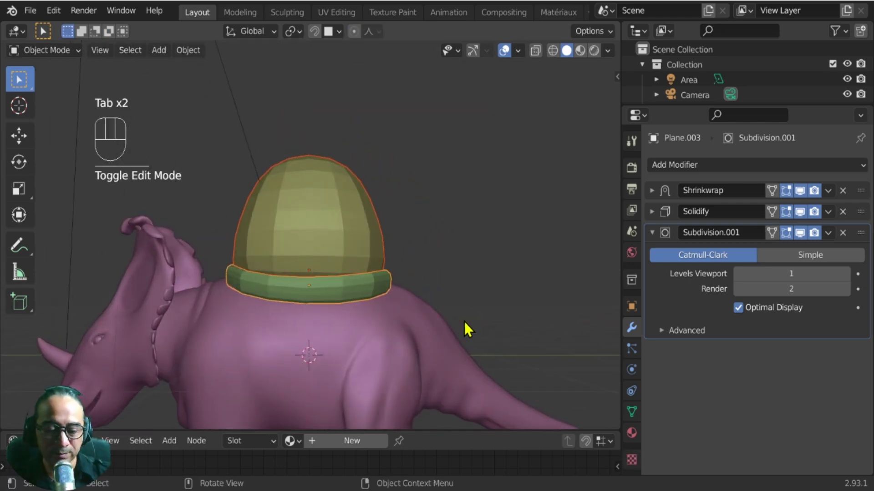
# In Edit Mode, lower the band's flank edge against the side reference image with proportional size 1.25, and adjust its position from an angled view.
pyautogui.press('KP_3')
pyautogui.press('KP_1')
pyautogui.press('KP_3')
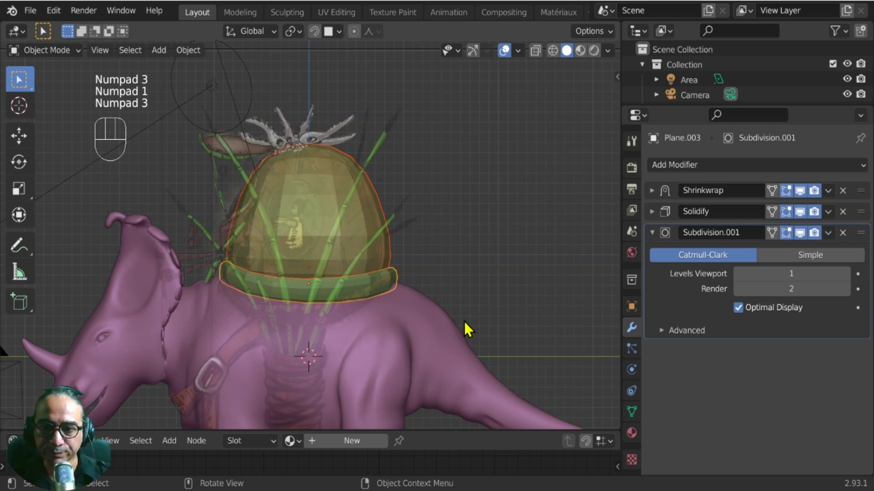
pyautogui.scroll(5, 464, 321)
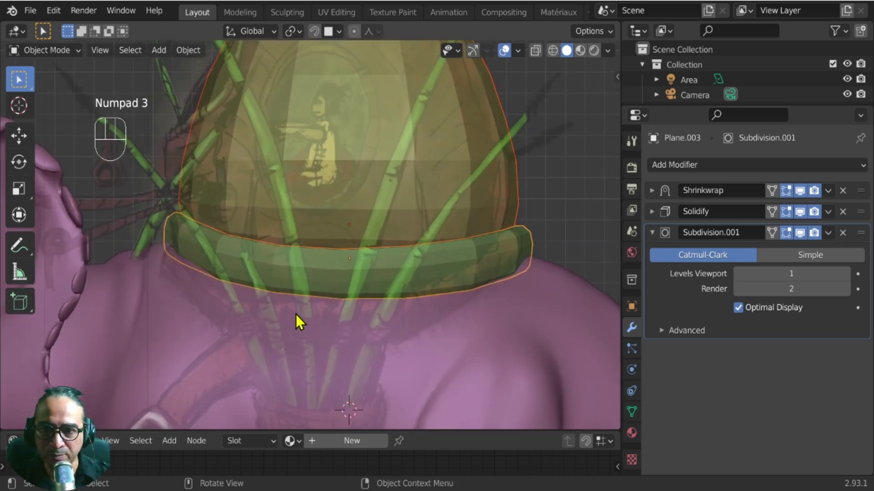
pyautogui.press('Tab')
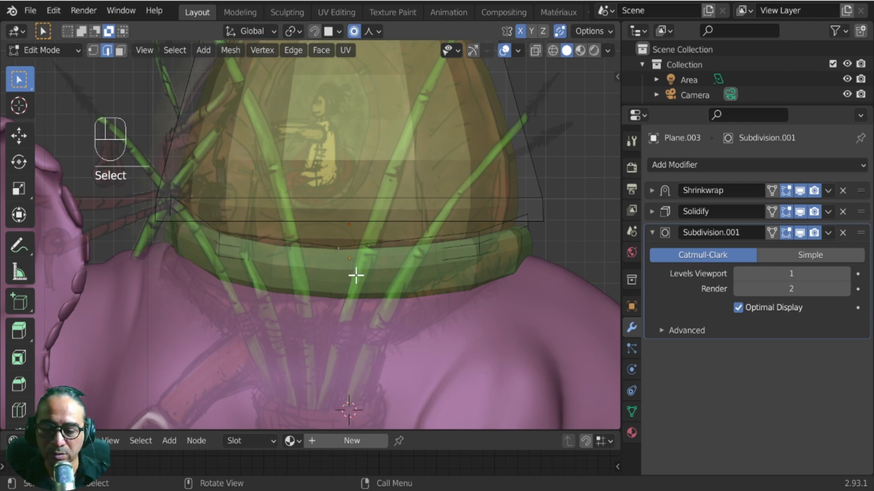
pyautogui.press('g')
pyautogui.scroll(-4, 343, 288)
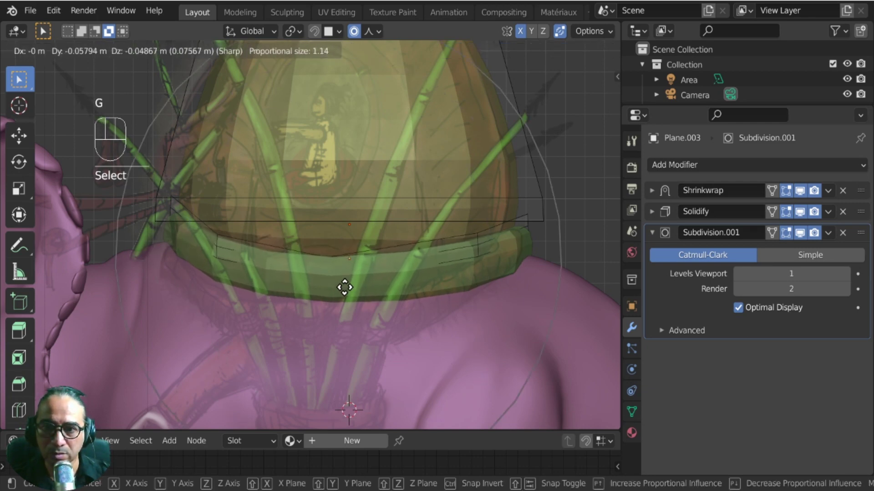
pyautogui.scroll(-1, 343, 302)
pyautogui.click(348, 271)
pyautogui.hotkey('alt', 'z')
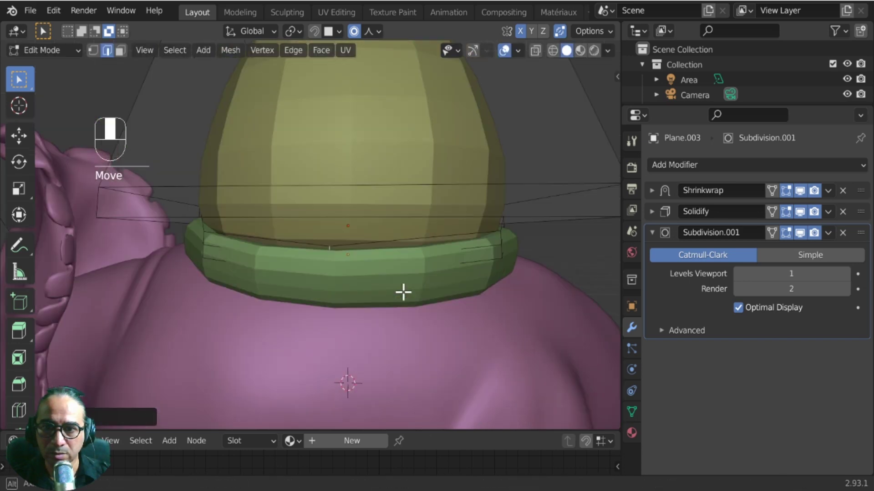
pyautogui.moveTo(403, 292); pyautogui.dragTo(306, 299, button='middle')
pyautogui.press('g')
pyautogui.click(277, 322)
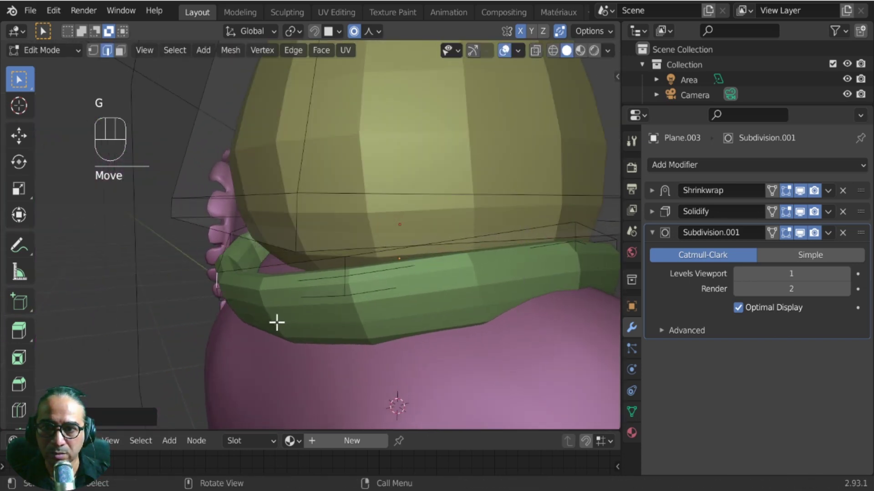
# Reselect the band's vertical flank edge, pull it further down the animal's side with proportional editing, and leave Edit Mode.
pyautogui.moveTo(245, 314); pyautogui.dragTo(259, 279, button='middle')
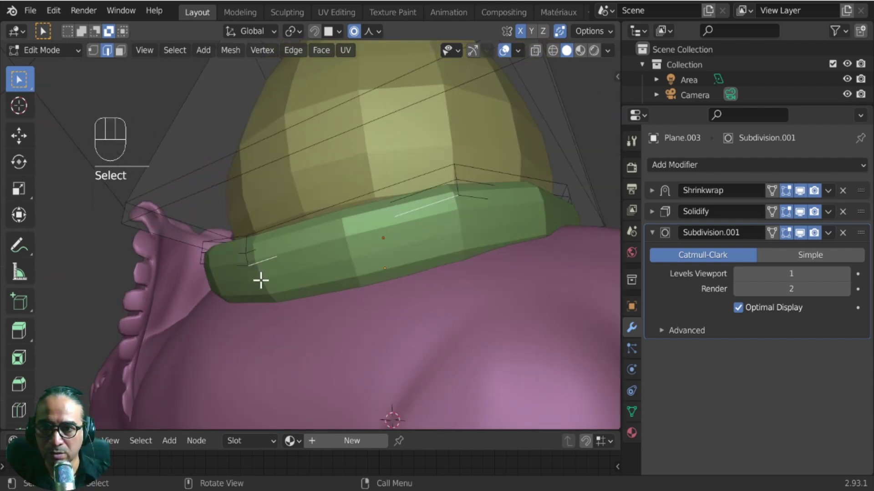
pyautogui.click(261, 280)
pyautogui.moveTo(296, 315); pyautogui.dragTo(259, 316, button='middle')
pyautogui.click(256, 280)
pyautogui.press('g')
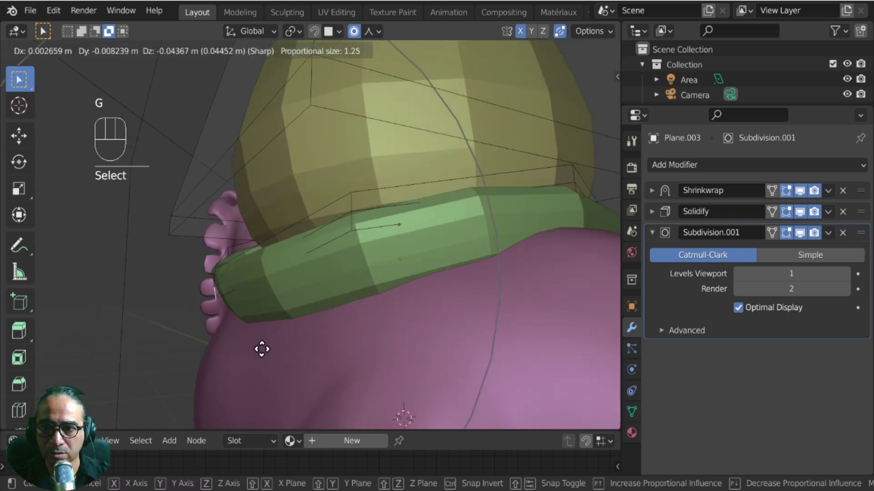
pyautogui.click(250, 370)
pyautogui.moveTo(249, 370); pyautogui.dragTo(287, 375, button='middle')
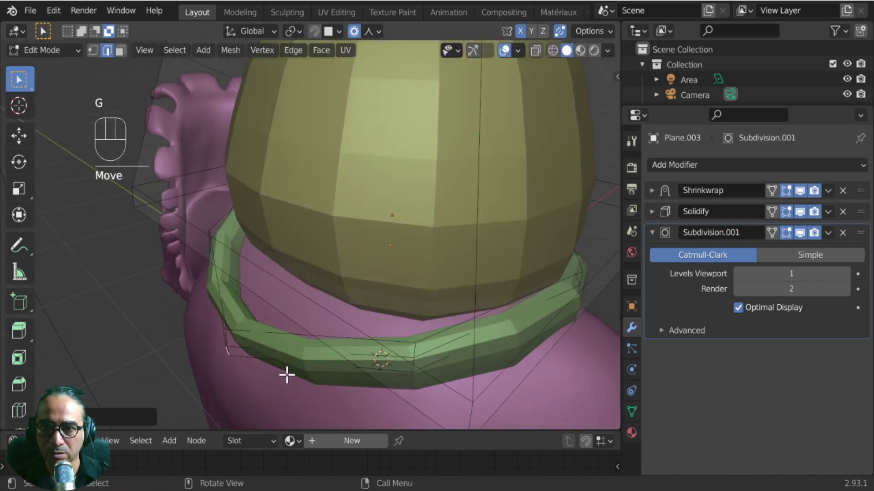
pyautogui.moveTo(243, 351); pyautogui.dragTo(342, 304, button='middle')
pyautogui.press('Tab')
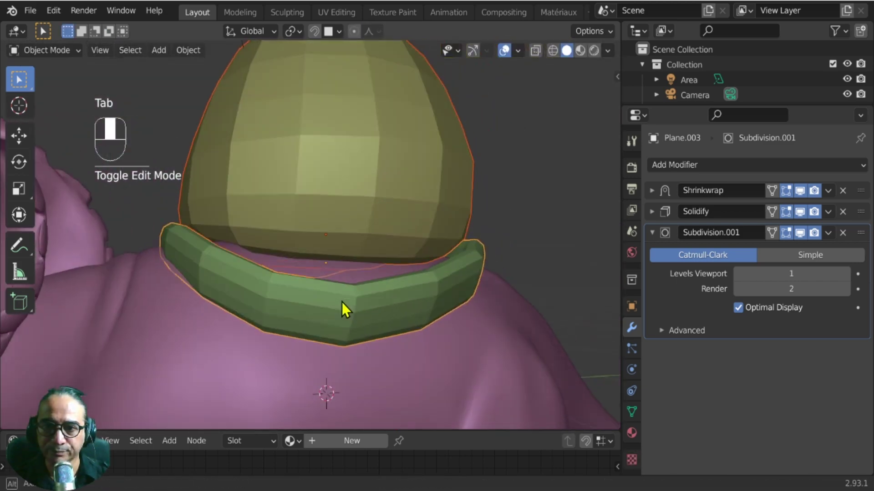
# Compare the band with the reference image in side view, and select only the cabin dome in Object Mode.
pyautogui.press('KP_3')
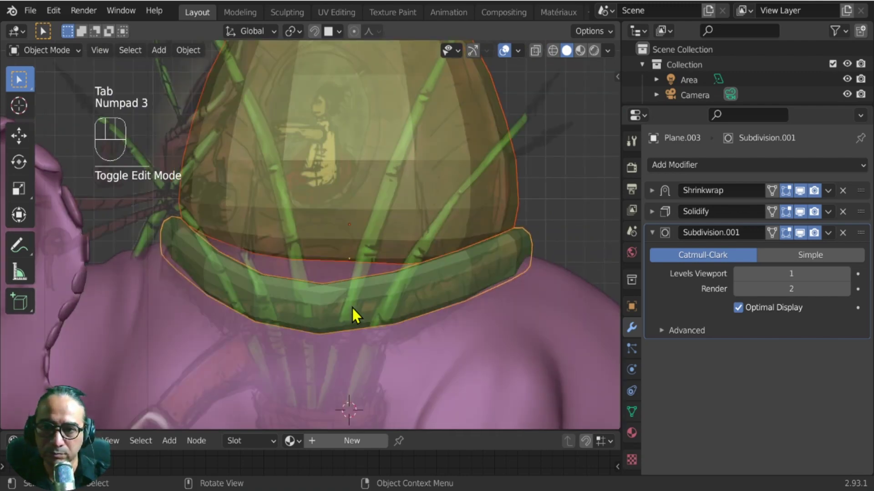
pyautogui.press('Tab')
pyautogui.press('Tab')
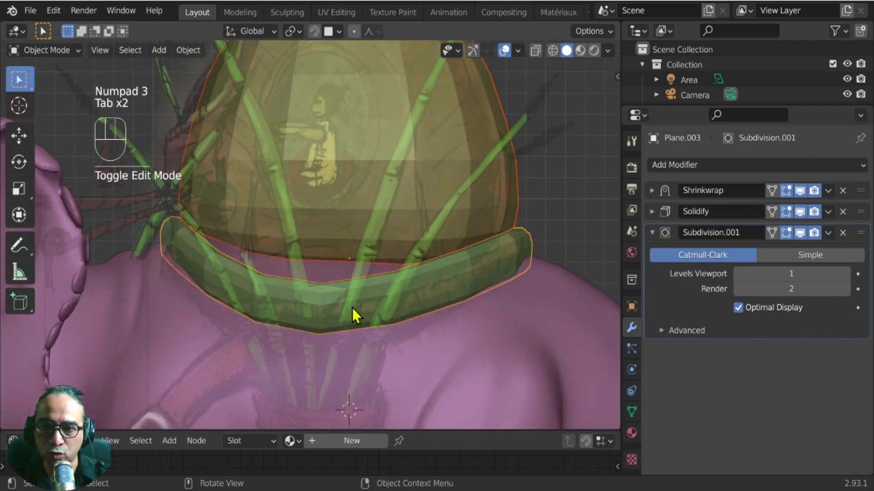
pyautogui.press('Tab')
pyautogui.press('Tab')
pyautogui.click(342, 219)
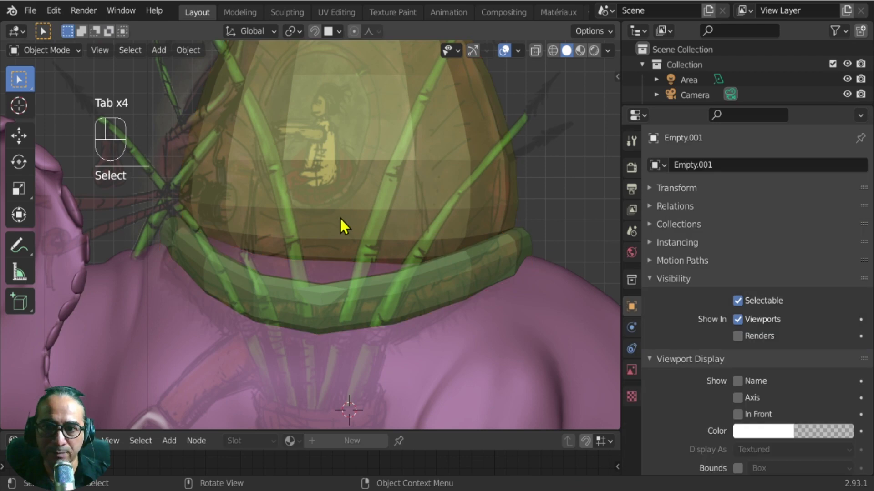
pyautogui.click(340, 218)
pyautogui.press('Tab')
pyautogui.press('Tab')
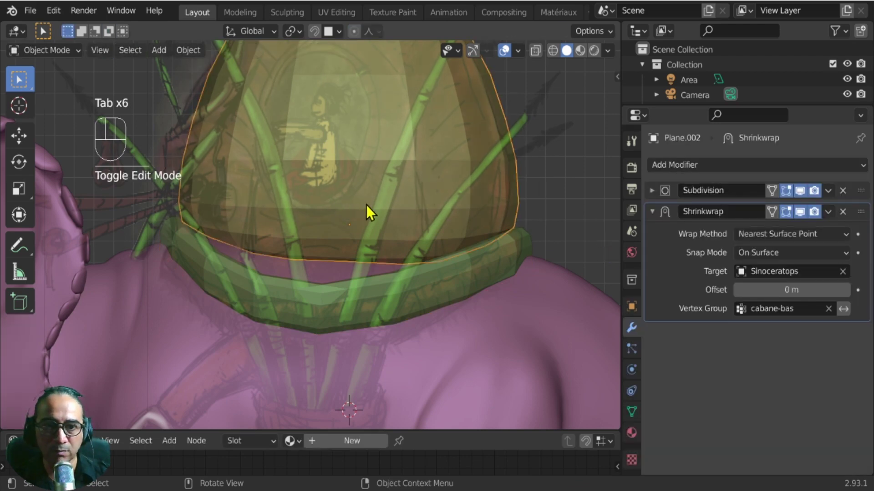
# Set the cabin dome's Subdivision viewport level to 1 and apply that modifier.
pyautogui.click(652, 191)
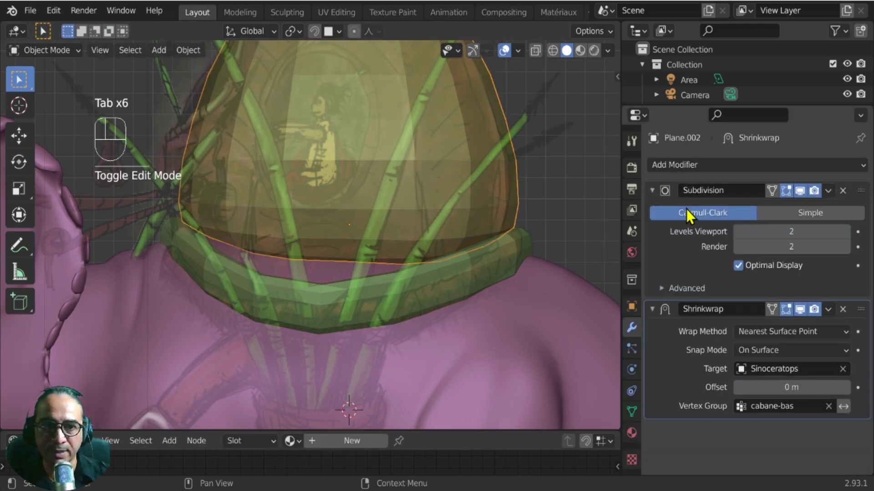
pyautogui.click(738, 231)
pyautogui.click(828, 191)
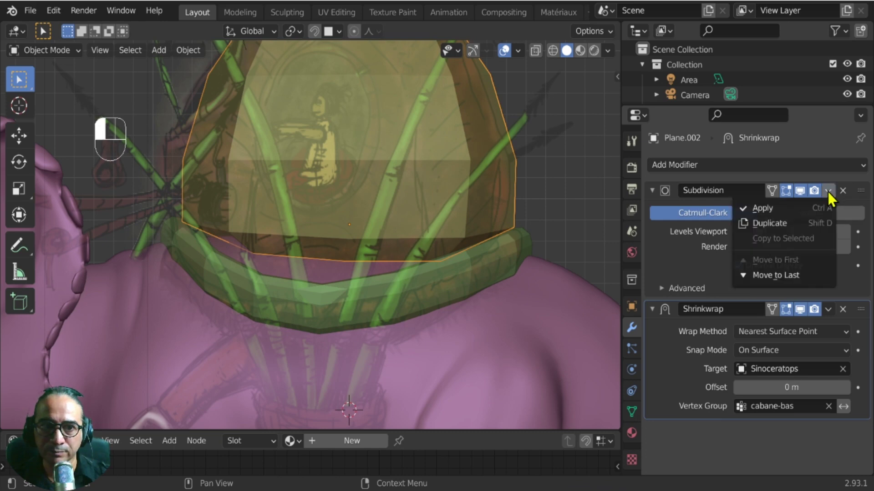
pyautogui.click(758, 210)
pyautogui.scroll(-2, 451, 195)
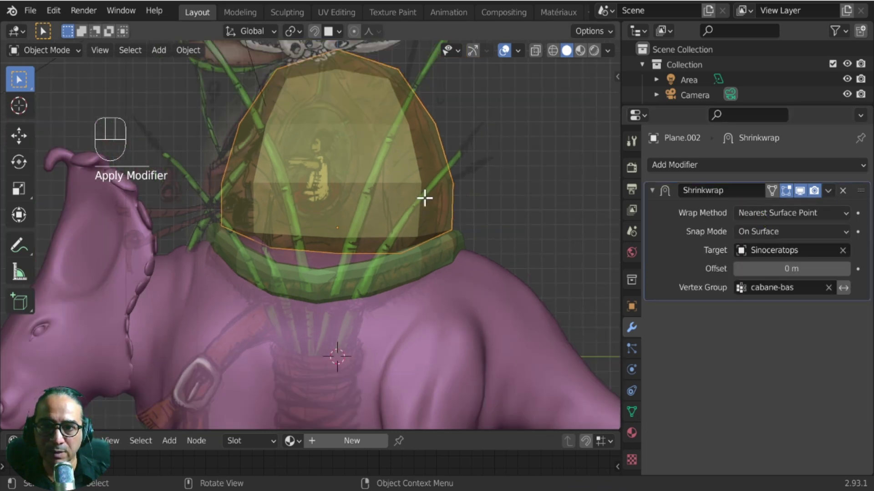
# In Edit Mode on the cabin dome, enable X mirroring and lower a bottom edge toward the body with proportional size 1.25.
pyautogui.press('Tab')
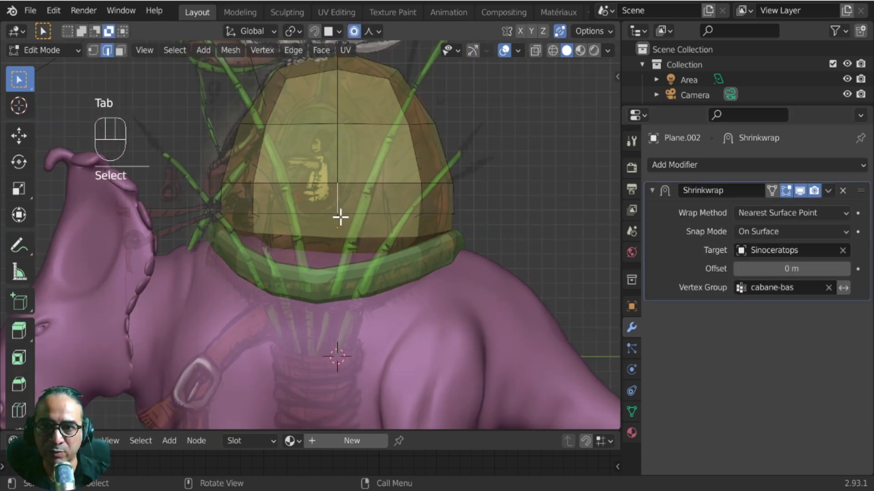
pyautogui.moveTo(367, 272); pyautogui.dragTo(300, 264, button='middle')
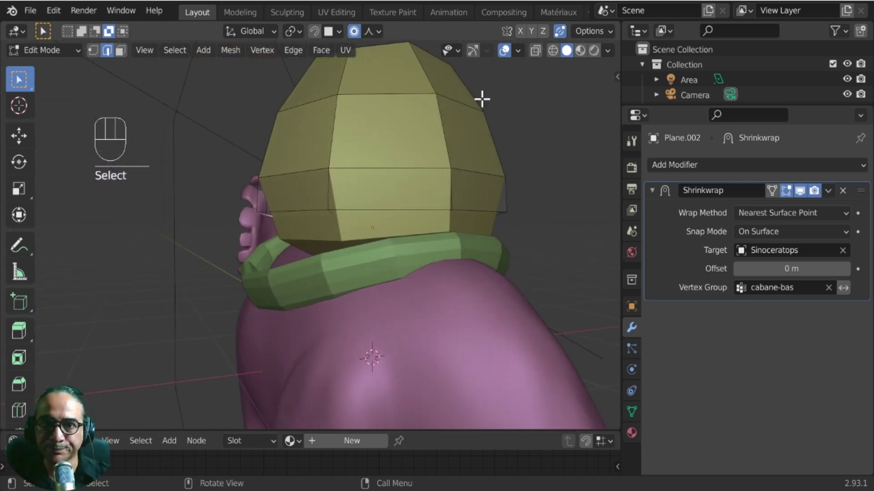
pyautogui.moveTo(482, 99); pyautogui.dragTo(350, 273, button='middle')
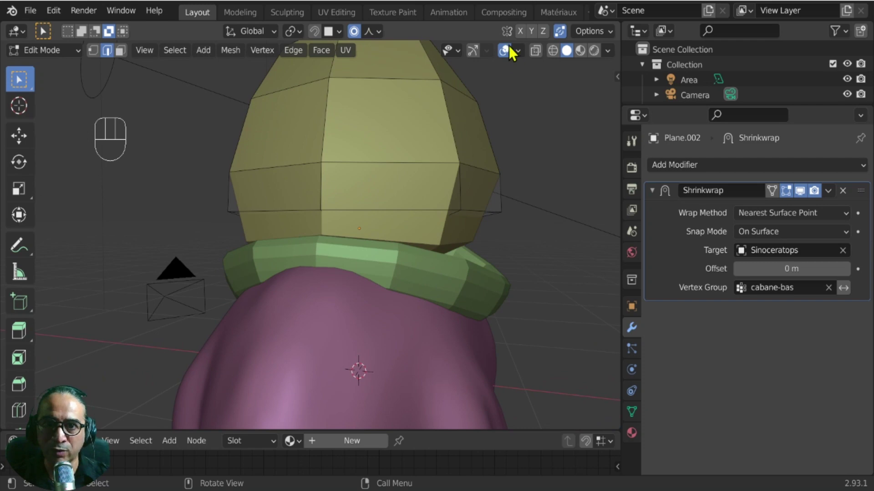
pyautogui.click(519, 31)
pyautogui.moveTo(381, 209); pyautogui.dragTo(396, 211, button='middle')
pyautogui.press('g')
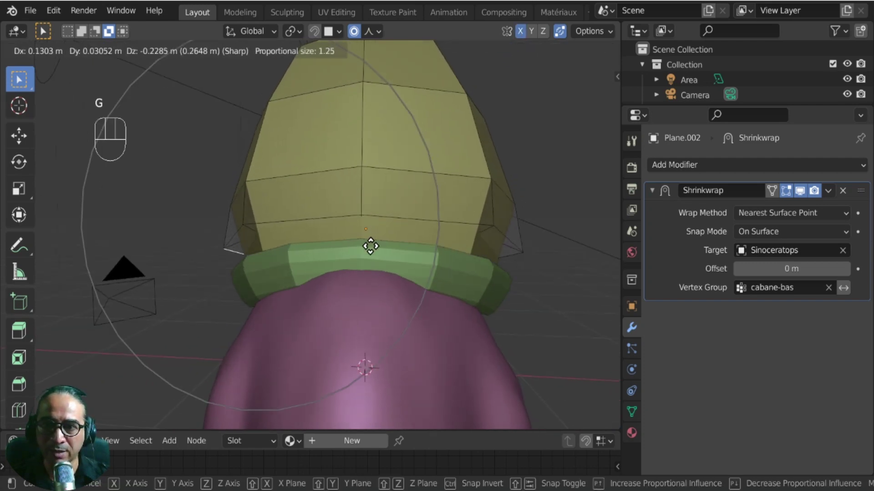
pyautogui.click(371, 246)
# Adjust the dome's lower edges from several angles with proportional editing to fit inside the band, and leave Edit Mode.
pyautogui.moveTo(370, 245); pyautogui.dragTo(456, 302, button='middle')
pyautogui.press('g')
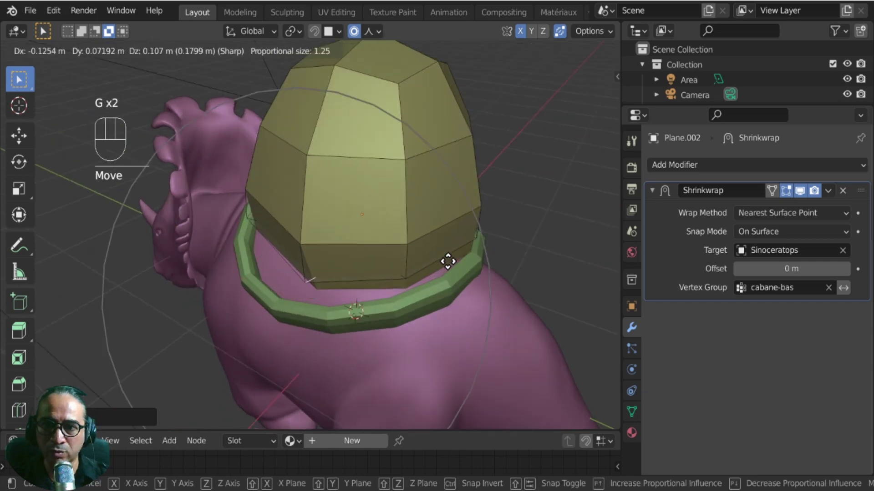
pyautogui.click(430, 264)
pyautogui.moveTo(429, 265); pyautogui.dragTo(296, 268, button='middle')
pyautogui.press('g')
pyautogui.click(412, 312)
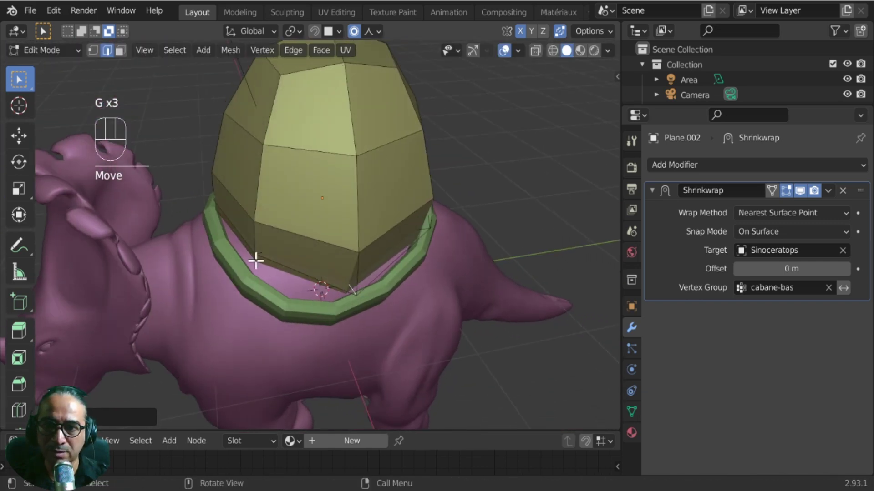
pyautogui.press('g')
pyautogui.click(268, 282)
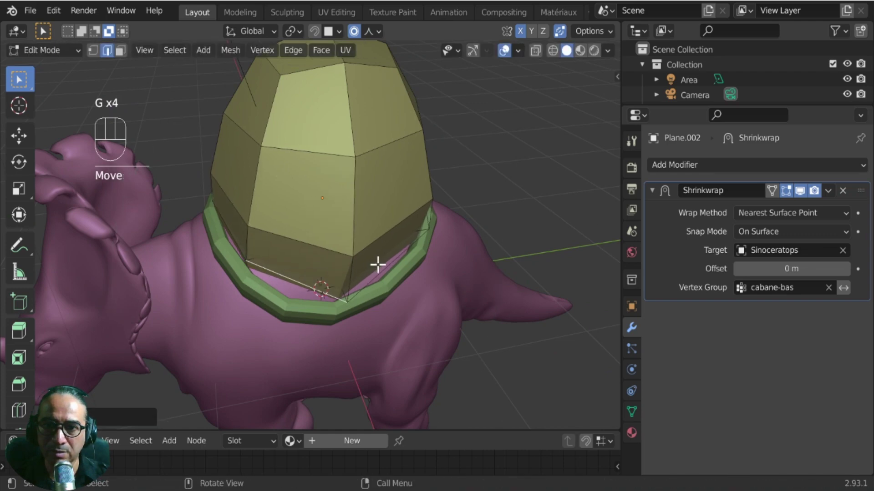
pyautogui.press('g')
pyautogui.click(384, 269)
pyautogui.press('Tab')
# Add a Subdivision Surface modifier to the cabin dome and place it above Shrinkwrap in the modifier stack.
pyautogui.moveTo(384, 268)
pyautogui.mouseDown(button='middle')
pyautogui.moveTo(384, 288)
pyautogui.moveTo(377, 255)
pyautogui.mouseUp(button='middle')
pyautogui.click(684, 165)
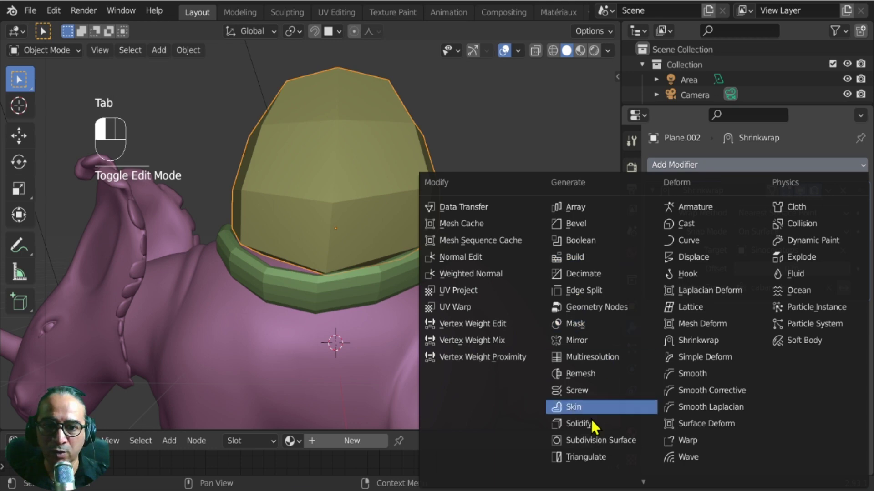
pyautogui.click(596, 441)
pyautogui.moveTo(415, 330)
pyautogui.mouseDown(button='middle')
pyautogui.moveTo(387, 331)
pyautogui.moveTo(400, 323)
pyautogui.mouseUp(button='middle')
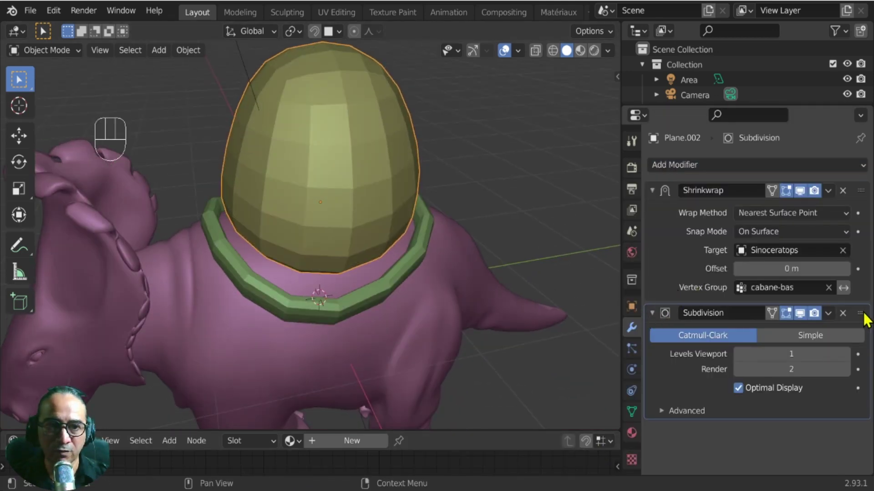
pyautogui.moveTo(860, 313); pyautogui.dragTo(860, 197)
# Select the green band, scale it down around the dome, and raise it slightly against the dome's base.
pyautogui.moveTo(454, 241); pyautogui.dragTo(397, 230, button='middle')
pyautogui.click(366, 292)
pyautogui.press('s')
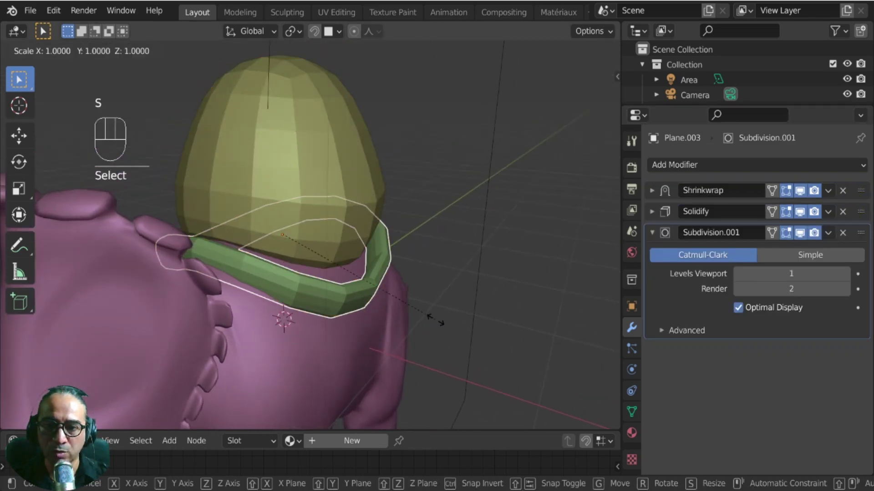
pyautogui.click(382, 294)
pyautogui.moveTo(383, 293); pyautogui.dragTo(290, 276, button='middle')
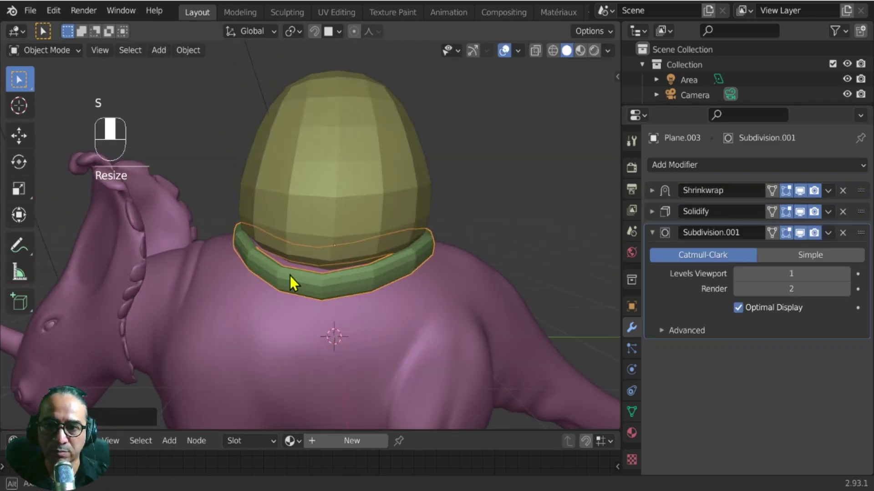
pyautogui.press('g')
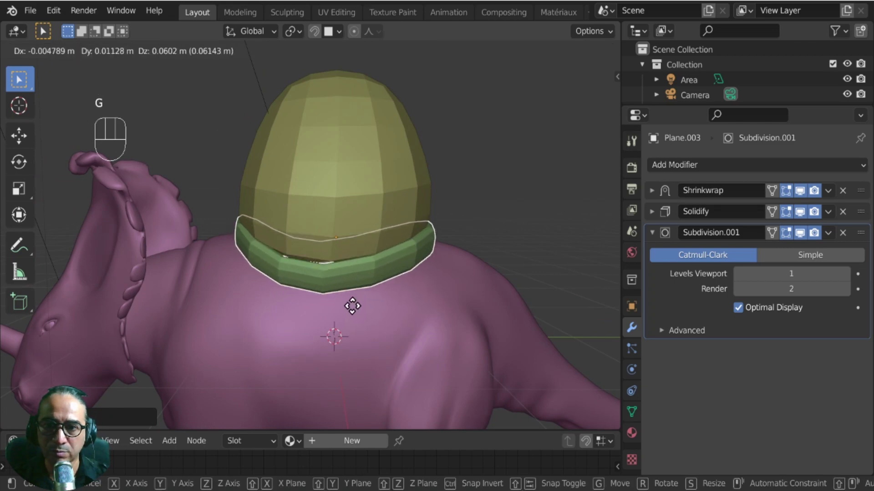
pyautogui.click(352, 306)
# Check the band from the rear and front, and add a mesh plane in side view for the harness.
pyautogui.moveTo(353, 307); pyautogui.dragTo(223, 286, button='middle')
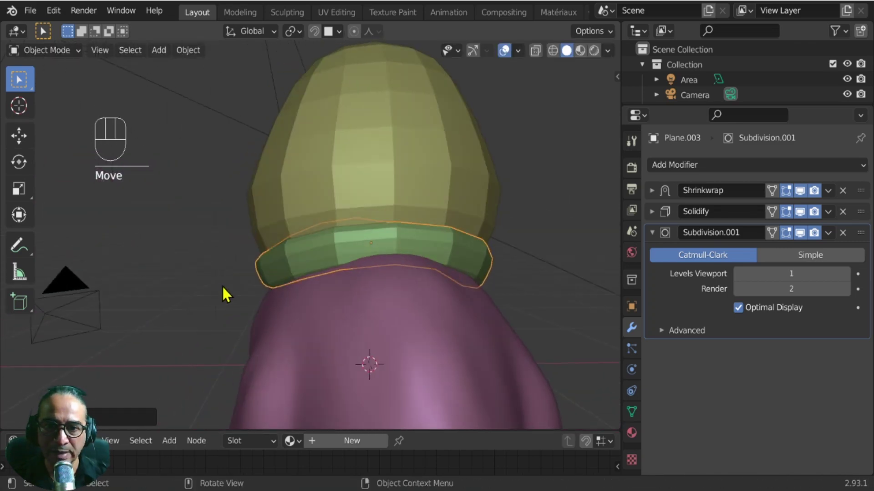
pyautogui.press('KP_3')
pyautogui.press('KP_1')
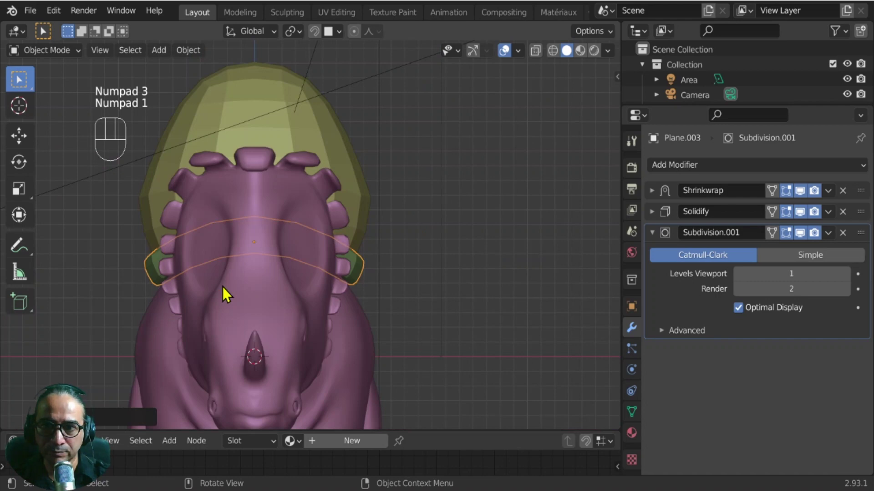
pyautogui.press('KP_3')
pyautogui.scroll(1, 223, 287)
pyautogui.keyDown('shift'); pyautogui.moveTo(223, 286); pyautogui.dragTo(305, 253, button='middle'); pyautogui.keyUp('shift')
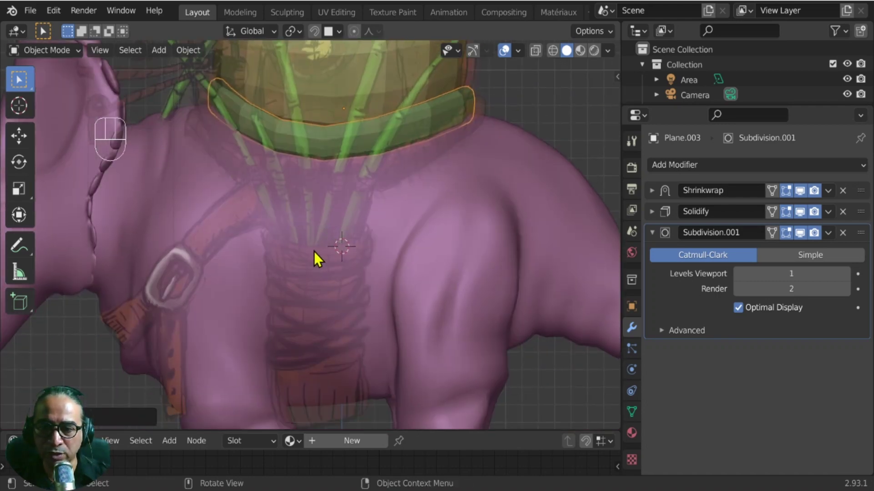
pyautogui.hotkey('shift', 'a')
pyautogui.moveTo(250, 192)
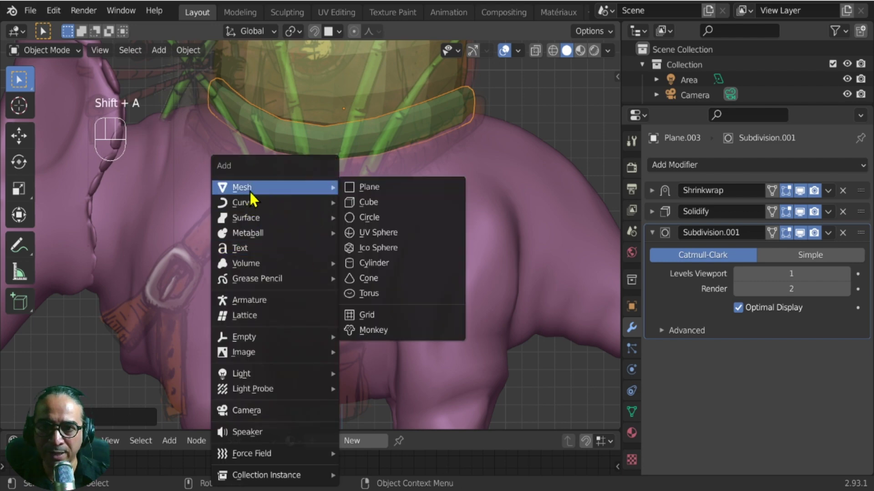
pyautogui.click(381, 192)
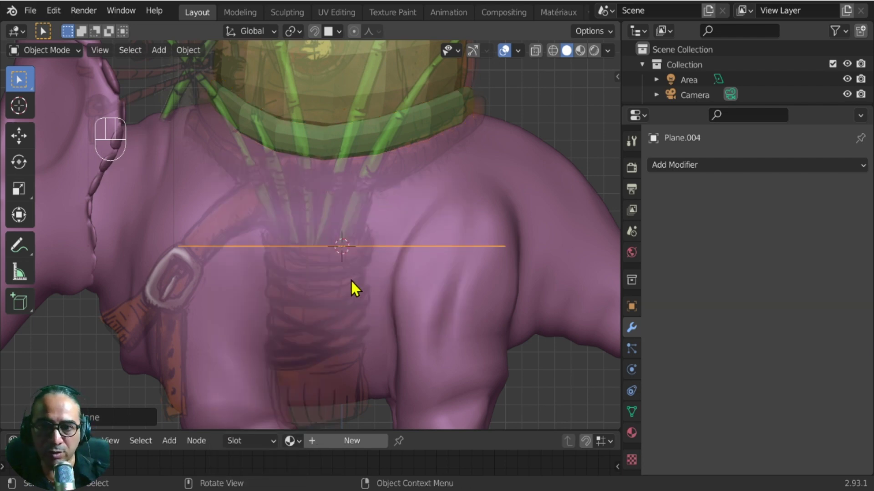
# In front view, move the new plane's geometry out beside the animal in Edit Mode, and turn off proportional editing.
pyautogui.press('KP_1')
pyautogui.scroll(-3, 364, 286)
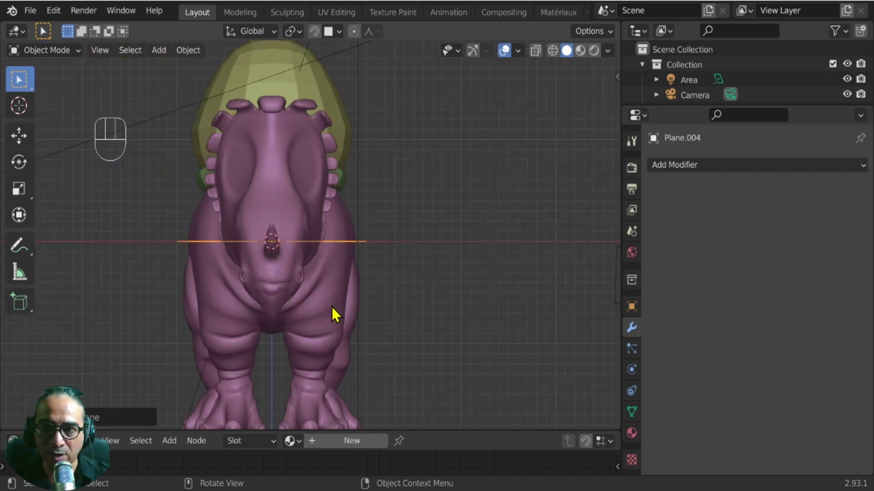
pyautogui.press('Tab')
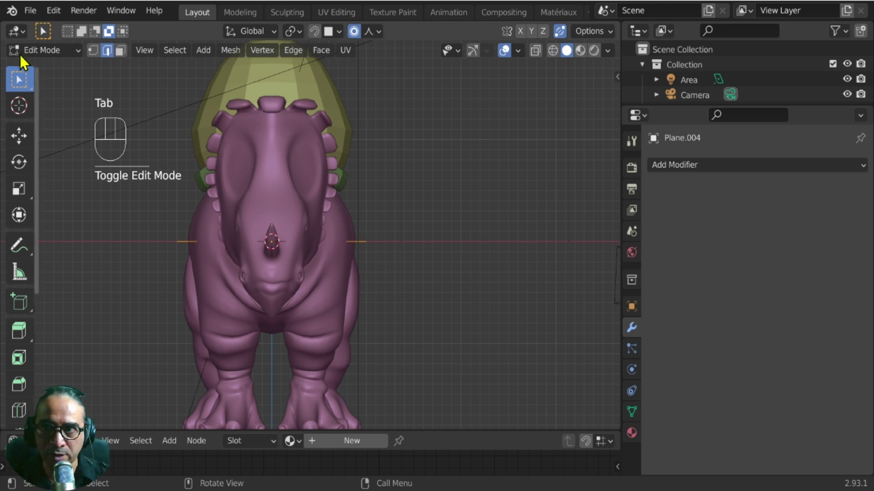
pyautogui.press('g')
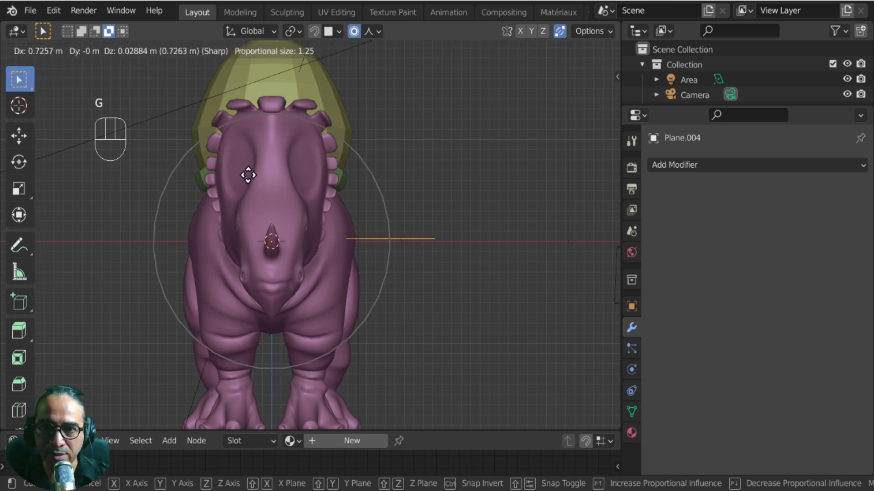
pyautogui.click(346, 166)
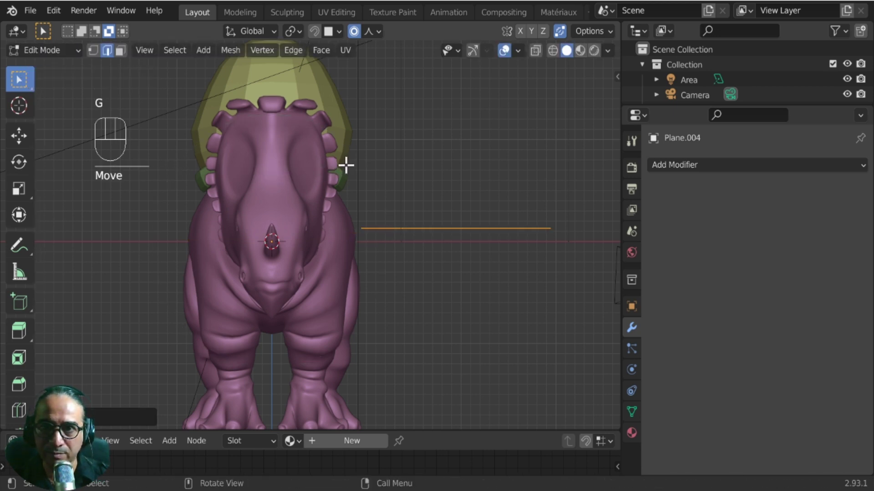
pyautogui.click(355, 31)
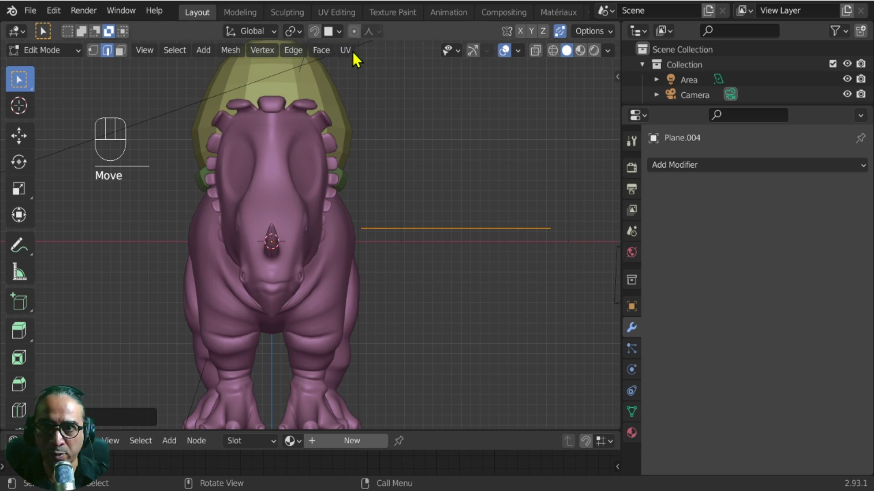
# Rotate the plane to follow the flank's slope, shrink it, and place it close against the animal's side.
pyautogui.press('r')
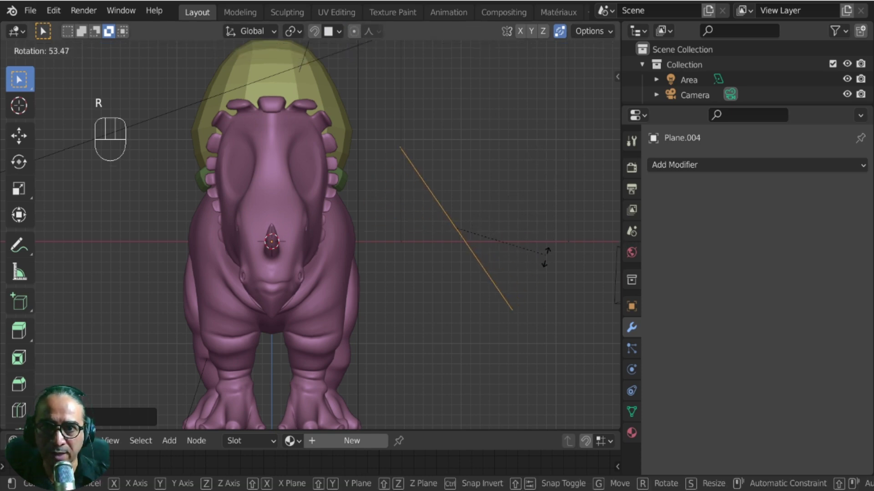
pyautogui.press('s')
pyautogui.press('g')
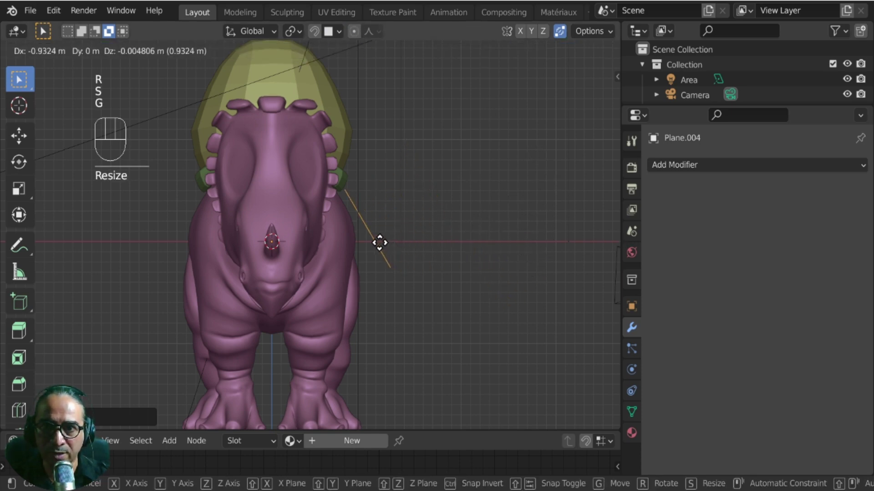
pyautogui.click(377, 242)
pyautogui.press('g')
pyautogui.press('s')
pyautogui.click(417, 244)
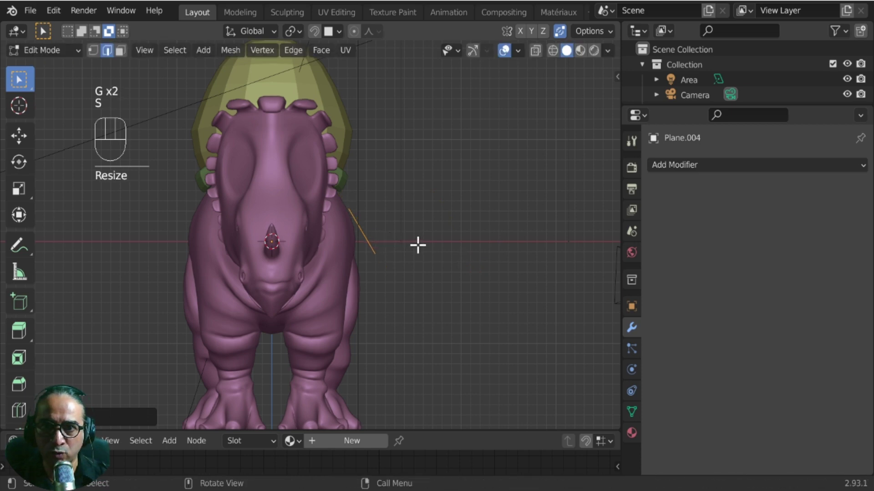
pyautogui.press('g')
pyautogui.click(410, 235)
# In side view, enlarge the plane and position it over the upper part of the wrapped harness in the reference image.
pyautogui.press('KP_3')
pyautogui.scroll(6, 404, 232)
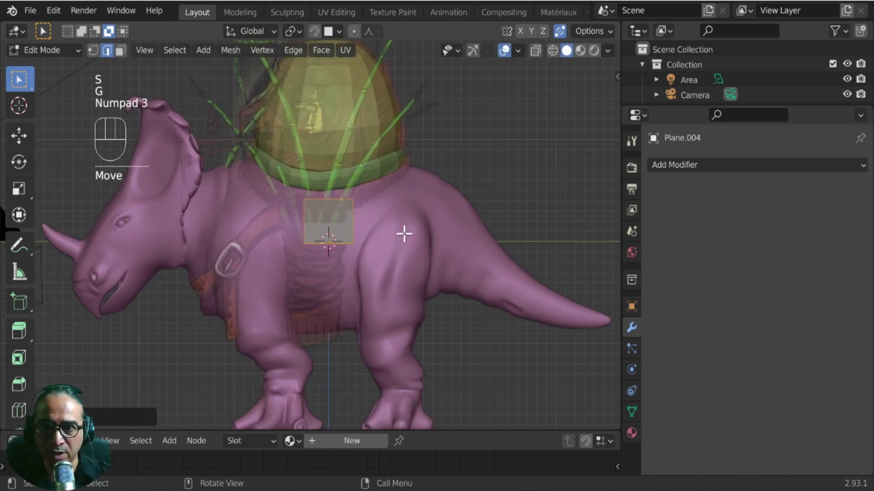
pyautogui.press('g')
pyautogui.press('s')
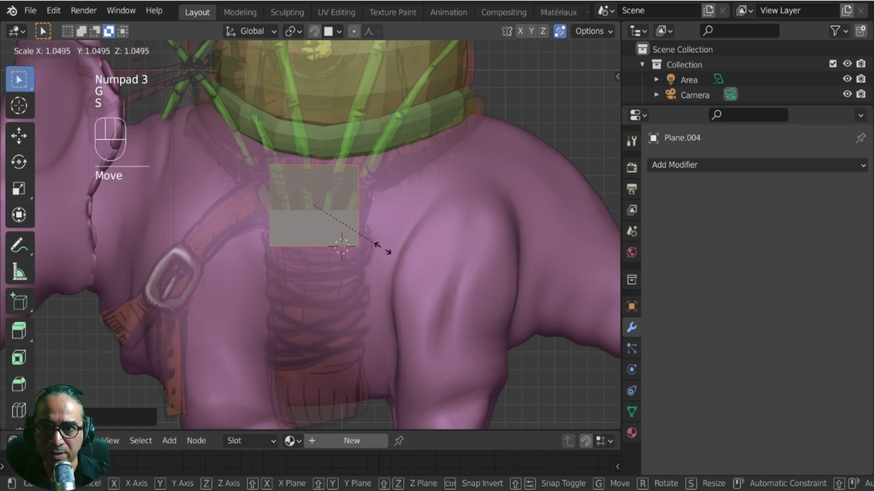
pyautogui.click(390, 253)
pyautogui.press('g')
pyautogui.click(394, 266)
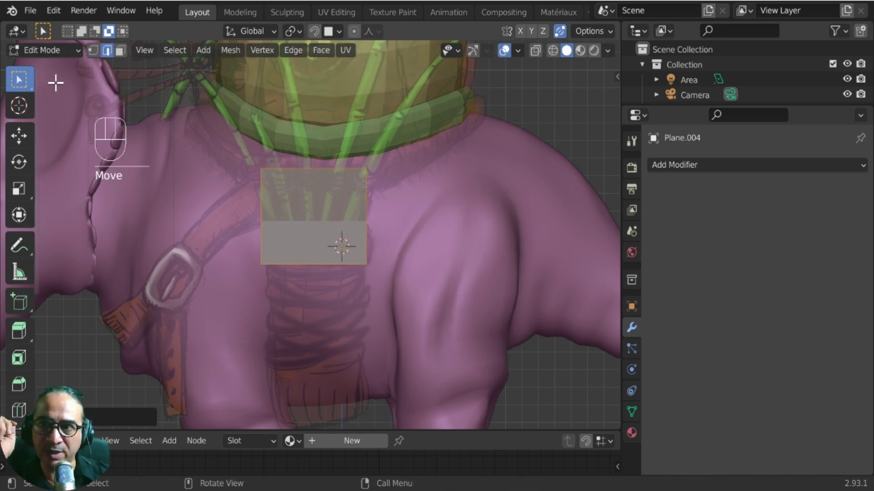
# Enable face snapping and snap the plane's upper head-side vertex onto the body just below the green band.
pyautogui.click(338, 32)
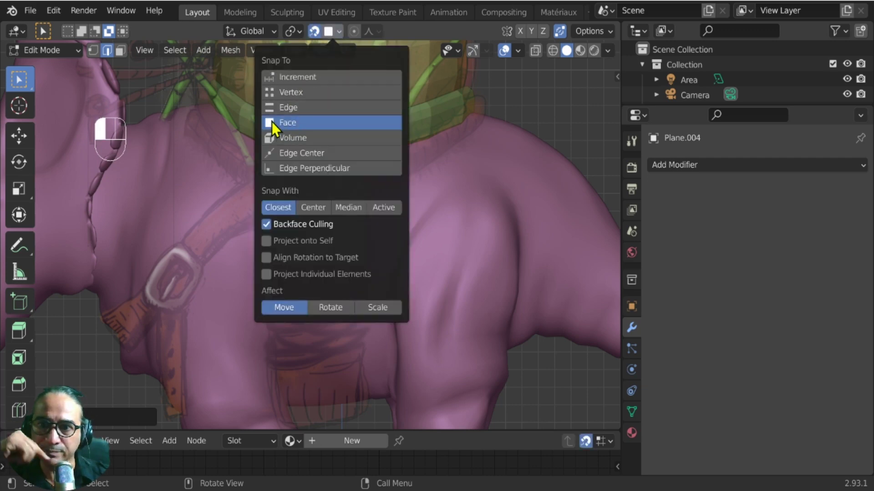
pyautogui.click(94, 51)
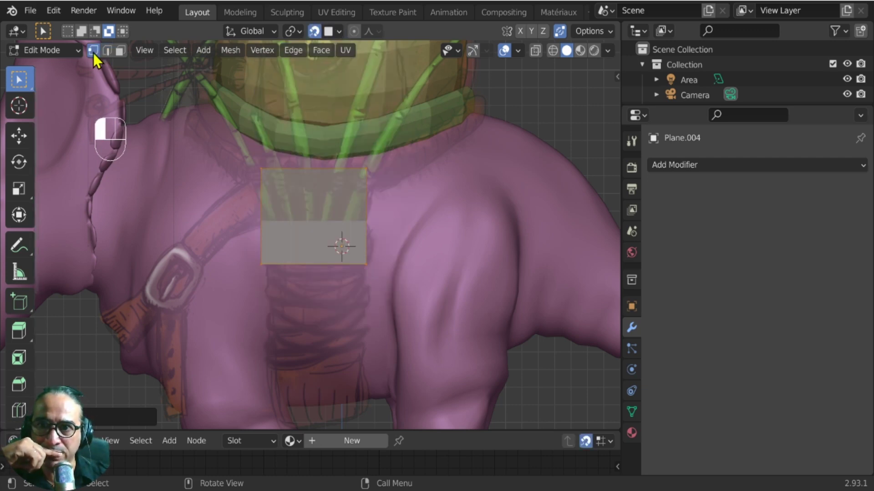
pyautogui.click(266, 186)
pyautogui.scroll(2, 269, 184)
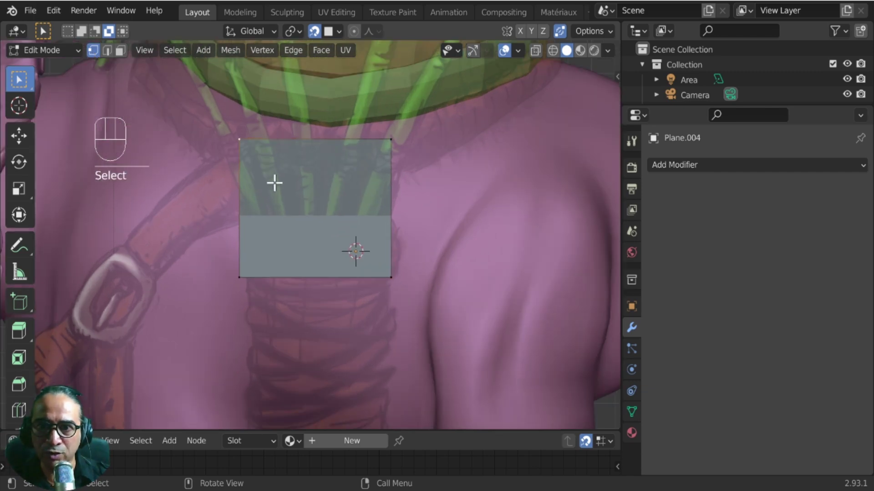
pyautogui.keyDown('shift'); pyautogui.moveTo(314, 158); pyautogui.dragTo(304, 241, button='middle'); pyautogui.keyUp('shift')
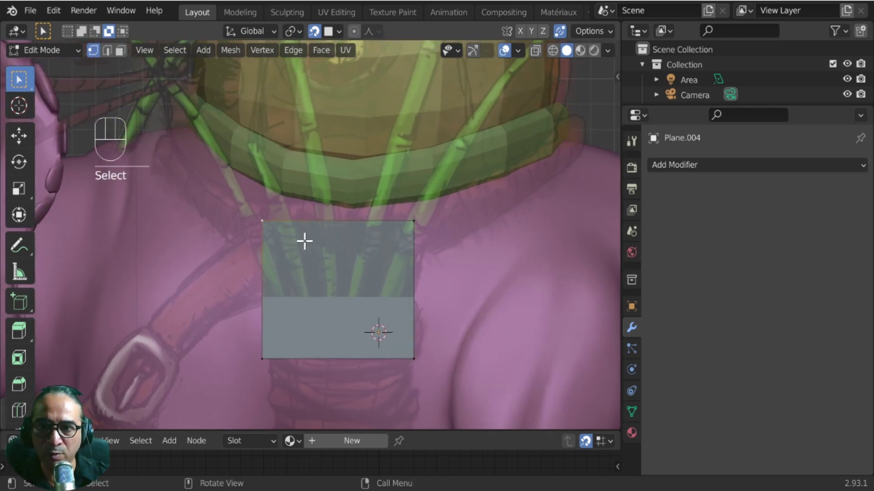
pyautogui.press('g')
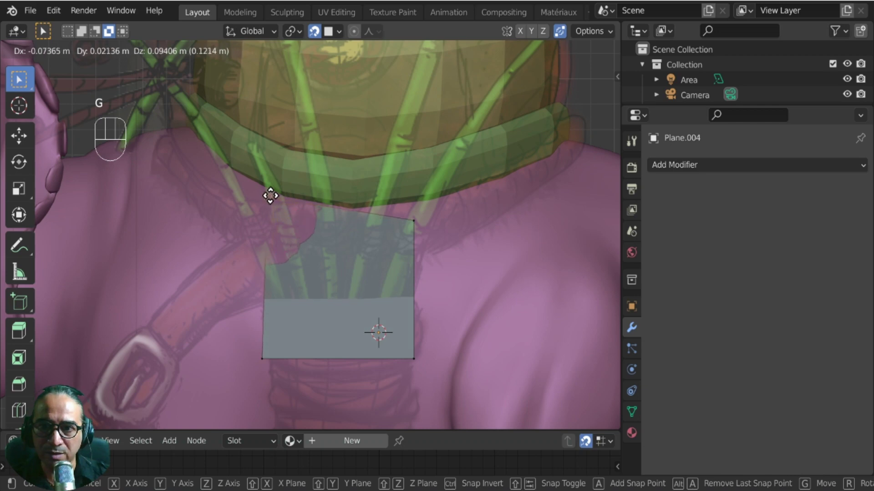
pyautogui.click(278, 198)
# Snap the plane's two upper vertices onto the body just below the green band, slightly widening the upper edge.
pyautogui.click(413, 221)
pyautogui.press('g')
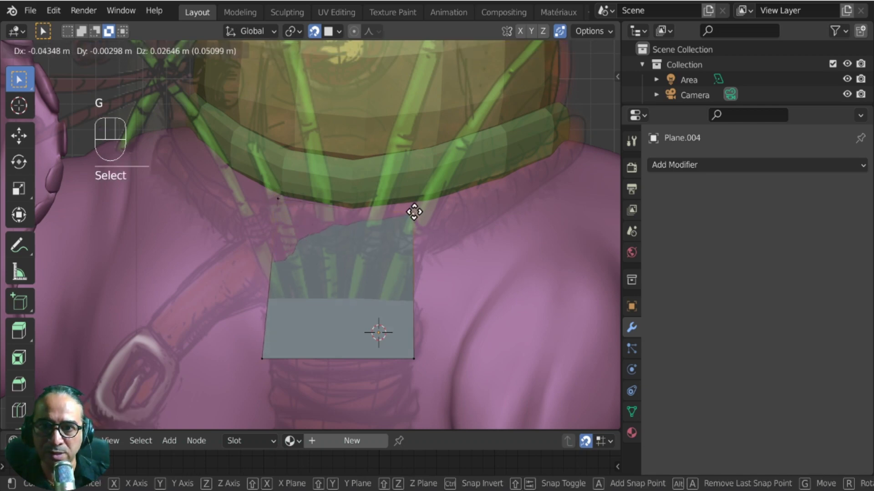
pyautogui.click(424, 209)
pyautogui.click(280, 205)
pyautogui.press('g')
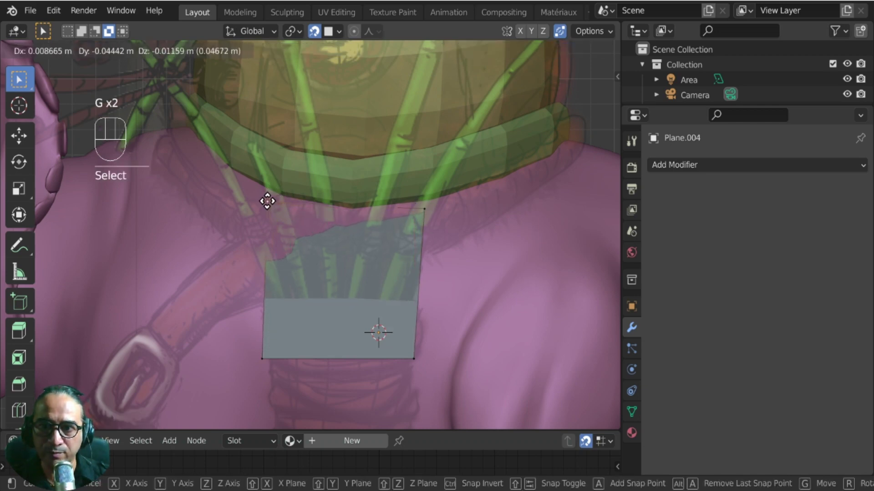
pyautogui.click(262, 193)
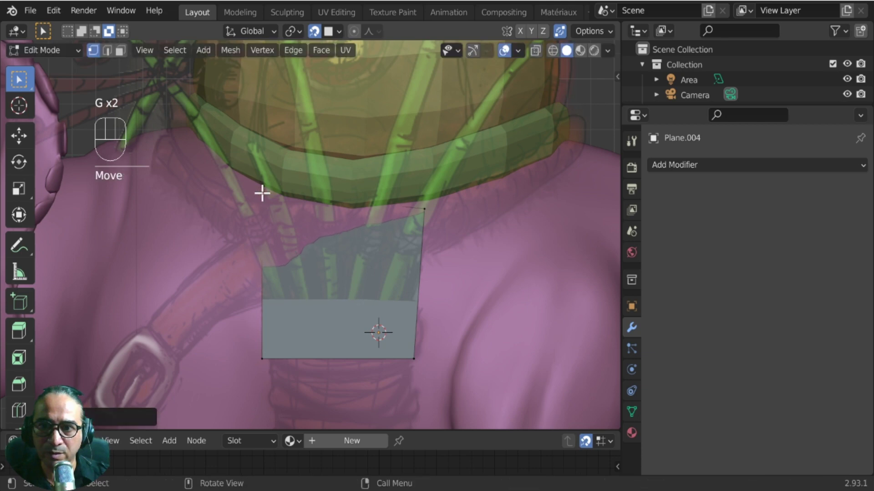
# Raise the plane's two lower vertices and snap them to the flank near the top of the reference's wrapped section.
pyautogui.click(277, 358)
pyautogui.press('g')
pyautogui.click(269, 303)
pyautogui.press('g')
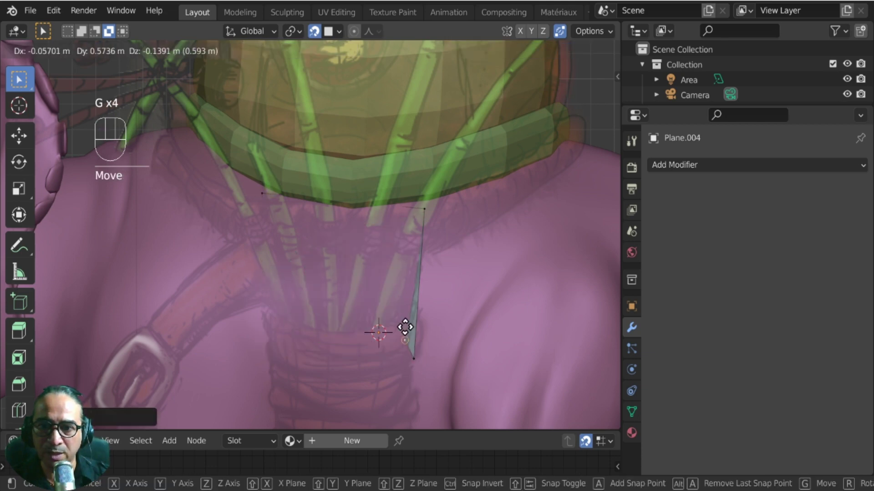
pyautogui.click(265, 308)
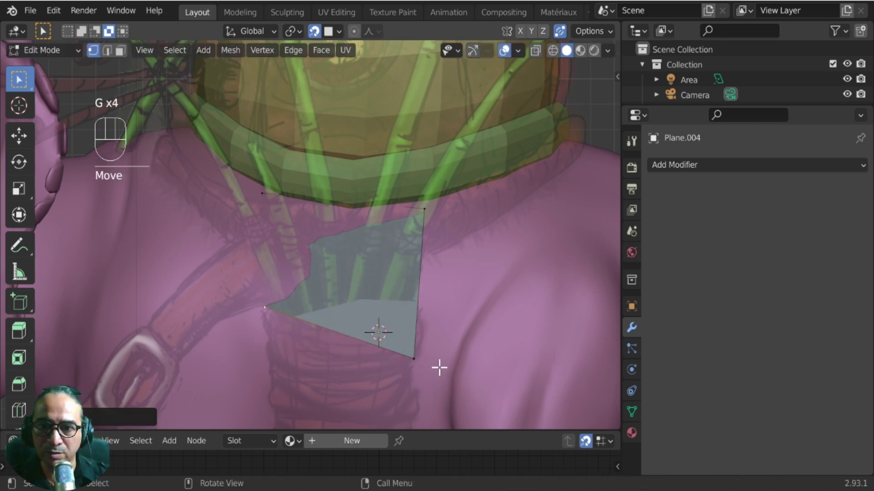
pyautogui.press('g')
pyautogui.click(410, 307)
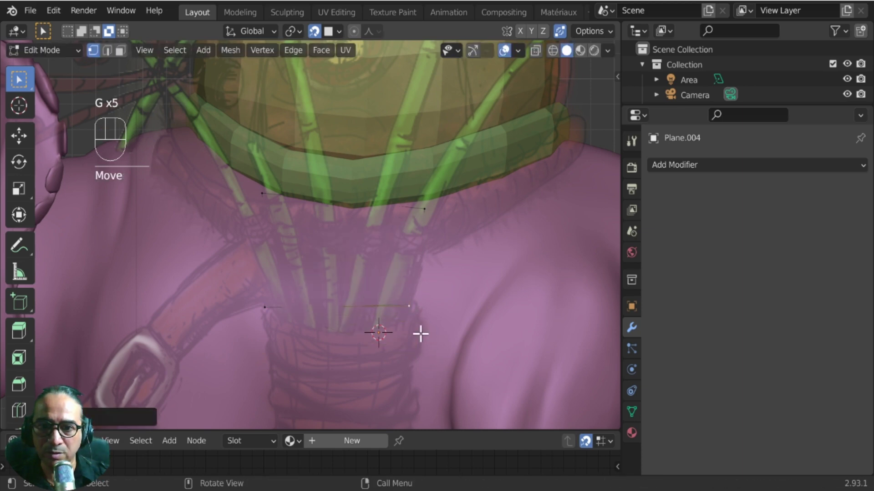
pyautogui.click(262, 311)
pyautogui.press('g')
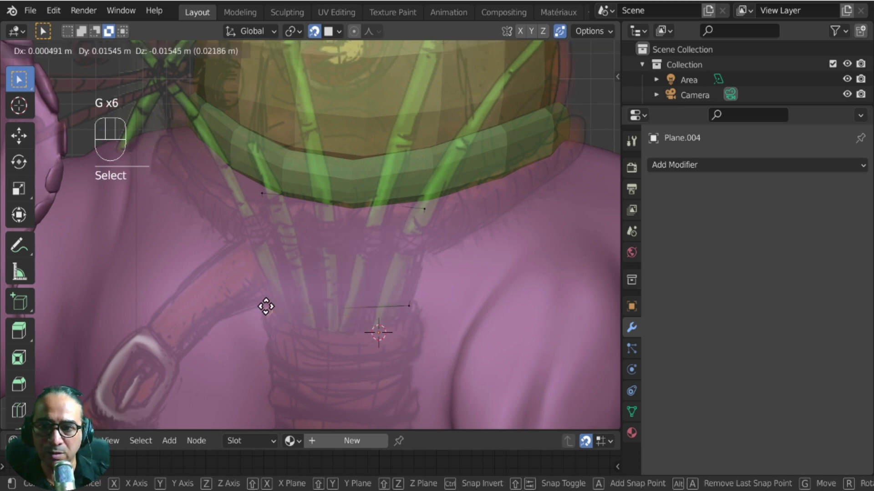
pyautogui.click(265, 303)
# Extrude the lower head-side vertex three times down the flank, following the front edge of the wrapped harness in the reference.
pyautogui.keyDown('shift'); pyautogui.moveTo(419, 341); pyautogui.dragTo(431, 215, button='middle'); pyautogui.keyUp('shift')
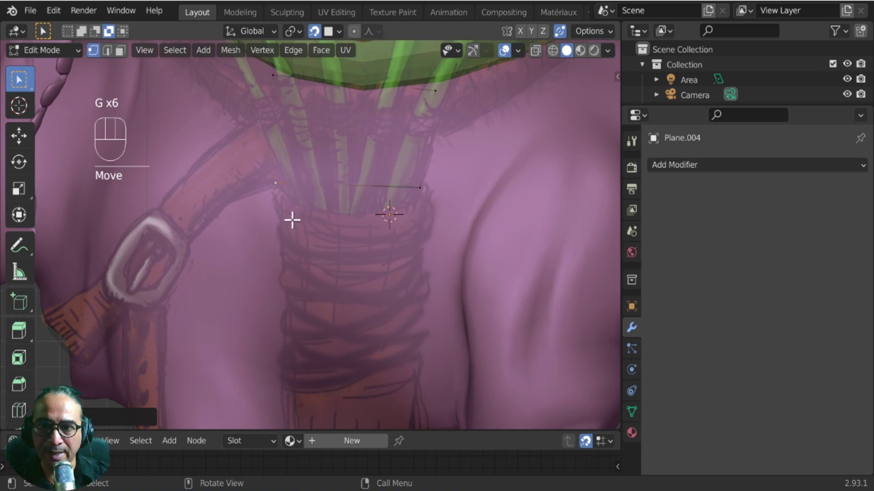
pyautogui.scroll(-4, 346, 273)
pyautogui.scroll(3, 339, 268)
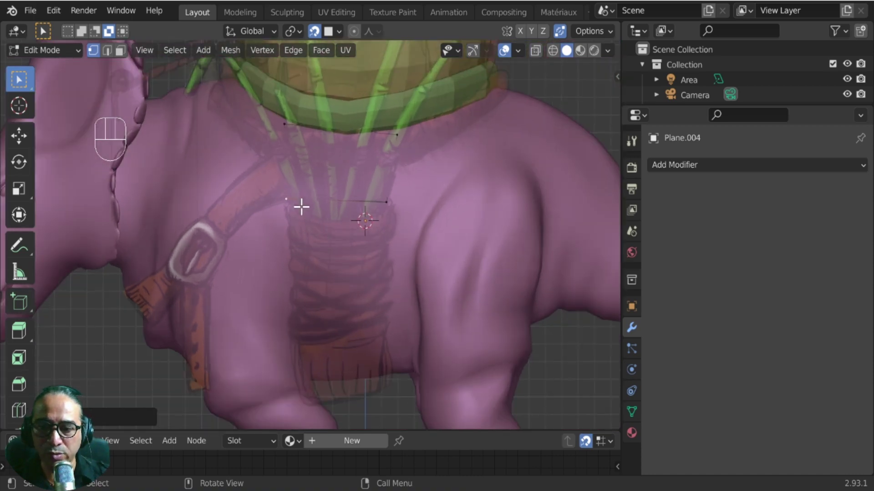
pyautogui.press('e')
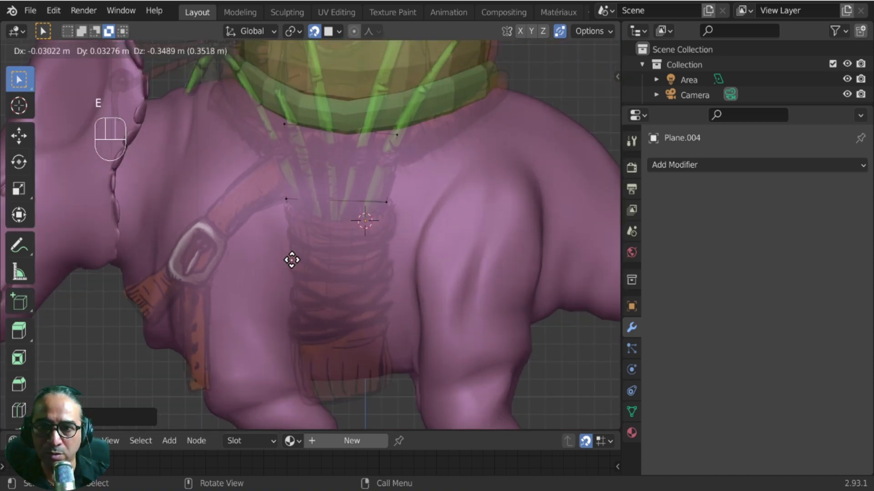
pyautogui.click(291, 261)
pyautogui.press('e')
pyautogui.click(293, 309)
pyautogui.press('e')
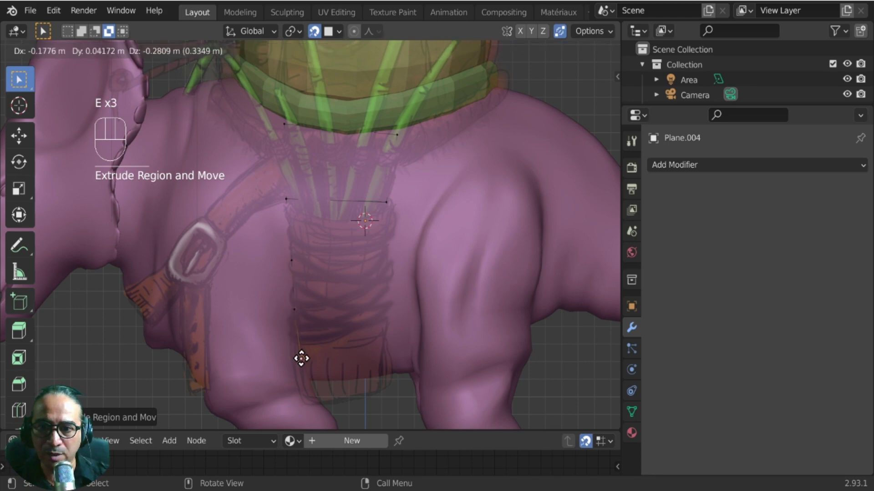
pyautogui.click(301, 359)
# Reposition the last head-side vertex behind the front leg and extrude one more vertex onto the belly.
pyautogui.moveTo(301, 359)
pyautogui.mouseDown(button='middle')
pyautogui.moveTo(328, 361)
pyautogui.moveTo(302, 296)
pyautogui.moveTo(255, 273)
pyautogui.moveTo(303, 342)
pyautogui.mouseUp(button='middle')
pyautogui.press('g')
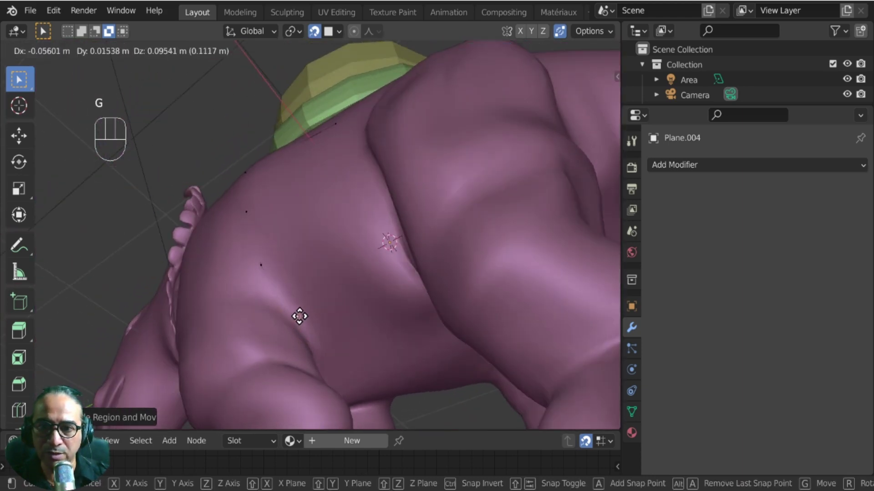
pyautogui.click(301, 319)
pyautogui.keyDown('alt'); pyautogui.moveTo(314, 329); pyautogui.dragTo(300, 308); pyautogui.keyUp('alt')
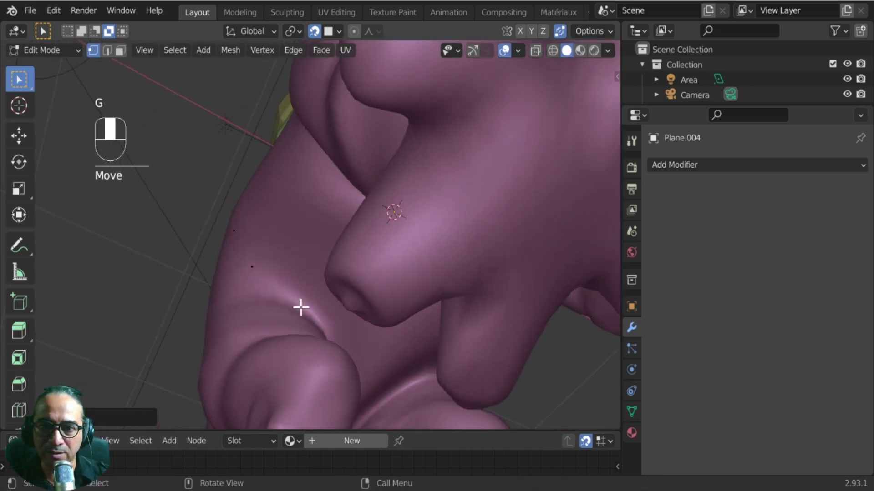
pyautogui.press('e')
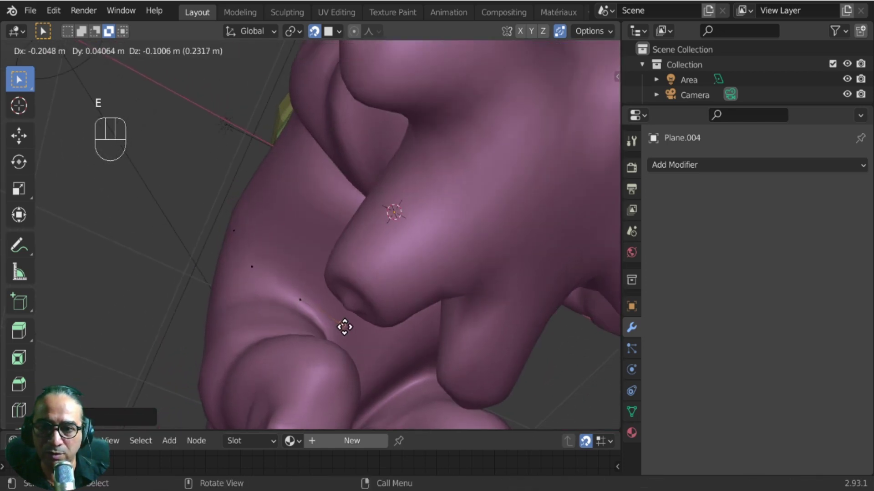
pyautogui.click(362, 348)
# Extrude the plane's lower tail-side vertex three times down the flank, level with the head-side vertices.
pyautogui.keyDown('alt'); pyautogui.moveTo(361, 347); pyautogui.dragTo(339, 300); pyautogui.keyUp('alt')
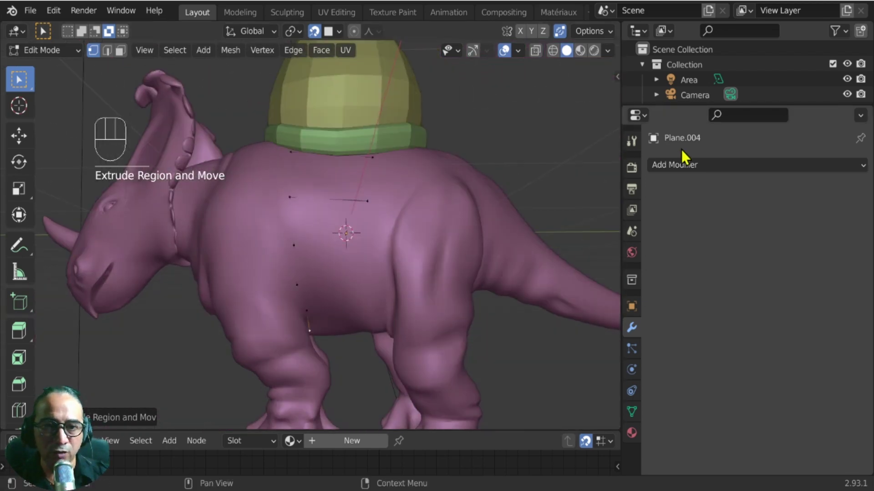
pyautogui.press('e')
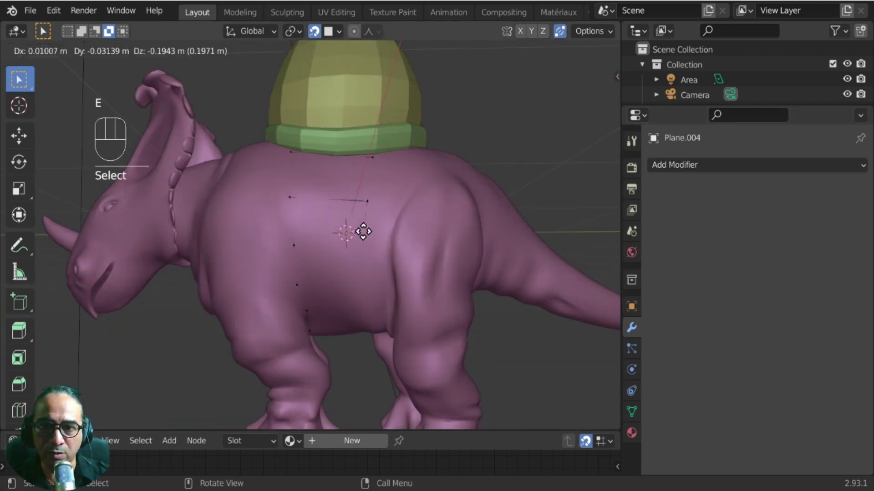
pyautogui.click(360, 245)
pyautogui.press('e')
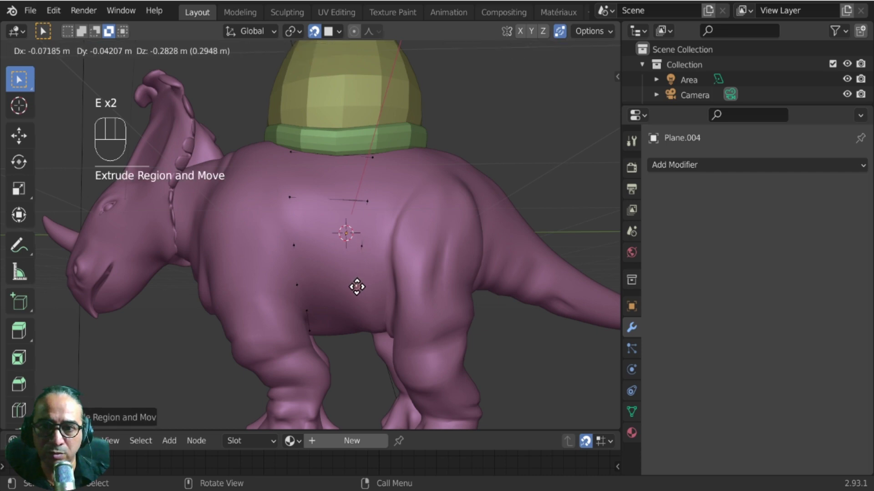
pyautogui.click(356, 287)
pyautogui.press('e')
pyautogui.click(357, 316)
# Adjust the last tail-side vertex on the lower flank, then extrude another vertex onto the belly opposite the head-side end.
pyautogui.moveTo(395, 347); pyautogui.dragTo(289, 221, button='middle')
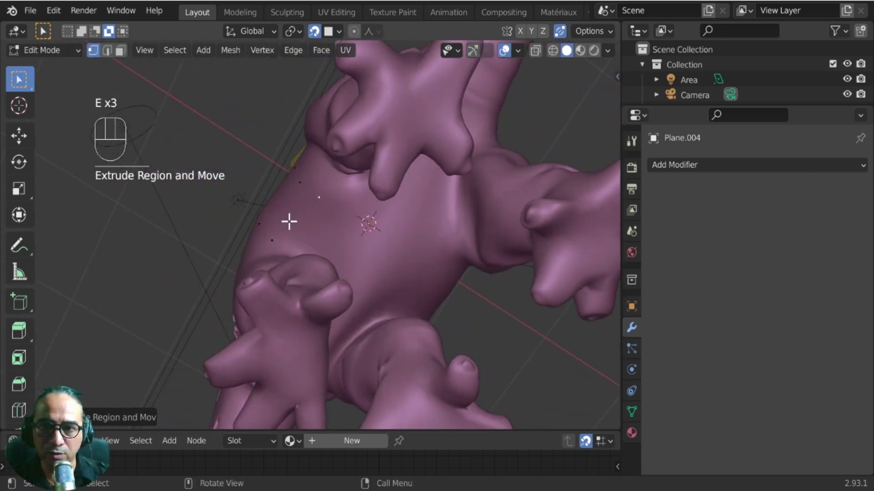
pyautogui.press('g')
pyautogui.click(327, 209)
pyautogui.moveTo(336, 255); pyautogui.dragTo(363, 307, button='middle')
pyautogui.press('e')
pyautogui.click(371, 271)
pyautogui.press('g')
pyautogui.click(367, 305)
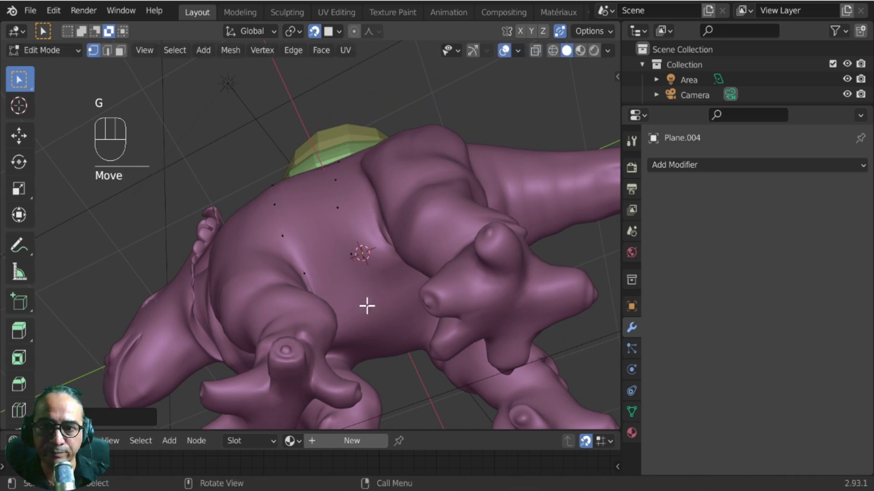
# Switch to edge selection and select the plane's lower edge.
pyautogui.moveTo(344, 228); pyautogui.dragTo(378, 302, button='middle')
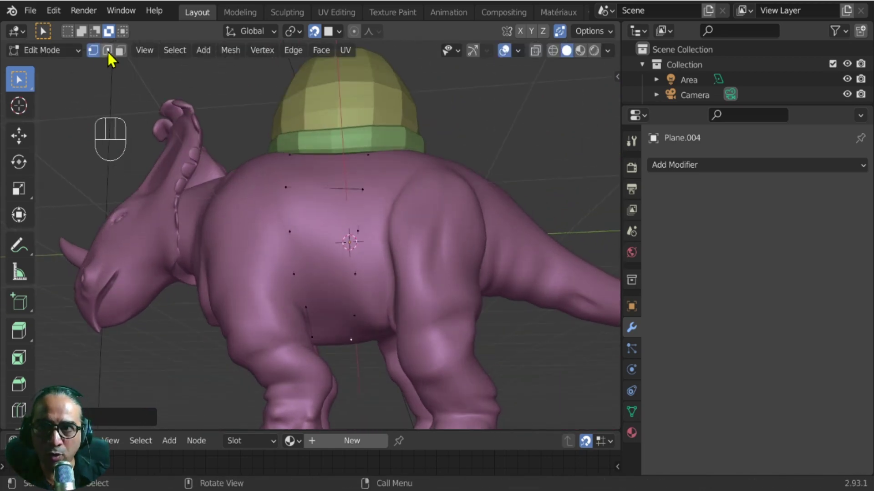
pyautogui.click(108, 51)
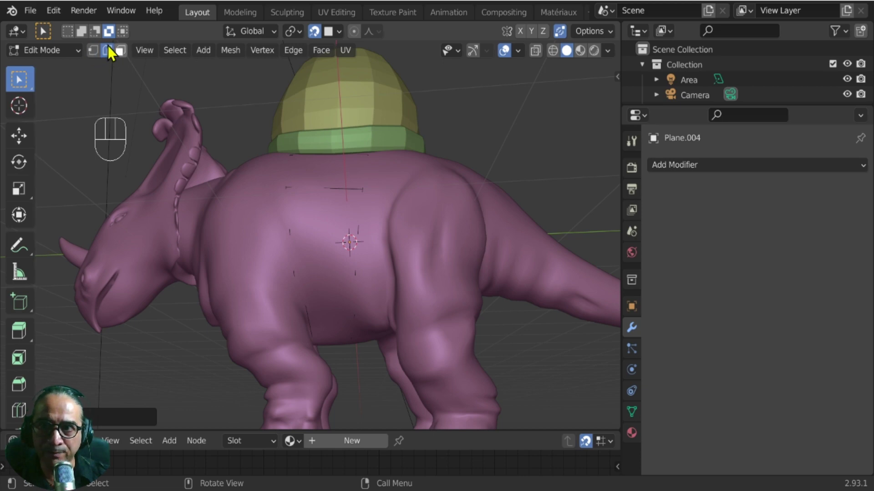
pyautogui.click(319, 189)
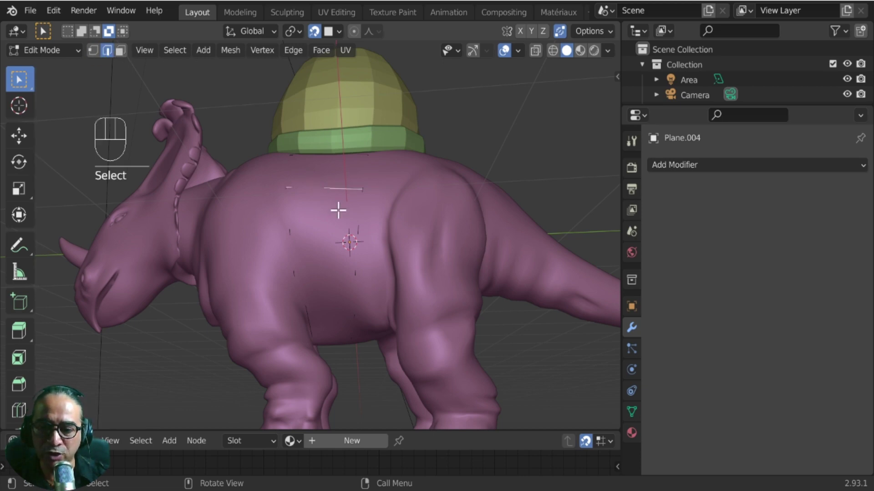
pyautogui.press('e')
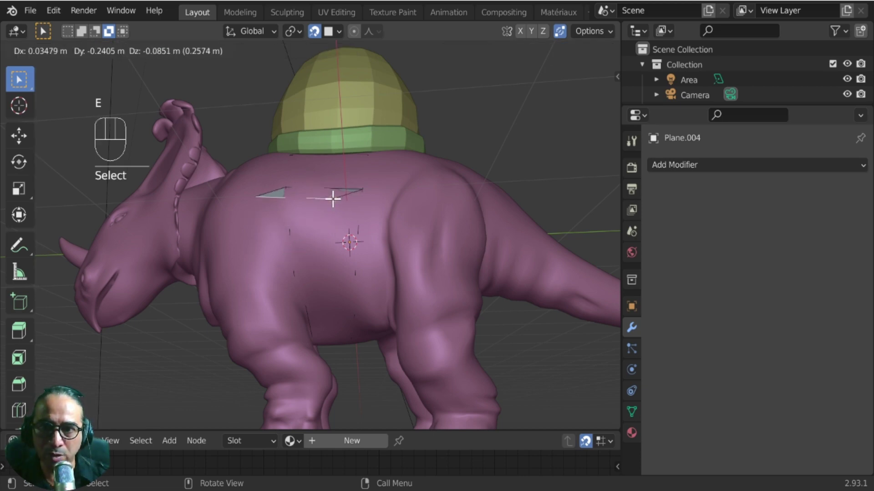
pyautogui.rightClick(334, 200)
pyautogui.hotkey('ctrl', 'z')
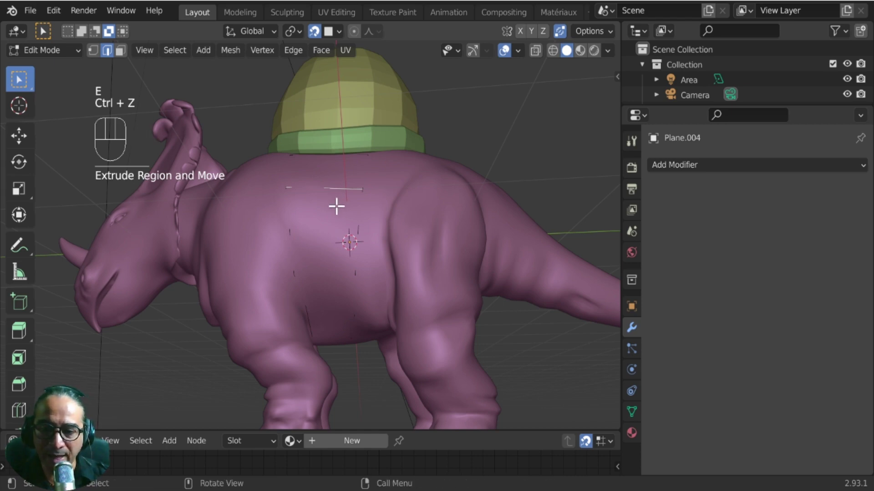
# Fill faces between the two vertex chains from the plane's lower edge down to the belly, and turn on X-ray.
pyautogui.press('f')
pyautogui.moveTo(320, 264); pyautogui.dragTo(317, 233, button='middle')
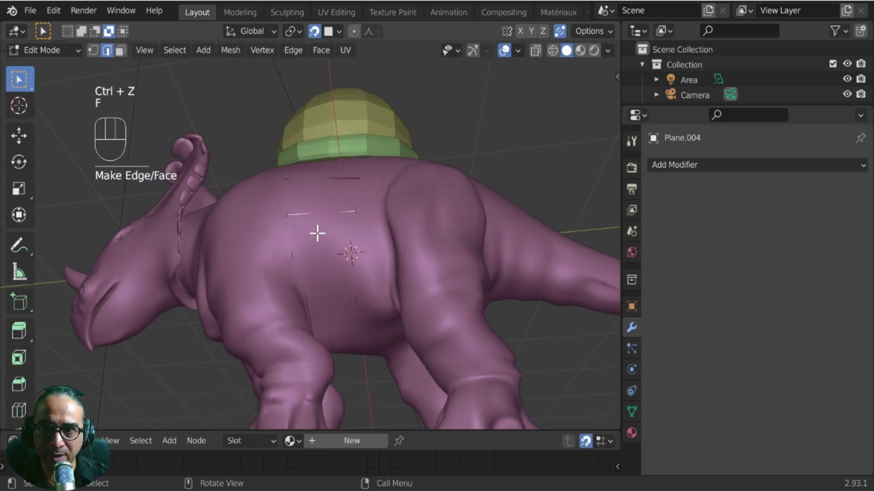
pyautogui.press('f')
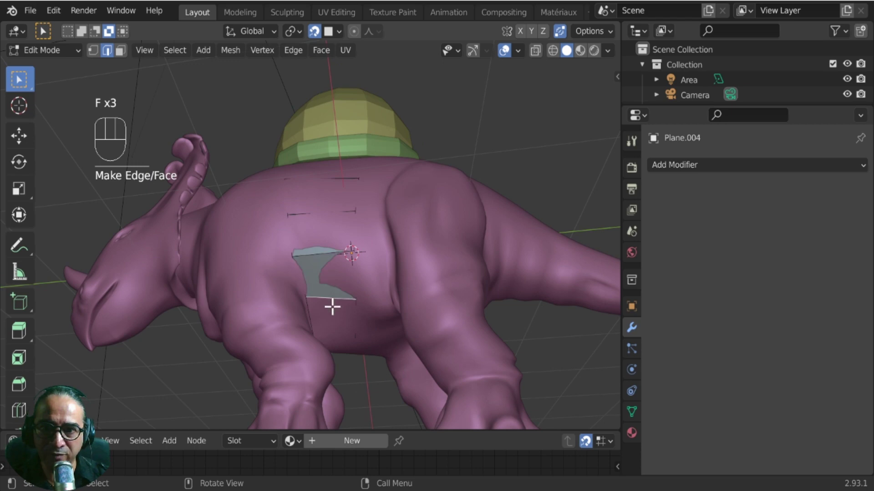
pyautogui.moveTo(332, 310); pyautogui.dragTo(379, 327, button='middle')
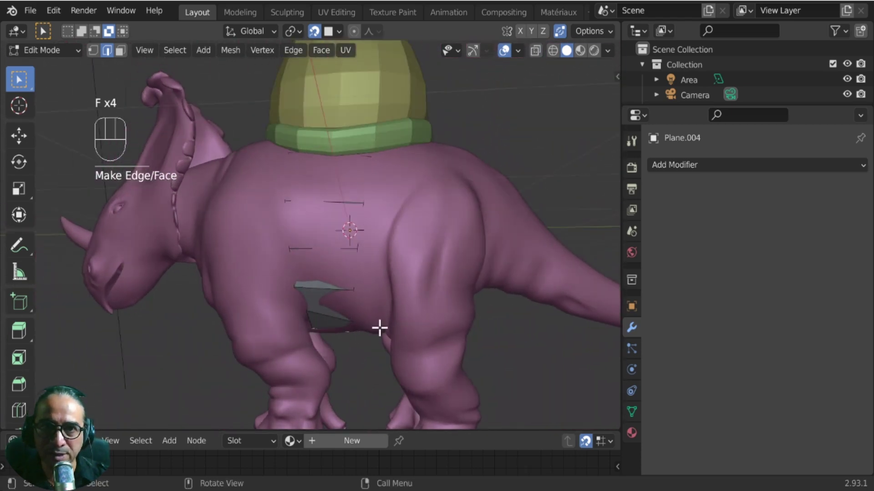
pyautogui.click(535, 50)
pyautogui.moveTo(249, 318); pyautogui.dragTo(273, 205, button='middle')
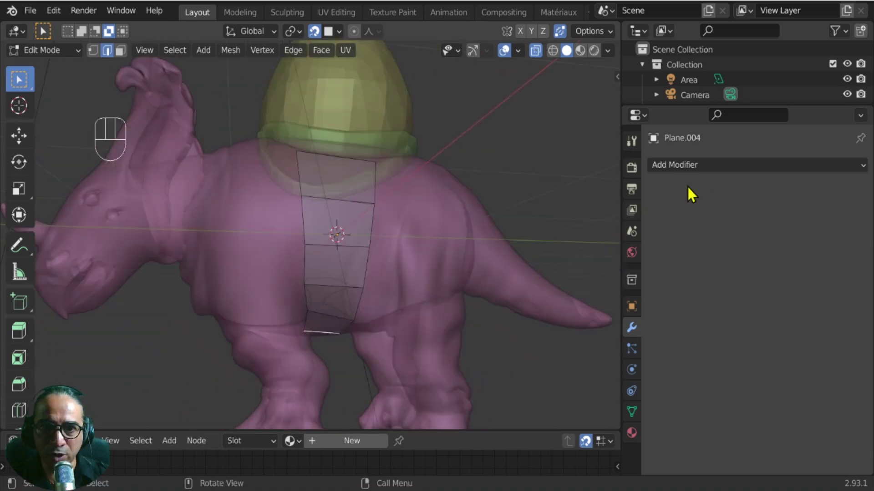
# Add a Mirror modifier on the X axis to the harness strip, with Clipping enabled.
pyautogui.click(703, 166)
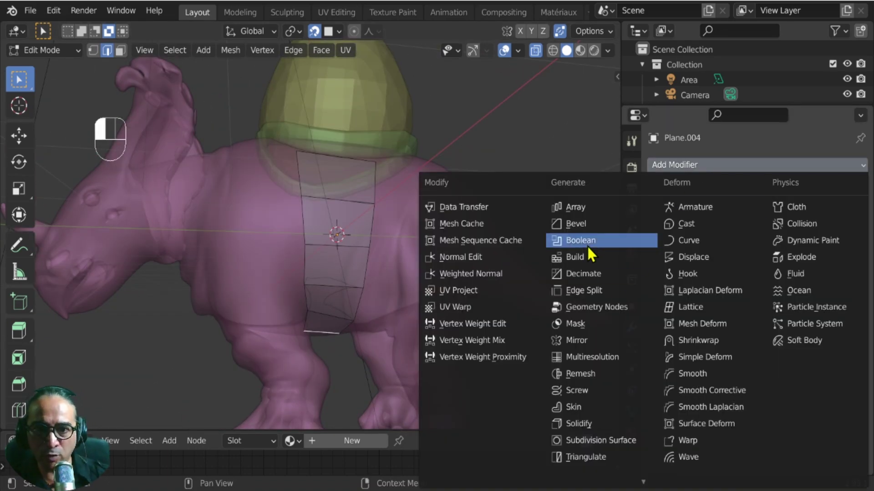
pyautogui.click(577, 341)
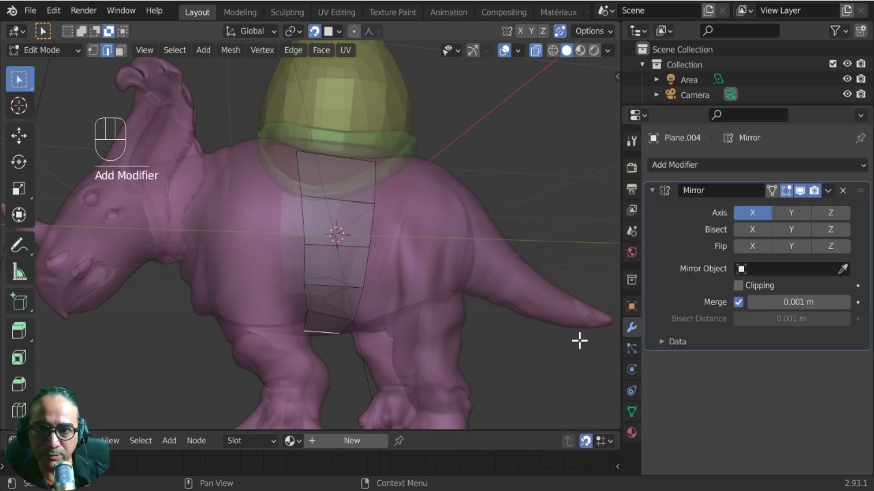
pyautogui.moveTo(225, 271); pyautogui.dragTo(634, 370, button='middle')
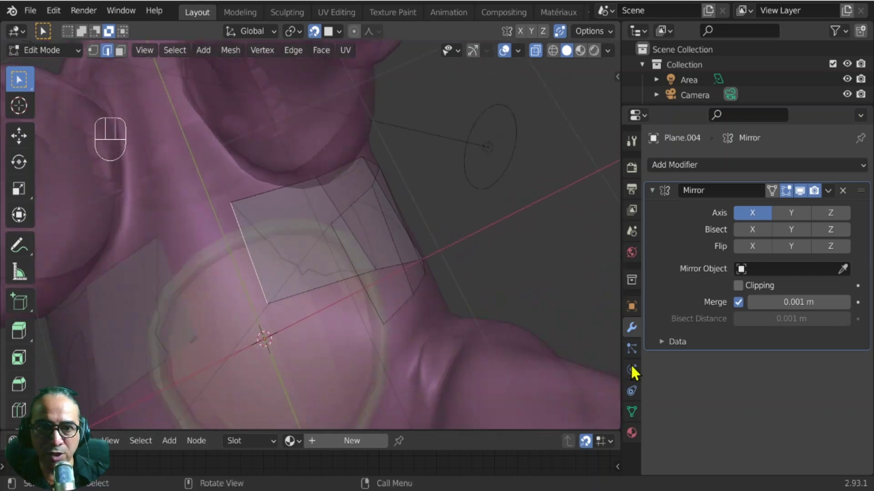
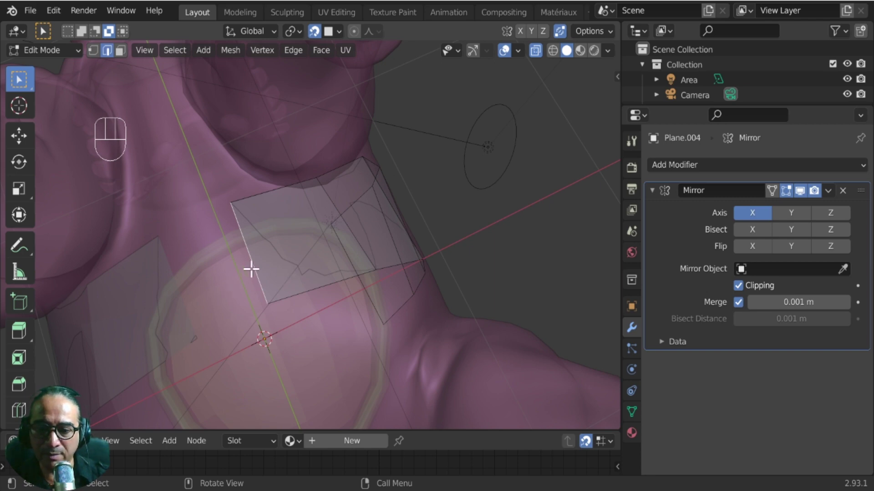
# Move the strip's end edge under the belly to the centre line so it joins its mirrored half.
pyautogui.press('g')
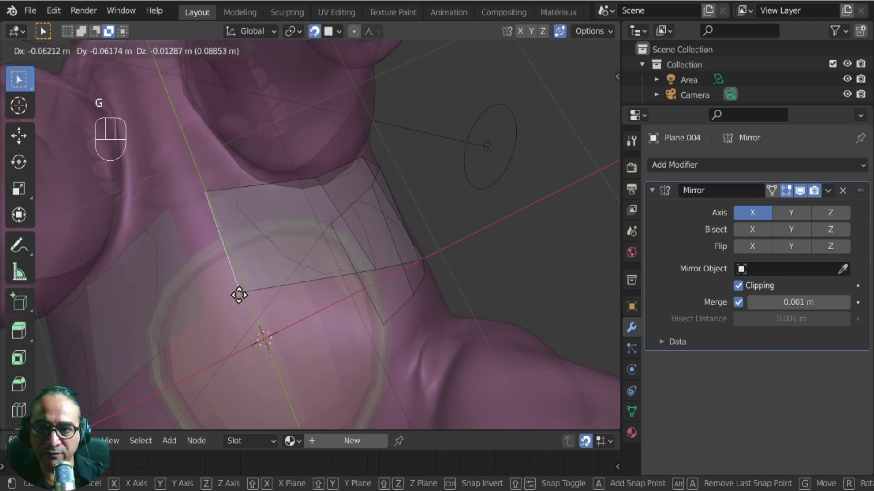
pyautogui.click(232, 349)
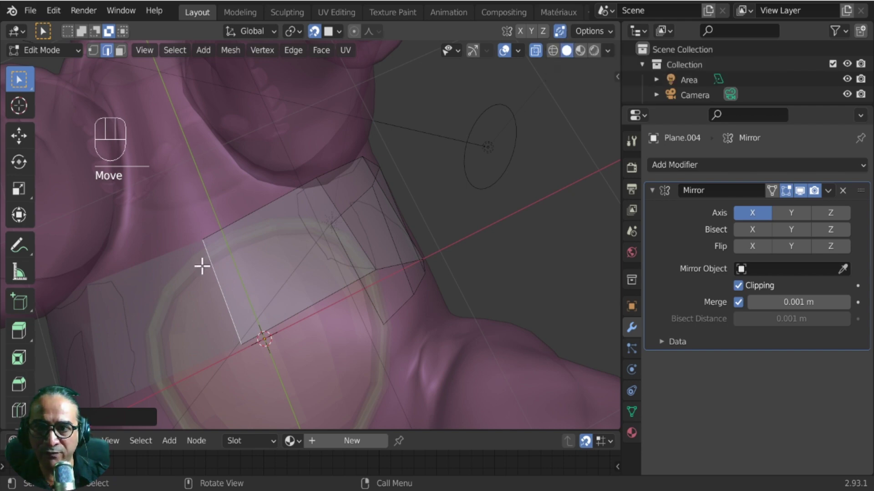
pyautogui.press('g')
pyautogui.click(179, 234)
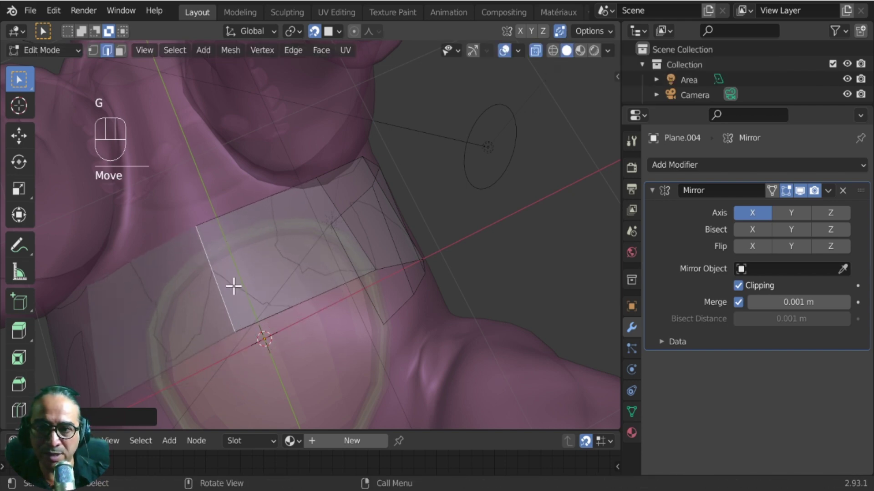
# Adjust the strip's end edge under the belly, then shift the front vertex of the row above it slightly outward.
pyautogui.press('g')
pyautogui.click(234, 333)
pyautogui.moveTo(233, 334); pyautogui.dragTo(97, 219, button='middle')
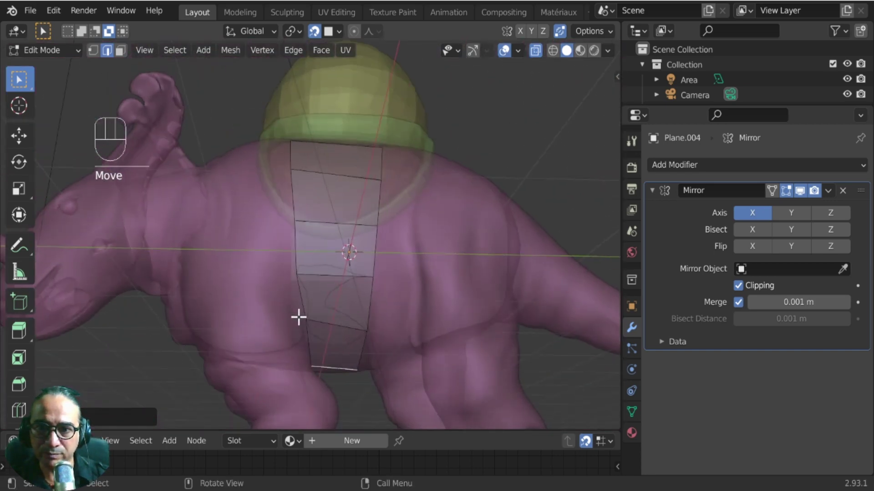
pyautogui.scroll(1, 299, 317)
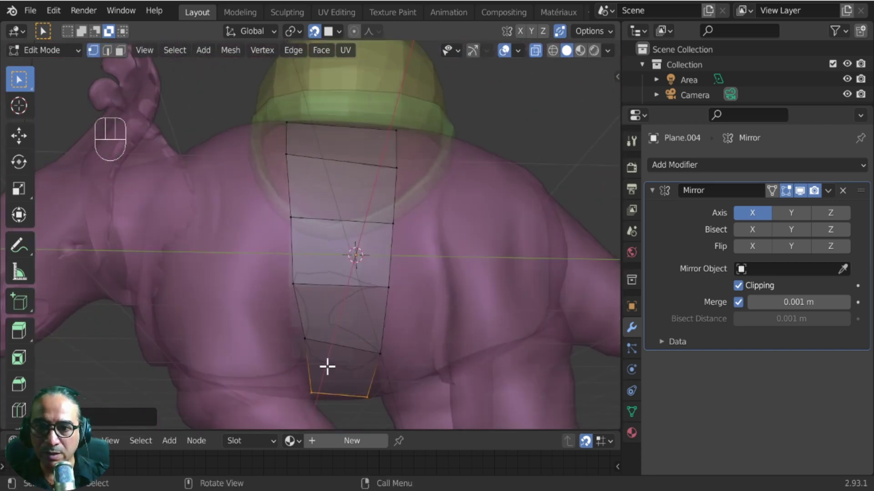
pyautogui.click(309, 344)
pyautogui.press('g')
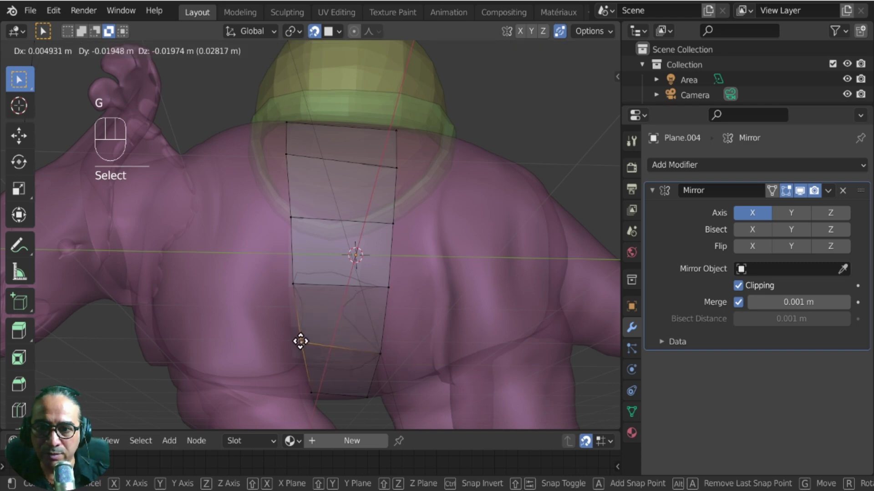
pyautogui.click(300, 341)
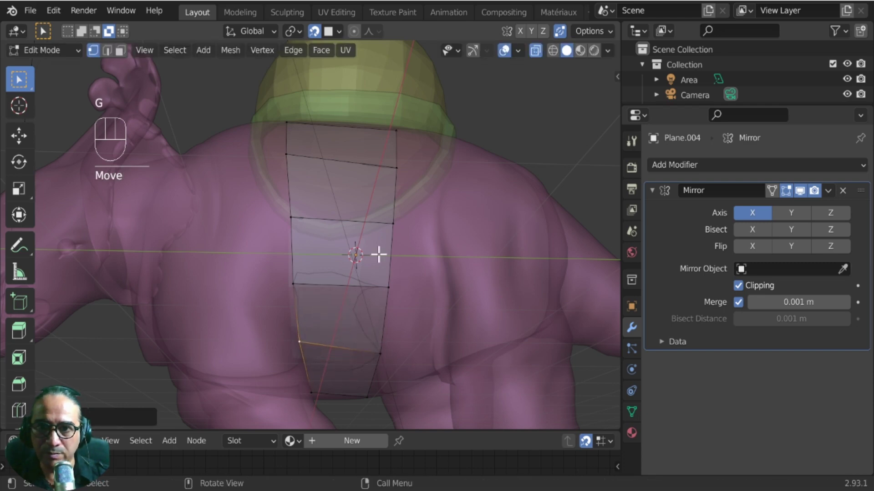
# Move the strip's upper rear corner vertex inward along the body, just beneath the cabin's base band.
pyautogui.moveTo(379, 255)
pyautogui.mouseDown(button='middle')
pyautogui.moveTo(365, 269)
pyautogui.moveTo(380, 255)
pyautogui.mouseUp(button='middle')
pyautogui.keyDown('shift'); pyautogui.moveTo(390, 138); pyautogui.dragTo(402, 285, button='middle'); pyautogui.keyUp('shift')
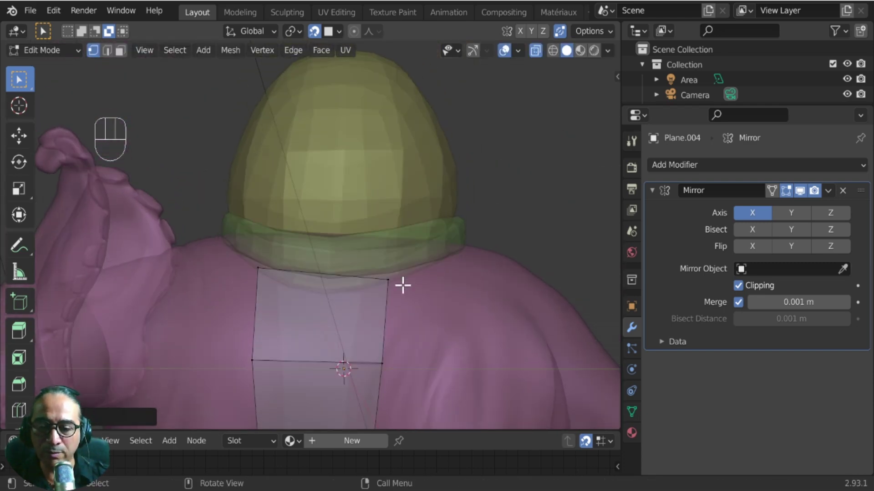
pyautogui.scroll(2, 403, 285)
pyautogui.click(436, 310)
pyautogui.moveTo(446, 307); pyautogui.dragTo(426, 306, button='middle')
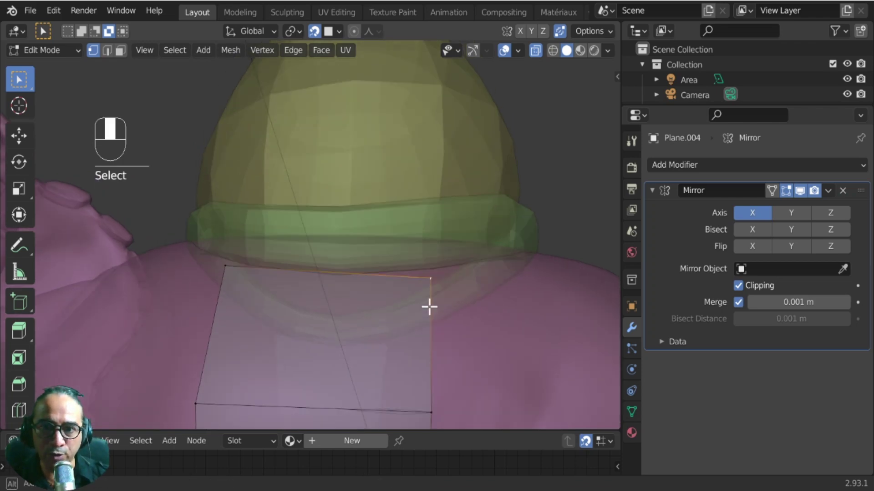
pyautogui.press('g')
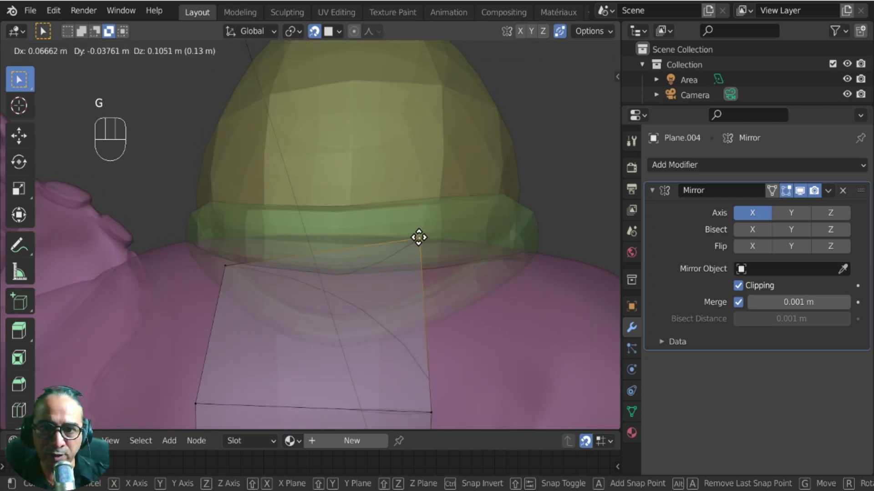
pyautogui.click(421, 250)
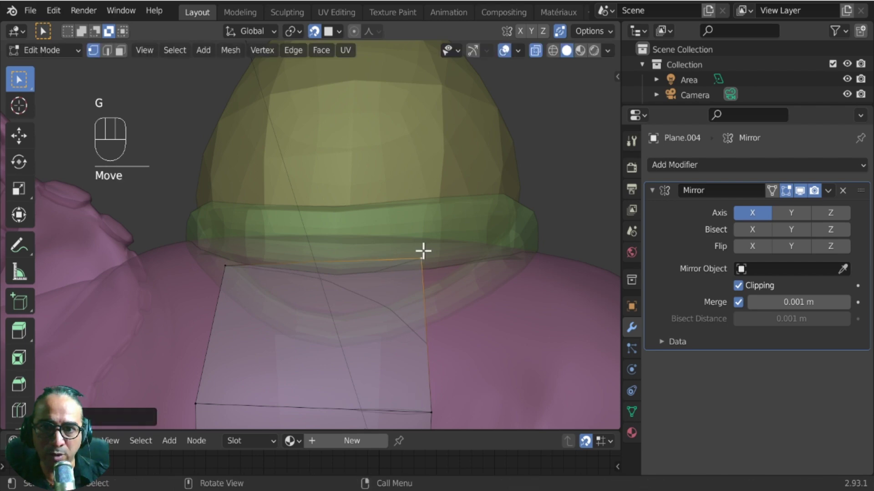
pyautogui.moveTo(421, 250); pyautogui.dragTo(402, 285, button='middle')
pyautogui.press('g')
pyautogui.click(413, 315)
pyautogui.press('g')
pyautogui.click(415, 273)
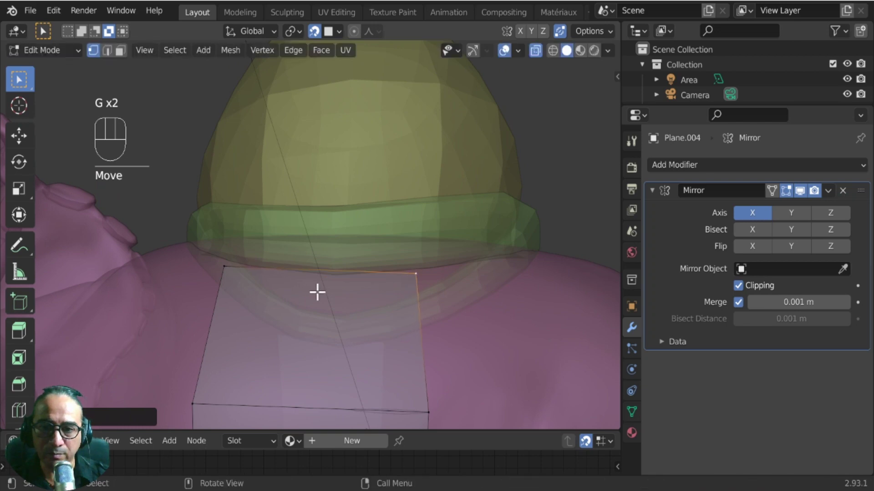
# Turn off X-ray and fatten the whole strip outward with Shrink/Fatten so it sits just above the body surface.
pyautogui.moveTo(316, 292); pyautogui.dragTo(420, 351, button='middle')
pyautogui.scroll(4, 421, 351)
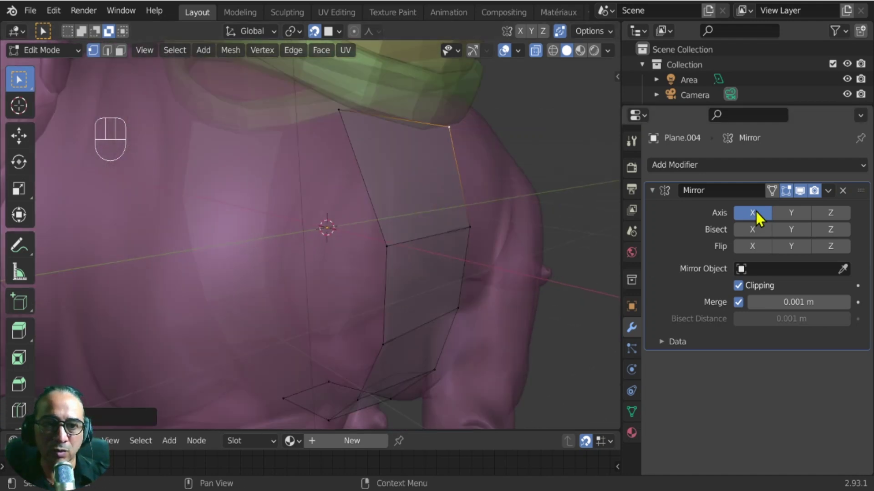
pyautogui.click(536, 51)
pyautogui.scroll(-3, 409, 299)
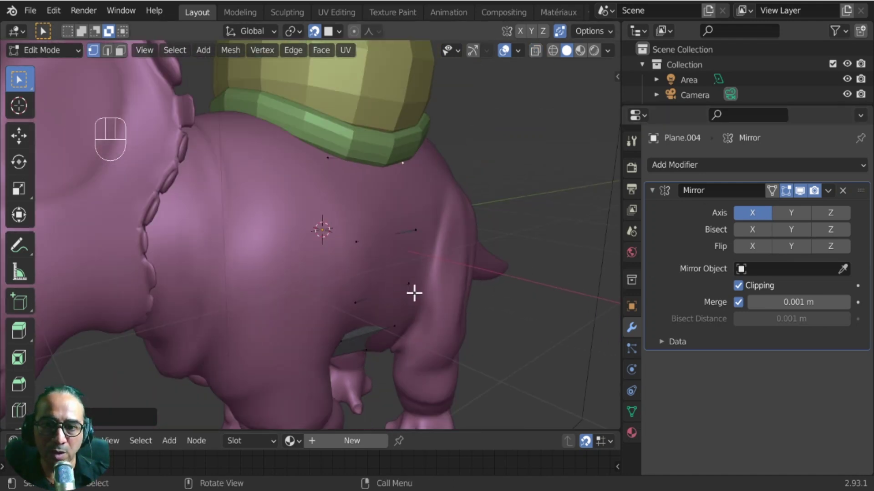
pyautogui.press('a')
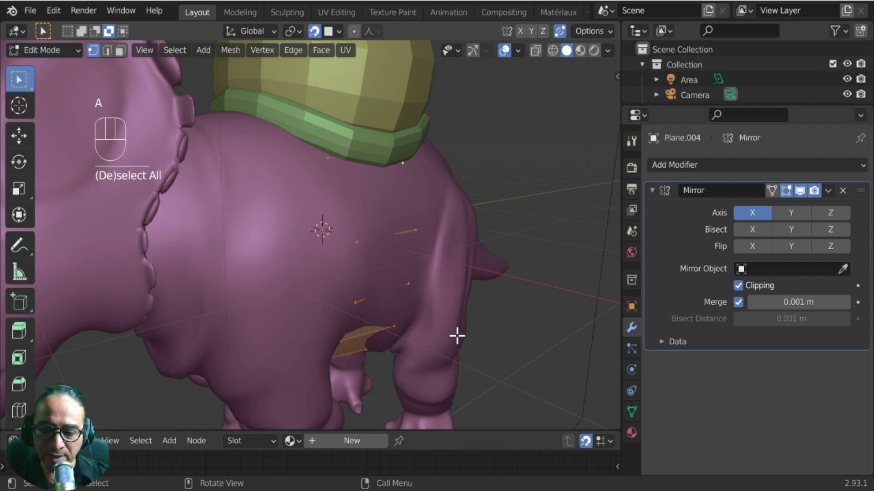
pyautogui.hotkey('alt', 's')
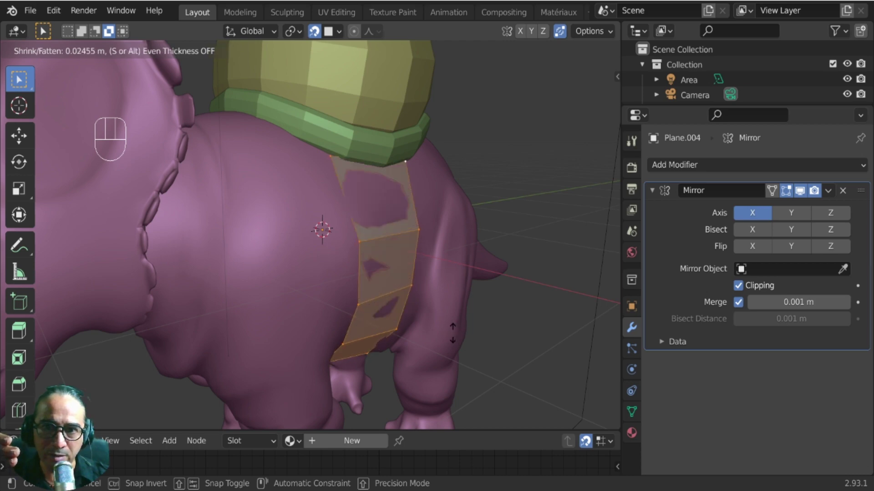
pyautogui.click(449, 332)
pyautogui.moveTo(429, 332)
pyautogui.mouseDown(button='middle')
pyautogui.moveTo(490, 314)
pyautogui.moveTo(432, 325)
pyautogui.mouseUp(button='middle')
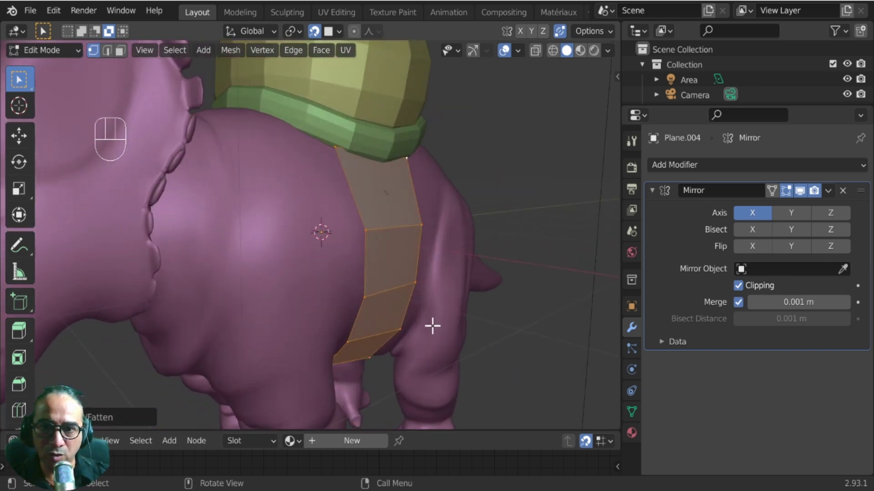
# Collapse the Mirror settings and add a Subdivision Surface modifier to the strip.
pyautogui.scroll(2, 407, 267)
pyautogui.keyDown('shift'); pyautogui.moveTo(402, 259); pyautogui.dragTo(351, 322, button='middle'); pyautogui.keyUp('shift')
pyautogui.scroll(4, 347, 316)
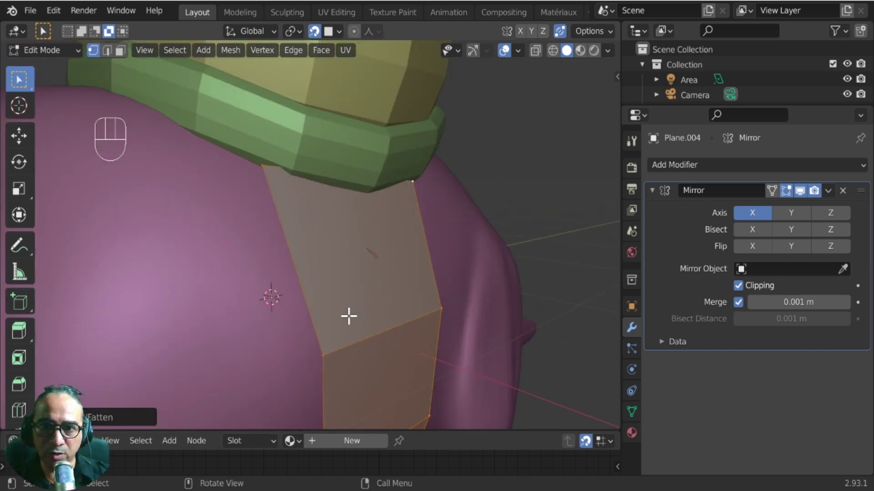
pyautogui.click(654, 190)
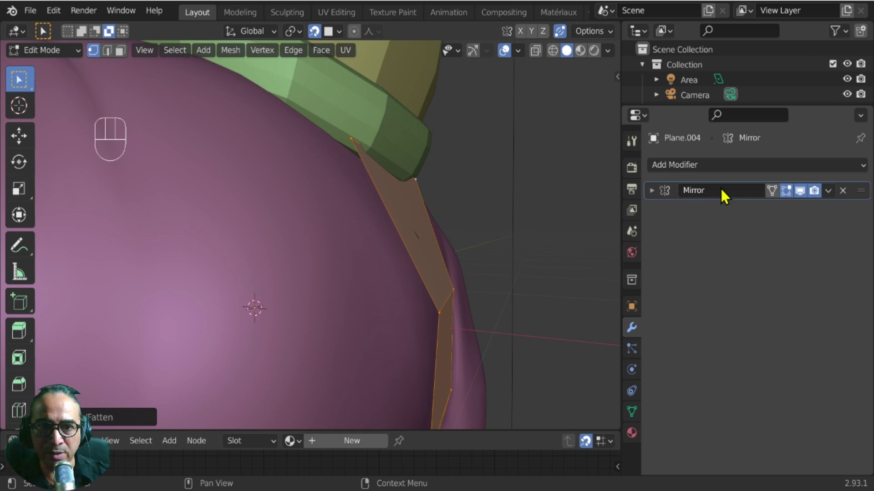
pyautogui.click(709, 165)
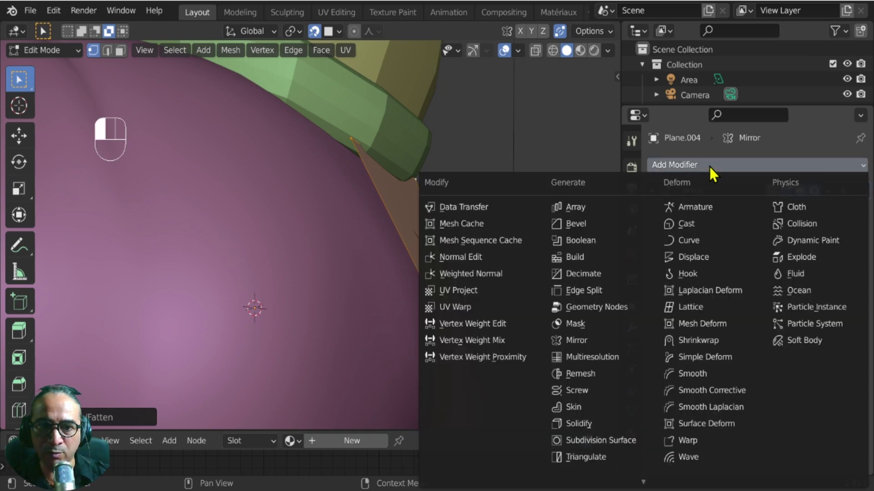
pyautogui.click(615, 441)
pyautogui.scroll(-1, 488, 313)
pyautogui.moveTo(488, 313); pyautogui.dragTo(279, 217, button='middle')
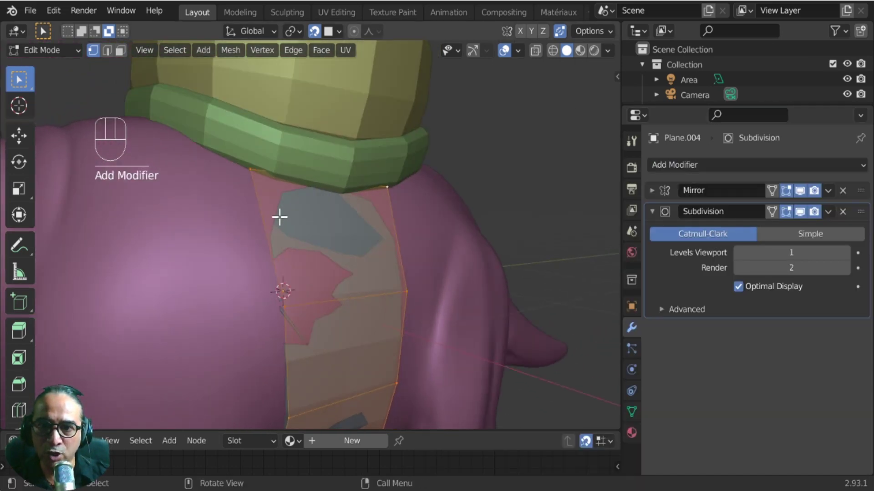
pyautogui.moveTo(306, 255); pyautogui.dragTo(255, 291, button='middle')
# Add a Shrinkwrap modifier to the strip with Sinoceratops as its target and an offset of 0.025 m.
pyautogui.click(763, 165)
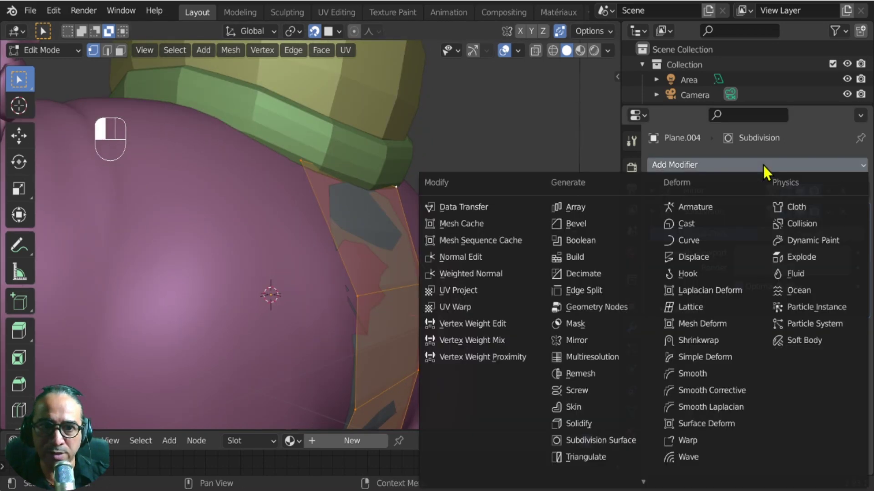
pyautogui.click(715, 342)
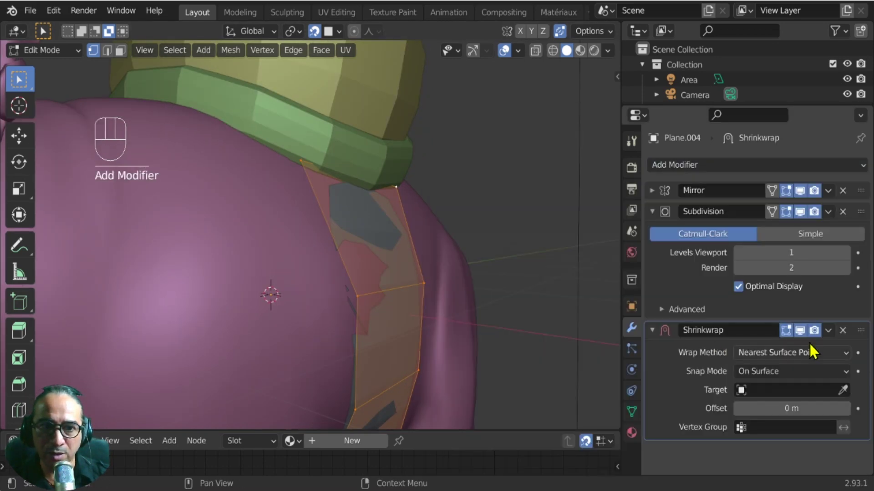
pyautogui.click(843, 391)
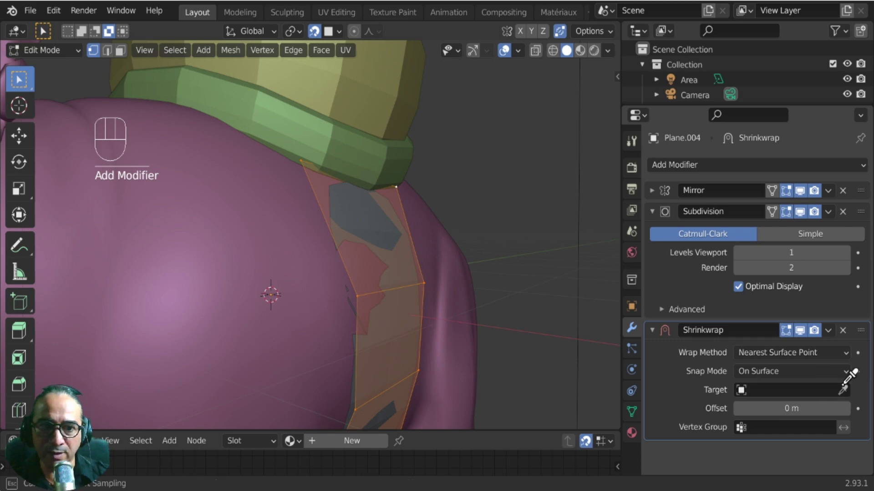
pyautogui.click(267, 275)
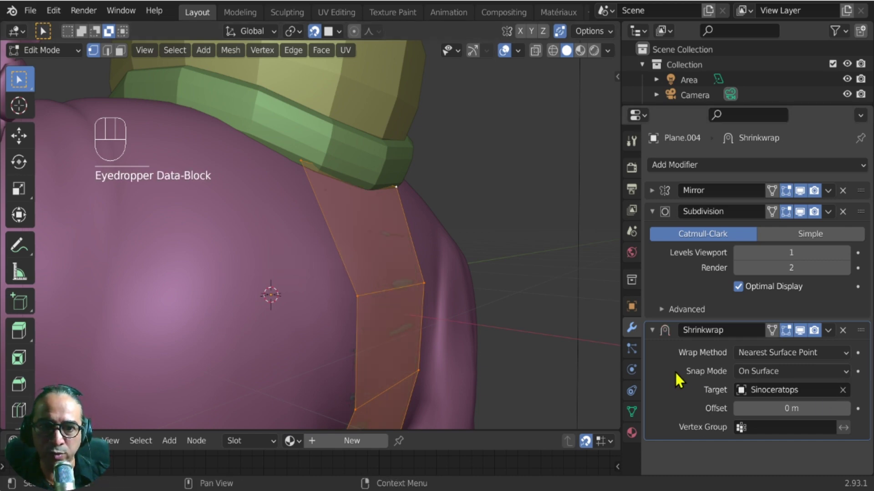
pyautogui.moveTo(291, 330); pyautogui.dragTo(298, 335, button='middle')
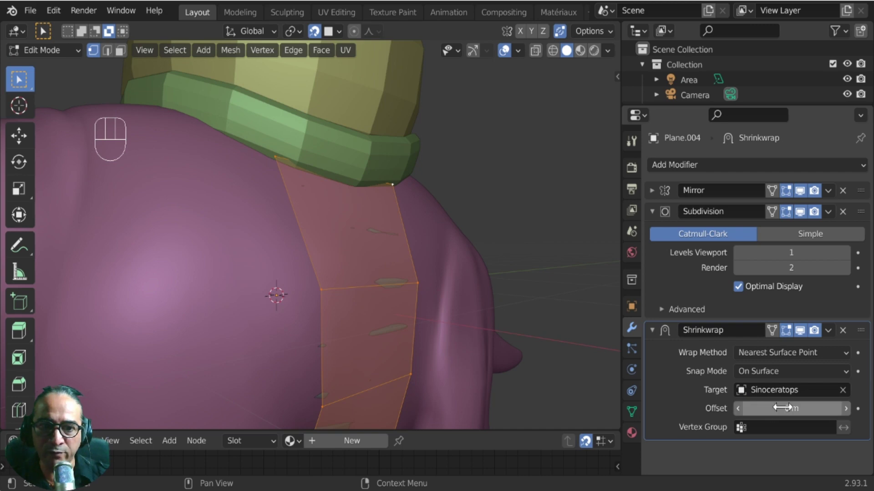
pyautogui.keyDown('shift'); pyautogui.moveTo(780, 409); pyautogui.dragTo(794, 408); pyautogui.keyUp('shift')
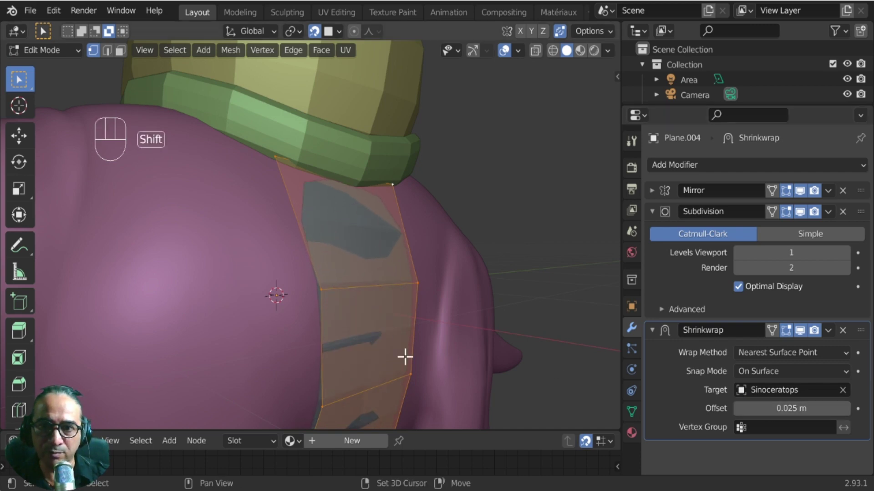
pyautogui.moveTo(404, 356)
pyautogui.mouseDown(button='middle')
pyautogui.moveTo(359, 324)
pyautogui.moveTo(374, 320)
pyautogui.moveTo(323, 328)
pyautogui.moveTo(410, 343)
pyautogui.mouseUp(button='middle')
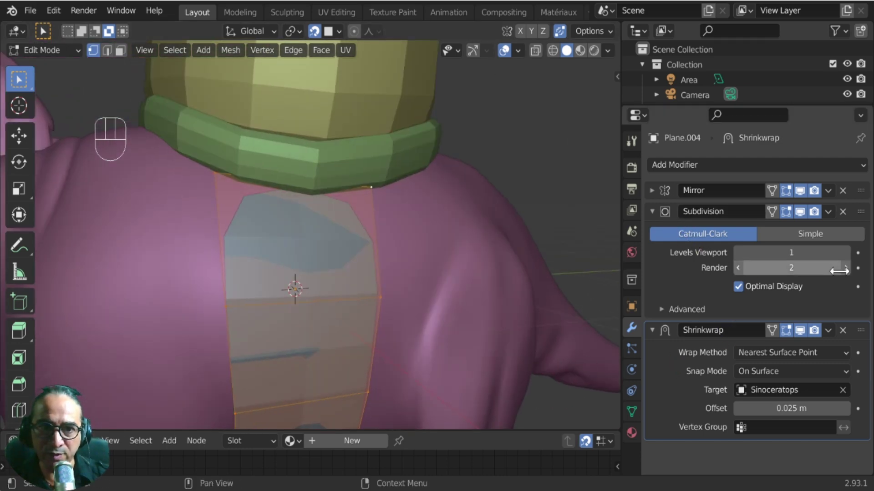
# Set the Subdivision viewport level to 2 and the Shrinkwrap offset to 0.034 m.
pyautogui.click(845, 254)
pyautogui.moveTo(482, 318); pyautogui.dragTo(510, 319, button='middle')
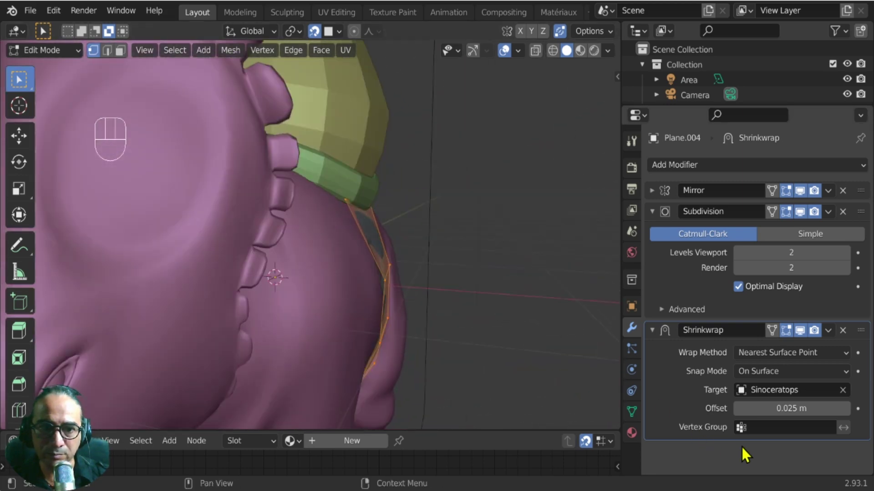
pyautogui.keyDown('shift'); pyautogui.moveTo(801, 408); pyautogui.dragTo(805, 408); pyautogui.keyUp('shift')
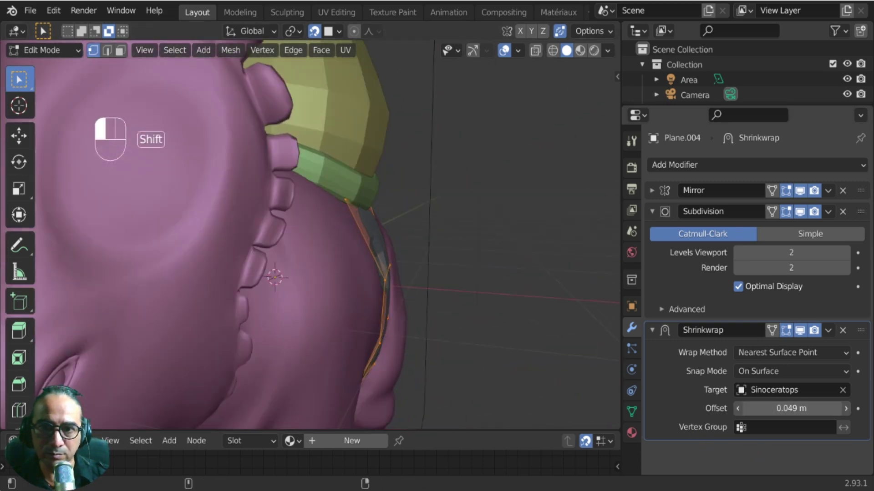
pyautogui.moveTo(408, 295); pyautogui.dragTo(296, 287, button='middle')
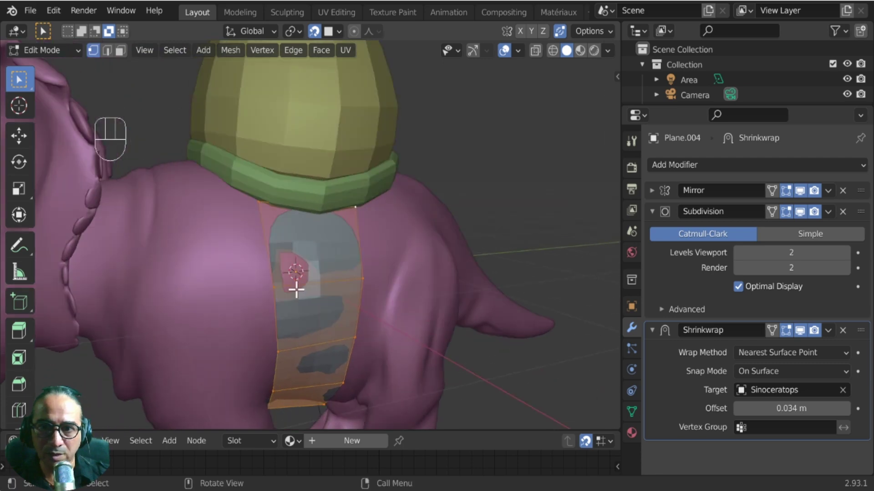
pyautogui.scroll(2, 265, 336)
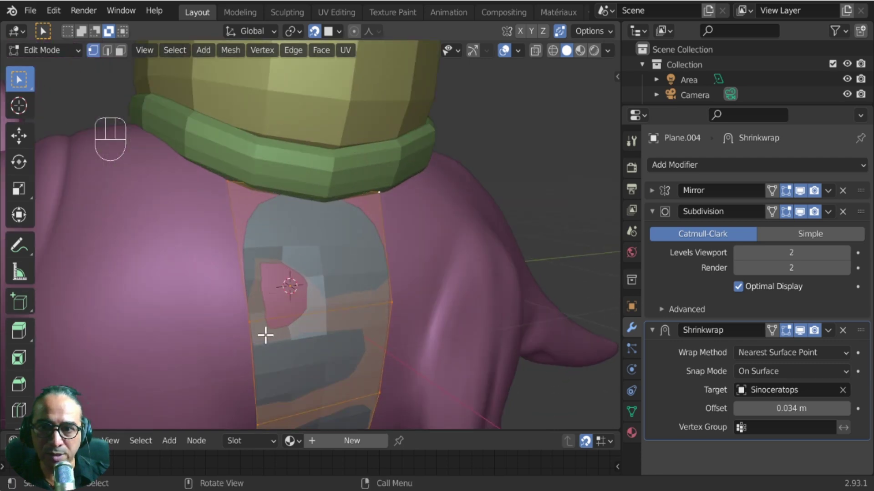
# Collapse the Subdivision settings and reposition the strip's front vertex in the second row on the flank.
pyautogui.click(652, 211)
pyautogui.moveTo(294, 345); pyautogui.dragTo(247, 347, button='middle')
pyautogui.click(201, 313)
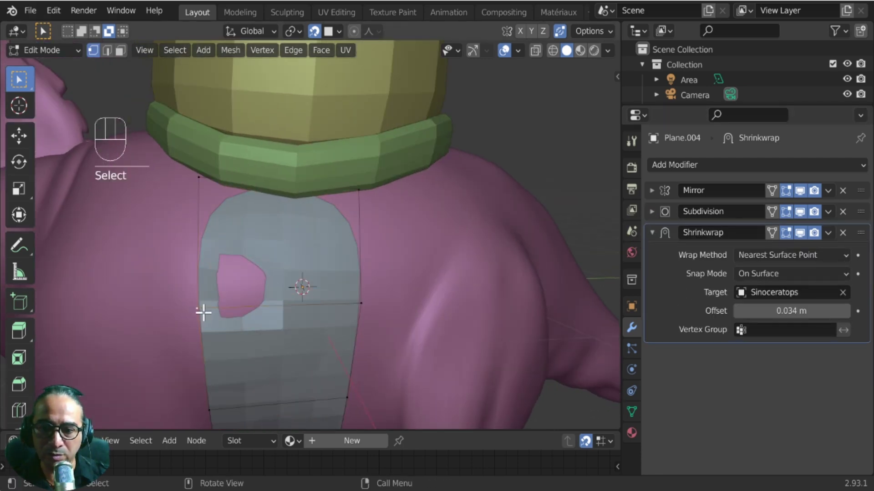
pyautogui.press('g')
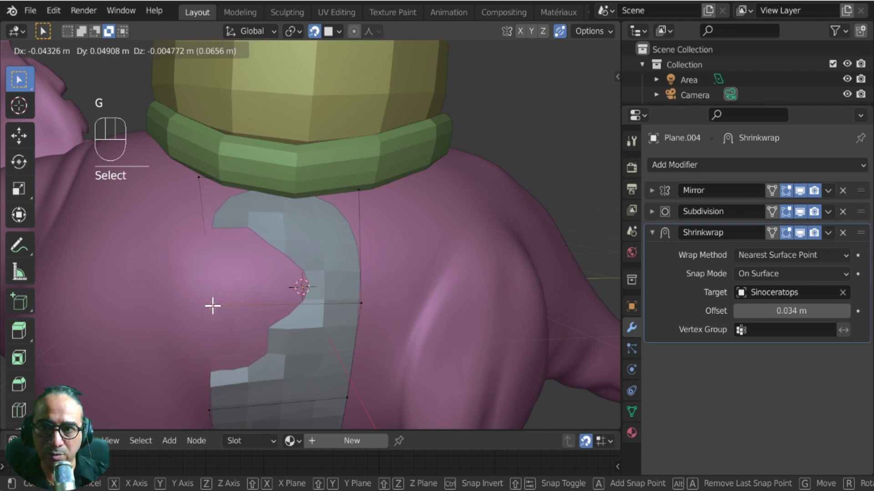
pyautogui.click(212, 305)
pyautogui.press('g')
pyautogui.click(199, 300)
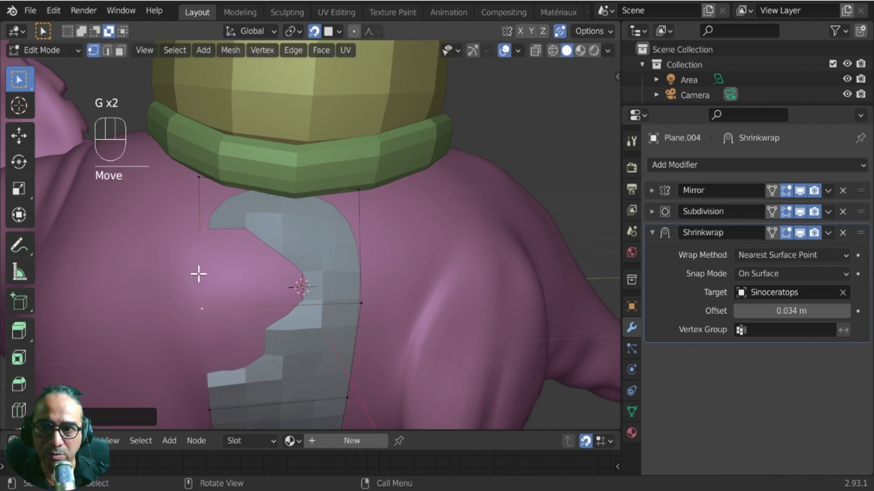
# Nudge the strip's two upper corner vertices slightly downward beneath the cabin's base band.
pyautogui.click(198, 175)
pyautogui.press('g')
pyautogui.click(199, 177)
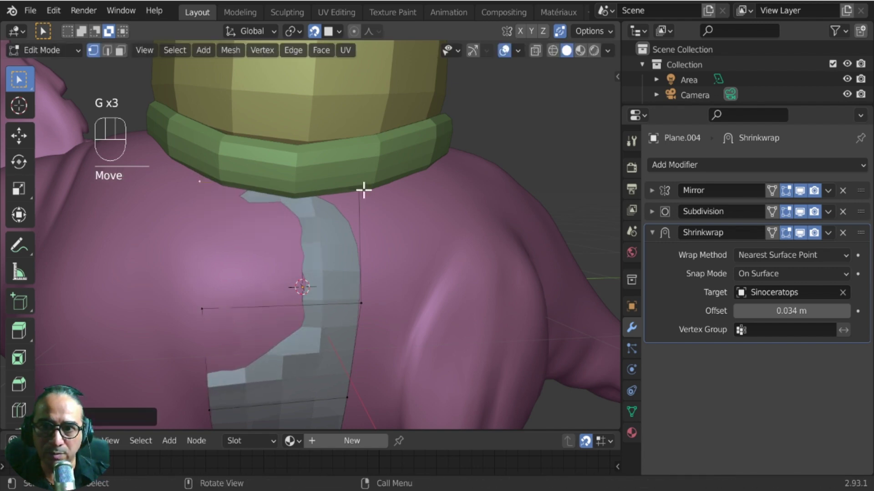
pyautogui.click(365, 184)
pyautogui.press('g')
pyautogui.click(363, 189)
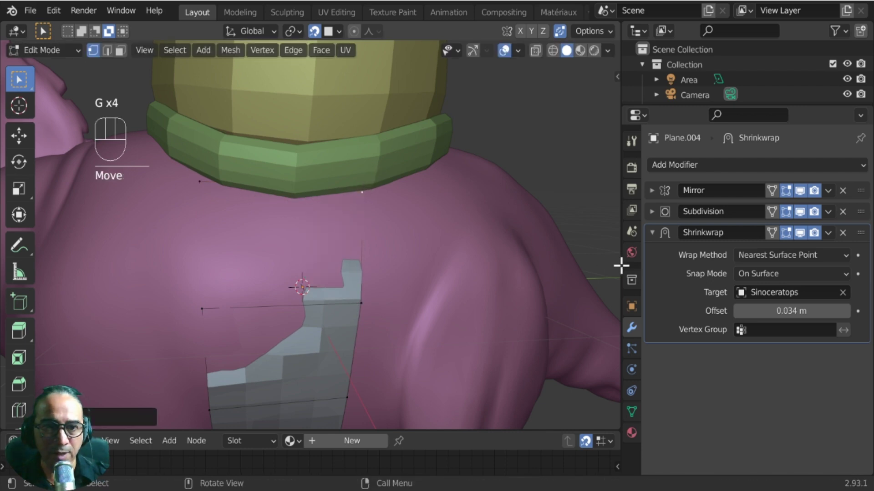
# Set the Shrinkwrap modifier's snap mode to Outside Surface and check the strip against the flank.
pyautogui.click(774, 274)
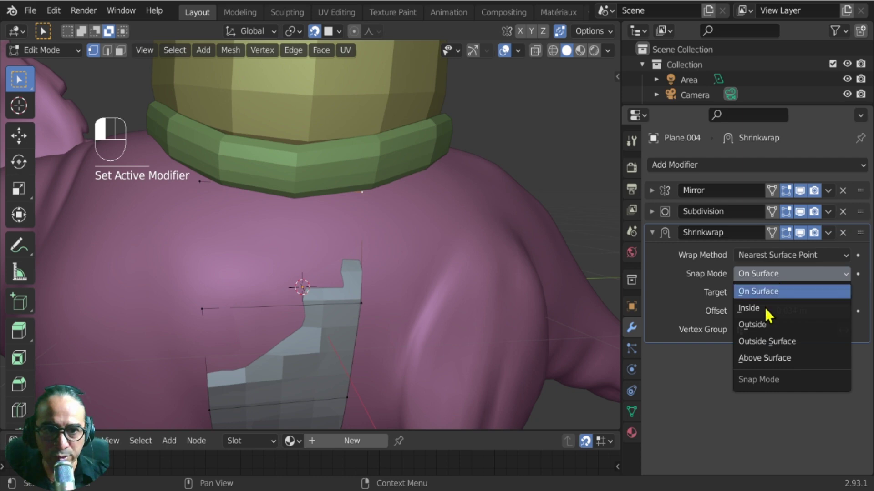
pyautogui.click(770, 340)
pyautogui.moveTo(300, 355); pyautogui.dragTo(246, 333, button='middle')
pyautogui.keyDown('shift'); pyautogui.moveTo(193, 212); pyautogui.dragTo(229, 249, button='middle'); pyautogui.keyUp('shift')
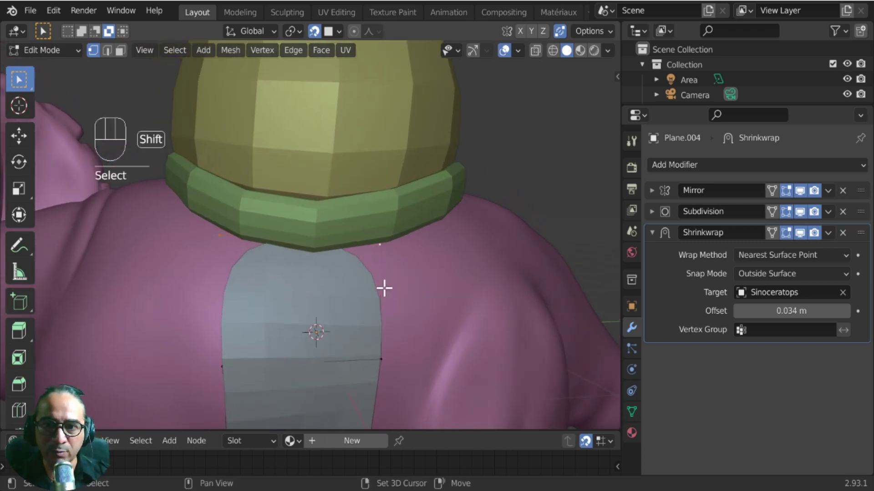
pyautogui.moveTo(287, 298); pyautogui.dragTo(287, 322, button='middle')
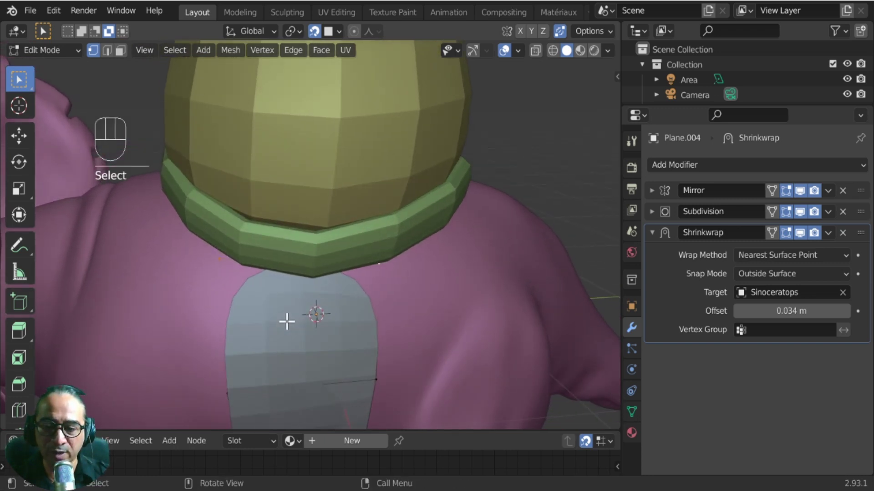
# Extrude the strap's upper edge up to the green ring beneath the egg and turn off snapping.
pyautogui.press('e')
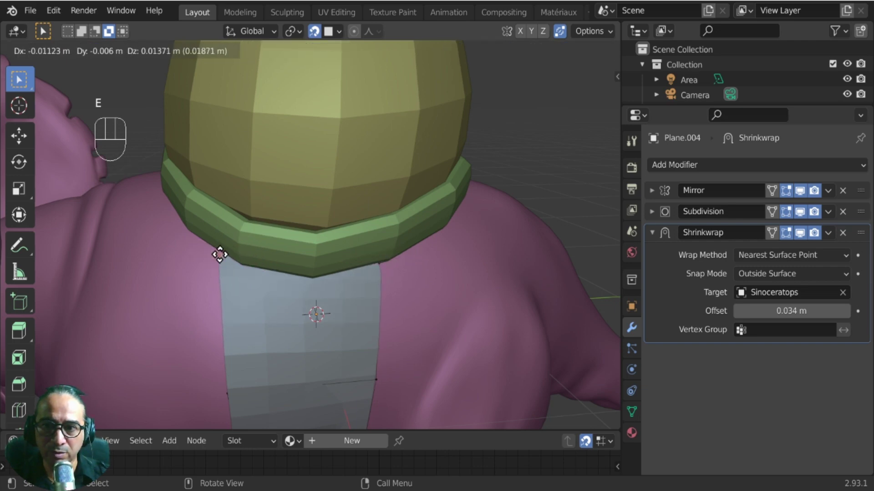
pyautogui.click(221, 254)
pyautogui.moveTo(330, 300); pyautogui.dragTo(93, 80, button='middle')
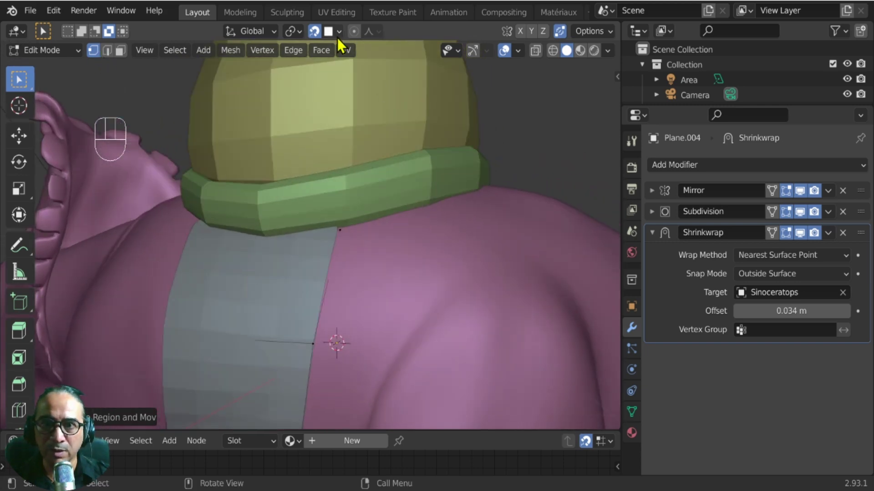
pyautogui.click(314, 31)
pyautogui.moveTo(403, 259); pyautogui.dragTo(363, 233, button='middle')
# Leave the strap mesh and hide the green ring around the egg's base.
pyautogui.press('Tab')
pyautogui.click(370, 214)
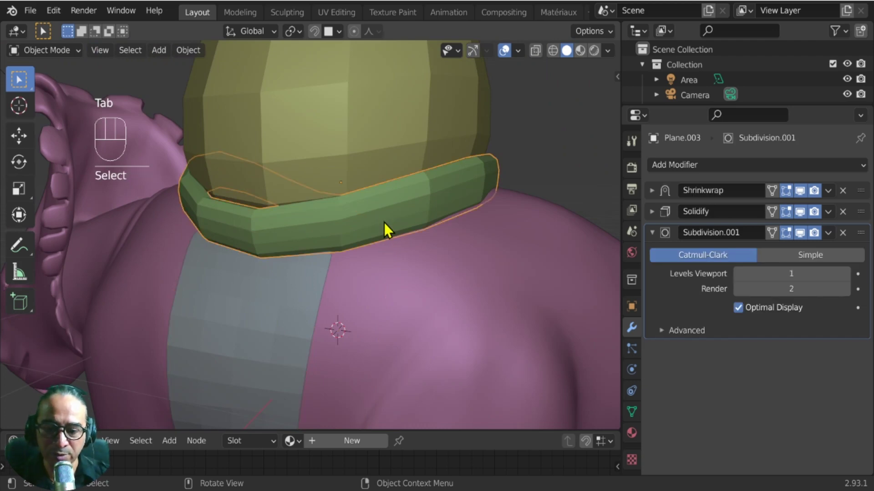
pyautogui.press('h')
pyautogui.scroll(5, 334, 268)
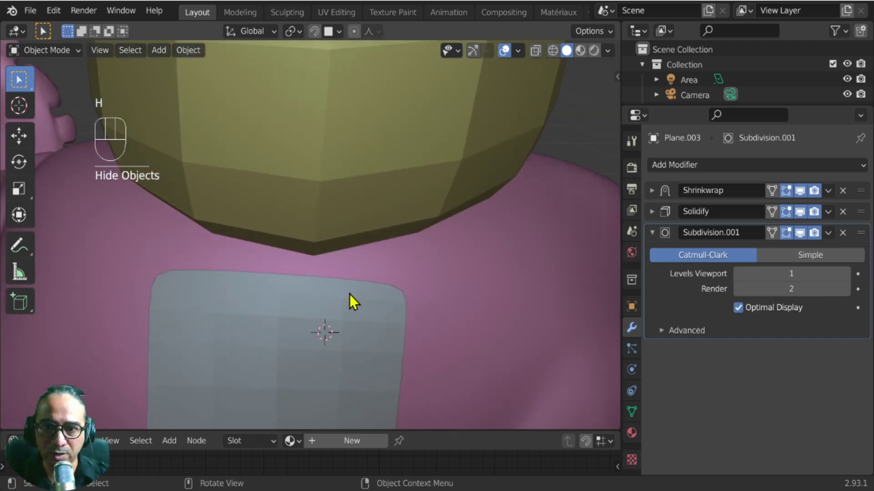
# Set the Shrinkwrap offset of the grey strap to 0.014 m and check its fit around the body.
pyautogui.click(363, 294)
pyautogui.press('Tab')
pyautogui.moveTo(363, 288); pyautogui.dragTo(216, 296, button='middle')
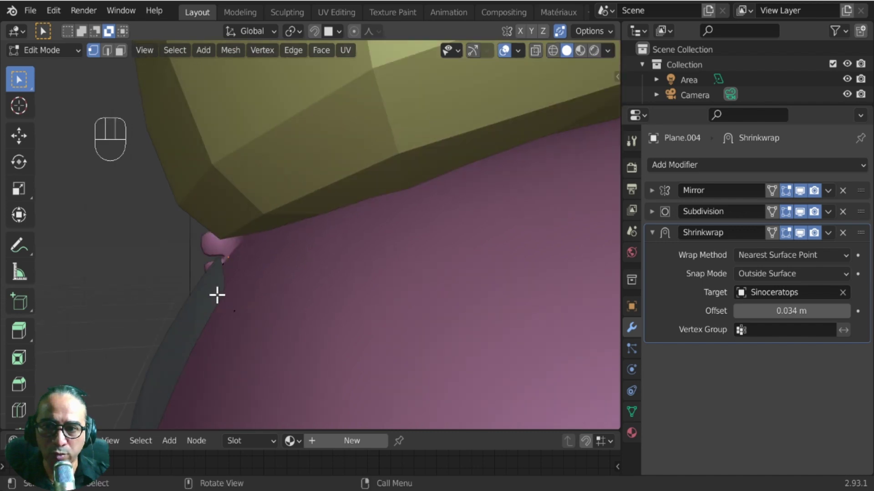
pyautogui.keyDown('shift'); pyautogui.moveTo(780, 310); pyautogui.dragTo(780, 310); pyautogui.keyUp('shift')
pyautogui.scroll(-3, 339, 306)
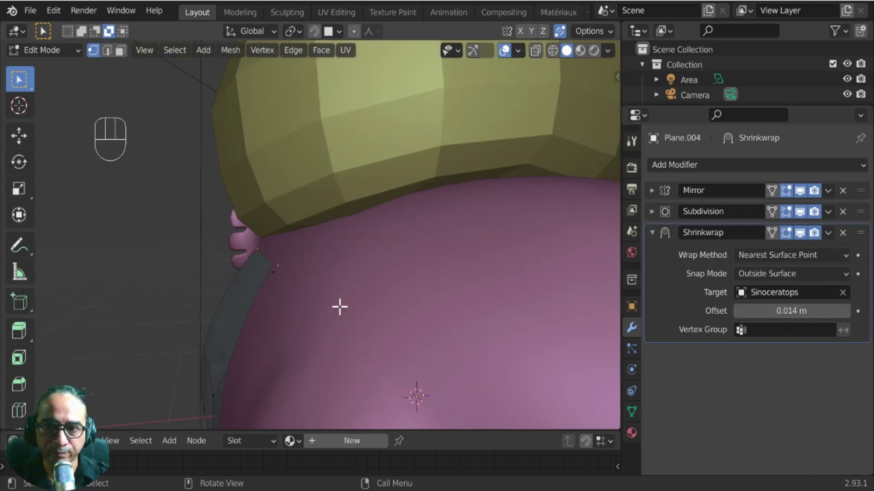
pyautogui.moveTo(339, 306); pyautogui.dragTo(450, 230, button='middle')
pyautogui.scroll(3, 450, 231)
pyautogui.scroll(-4, 427, 297)
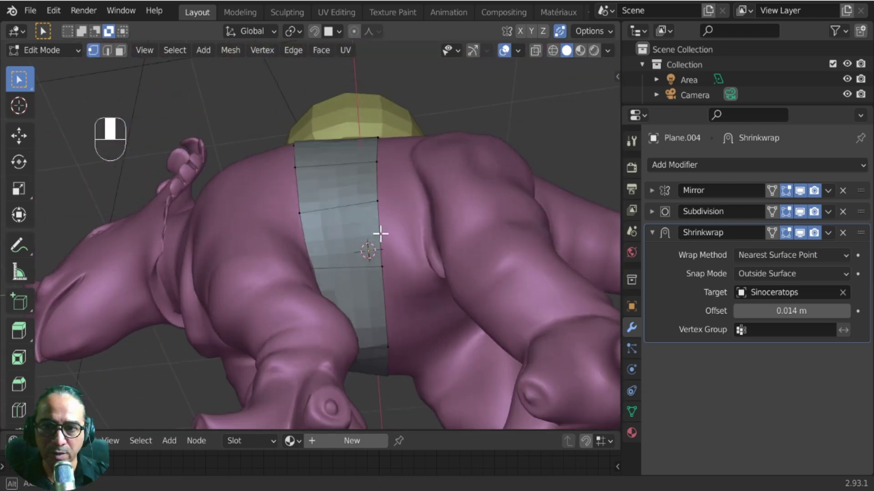
pyautogui.moveTo(381, 234); pyautogui.dragTo(384, 318, button='middle')
pyautogui.scroll(3, 438, 392)
pyautogui.scroll(3, 385, 326)
# Apply the Subdivision and Shrinkwrap modifiers on the strap in object mode.
pyautogui.press('Tab')
pyautogui.scroll(1, 385, 327)
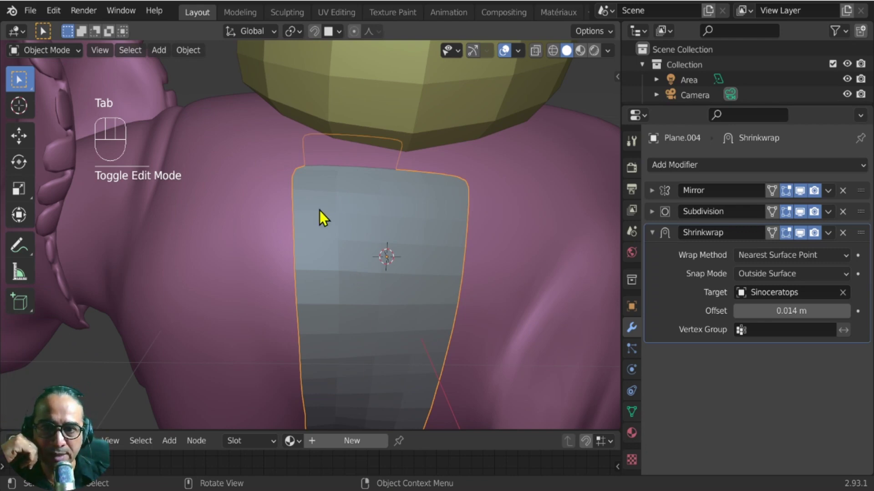
pyautogui.moveTo(320, 210); pyautogui.dragTo(381, 324, button='middle')
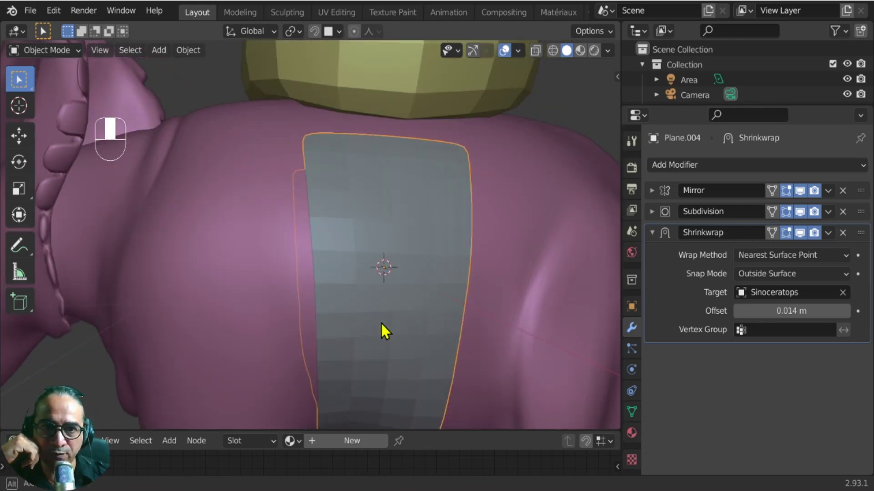
pyautogui.click(828, 212)
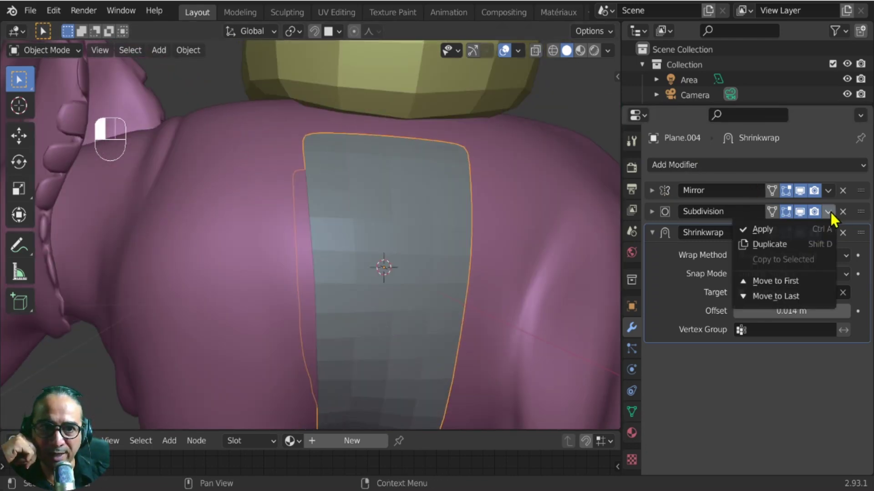
pyautogui.click(797, 229)
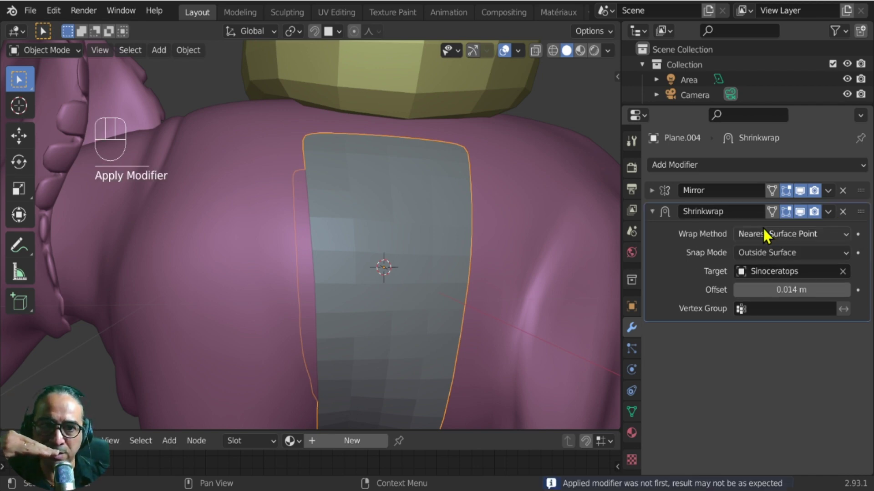
pyautogui.click(828, 212)
pyautogui.click(782, 230)
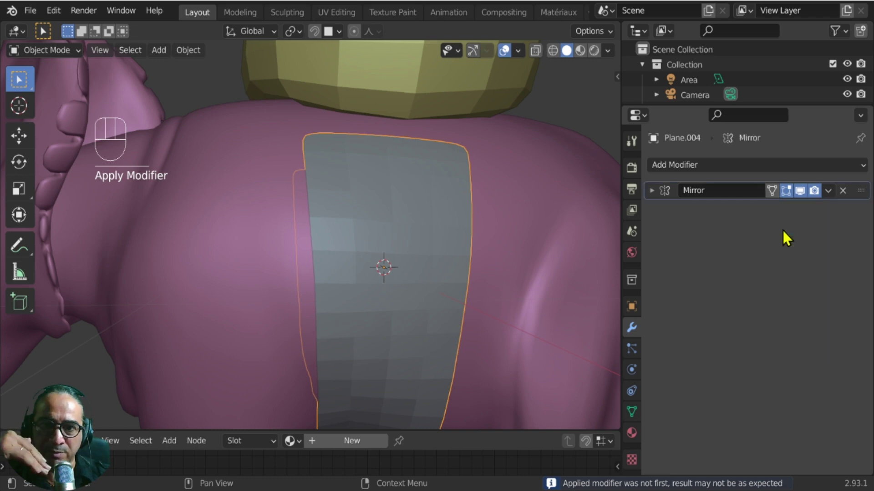
# Inspect the strap's mesh under the belly and undo applying its Subdivision and Shrinkwrap modifiers.
pyautogui.moveTo(439, 285); pyautogui.dragTo(407, 123, button='middle')
pyautogui.scroll(4, 346, 318)
pyautogui.press('Tab')
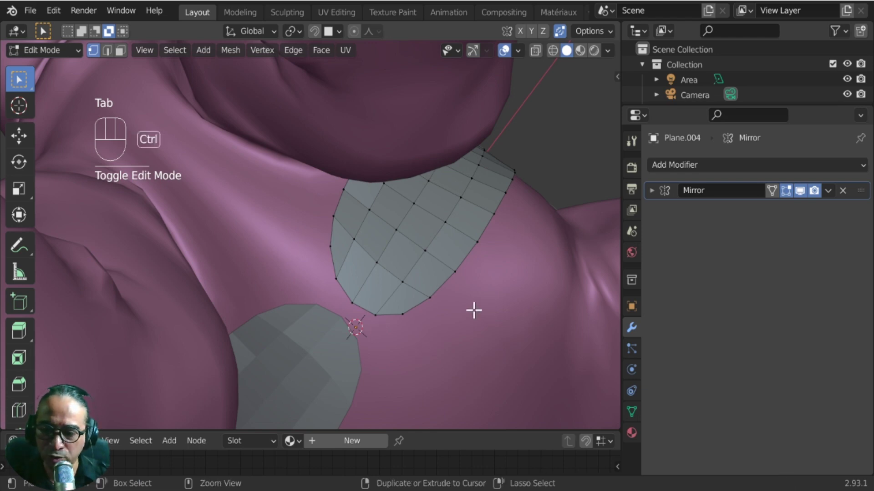
pyautogui.hotkey('ctrl', 'z')
pyautogui.hotkey('ctrl', 'z')
pyautogui.hotkey('ctrl', 'z')
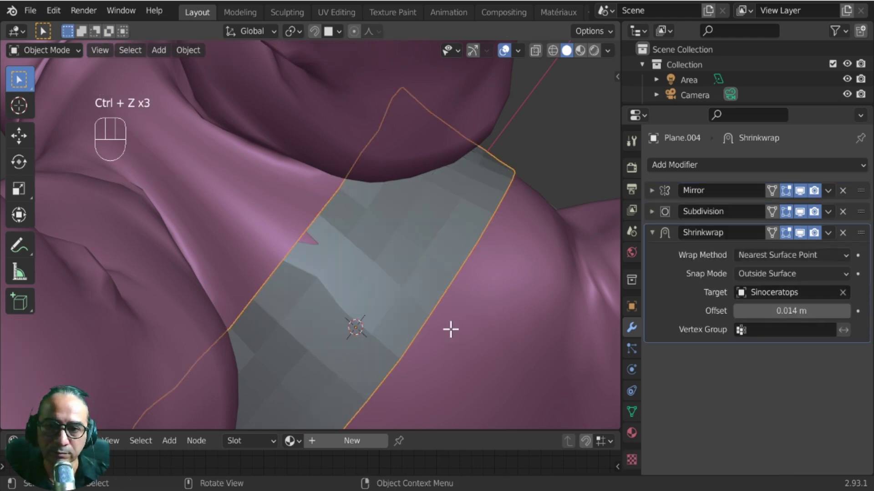
# Show the Mirror modifier's settings and reposition the strap's two end vertices at the belly centre line.
pyautogui.press('Tab')
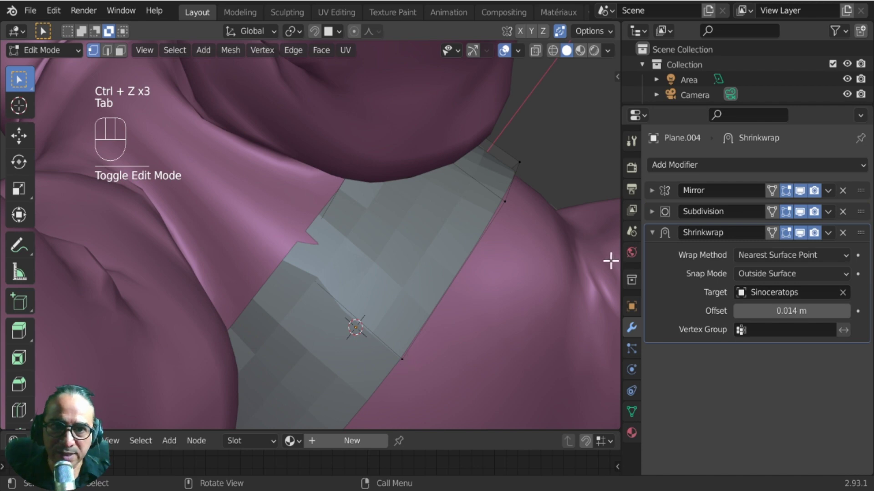
pyautogui.click(651, 190)
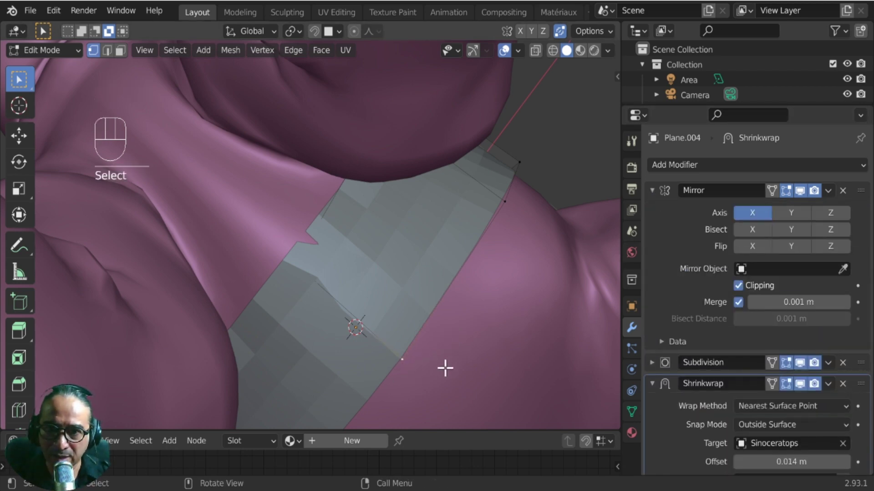
pyautogui.press('g')
pyautogui.click(419, 365)
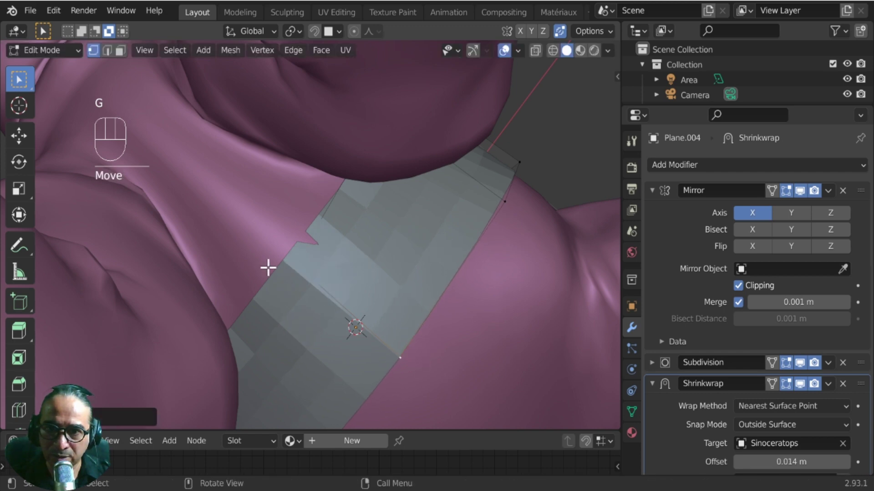
pyautogui.click(293, 268)
pyautogui.press('g')
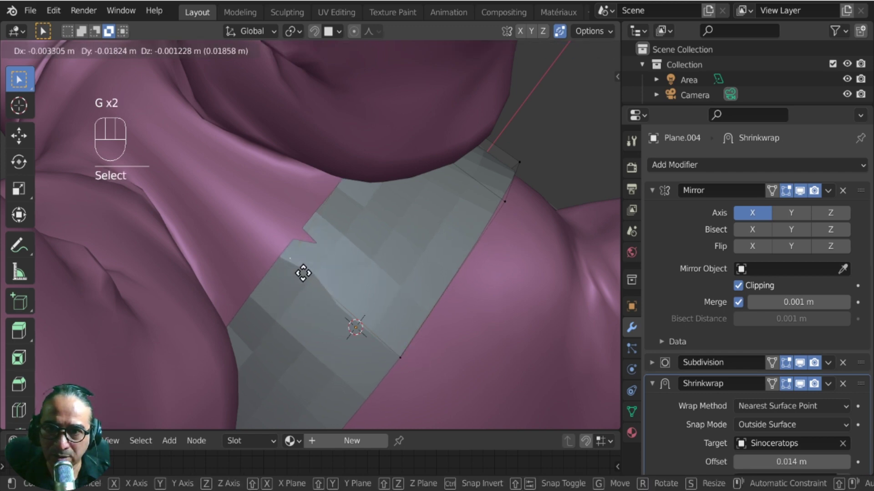
pyautogui.click(303, 277)
pyautogui.click(357, 317)
pyautogui.scroll(-6, 327, 301)
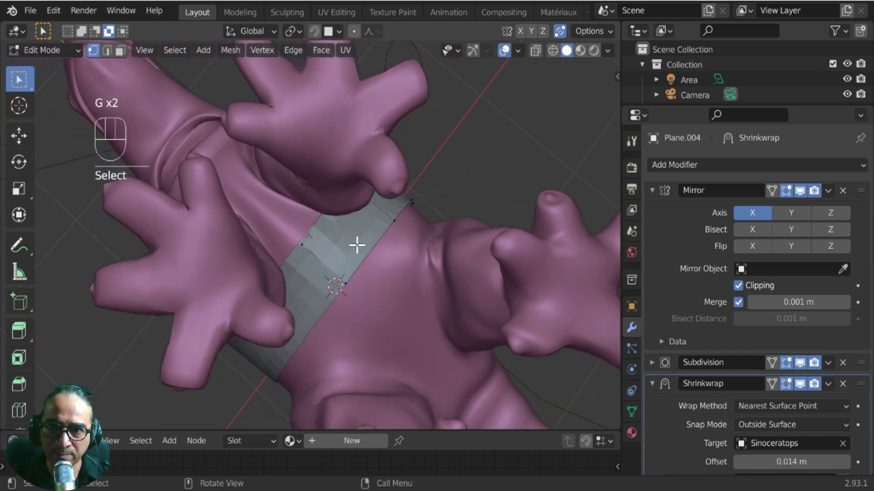
# Return to object mode and apply only the Subdivision modifier on the strap.
pyautogui.moveTo(357, 244); pyautogui.dragTo(195, 260, button='middle')
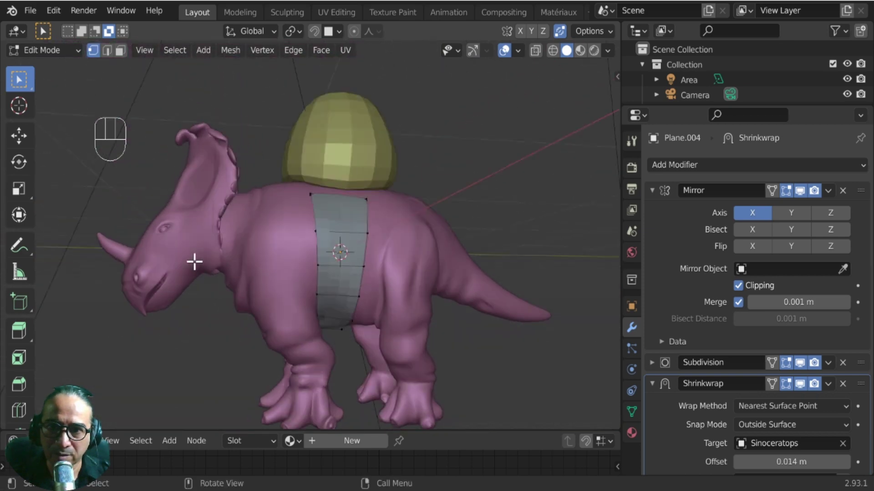
pyautogui.scroll(2, 269, 269)
pyautogui.press('Tab')
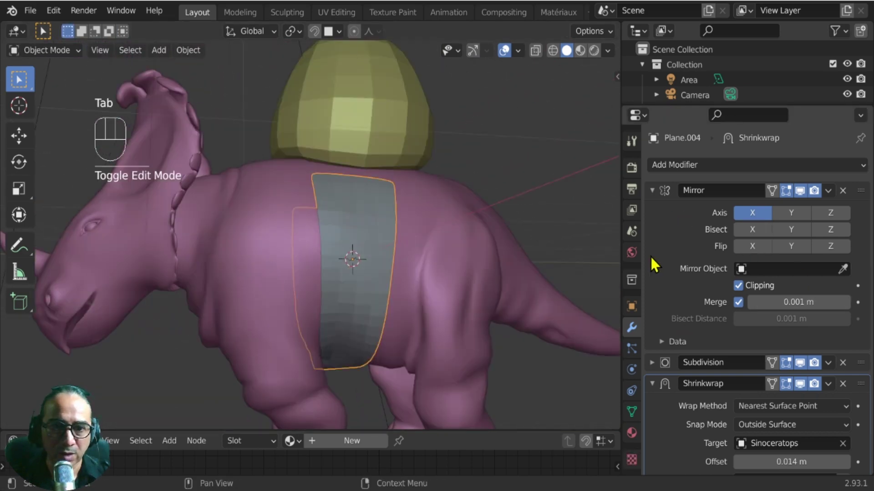
pyautogui.click(651, 190)
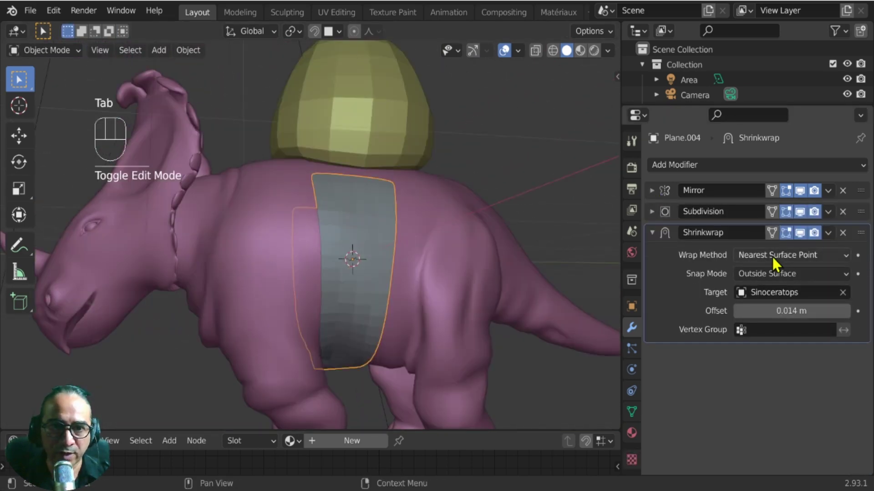
pyautogui.click(828, 211)
pyautogui.click(787, 235)
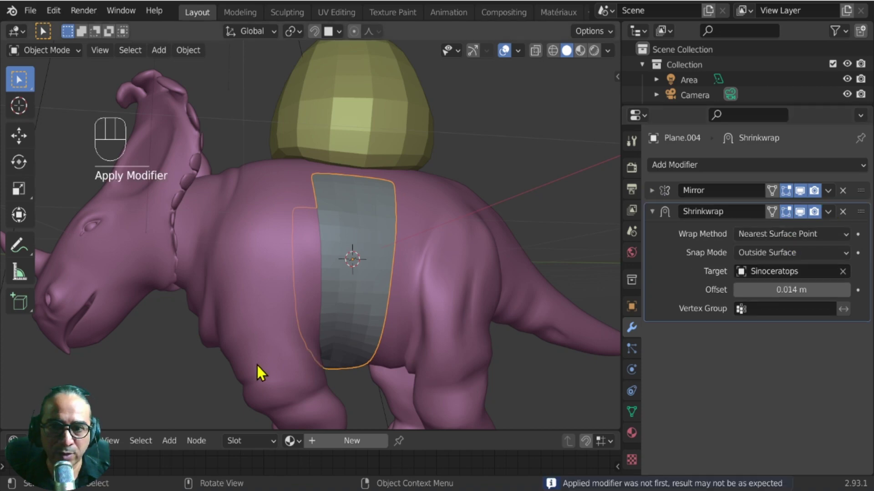
# Check the strap's mirror seam under the belly and undo applying the Subdivision modifier.
pyautogui.moveTo(258, 365); pyautogui.dragTo(326, 214, button='middle')
pyautogui.scroll(2, 431, 297)
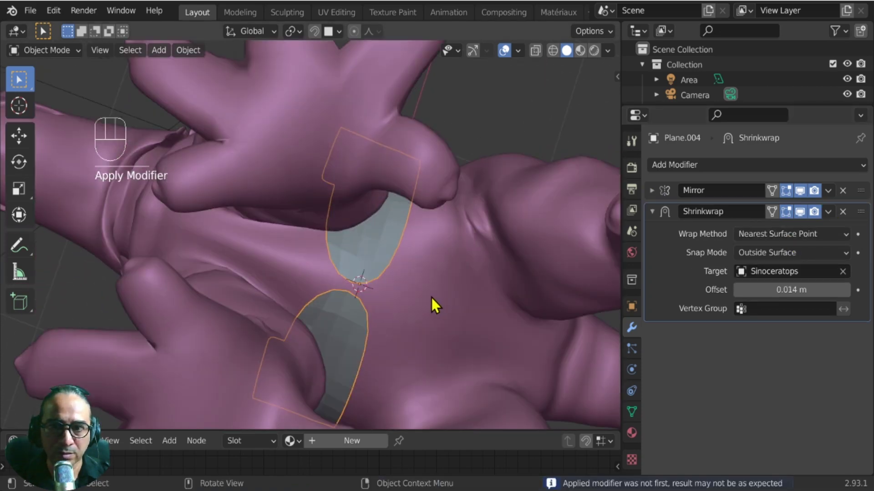
pyautogui.press('Tab')
pyautogui.hotkey('ctrl', 'z')
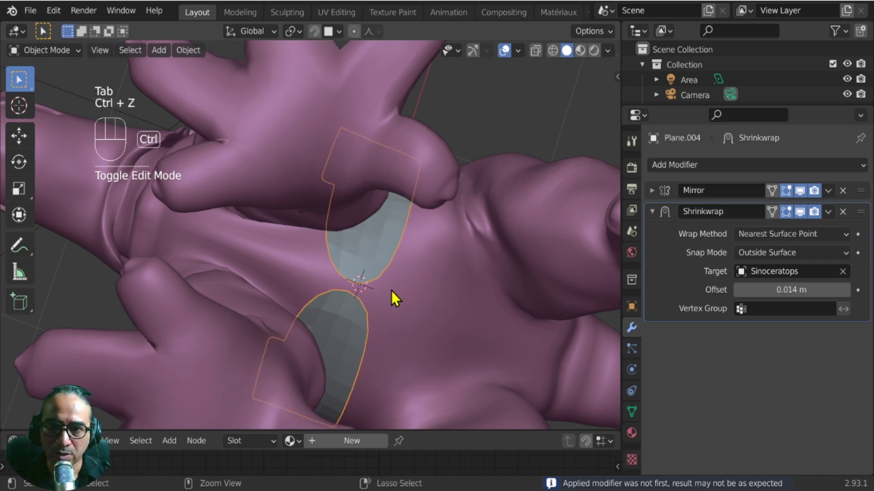
pyautogui.hotkey('ctrl', 'z')
# Adjust the strap's front and rear belly vertices once more along the mirror seam.
pyautogui.scroll(3, 391, 291)
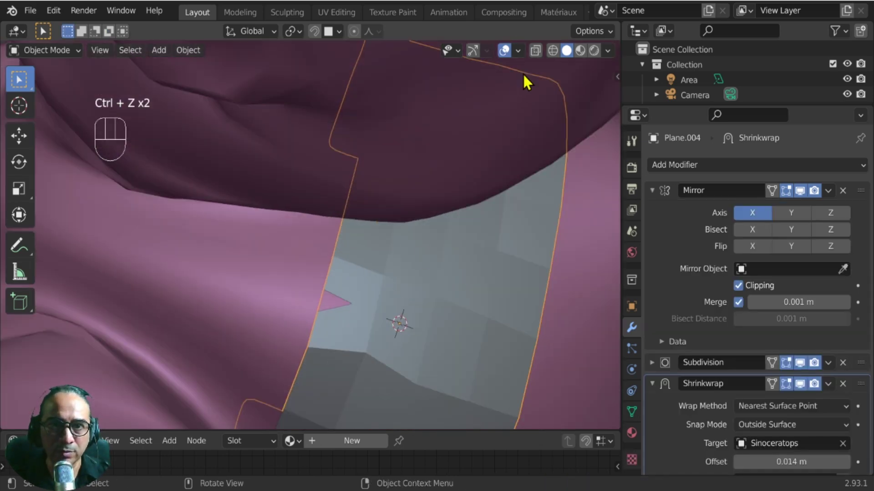
pyautogui.press('Tab')
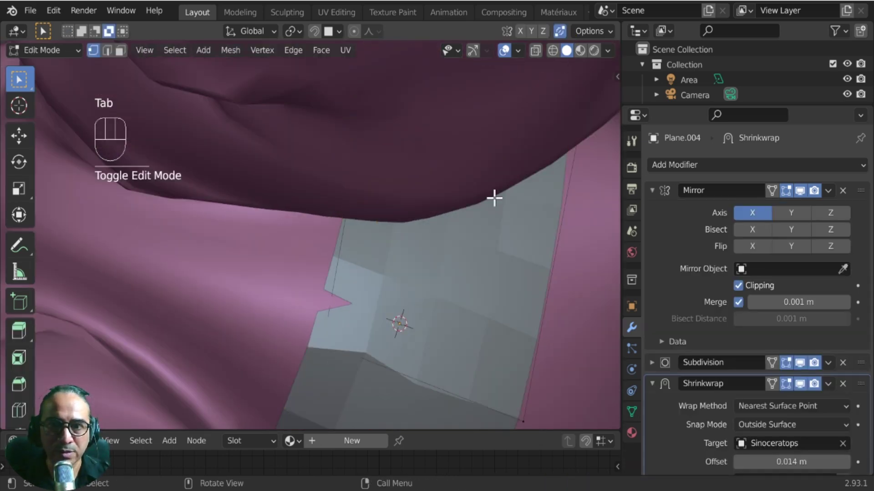
pyautogui.click(343, 359)
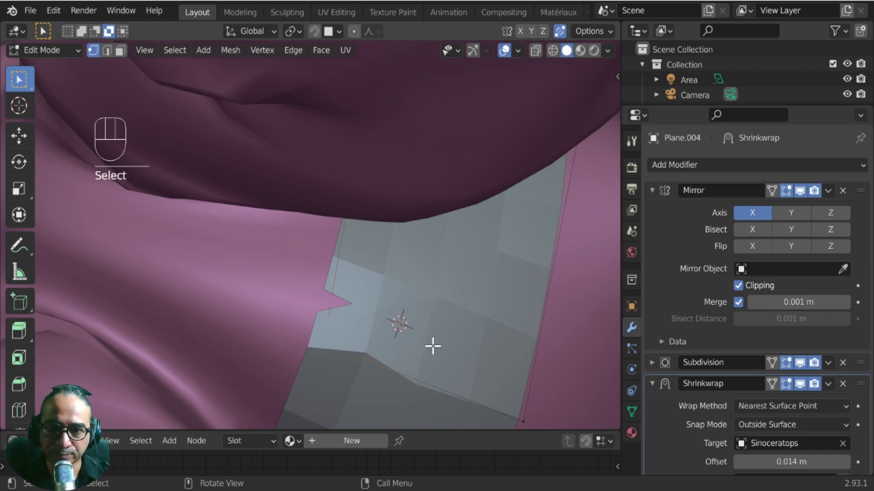
pyautogui.scroll(-2, 399, 357)
pyautogui.press('g')
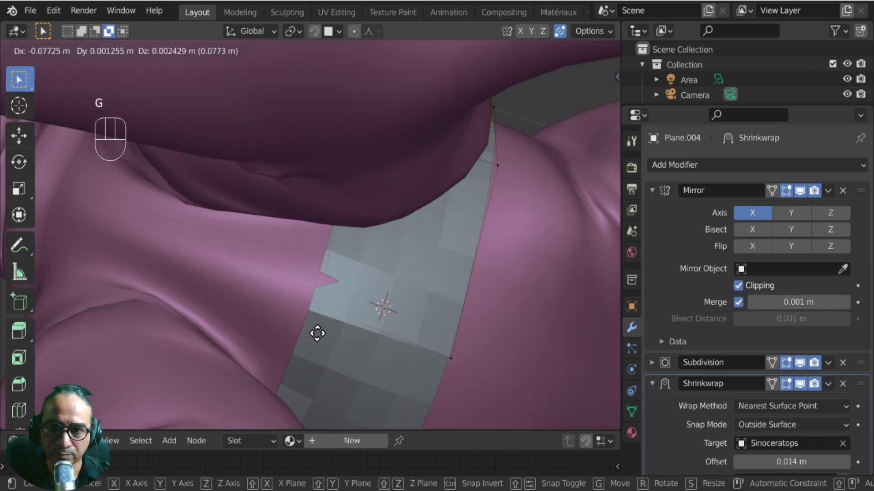
pyautogui.click(323, 335)
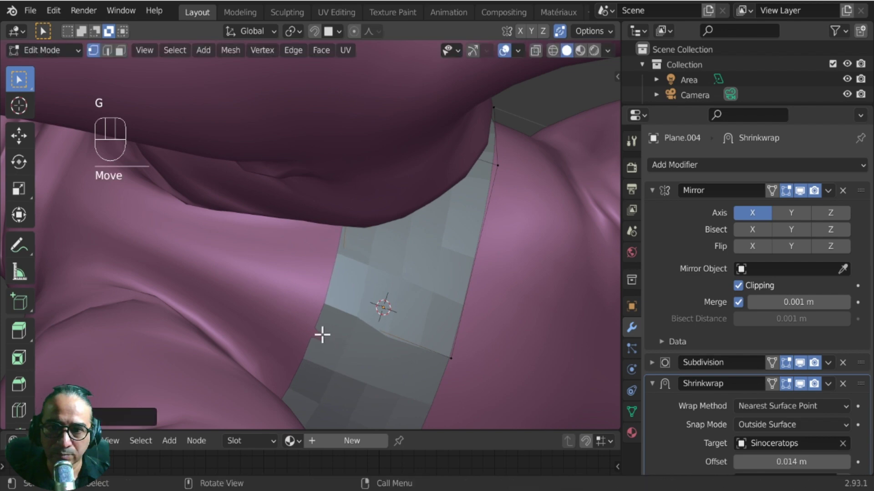
pyautogui.click(449, 359)
pyautogui.press('g')
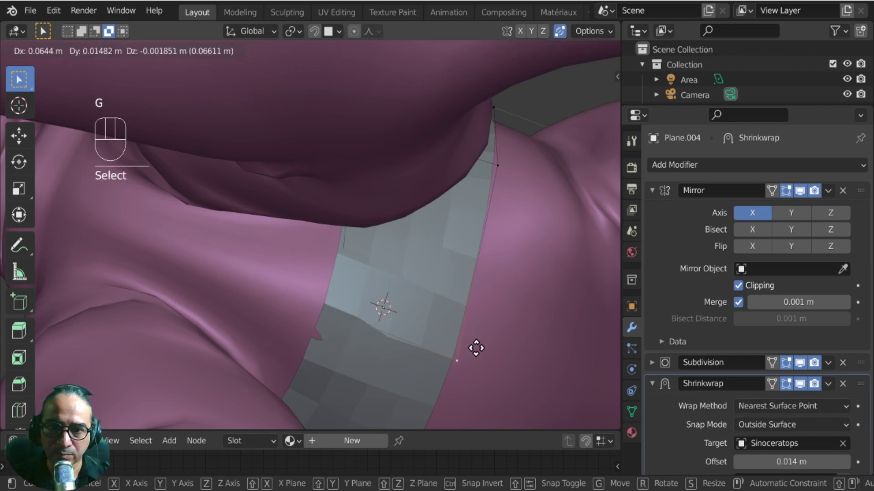
pyautogui.click(472, 349)
pyautogui.scroll(4, 425, 343)
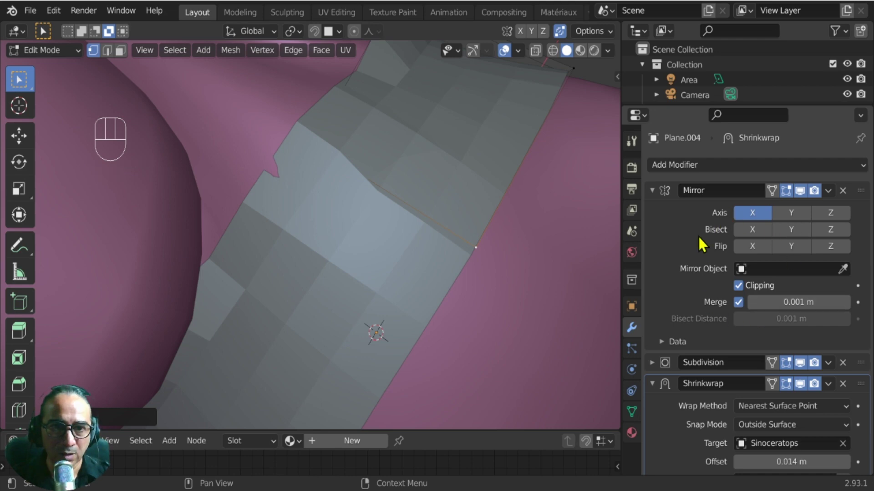
# Leave the strap mesh and apply its Subdivision modifier, keeping Mirror and Shrinkwrap live.
pyautogui.scroll(-4, 431, 209)
pyautogui.press('Tab')
pyautogui.scroll(-3, 425, 220)
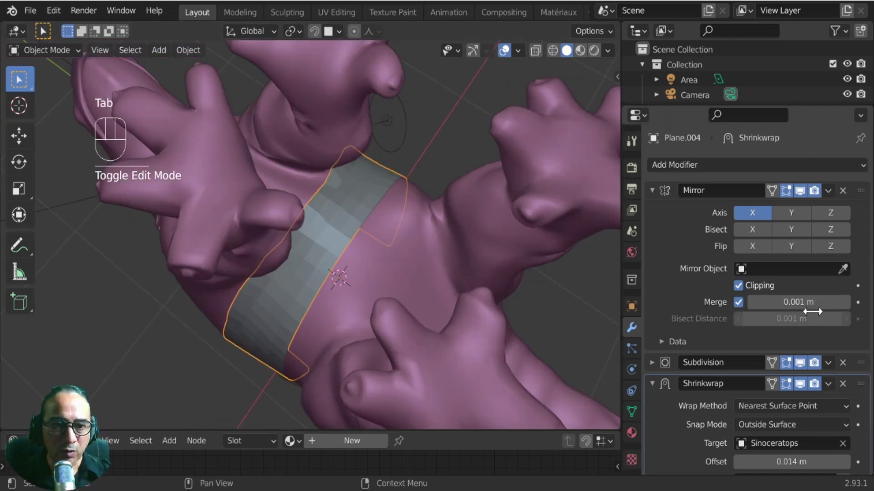
pyautogui.click(827, 362)
pyautogui.click(799, 380)
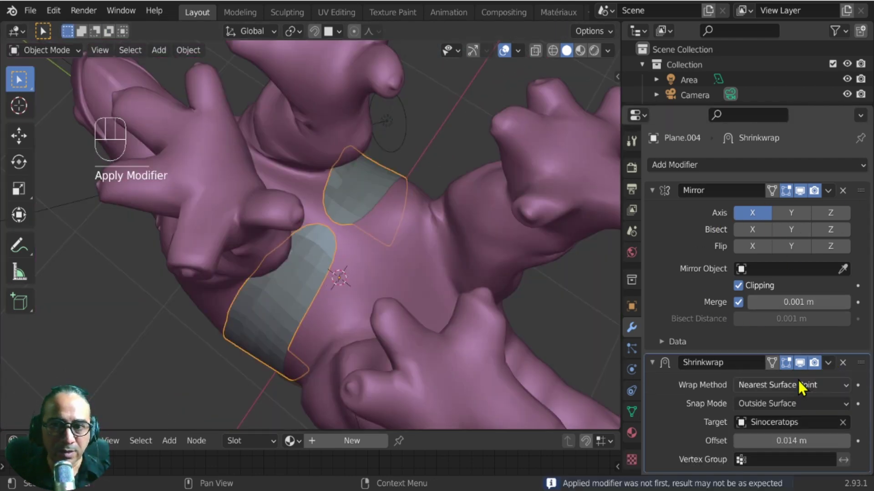
# Edit the strap mesh and move the rear corner vertex of its belly end to the mirror seam.
pyautogui.scroll(4, 432, 277)
pyautogui.press('Tab')
pyautogui.click(384, 217)
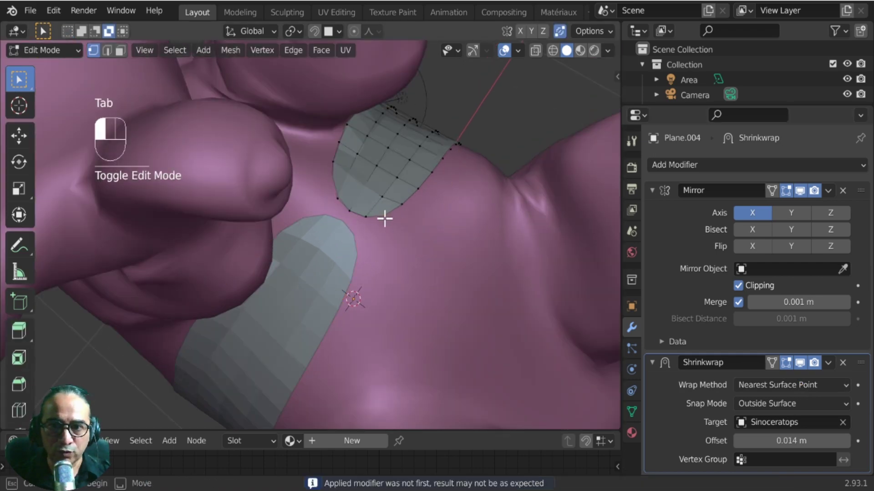
pyautogui.moveTo(378, 236); pyautogui.dragTo(357, 259, button='middle')
pyautogui.press('g')
pyautogui.click(323, 240)
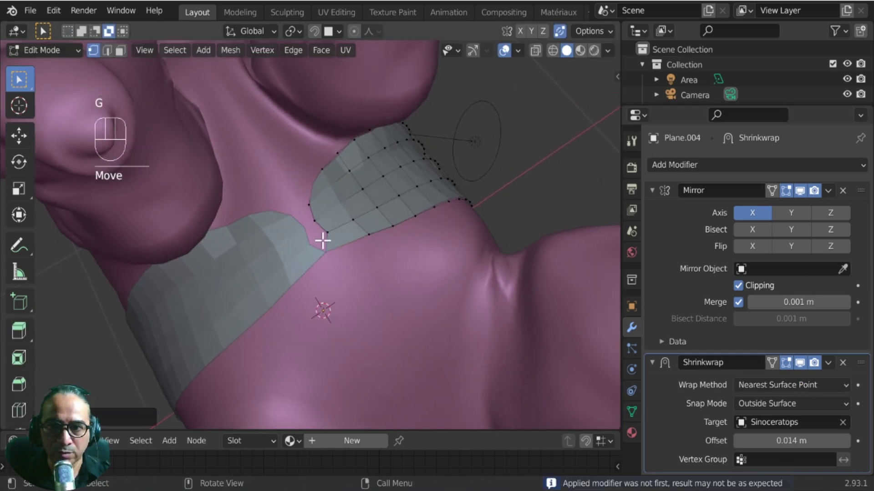
# Move the neighbouring vertices of the strap's belly end onto the mirror seam, working towards the front edge.
pyautogui.press('g')
pyautogui.click(312, 220)
pyautogui.click(310, 222)
pyautogui.press('g')
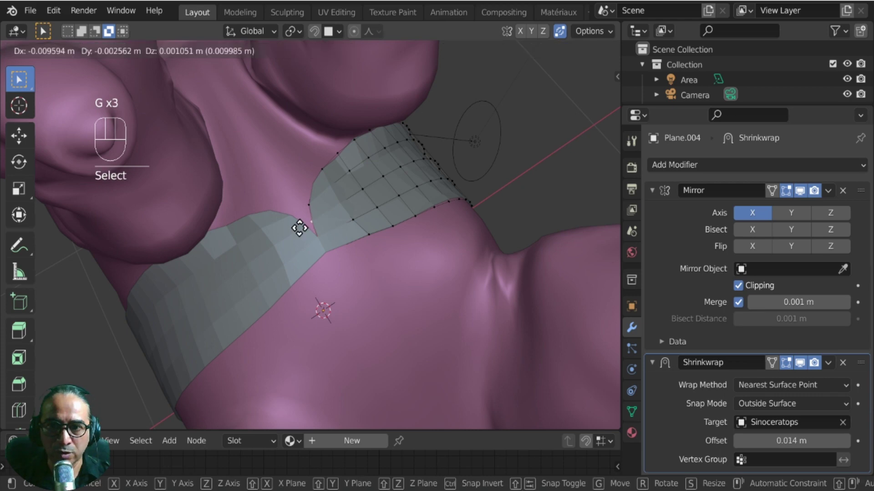
pyautogui.click(308, 205)
pyautogui.click(291, 212)
pyautogui.press('g')
pyautogui.click(312, 180)
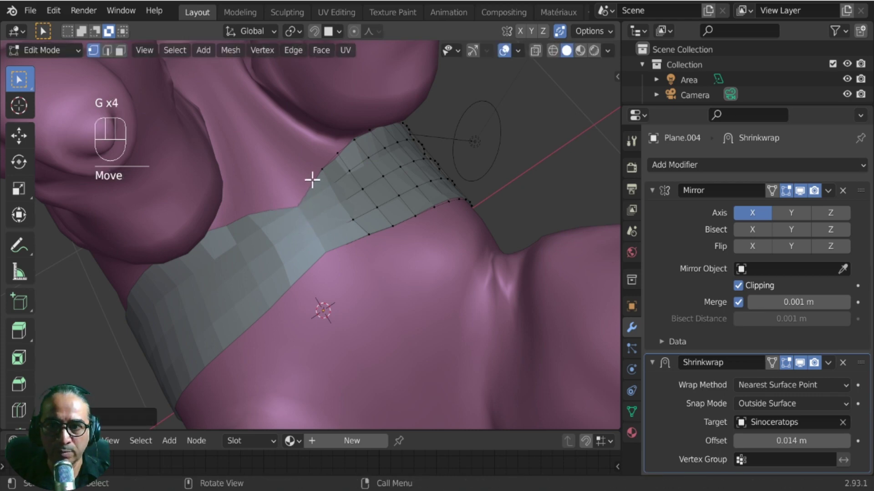
pyautogui.click(315, 173)
pyautogui.press('g')
pyautogui.click(295, 194)
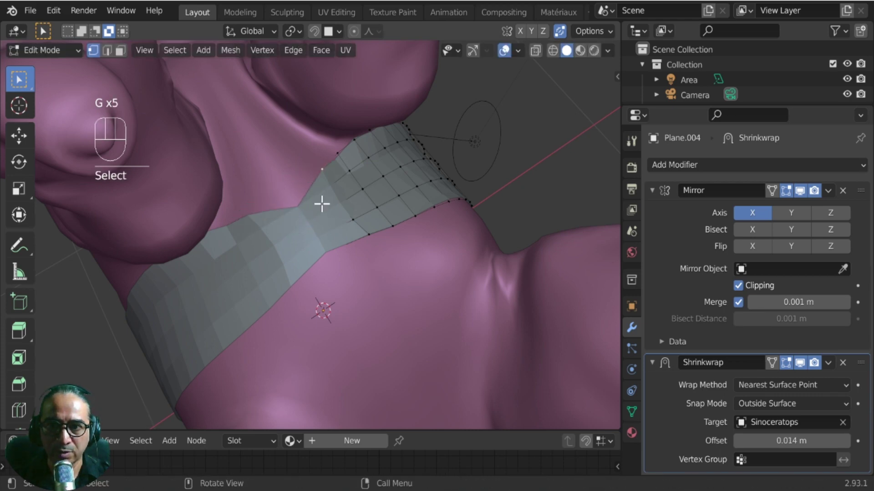
# Find the hidden front corner vertex of the belly end using X-ray and move it to the mirror seam.
pyautogui.scroll(3, 319, 159)
pyautogui.click(534, 53)
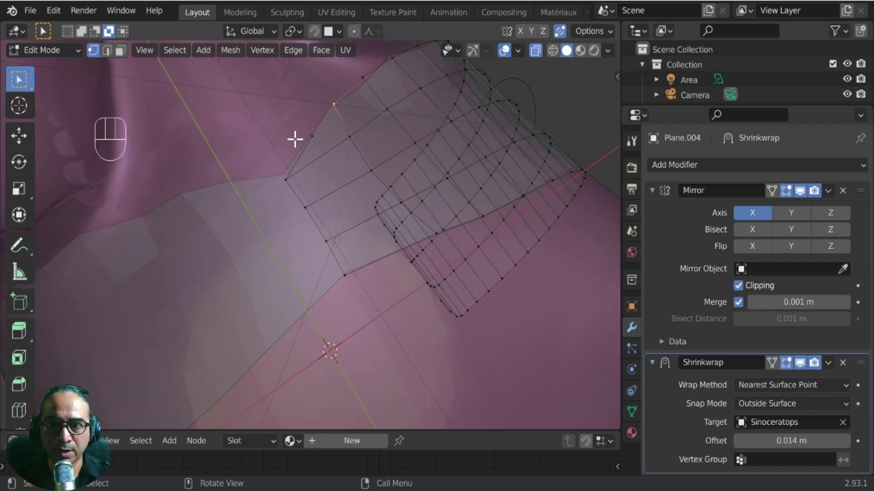
pyautogui.click(505, 51)
pyautogui.click(505, 50)
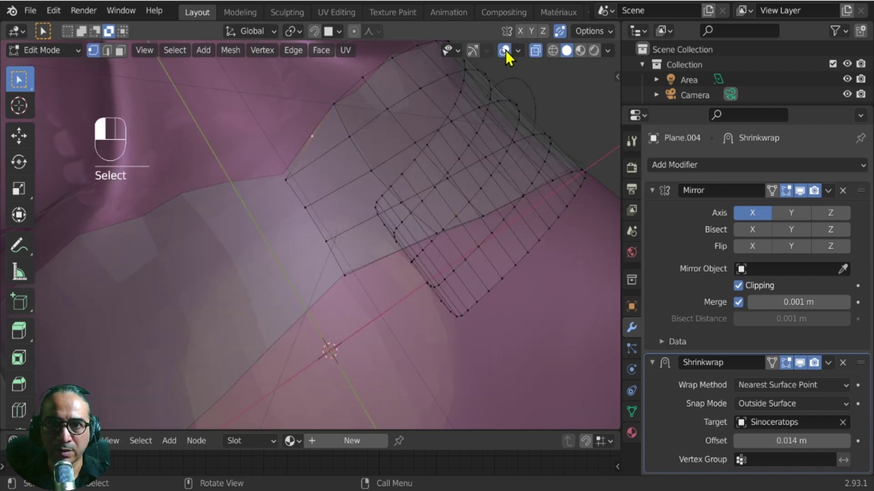
pyautogui.click(535, 50)
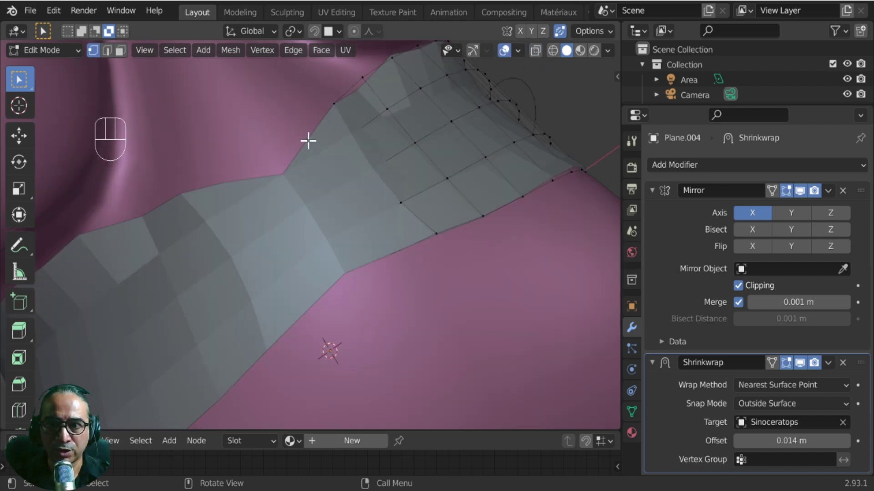
pyautogui.press('g')
pyautogui.click(279, 218)
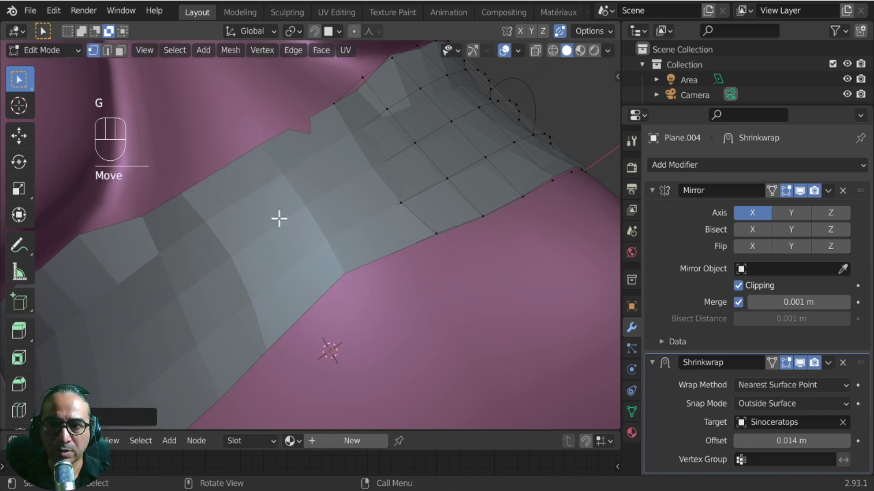
# Fine-tune the strap's rear and middle belly vertices along the mirror seam and leave the mesh.
pyautogui.scroll(-4, 279, 219)
pyautogui.click(323, 259)
pyautogui.press('g')
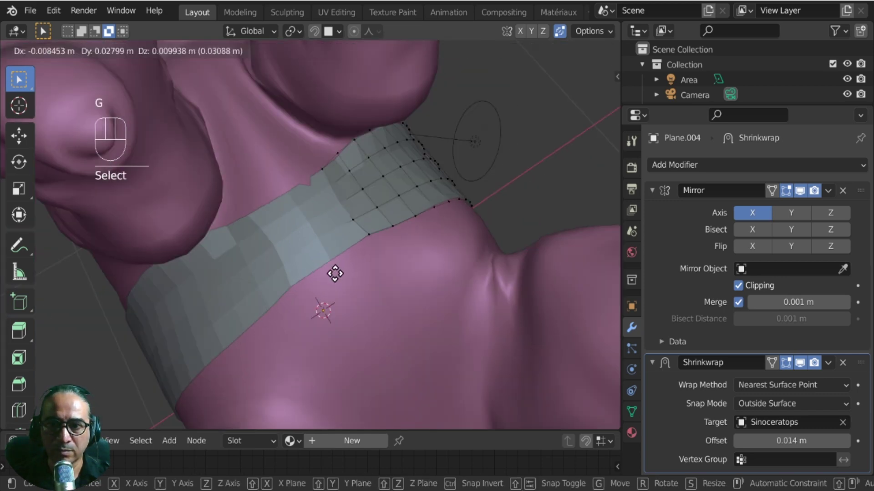
pyautogui.click(314, 238)
pyautogui.press('g')
pyautogui.click(285, 220)
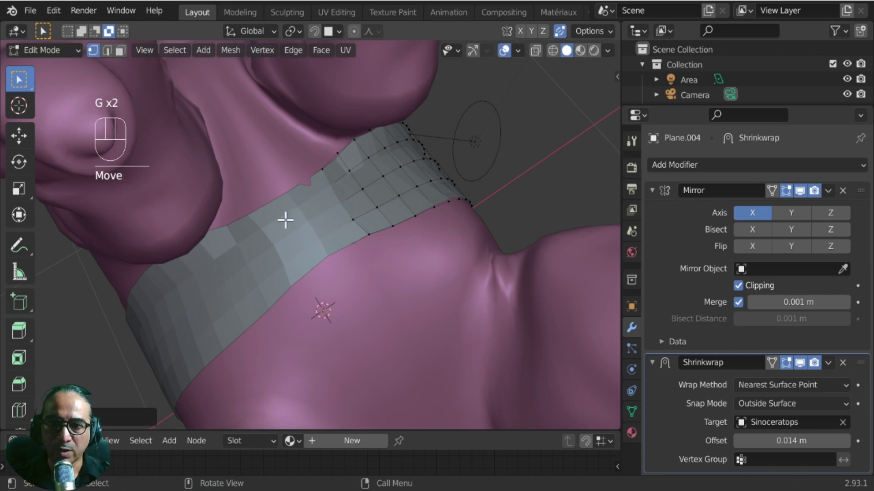
pyautogui.moveTo(285, 220); pyautogui.dragTo(241, 263, button='middle')
pyautogui.scroll(-5, 241, 263)
pyautogui.moveTo(293, 111); pyautogui.dragTo(137, 225, button='middle')
pyautogui.scroll(3, 312, 258)
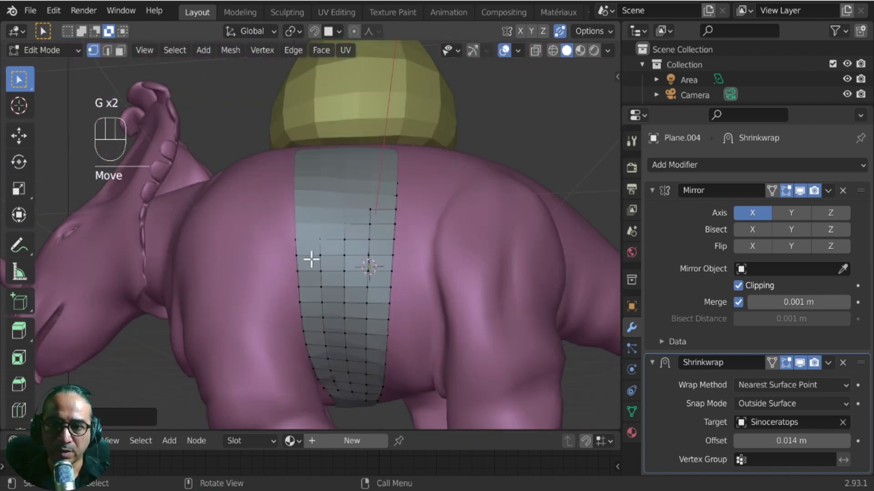
pyautogui.press('Tab')
# Set the strap's Shrinkwrap offset to 0.011 m and apply the Shrinkwrap modifier.
pyautogui.moveTo(321, 276)
pyautogui.mouseDown(button='middle')
pyautogui.moveTo(297, 249)
pyautogui.moveTo(312, 289)
pyautogui.mouseUp(button='middle')
pyautogui.scroll(4, 343, 331)
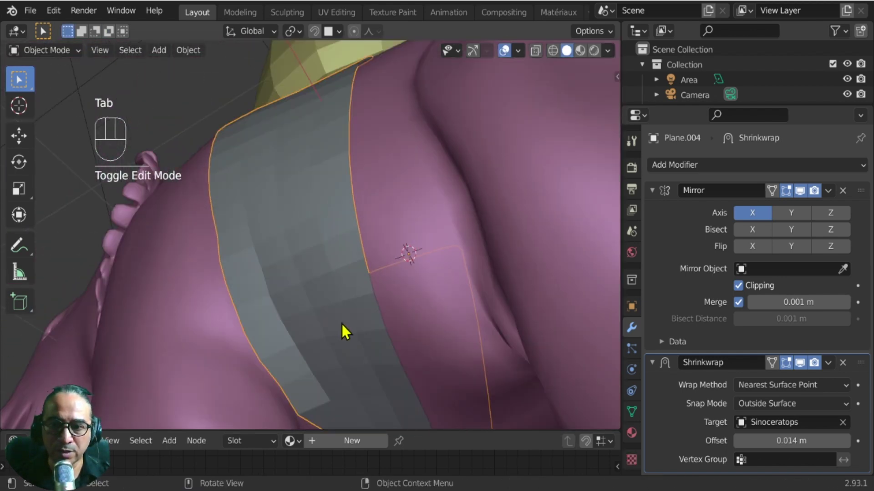
pyautogui.click(828, 362)
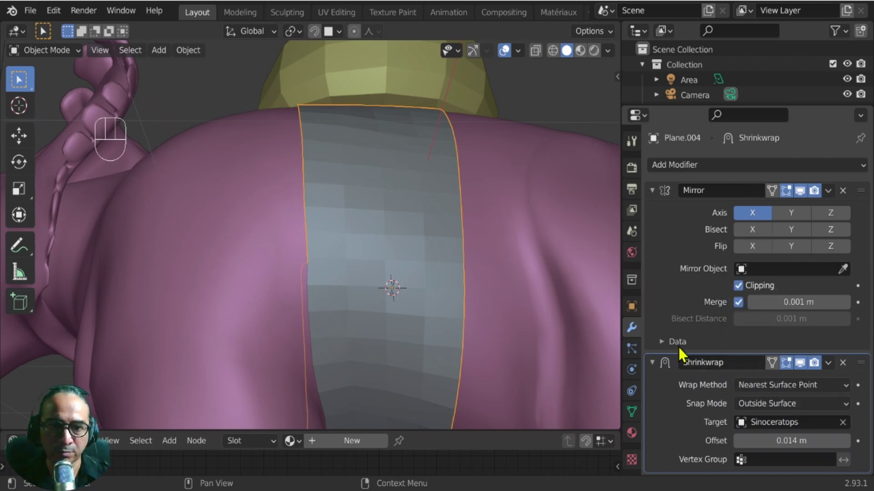
pyautogui.scroll(-3, 351, 279)
pyautogui.moveTo(351, 279); pyautogui.dragTo(769, 364, button='middle')
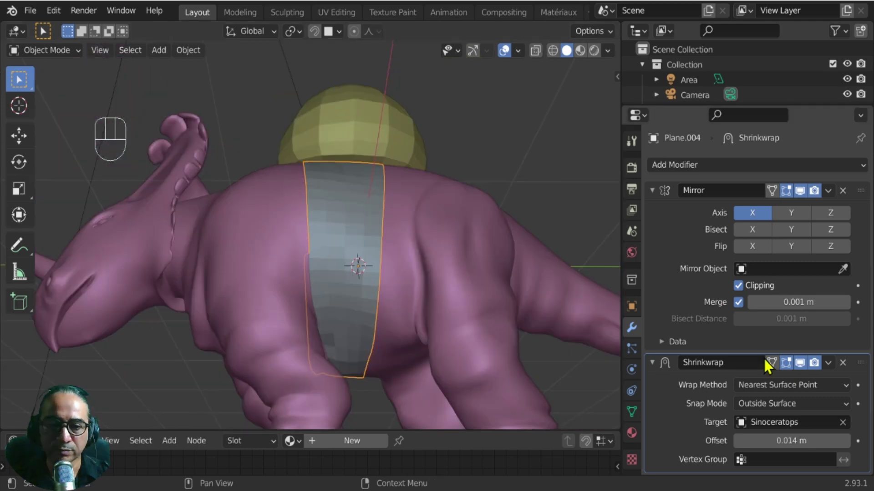
pyautogui.click(827, 362)
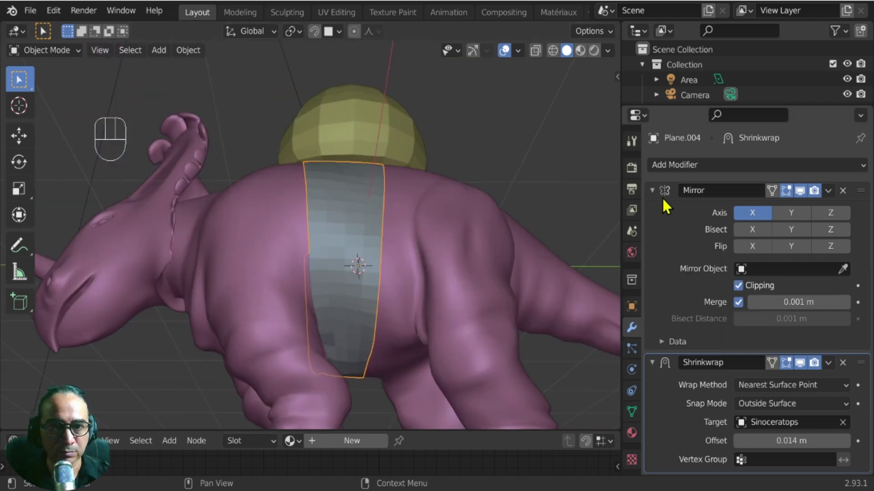
pyautogui.click(652, 191)
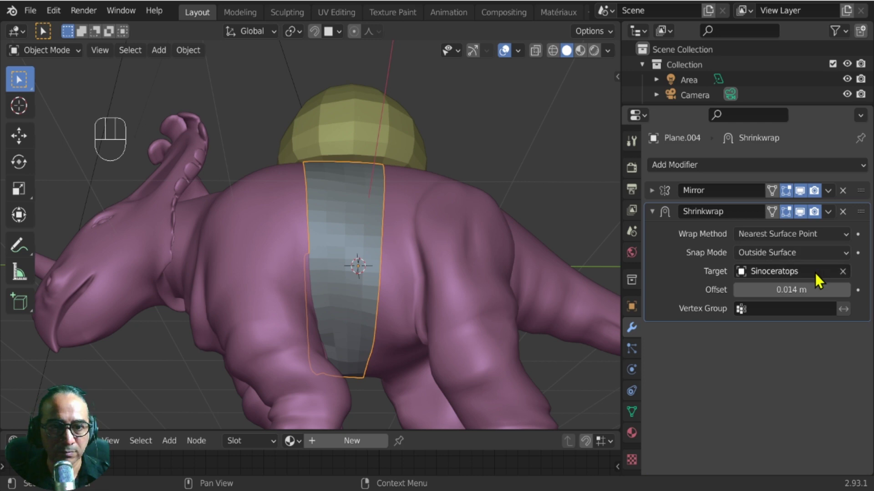
pyautogui.moveTo(791, 290)
pyautogui.keyDown('shift'); pyautogui.mouseDown()
pyautogui.moveTo(764, 290)
pyautogui.moveTo(780, 290)
pyautogui.mouseUp(); pyautogui.keyUp('shift')
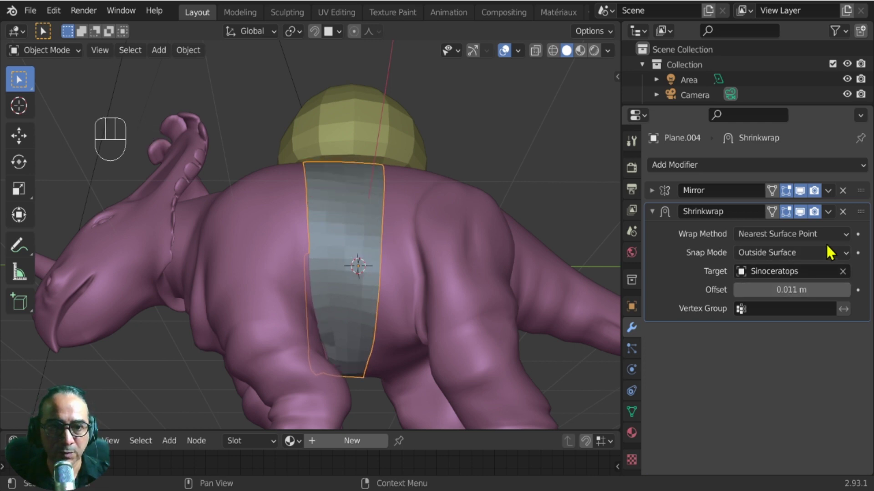
pyautogui.click(827, 213)
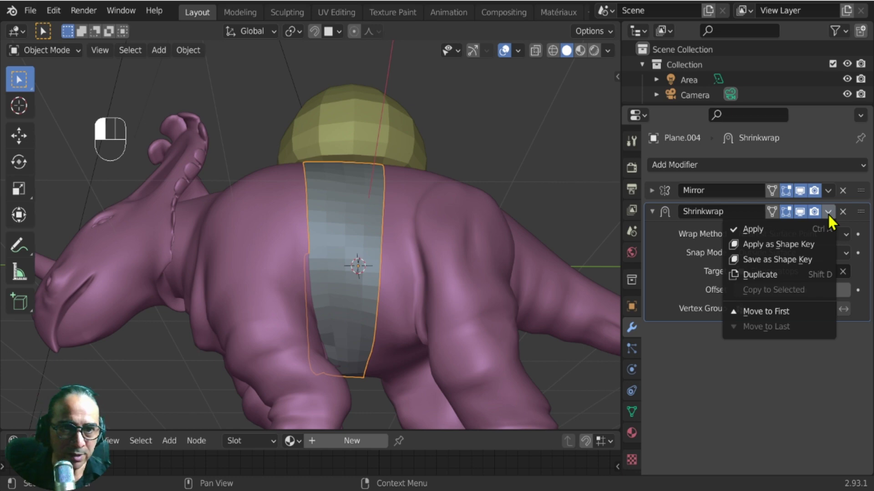
pyautogui.click(790, 230)
# Try to extrude the entire strap mesh, undo the extrusion and return to object mode.
pyautogui.moveTo(318, 273); pyautogui.dragTo(322, 348, button='middle')
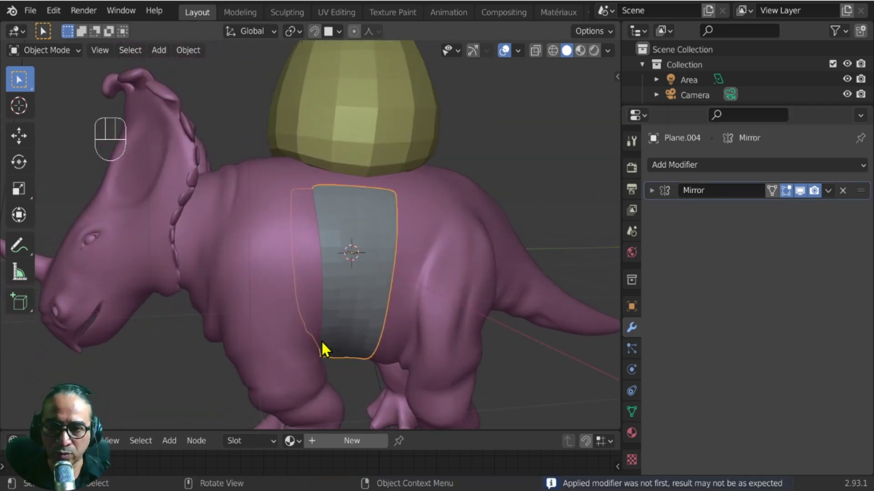
pyautogui.press('Tab')
pyautogui.scroll(3, 400, 295)
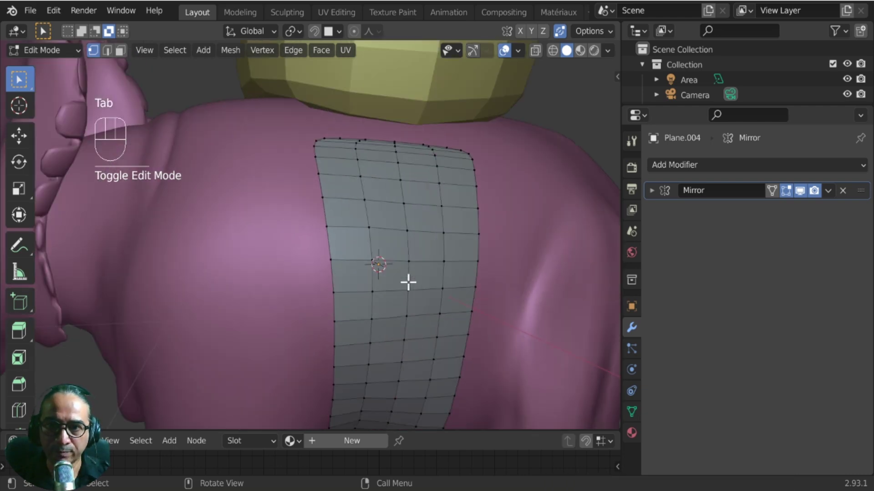
pyautogui.press('a')
pyautogui.scroll(3, 441, 359)
pyautogui.moveTo(432, 384); pyautogui.dragTo(447, 394, button='middle')
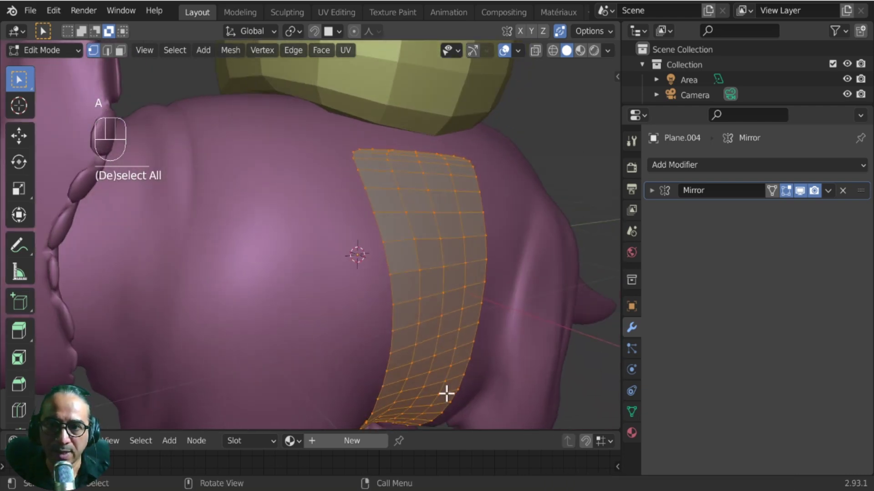
pyautogui.press('e')
pyautogui.rightClick(482, 371)
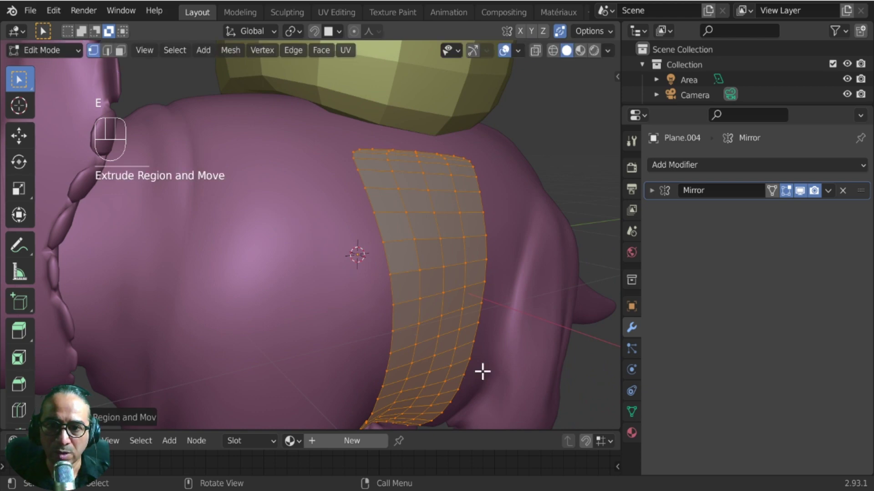
pyautogui.hotkey('ctrl', 'z')
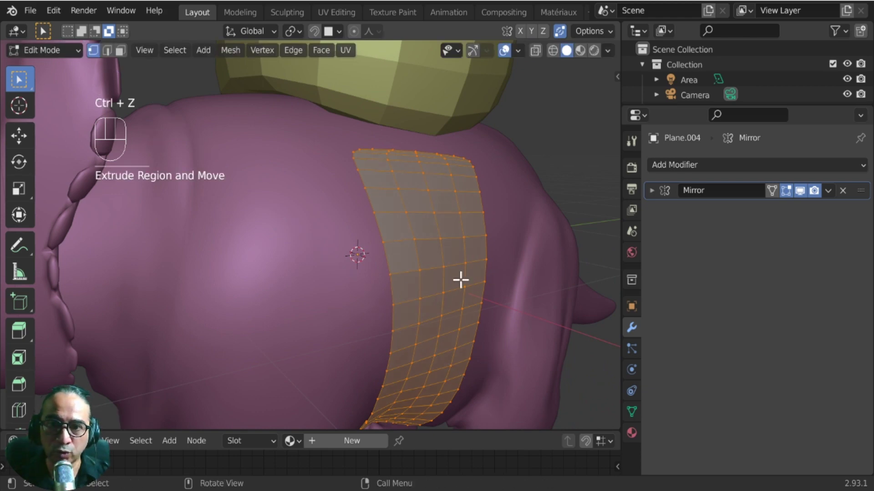
pyautogui.hotkey('ctrl', 'z')
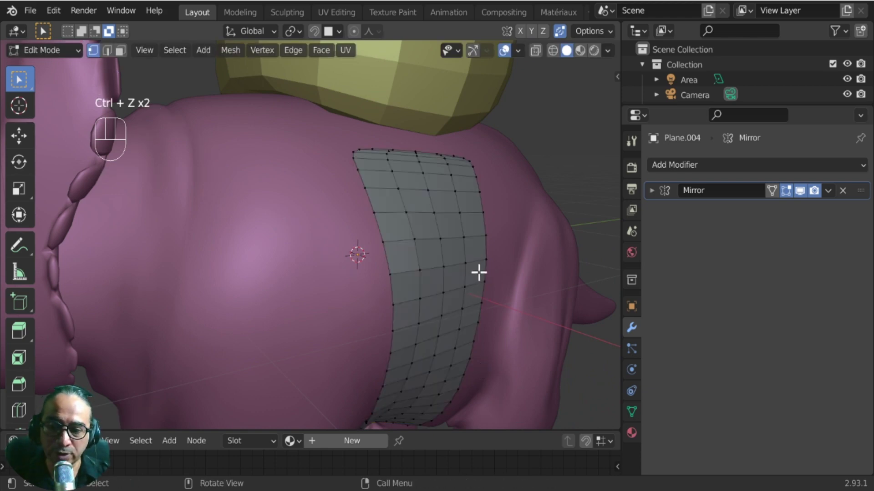
pyautogui.press('a')
pyautogui.press('Tab')
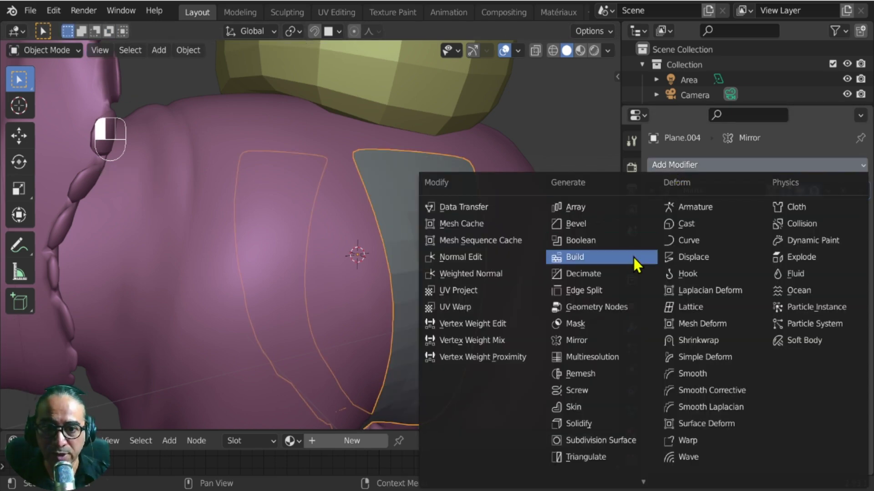
# Try a Skin modifier on the strap, remove it and add a Solidify modifier instead.
pyautogui.click(580, 406)
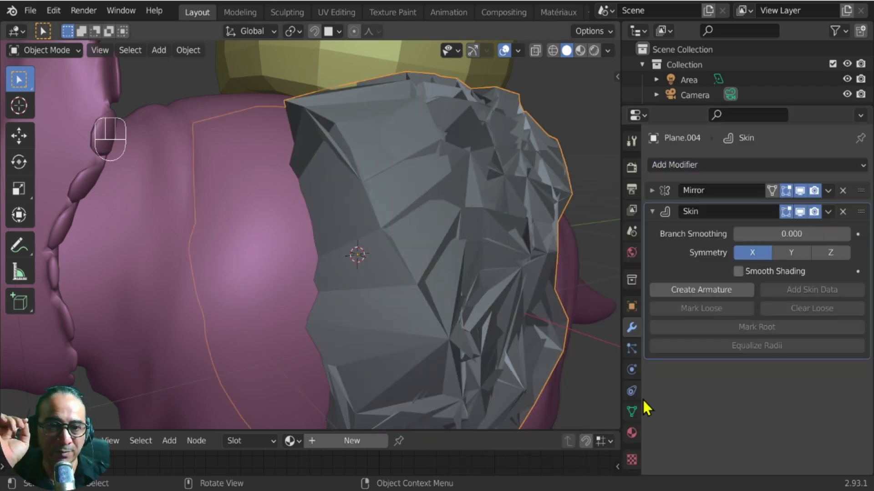
pyautogui.click(843, 211)
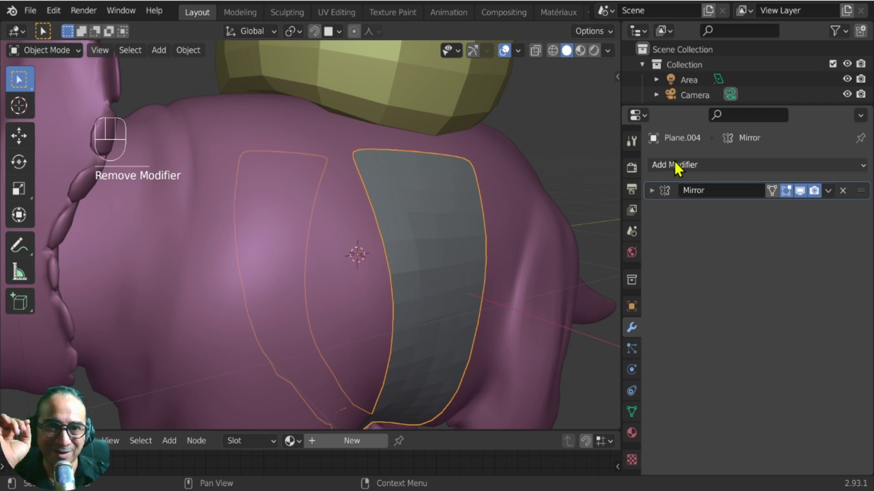
pyautogui.click(694, 165)
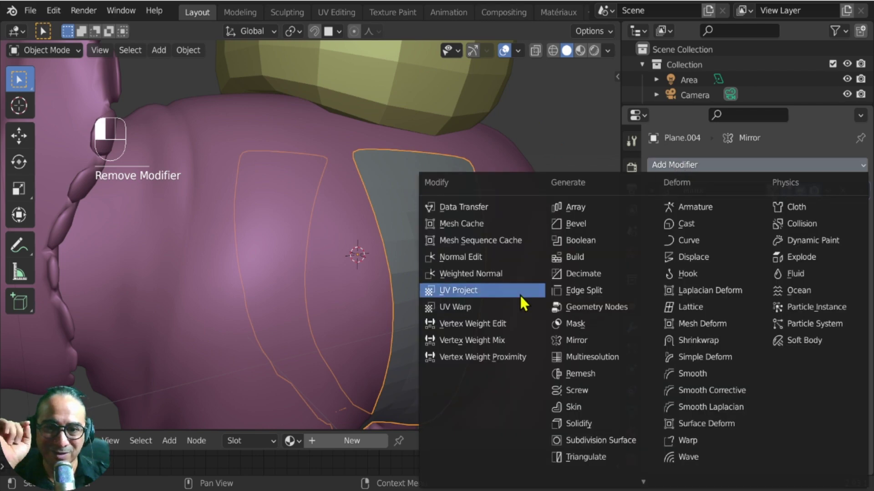
pyautogui.click(586, 425)
# Set the strap's Solidify thickness to -0.07 m.
pyautogui.scroll(5, 392, 247)
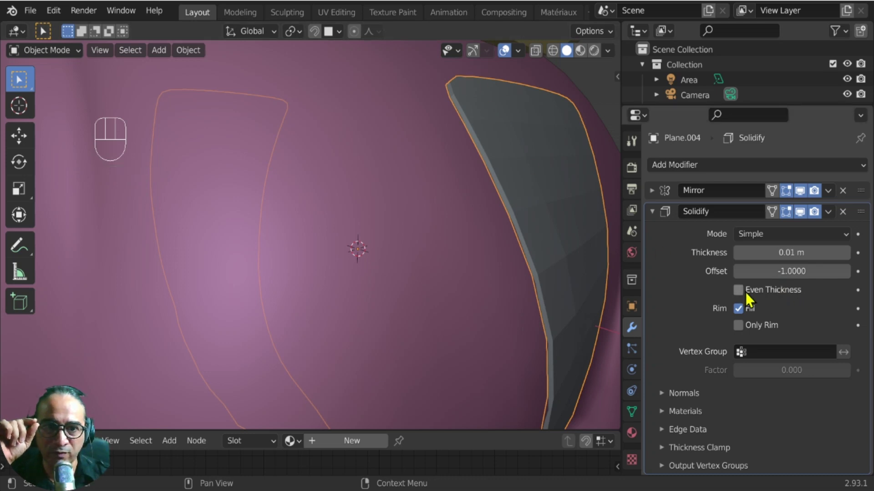
pyautogui.moveTo(792, 253); pyautogui.dragTo(737, 252)
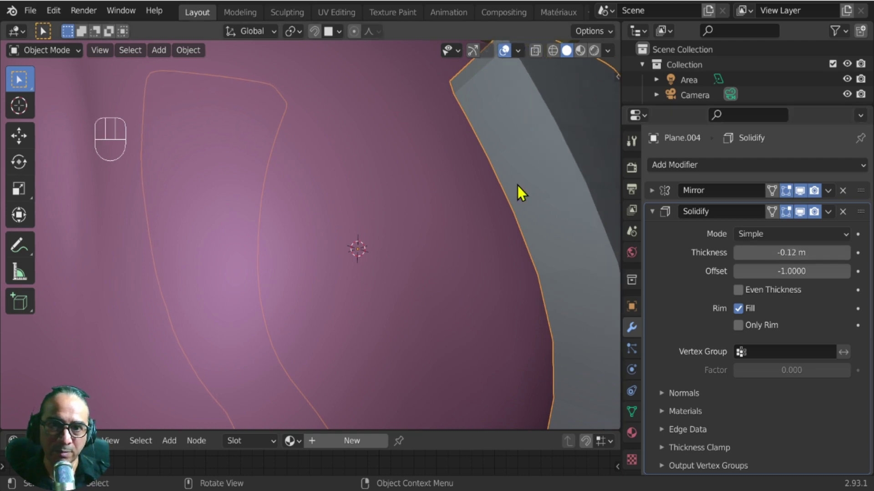
pyautogui.scroll(-6, 517, 185)
pyautogui.moveTo(792, 253); pyautogui.dragTo(812, 253)
# Set the Solidify offset to -0.9865 and test Even Thickness while checking the strap's seam under the belly.
pyautogui.moveTo(482, 255); pyautogui.dragTo(506, 314, button='middle')
pyautogui.scroll(3, 448, 200)
pyautogui.scroll(-3, 506, 314)
pyautogui.keyDown('shift'); pyautogui.moveTo(506, 314); pyautogui.dragTo(421, 339, button='middle'); pyautogui.keyUp('shift')
pyautogui.scroll(6, 487, 311)
pyautogui.scroll(-4, 473, 348)
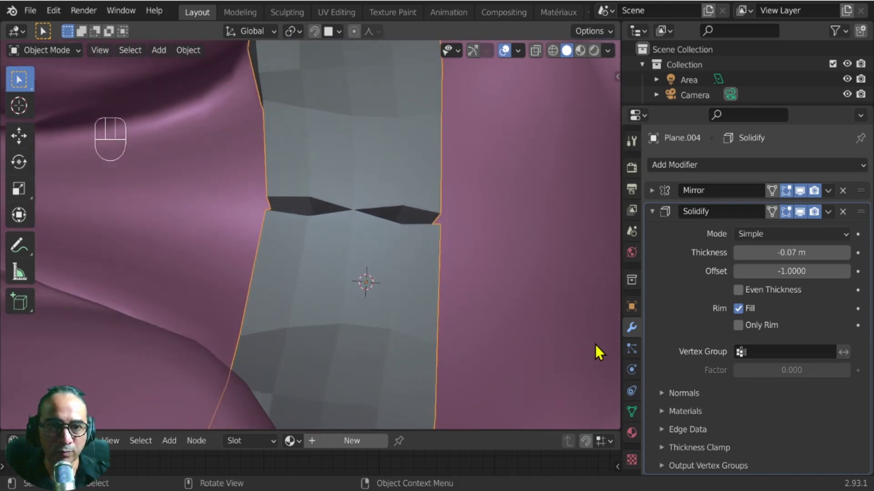
pyautogui.moveTo(765, 271); pyautogui.dragTo(765, 271)
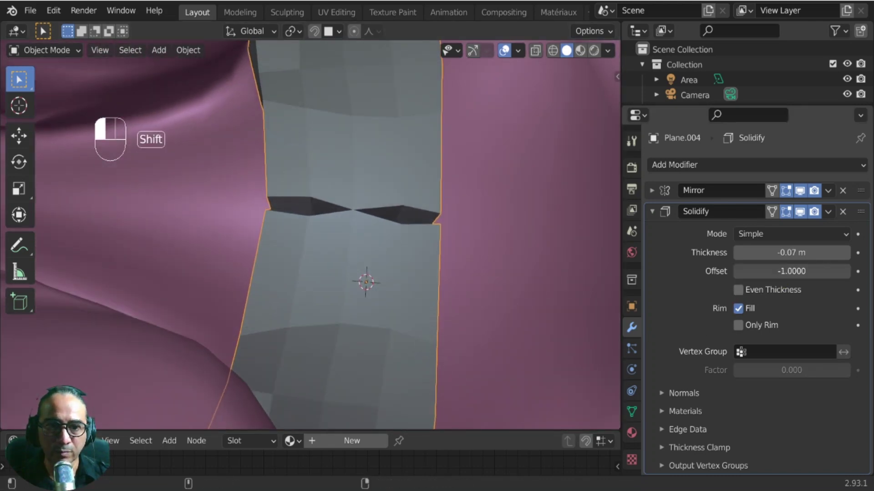
pyautogui.keyDown('shift'); pyautogui.moveTo(737, 273); pyautogui.dragTo(730, 295); pyautogui.keyUp('shift')
pyautogui.click(738, 291)
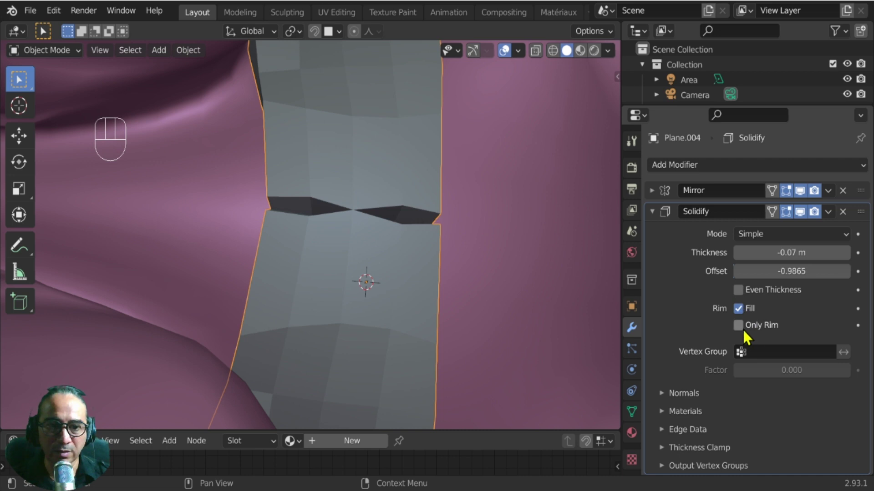
pyautogui.moveTo(421, 242); pyautogui.dragTo(391, 305, button='middle')
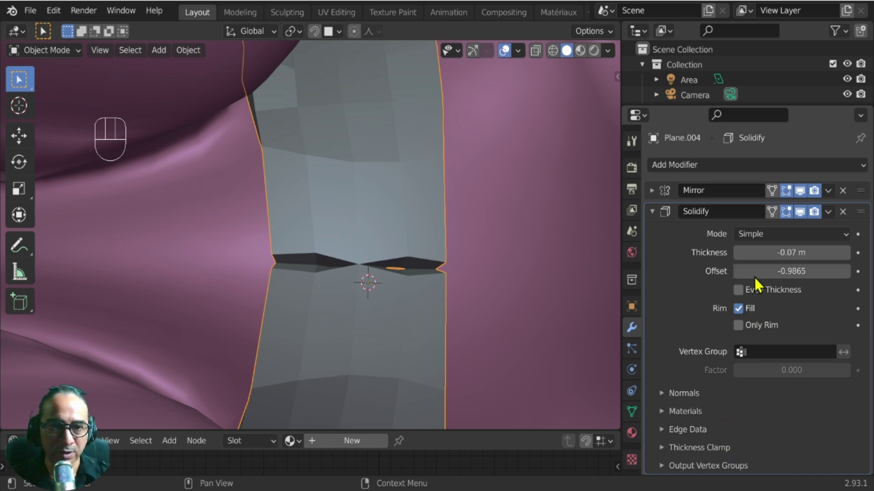
# Switch the strap's Solidify modifier to Complex mode and set its thickness to -0.048 m.
pyautogui.click(777, 230)
pyautogui.click(779, 267)
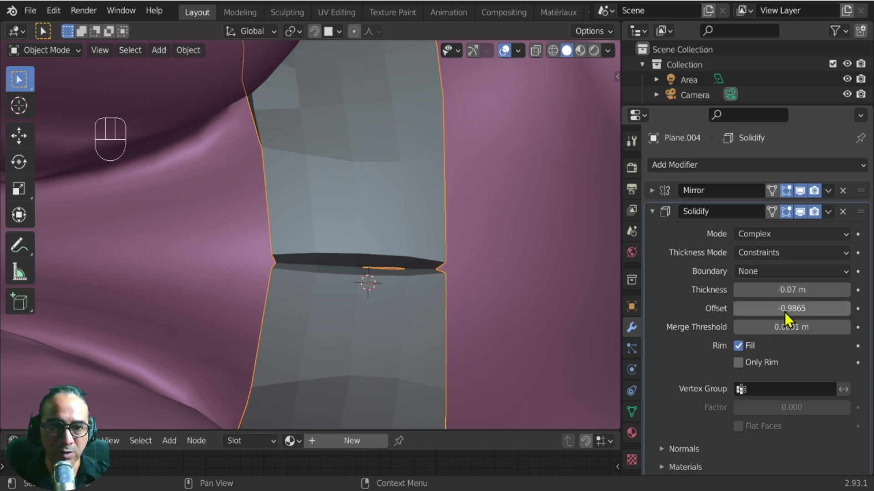
pyautogui.moveTo(787, 290)
pyautogui.mouseDown()
pyautogui.moveTo(819, 290)
pyautogui.moveTo(789, 290)
pyautogui.mouseUp()
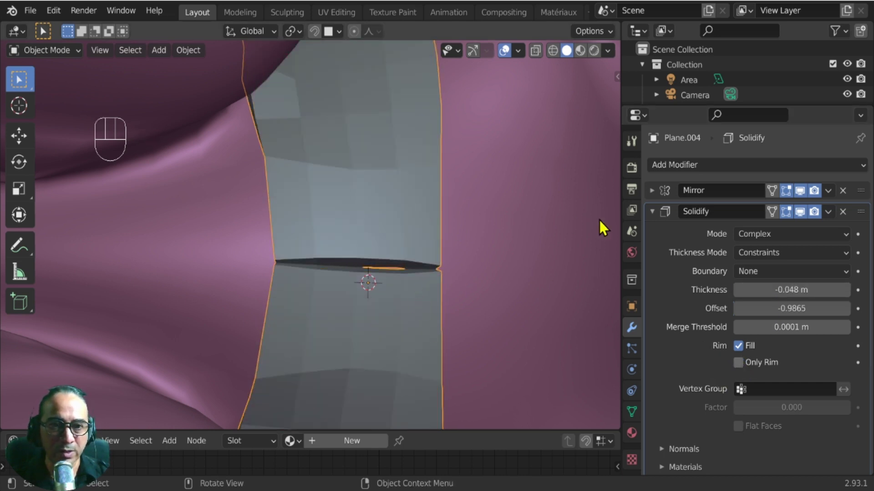
pyautogui.click(652, 211)
pyautogui.moveTo(419, 269); pyautogui.dragTo(390, 253, button='middle')
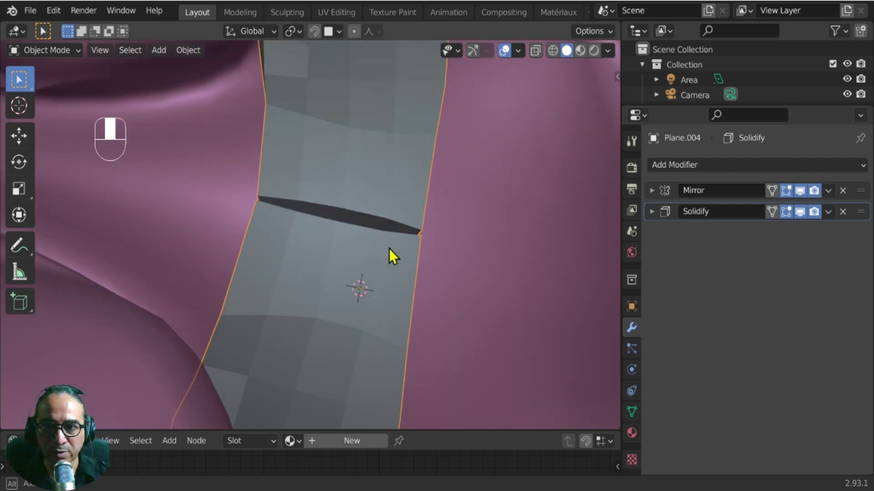
# Enter Edit Mode on the strap and remove its Solidify modifier.
pyautogui.press('Tab')
pyautogui.moveTo(371, 220); pyautogui.dragTo(432, 238, button='middle')
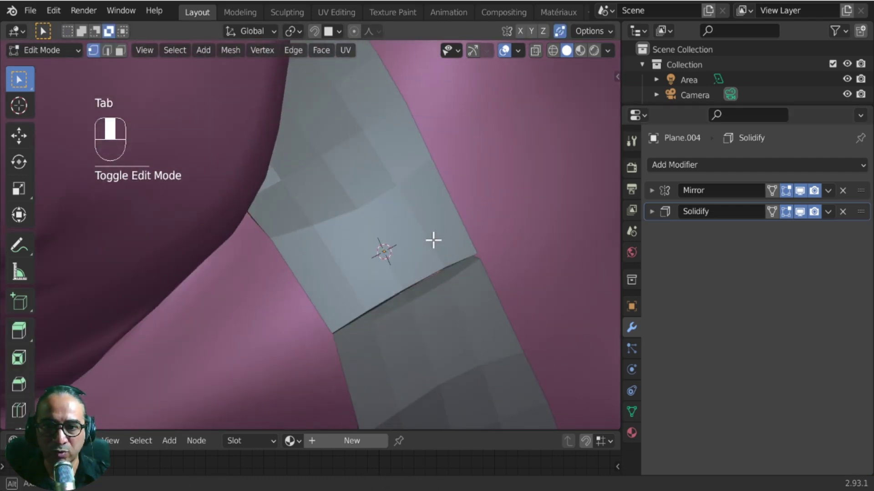
pyautogui.scroll(-3, 433, 238)
pyautogui.click(842, 211)
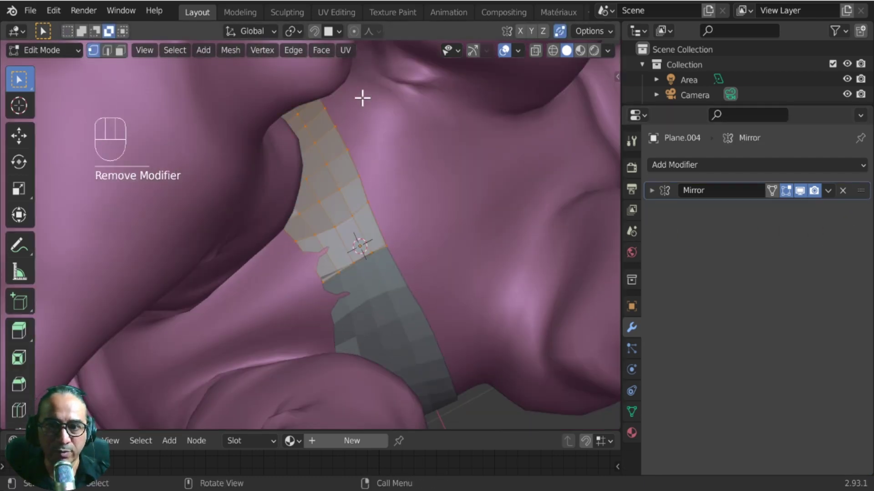
# Extrude all the strap's faces in place and fatten them outward along their normals to give the strap thickness.
pyautogui.moveTo(361, 97); pyautogui.dragTo(381, 274, button='middle')
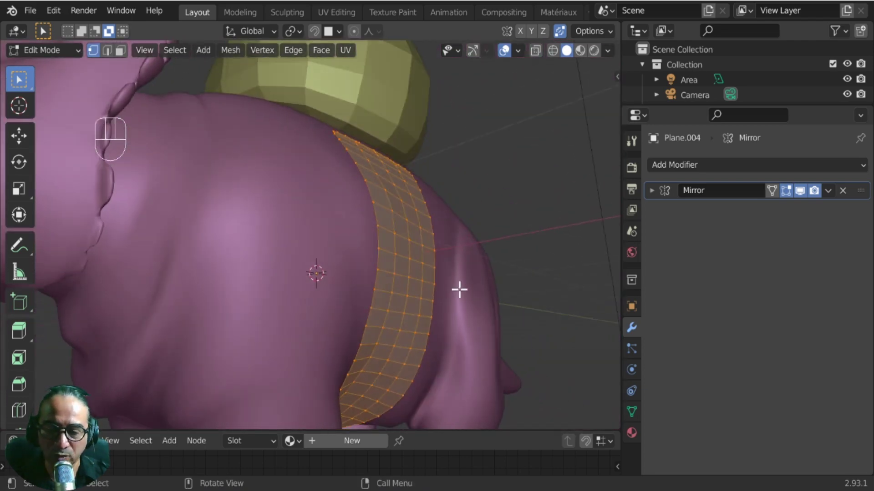
pyautogui.scroll(2, 459, 289)
pyautogui.scroll(-2, 537, 233)
pyautogui.press('e')
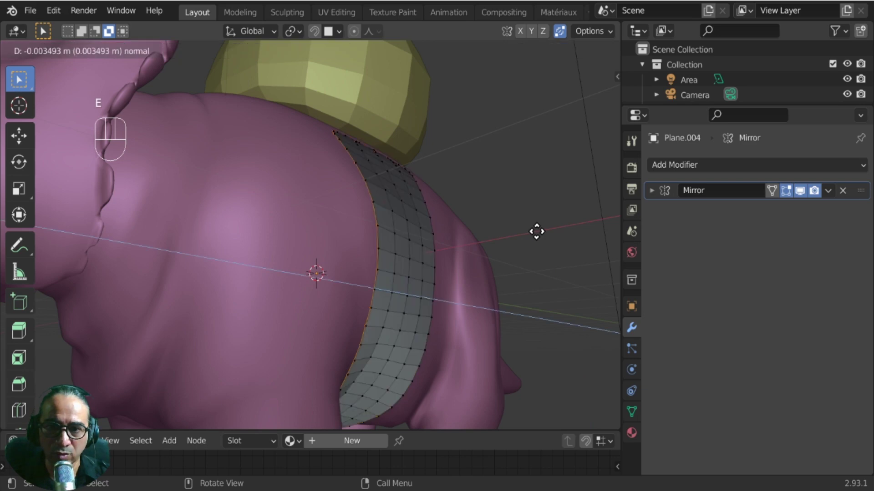
pyautogui.rightClick(536, 231)
pyautogui.hotkey('alt', 's')
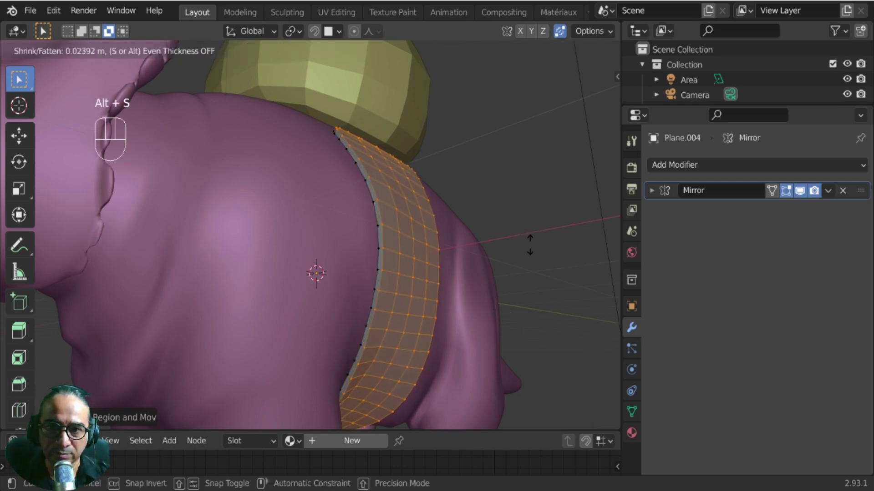
pyautogui.click(516, 238)
# Scale the strap's extruded outer faces to about 0.975 along the global Y axis.
pyautogui.keyDown('alt'); pyautogui.moveTo(517, 238); pyautogui.dragTo(438, 255); pyautogui.keyUp('alt')
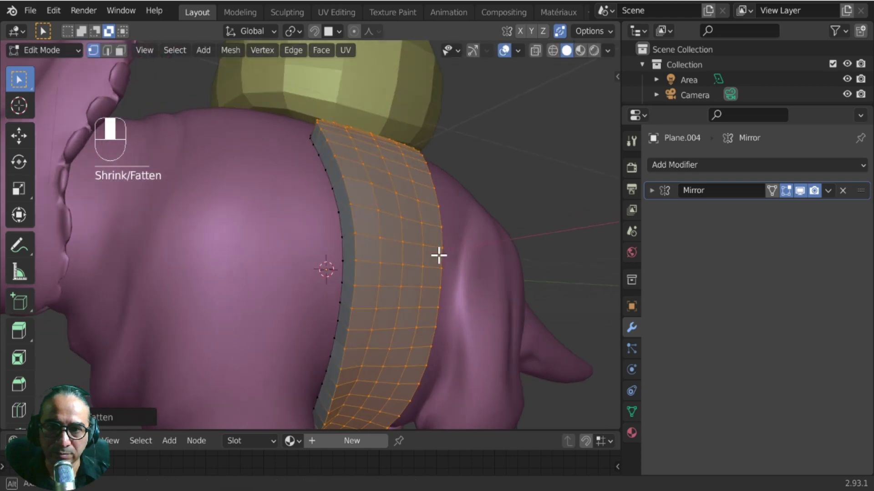
pyautogui.moveTo(438, 256); pyautogui.dragTo(512, 295, button='middle')
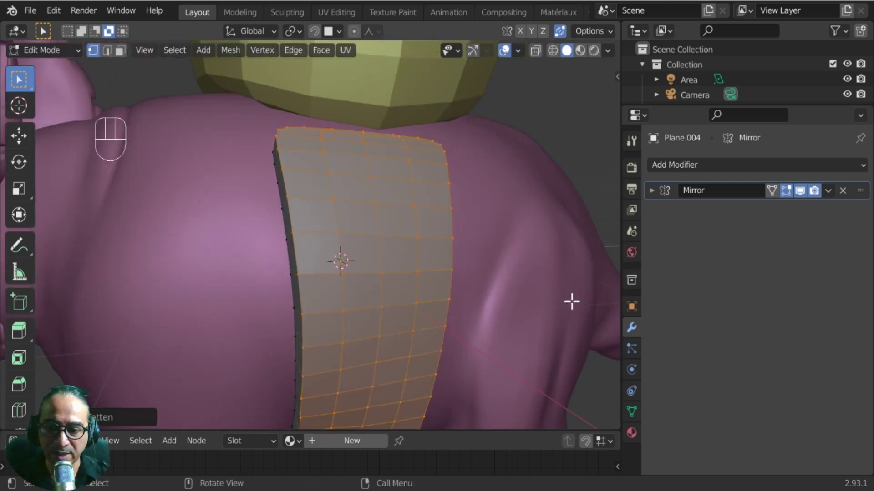
pyautogui.press('s')
pyautogui.press('y')
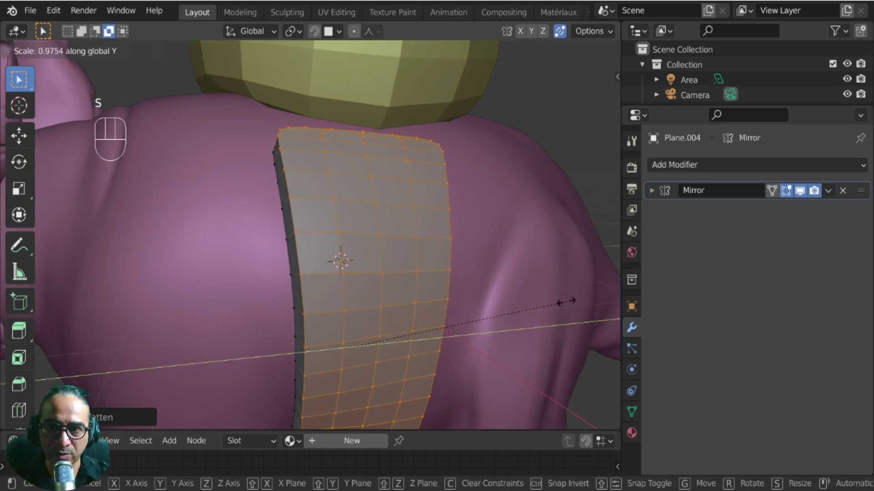
pyautogui.click(566, 301)
# Extrude the strap's outer faces again in place and fatten them outward by about 0.006 m.
pyautogui.moveTo(431, 308); pyautogui.dragTo(483, 298, button='middle')
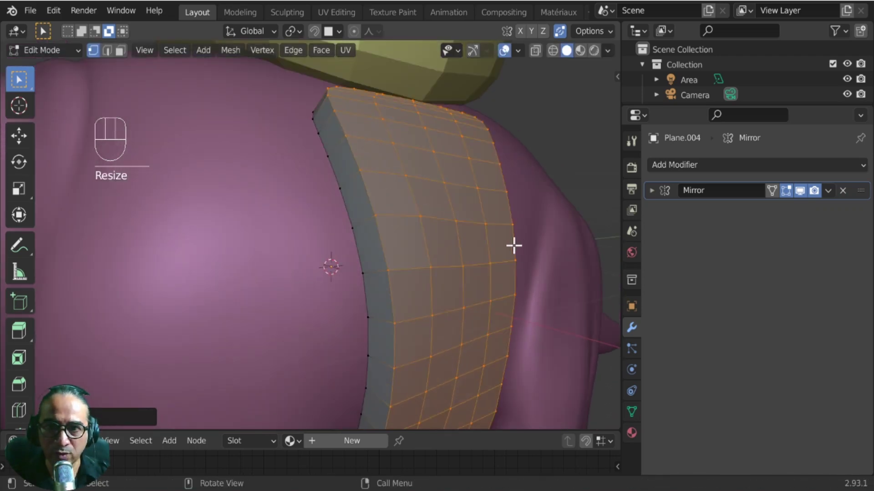
pyautogui.press('e')
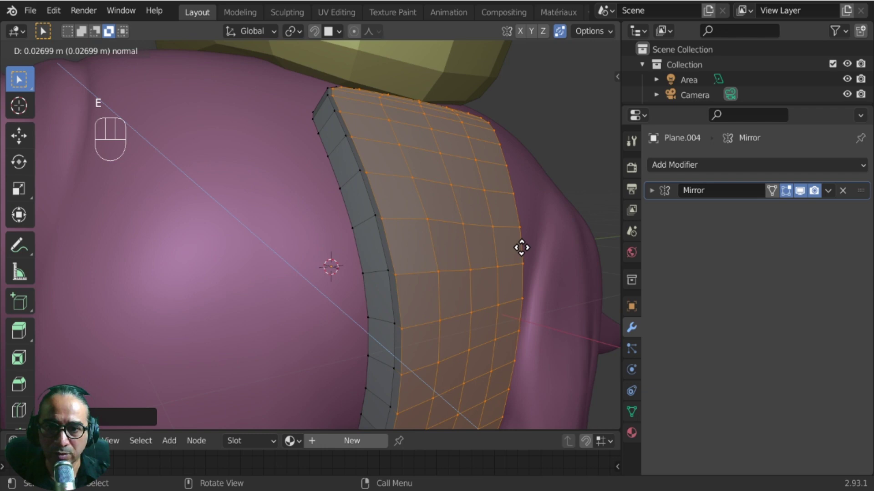
pyautogui.click(523, 249)
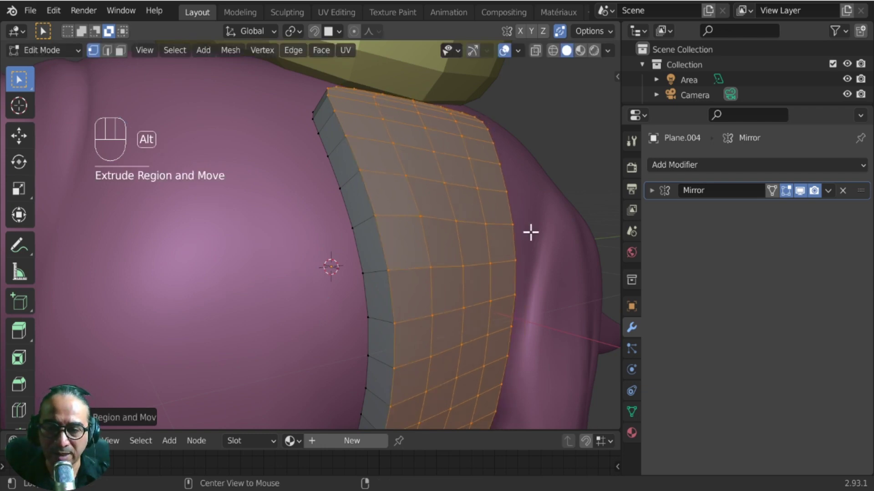
pyautogui.hotkey('alt', 's')
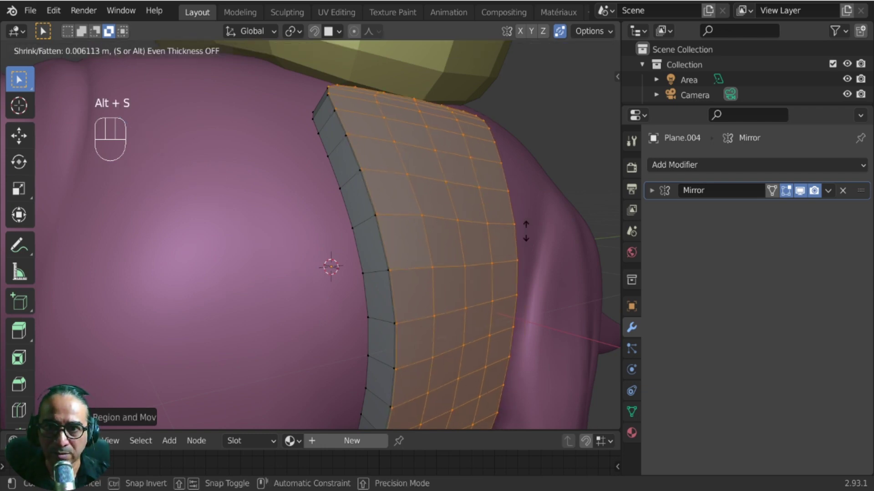
pyautogui.click(525, 231)
# Add an edge loop along the strap's side faces, slid close to the body, and return to Object Mode.
pyautogui.moveTo(386, 252); pyautogui.dragTo(391, 127, button='middle')
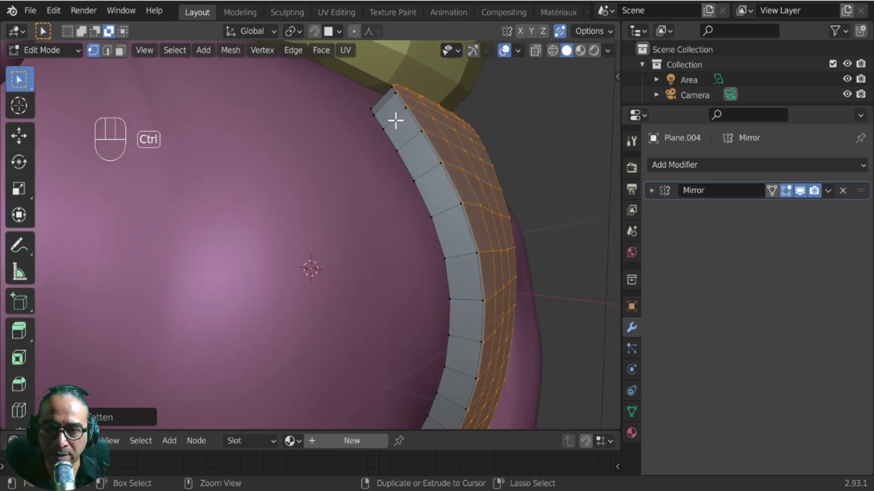
pyautogui.hotkey('ctrl', 'r')
pyautogui.click(395, 120)
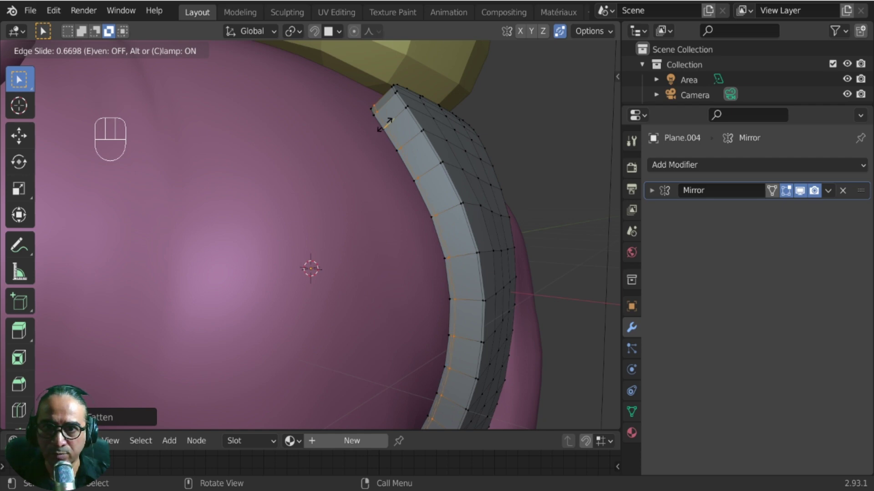
pyautogui.click(390, 136)
pyautogui.press('Tab')
# Add a Subdivision Surface modifier to the strap.
pyautogui.moveTo(451, 209); pyautogui.dragTo(403, 236, button='middle')
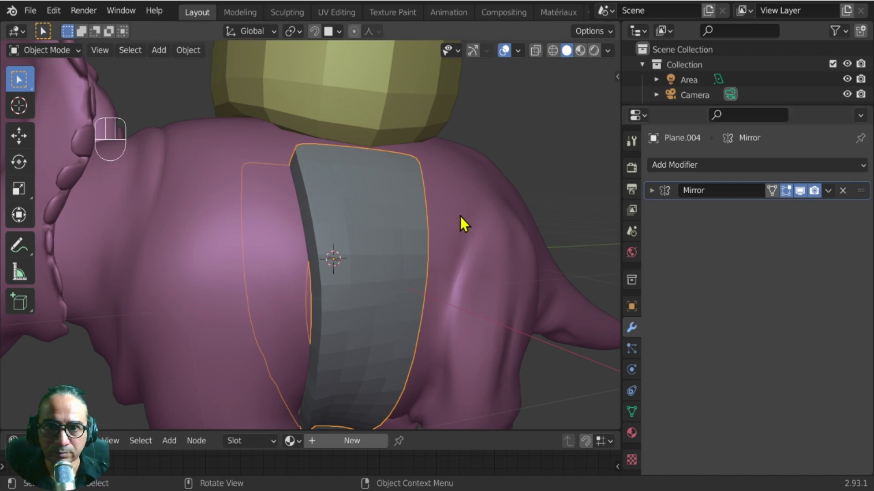
pyautogui.moveTo(460, 216); pyautogui.dragTo(347, 242, button='middle')
pyautogui.click(699, 164)
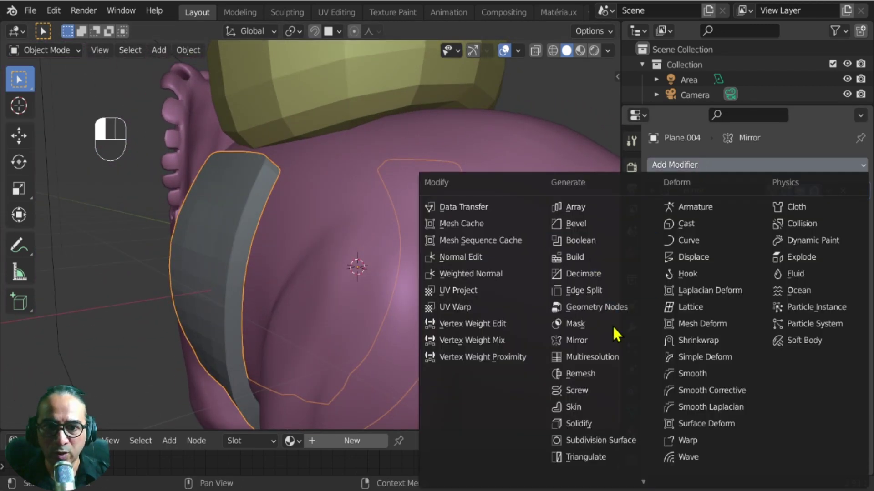
pyautogui.click(601, 440)
pyautogui.moveTo(328, 350)
pyautogui.mouseDown(button='middle')
pyautogui.moveTo(303, 339)
pyautogui.moveTo(348, 324)
pyautogui.moveTo(523, 314)
pyautogui.moveTo(456, 328)
pyautogui.moveTo(335, 289)
pyautogui.moveTo(317, 347)
pyautogui.mouseUp(button='middle')
pyautogui.scroll(5, 313, 323)
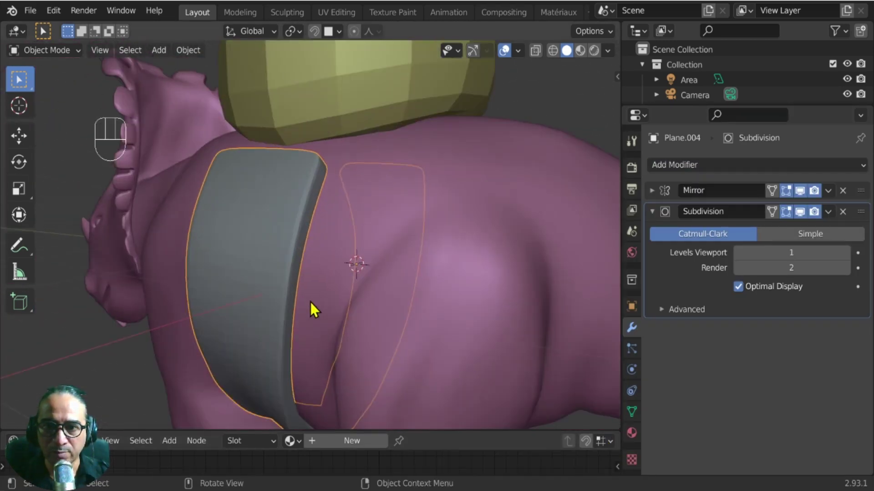
# Delete the extra edge loop along the strap's outer border in Edit Mode to soften its edge.
pyautogui.press('Tab')
pyautogui.scroll(2, 295, 247)
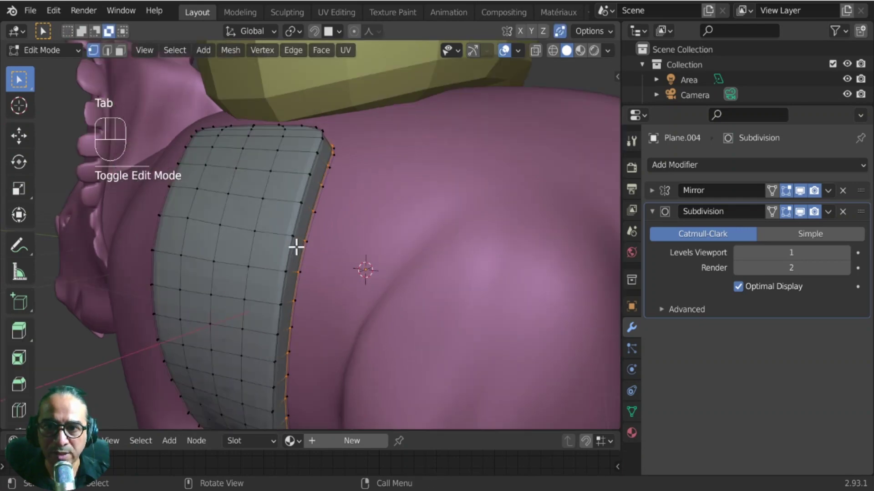
pyautogui.scroll(2, 296, 246)
pyautogui.moveTo(298, 196); pyautogui.dragTo(201, 189, button='middle')
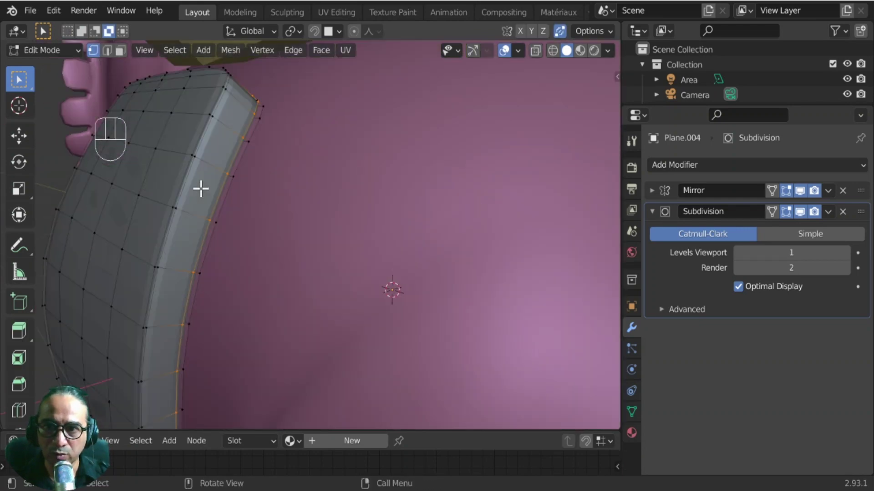
pyautogui.keyDown('alt'); pyautogui.click(202, 143); pyautogui.keyUp('alt')
pyautogui.press('x')
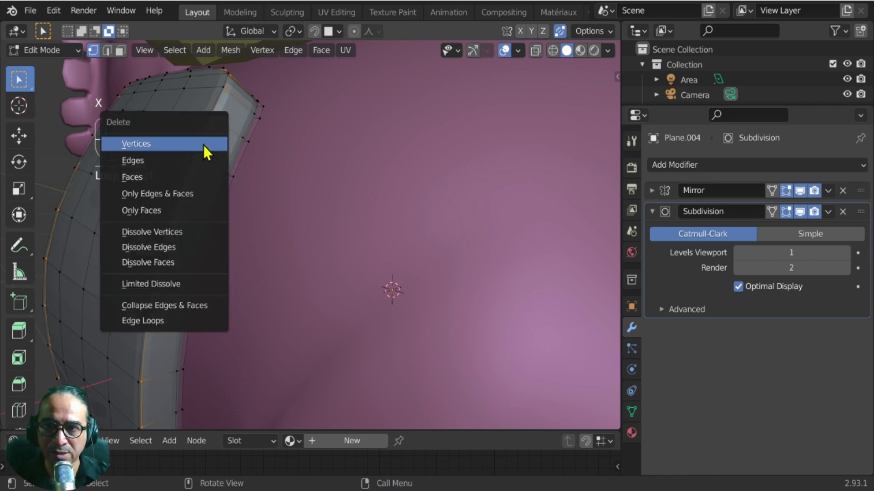
pyautogui.click(162, 320)
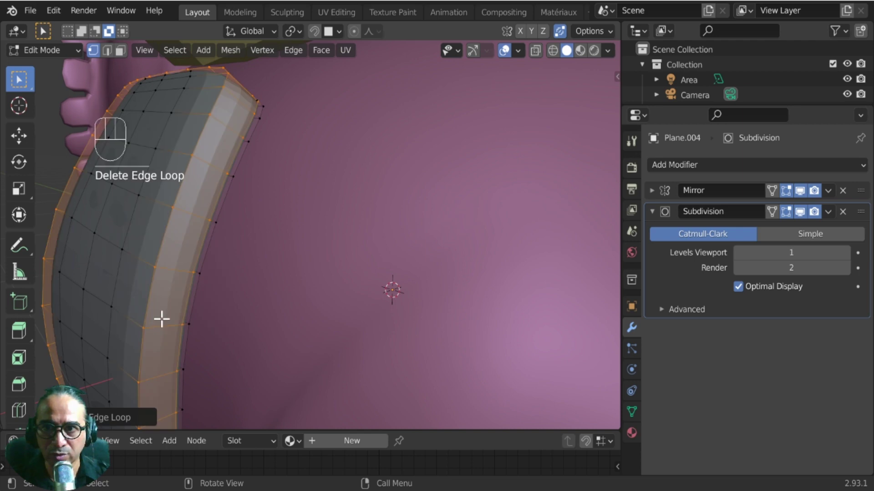
pyautogui.keyDown('alt'); pyautogui.click(200, 138); pyautogui.keyUp('alt')
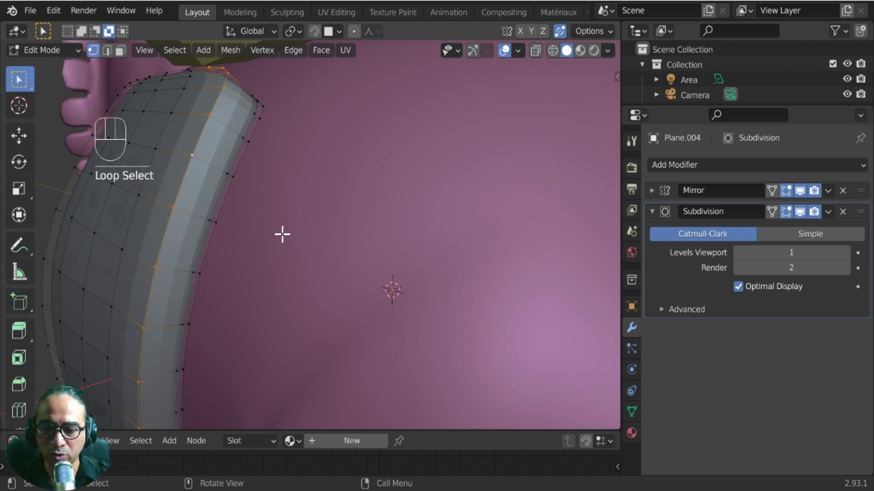
# Return to Object Mode and shade the strap smooth.
pyautogui.press('Tab')
pyautogui.moveTo(285, 261); pyautogui.dragTo(355, 227, button='middle')
pyautogui.rightClick(326, 204)
pyautogui.click(326, 204)
pyautogui.scroll(-8, 326, 204)
# Reveal all hidden objects and shade them smooth.
pyautogui.hotkey('alt', 'h')
pyautogui.rightClick(376, 184)
pyautogui.click(376, 183)
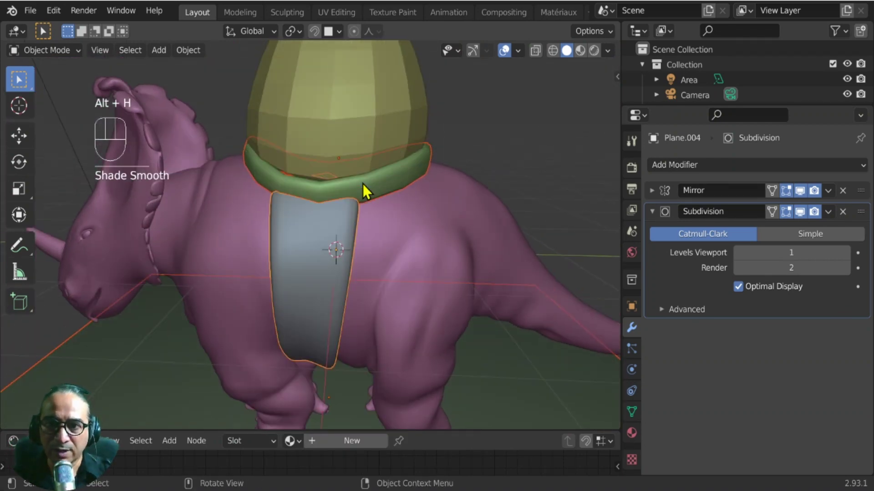
pyautogui.rightClick(364, 133)
pyautogui.click(365, 133)
# Shade the egg smooth and clear the selection.
pyautogui.scroll(-5, 362, 140)
pyautogui.moveTo(318, 287); pyautogui.dragTo(386, 291, button='middle')
pyautogui.click(335, 132)
pyautogui.rightClick(335, 132)
pyautogui.click(327, 130)
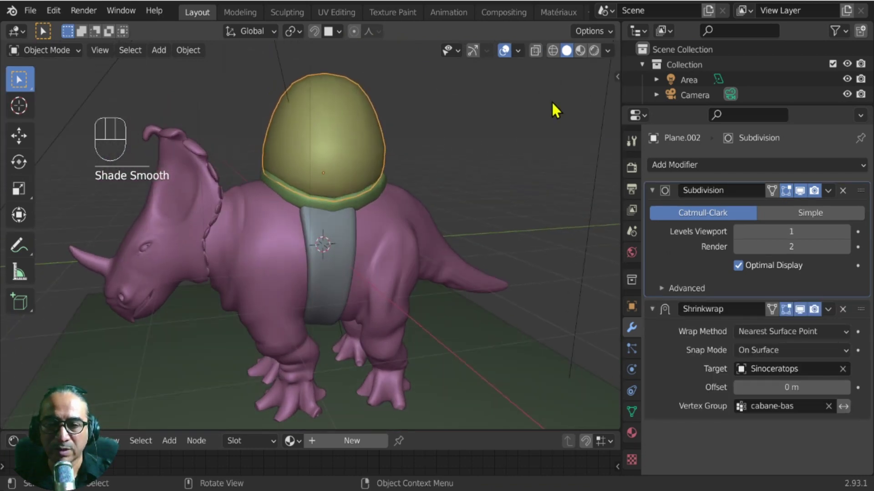
pyautogui.click(520, 111)
# Add a new plane mesh at the 3D cursor with the side reference drawing in view.
pyautogui.moveTo(465, 289); pyautogui.dragTo(447, 285, button='middle')
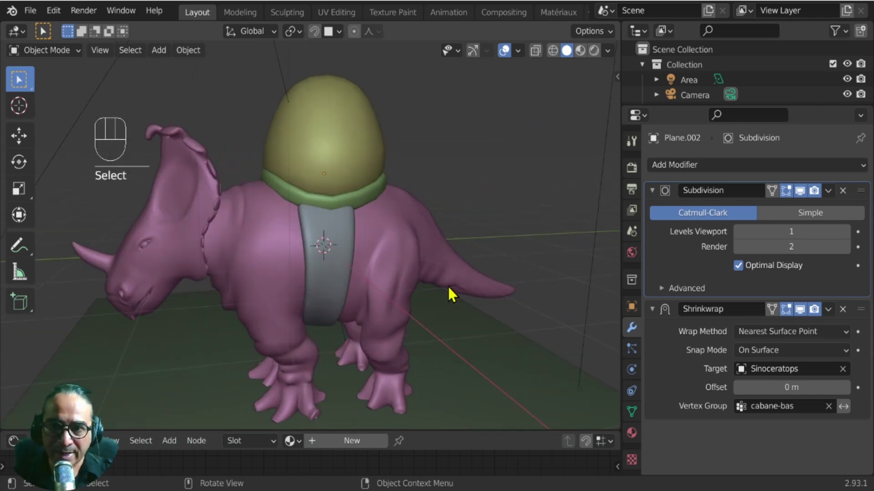
pyautogui.scroll(5, 447, 285)
pyautogui.press('KP_3')
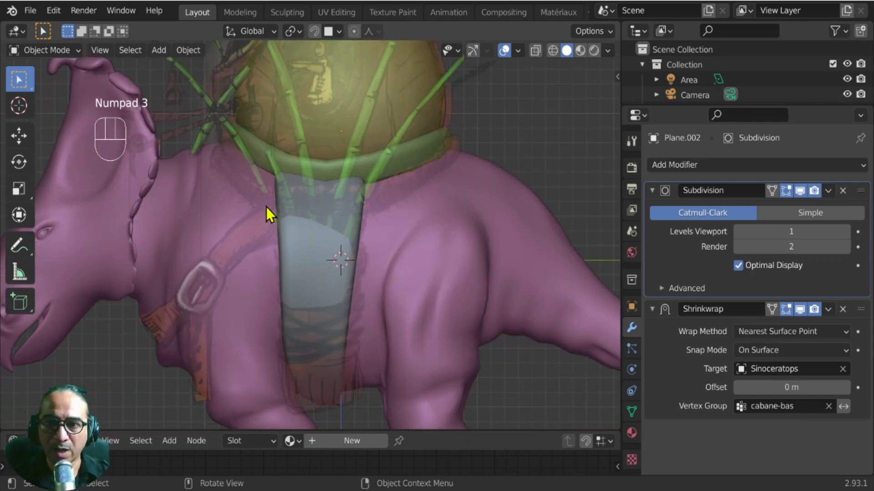
pyautogui.hotkey('shift', 'a')
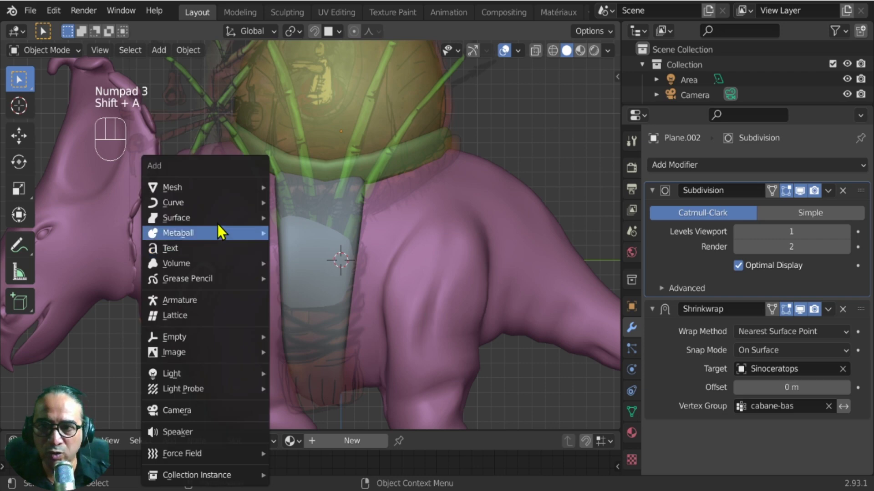
pyautogui.moveTo(183, 187)
pyautogui.click(312, 190)
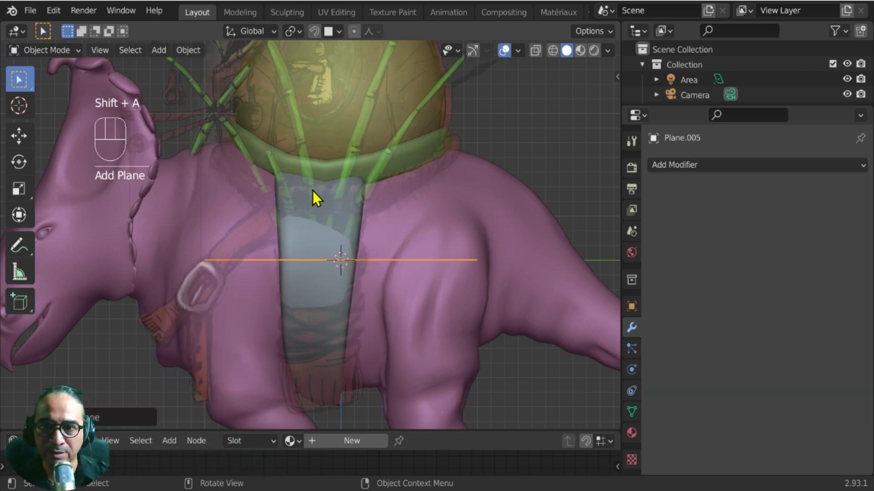
# In Edit Mode, move the new plane beside the Sinoceratops's flank, rotate it nearly upright and scale it down.
pyautogui.click(67, 50)
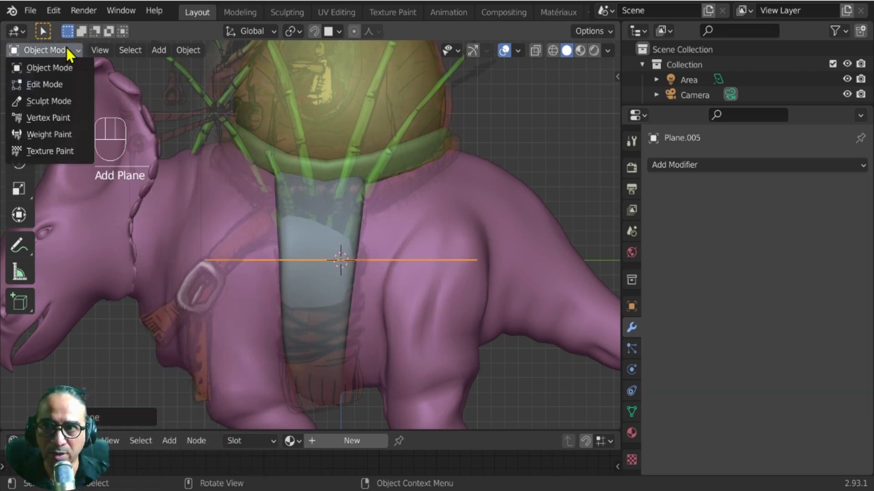
pyautogui.click(50, 88)
pyautogui.moveTo(47, 86); pyautogui.dragTo(312, 275, button='middle')
pyautogui.press('KP_1')
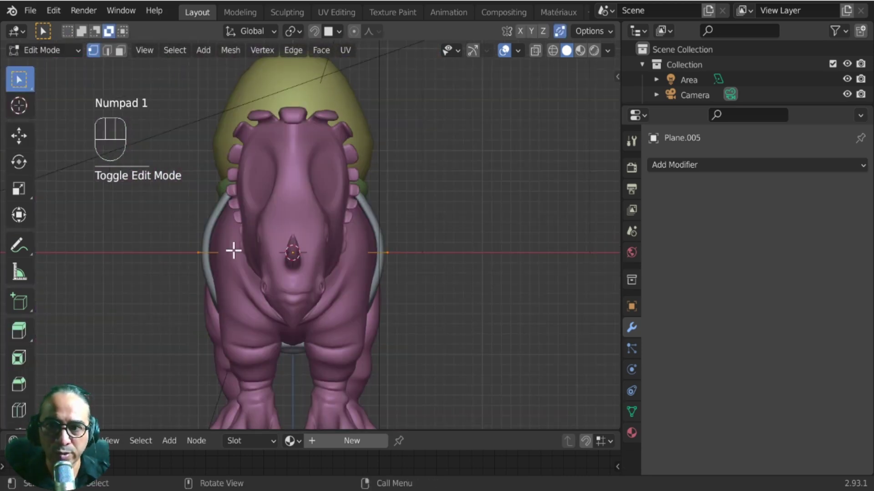
pyautogui.press('g')
pyautogui.press('r')
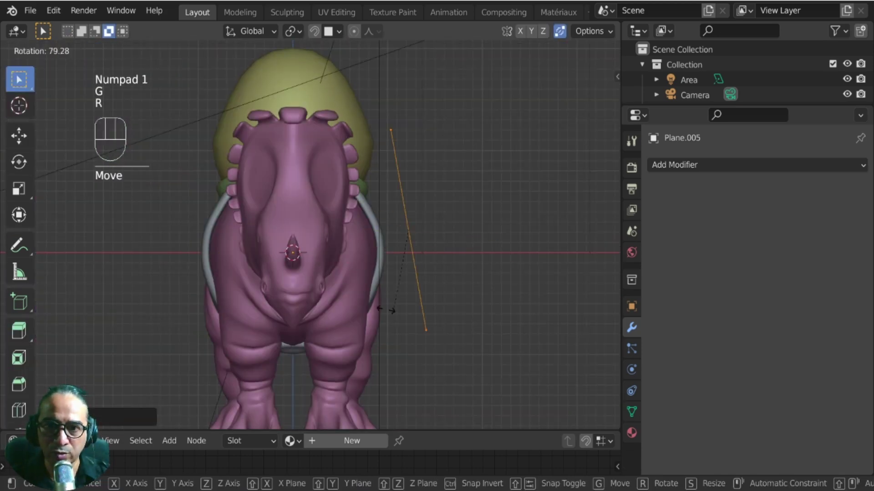
pyautogui.click(491, 306)
pyautogui.press('s')
pyautogui.click(423, 238)
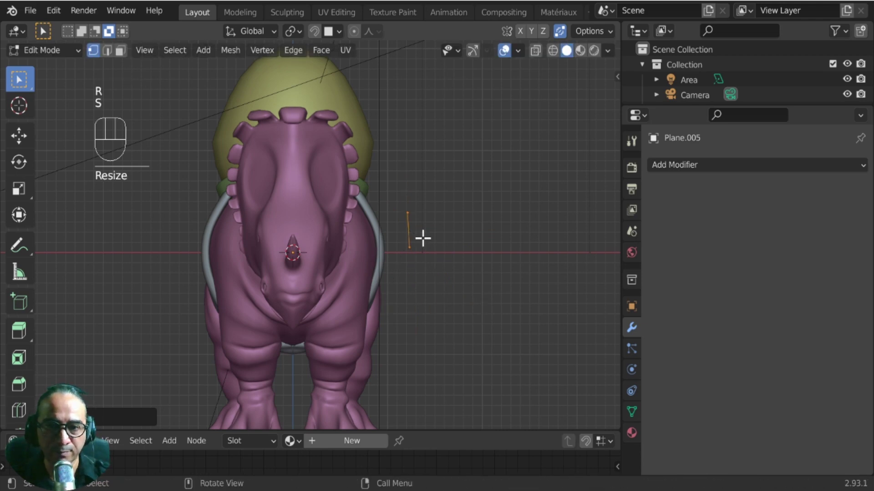
# In side view, move, rotate and scale the new plane onto the upper end of the drawn buckle strap.
pyautogui.press('KP_3')
pyautogui.scroll(5, 437, 253)
pyautogui.press('s')
pyautogui.press('g')
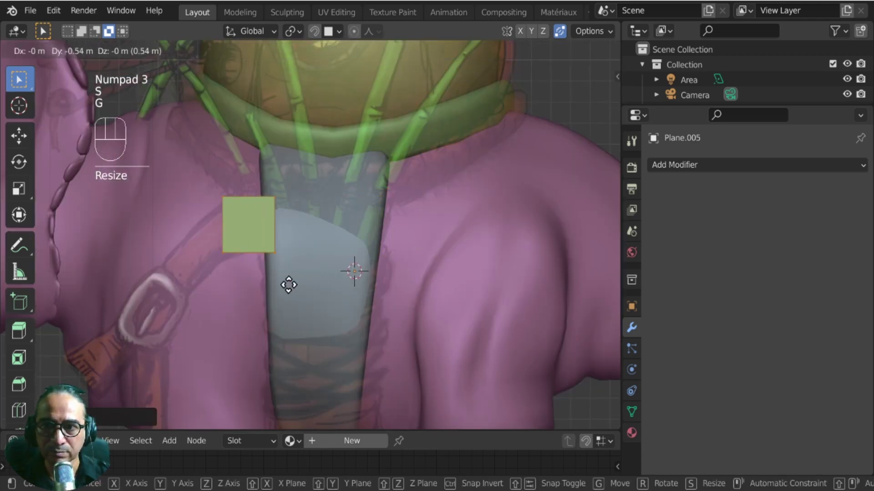
pyautogui.press('r')
pyautogui.click(303, 236)
pyautogui.press('s')
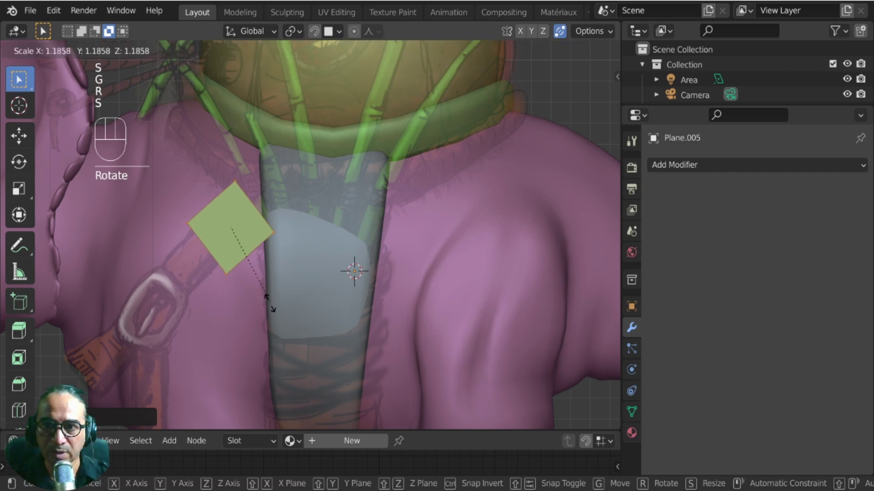
pyautogui.press('r')
pyautogui.click(279, 255)
pyautogui.press('s')
pyautogui.click(289, 242)
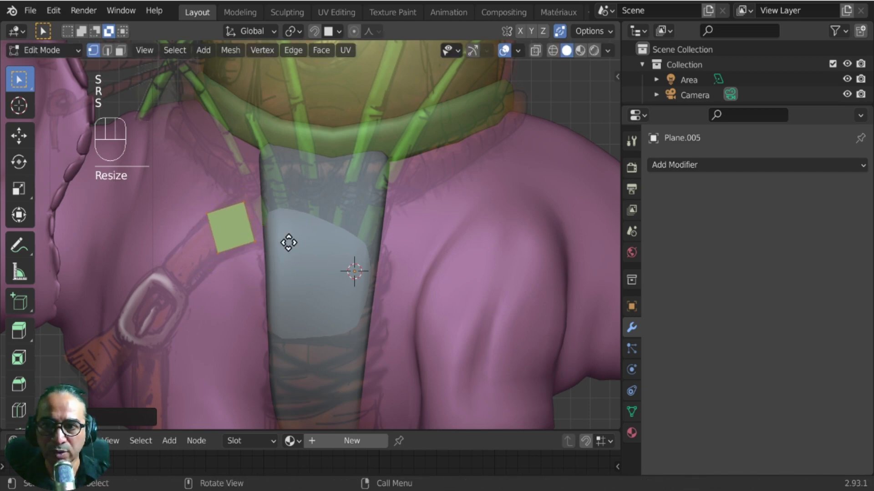
# Refine the plane's position, tilt and size to match the drawn strap's width where it meets the grey girth band.
pyautogui.press('g')
pyautogui.click(298, 239)
pyautogui.press('r')
pyautogui.click(292, 262)
pyautogui.press('g')
pyautogui.click(302, 256)
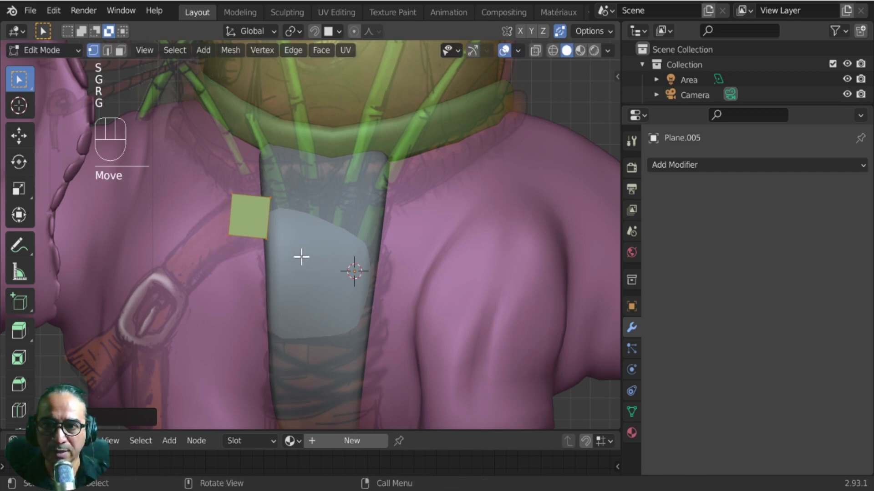
pyautogui.press('r')
pyautogui.click(318, 240)
pyautogui.press('s')
pyautogui.click(328, 255)
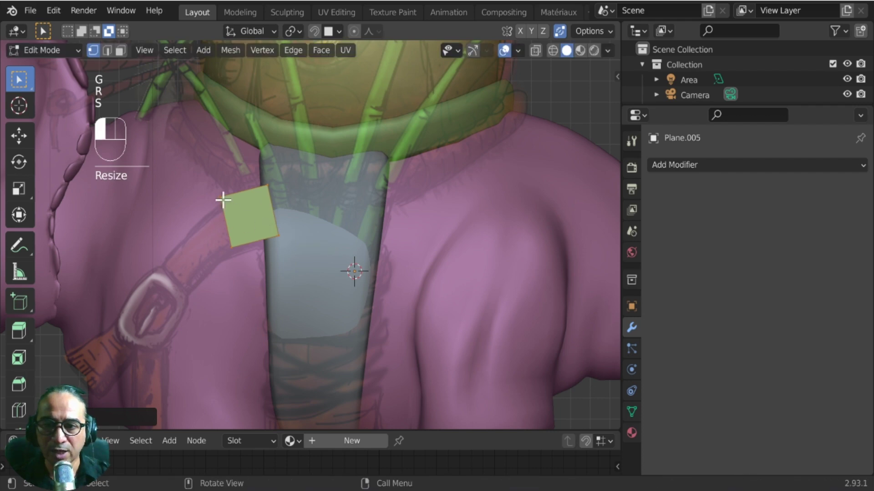
# Select the plane's front edge and move, scale and rotate it to follow the drawn strap's outline.
pyautogui.click(119, 59)
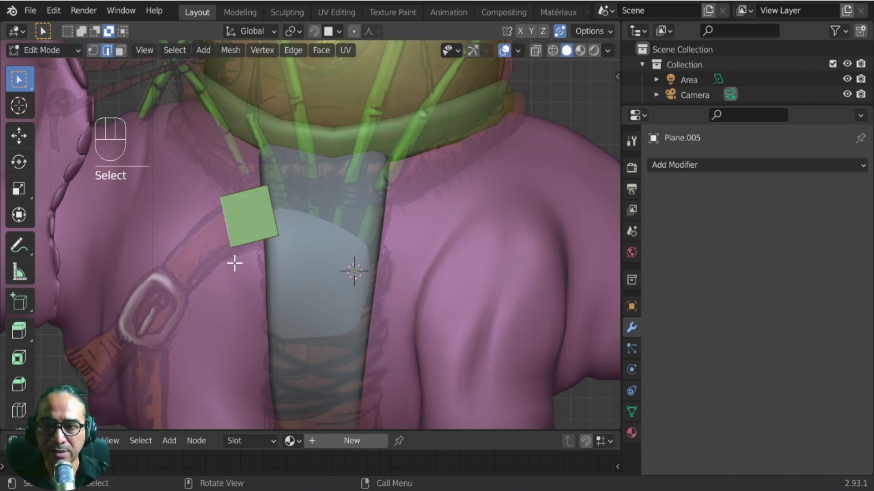
pyautogui.press('g')
pyautogui.click(287, 291)
pyautogui.press('s')
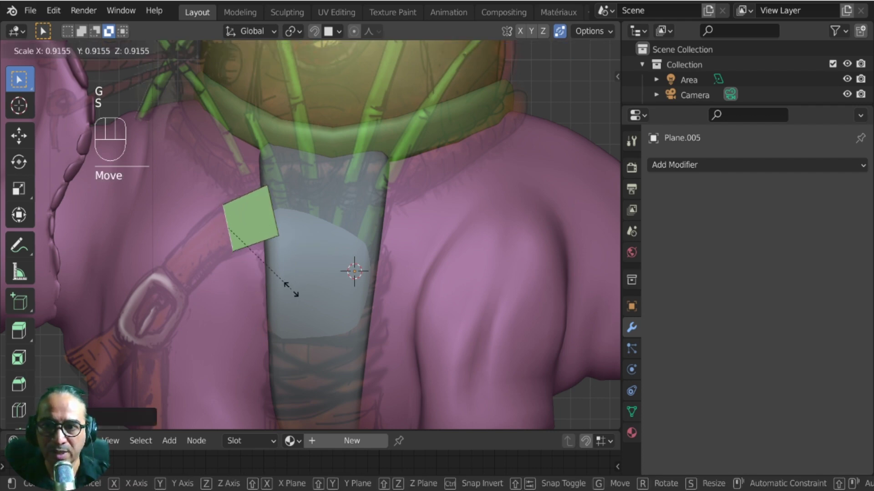
pyautogui.click(293, 293)
pyautogui.press('r')
pyautogui.click(304, 283)
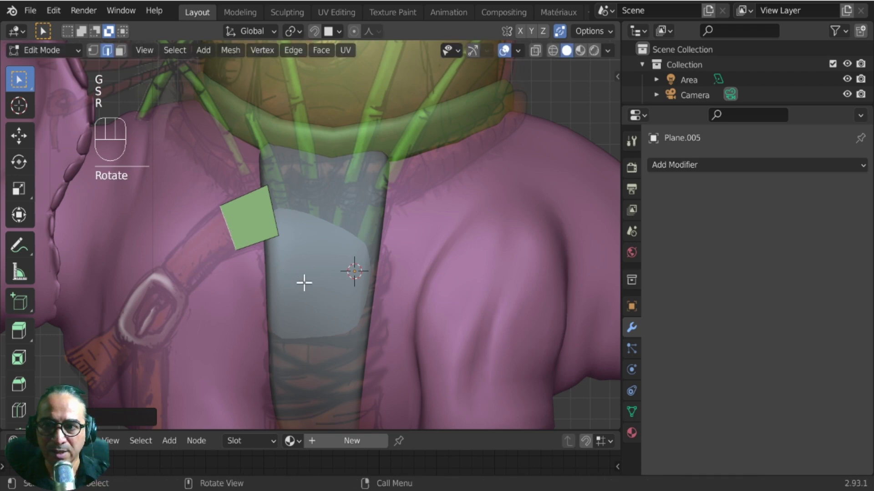
# Extrude the front edge in three segments down along the drawn strap, past the buckle.
pyautogui.keyDown('ctrl'); pyautogui.rightClick(191, 261); pyautogui.keyUp('ctrl')
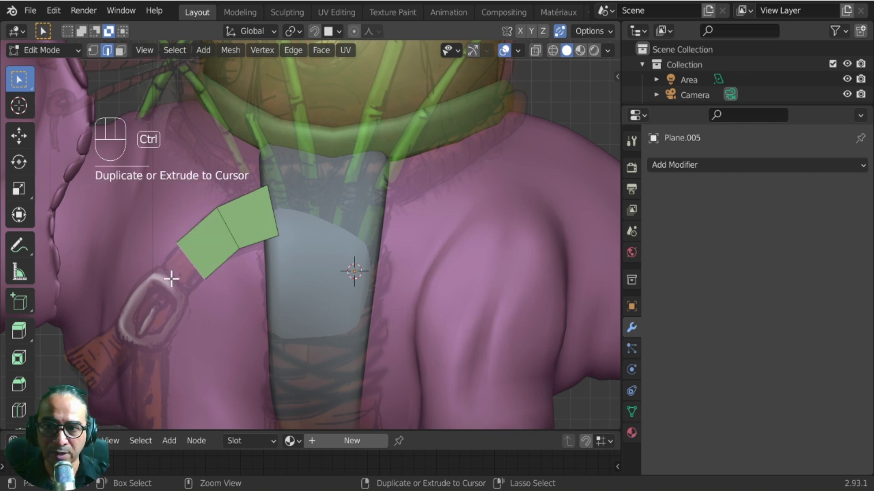
pyautogui.keyDown('ctrl'); pyautogui.rightClick(150, 312); pyautogui.keyUp('ctrl')
pyautogui.keyDown('ctrl'); pyautogui.rightClick(108, 350); pyautogui.keyUp('ctrl')
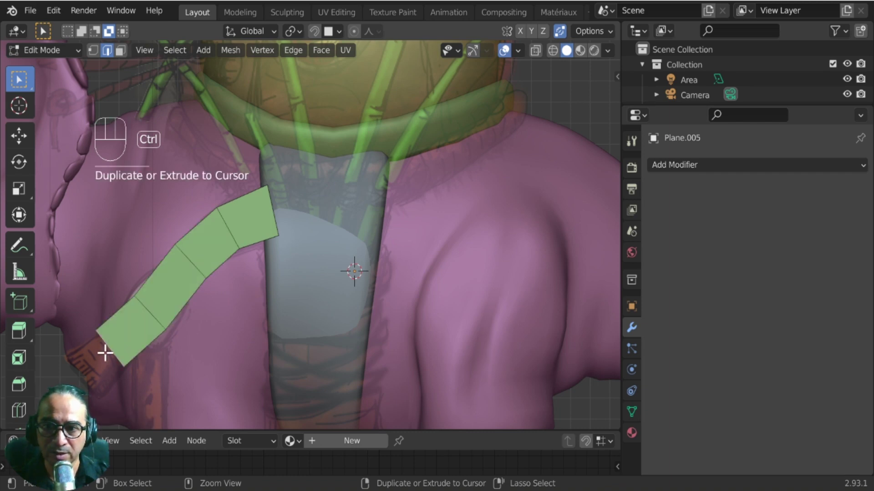
pyautogui.moveTo(84, 366); pyautogui.dragTo(186, 306, button='middle')
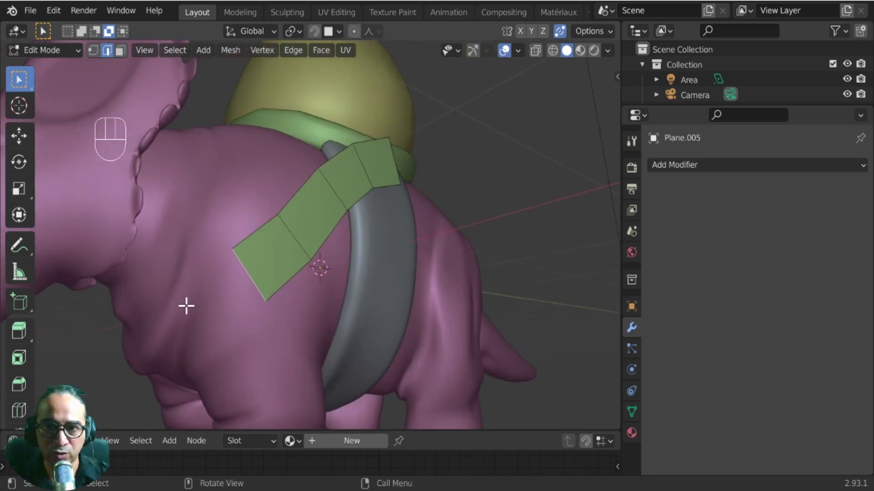
# Select the whole strap mesh and move it about 0.34 m along X towards the body in front view.
pyautogui.press('KP_1')
pyautogui.press('Tab')
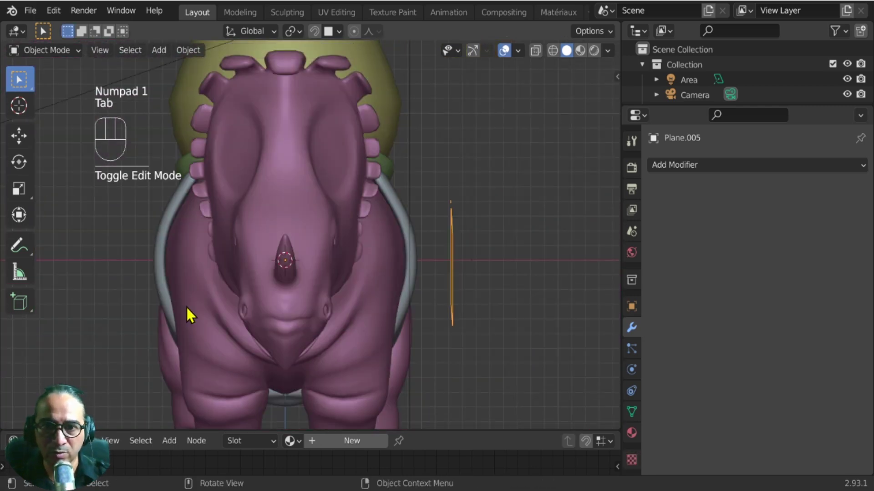
pyautogui.press('Tab')
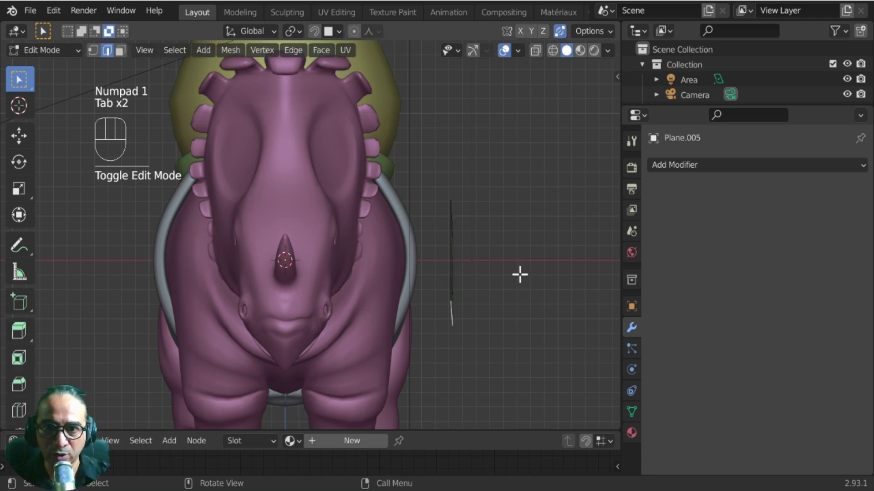
pyautogui.press('a')
pyautogui.press('g')
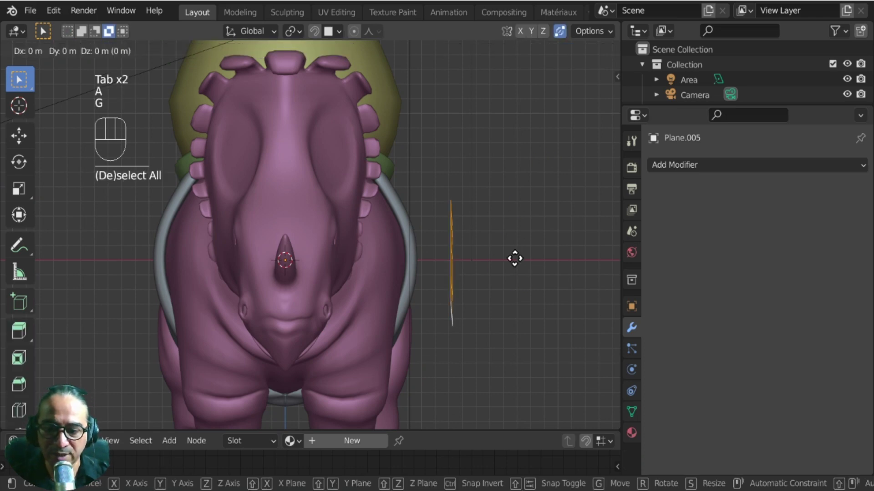
pyautogui.press('x')
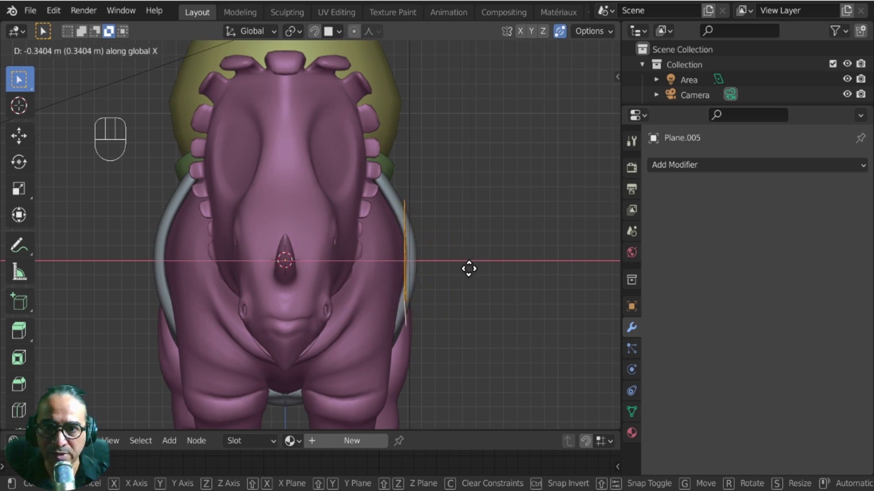
pyautogui.click(469, 268)
# Add a Mirror modifier on the X axis to the strap.
pyautogui.press('KP_3')
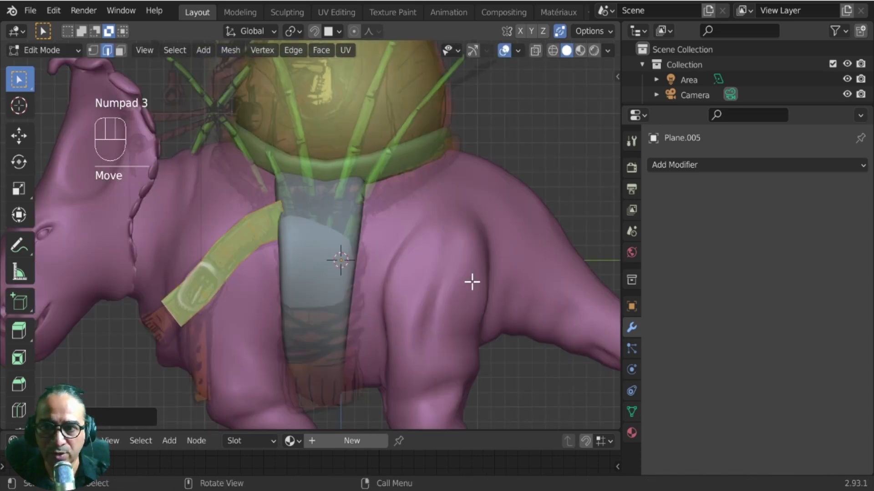
pyautogui.scroll(5, 472, 282)
pyautogui.moveTo(221, 278); pyautogui.dragTo(257, 291, button='middle')
pyautogui.scroll(-4, 129, 320)
pyautogui.scroll(3, 223, 294)
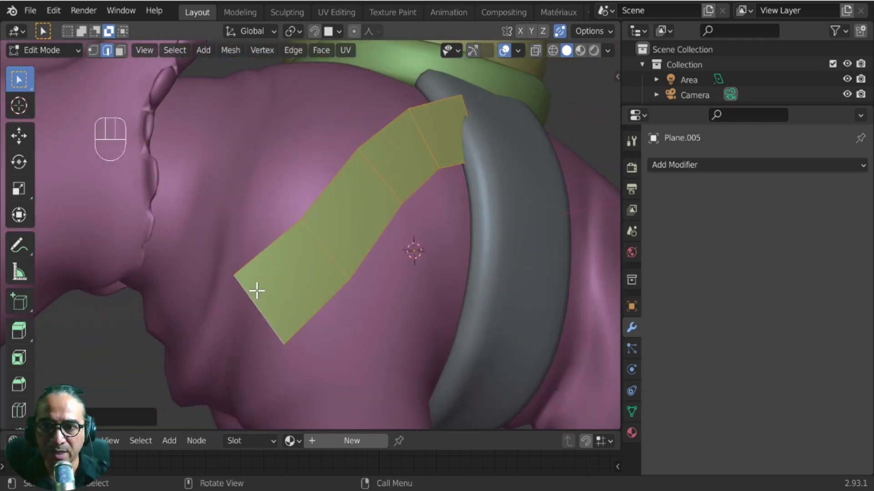
pyautogui.click(690, 166)
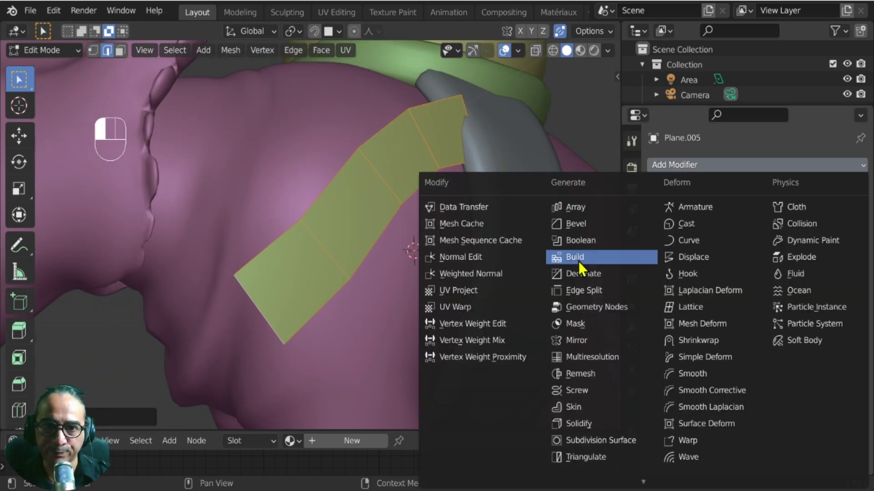
pyautogui.click(593, 337)
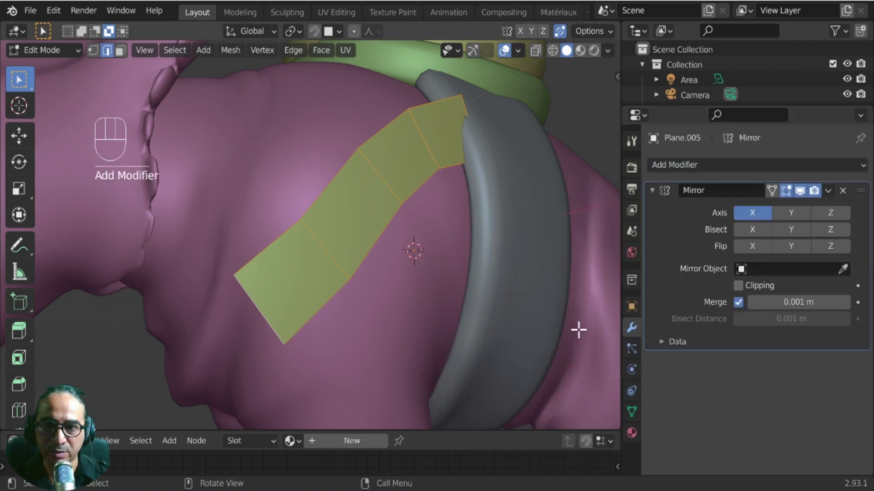
pyautogui.scroll(-3, 300, 290)
pyautogui.moveTo(287, 289); pyautogui.dragTo(344, 252, button='middle')
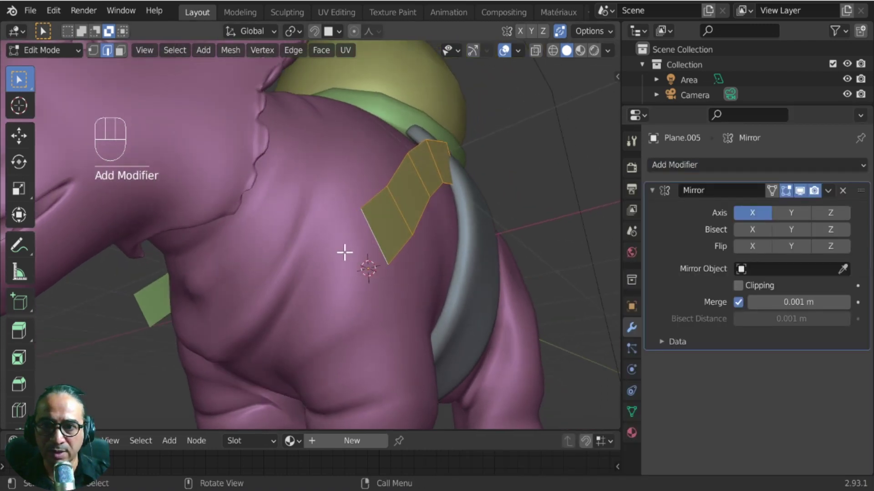
# Move the strap's front edge inwards around the shoulder using proportional editing with Connected Only and Sharp falloff.
pyautogui.click(375, 224)
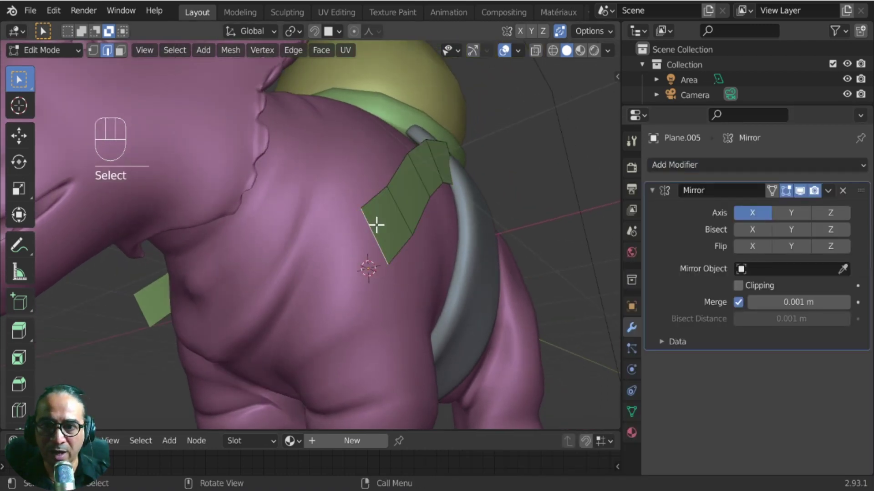
pyautogui.click(371, 32)
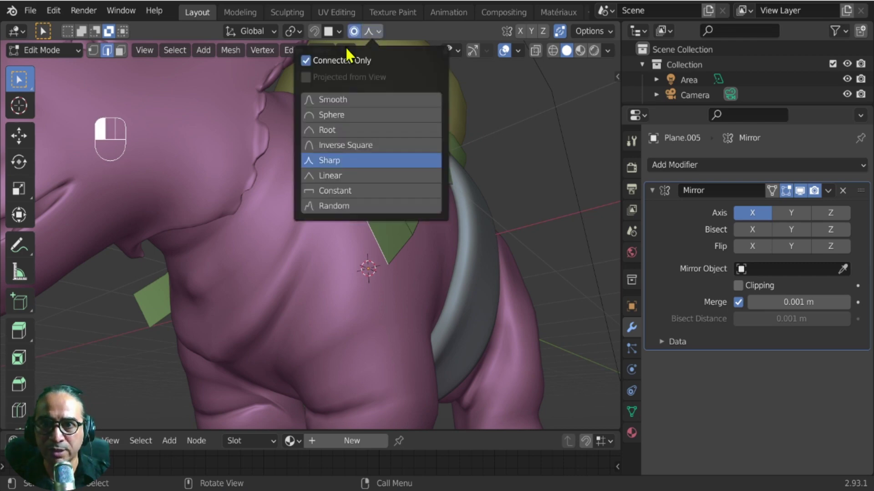
pyautogui.click(301, 165)
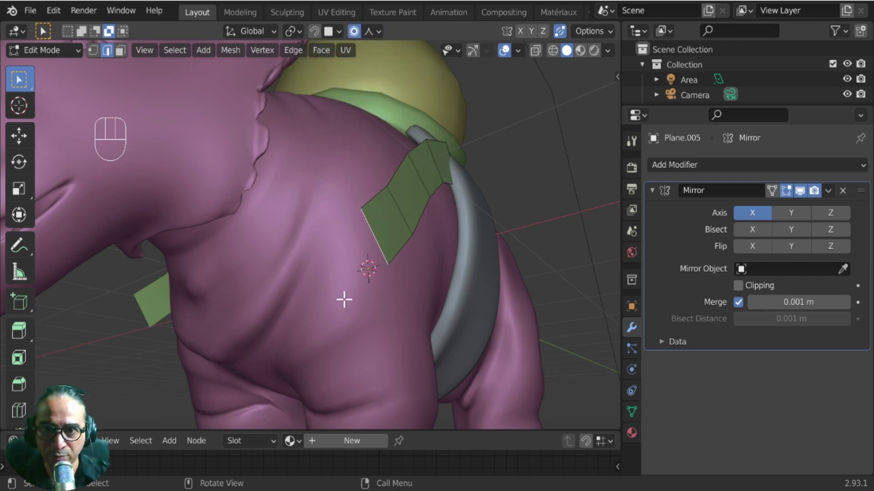
pyautogui.moveTo(382, 256); pyautogui.dragTo(395, 240, button='middle')
pyautogui.press('g')
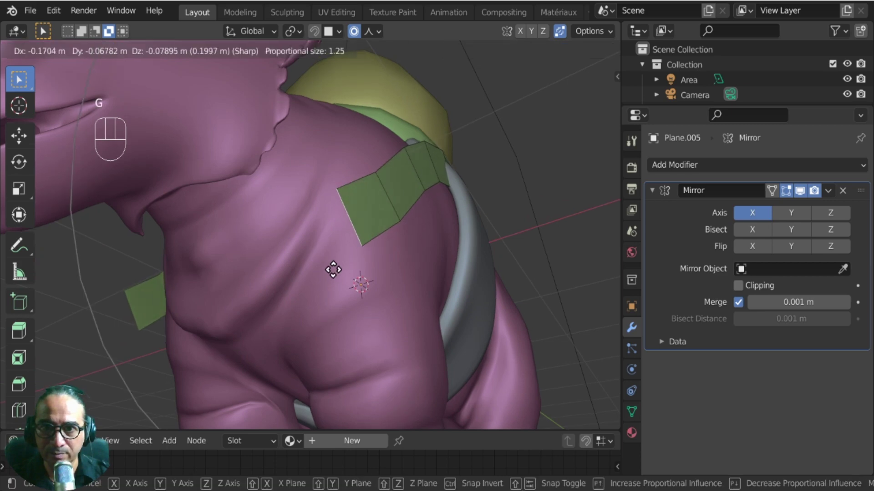
pyautogui.click(336, 247)
pyautogui.moveTo(336, 247); pyautogui.dragTo(356, 236, button='middle')
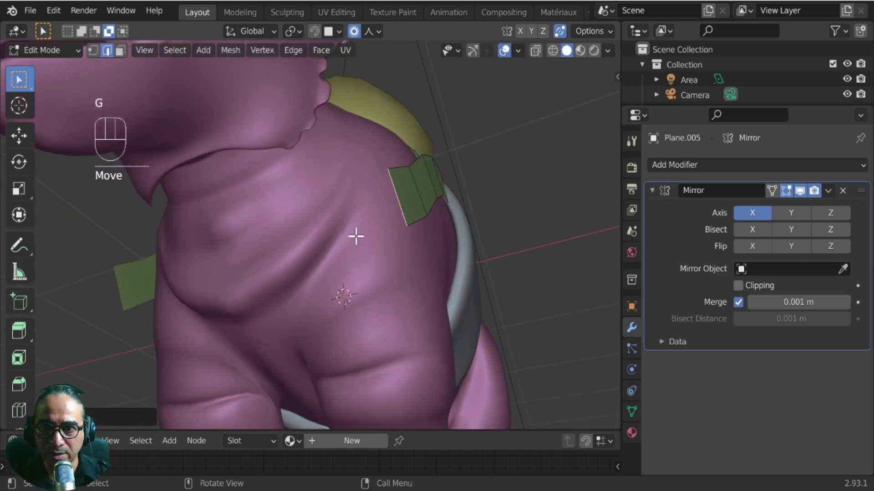
# Extrude the front edge across the chest and shift the new end further towards the centre.
pyautogui.press('e')
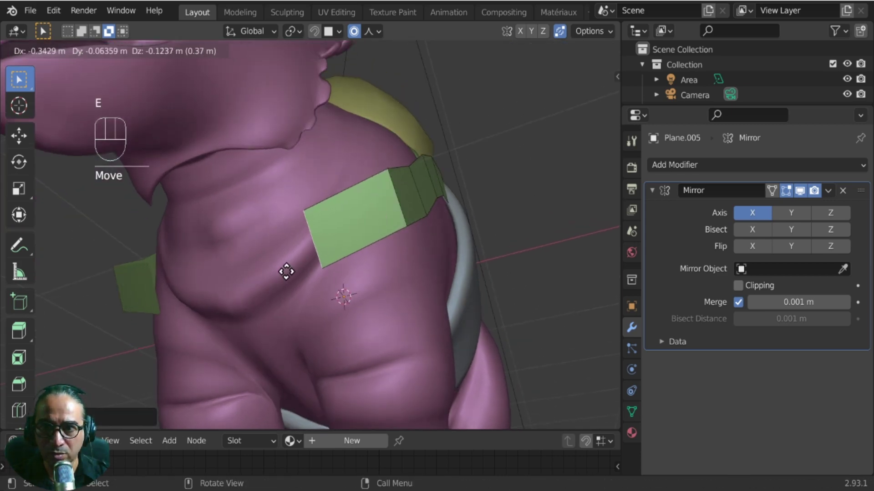
pyautogui.click(313, 257)
pyautogui.press('g')
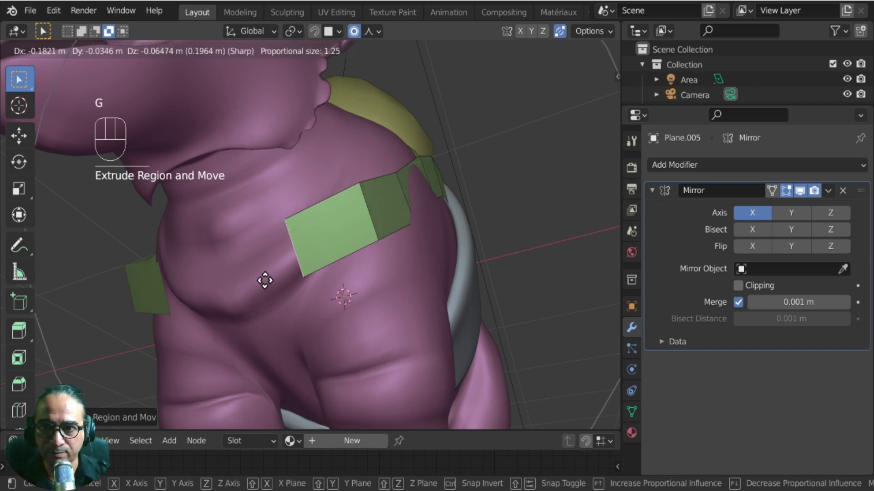
pyautogui.click(262, 282)
# Move the cross edge behind the shoulder bend so the strap clears the body's flank.
pyautogui.click(405, 190)
pyautogui.press('g')
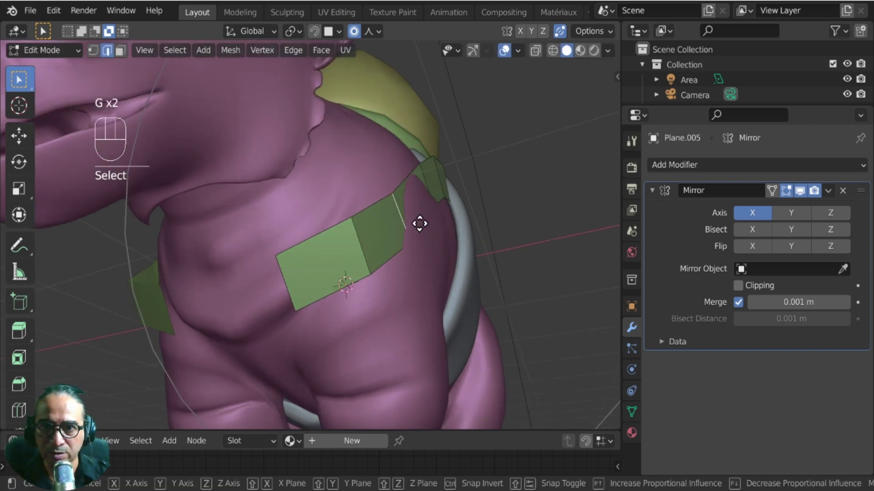
pyautogui.click(423, 200)
pyautogui.moveTo(423, 201); pyautogui.dragTo(449, 193, button='middle')
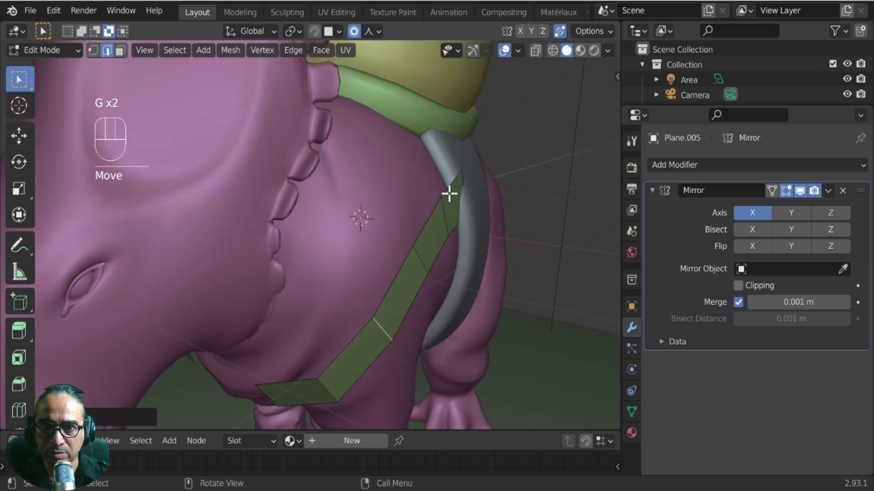
# Rotate and move the strap's upper end edge to tuck it against the grey girth band.
pyautogui.press('r')
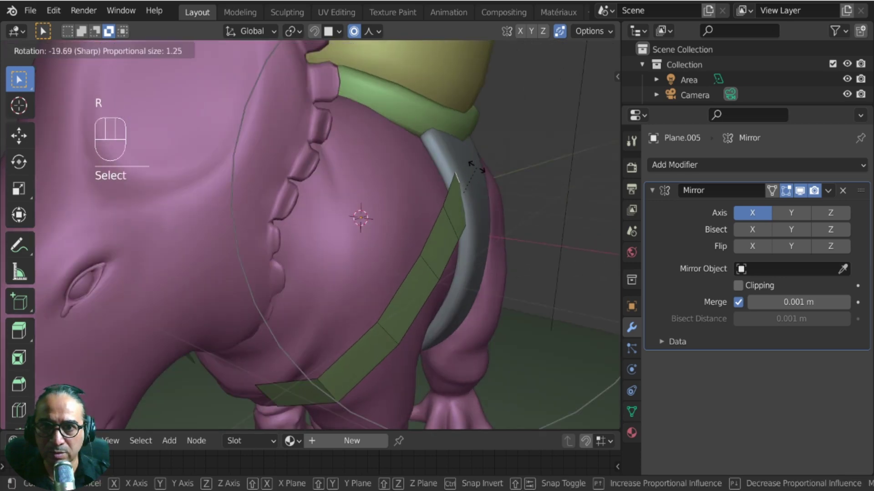
pyautogui.press('g')
pyautogui.click(462, 167)
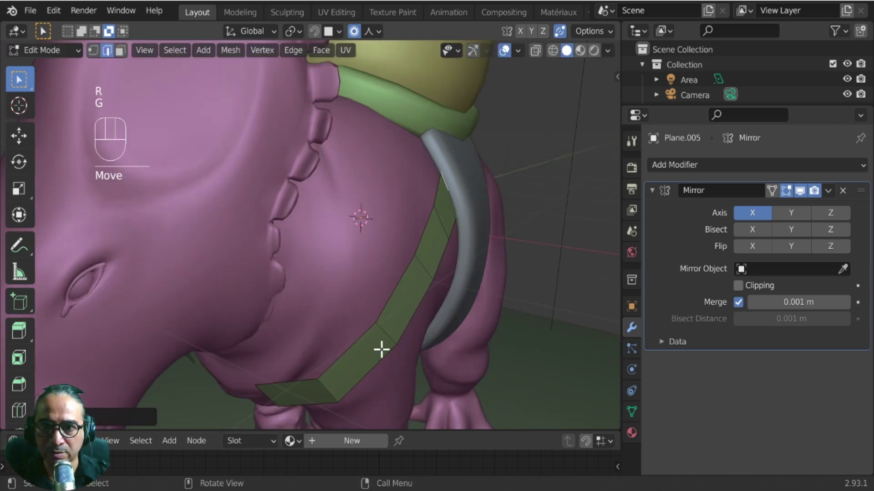
# Select the strap's front end edge on the chest and reposition it with proportional editing.
pyautogui.moveTo(380, 347); pyautogui.dragTo(415, 259, button='middle')
pyautogui.click(344, 267)
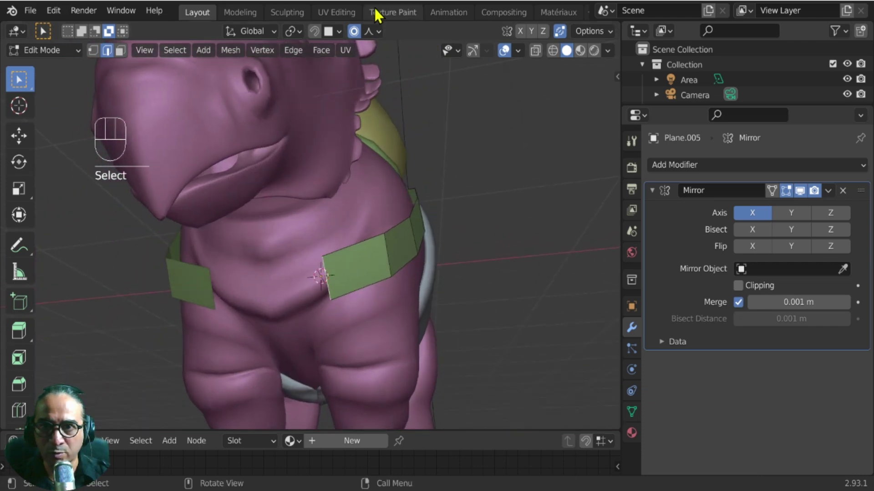
pyautogui.press('g')
pyautogui.scroll(-3, 346, 302)
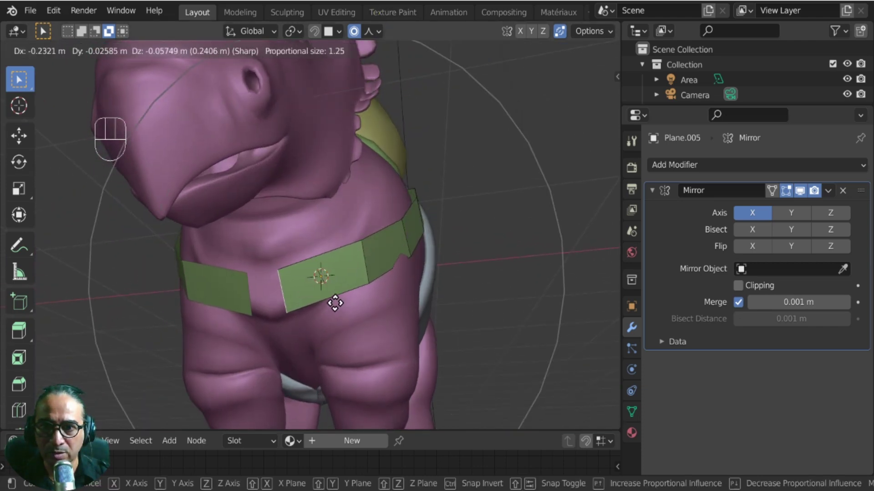
pyautogui.click(354, 302)
# Extrude the front end edge one more segment towards the middle of the chest.
pyautogui.moveTo(353, 299); pyautogui.dragTo(365, 289, button='middle')
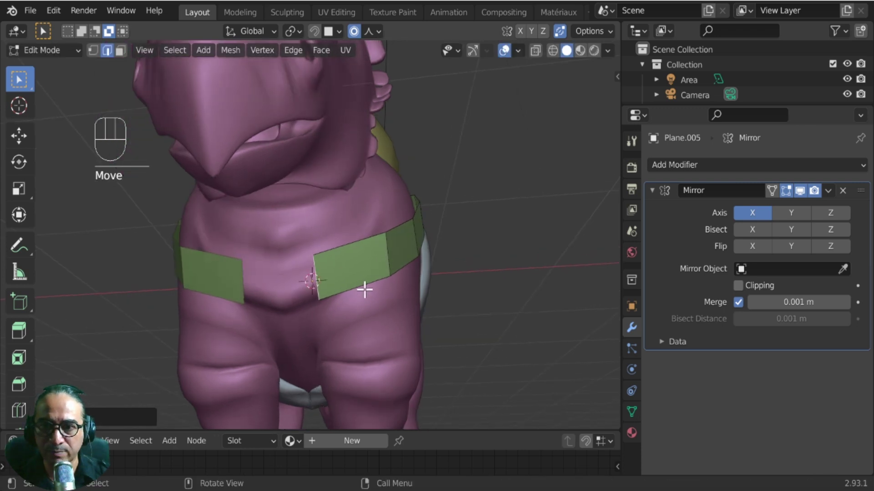
pyautogui.press('e')
pyautogui.rightClick(346, 293)
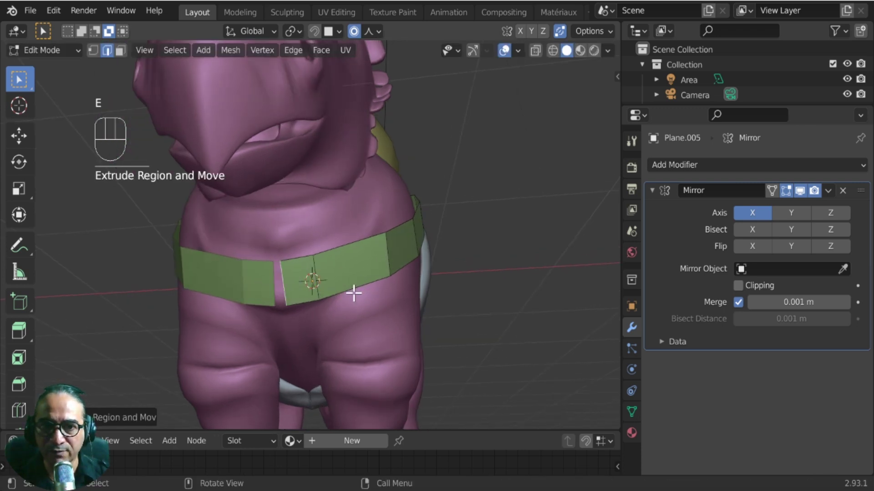
# With Mirror clipping enabled, move the strap's front end edge to the chest centre and shift the cross edge beside it outward.
pyautogui.press('g')
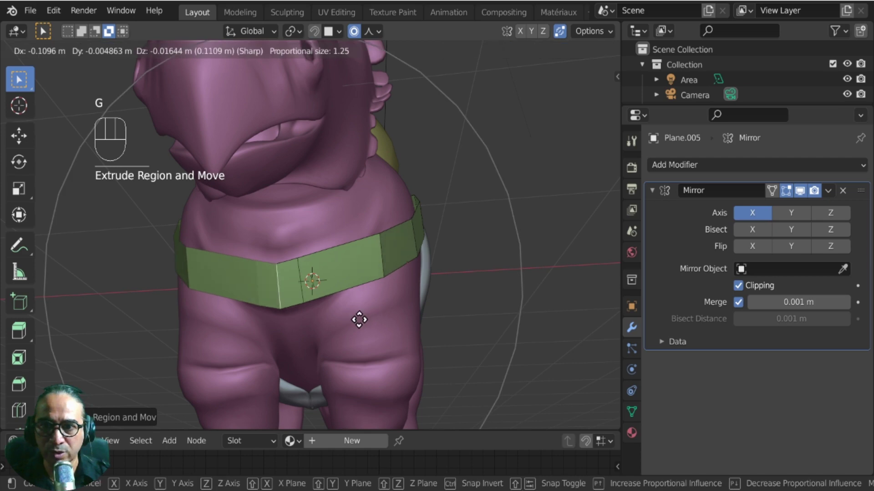
pyautogui.click(368, 319)
pyautogui.press('g')
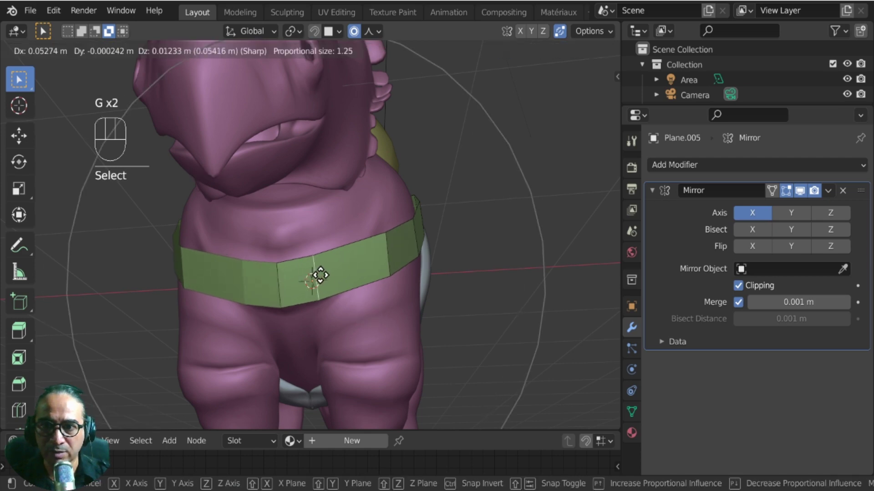
pyautogui.click(333, 274)
# In the side view, move the strap's front end edge slightly up and forward from the chest with proportional editing.
pyautogui.moveTo(334, 275); pyautogui.dragTo(243, 362, button='middle')
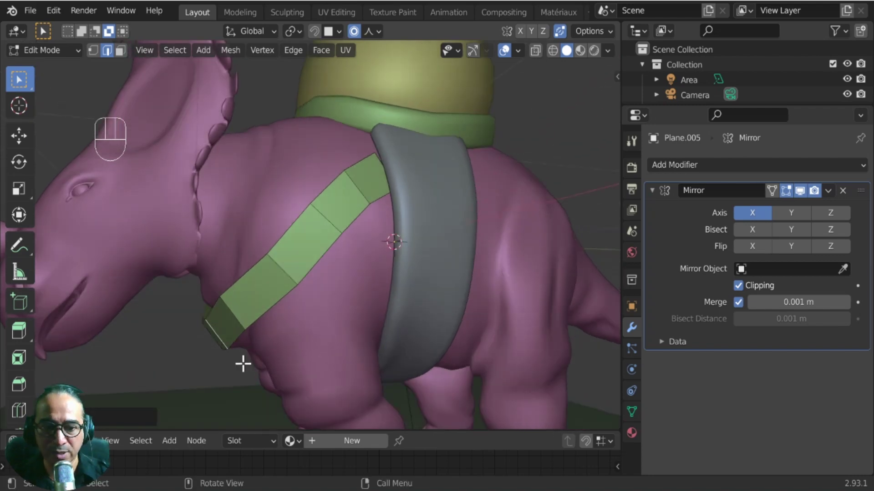
pyautogui.press('KP_3')
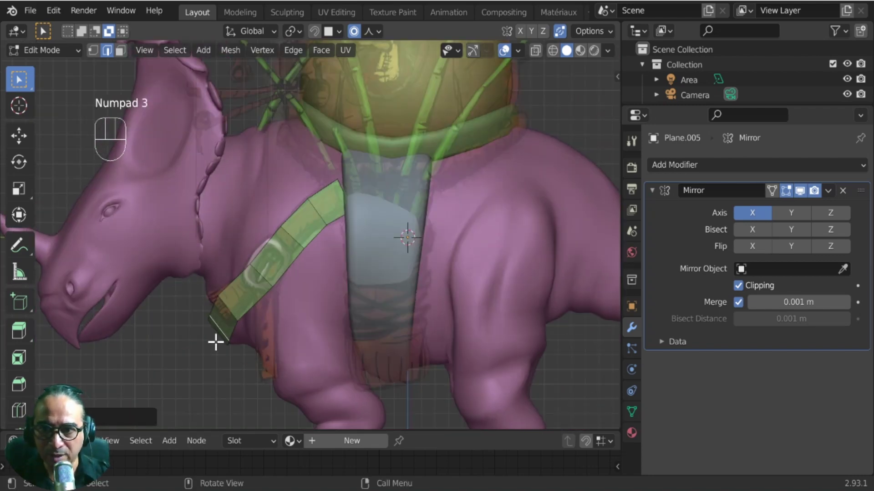
pyautogui.press('g')
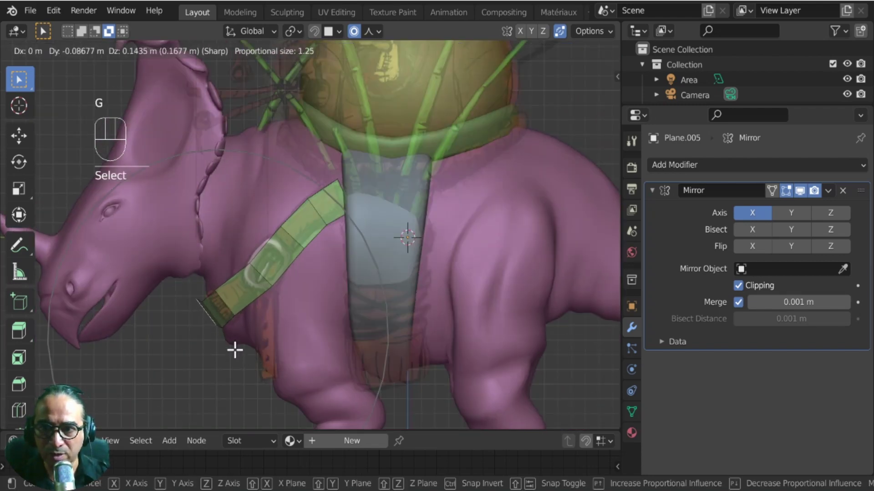
pyautogui.click(211, 320)
pyautogui.keyDown('shift'); pyautogui.moveTo(234, 336); pyautogui.dragTo(353, 290, button='middle'); pyautogui.keyUp('shift')
pyautogui.scroll(5, 322, 305)
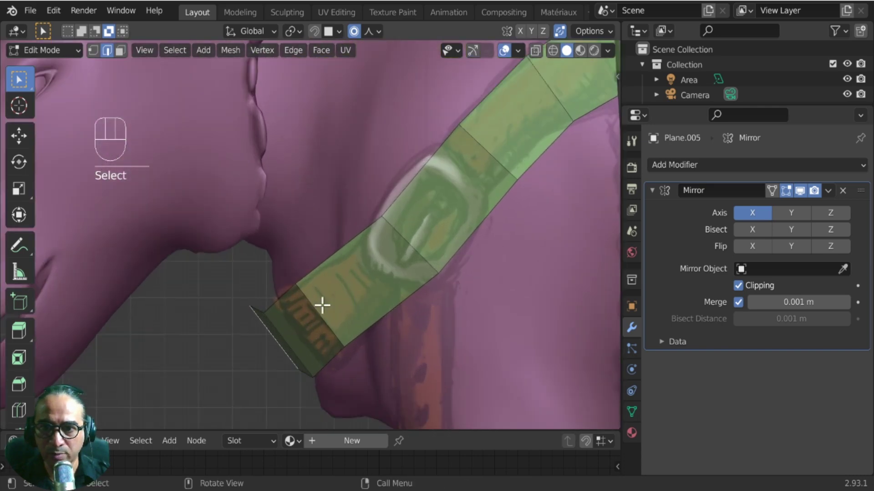
# Fit the two frontmost cross edges to the reference strap, reducing the proportional editing size to 0.64.
pyautogui.press('g')
pyautogui.scroll(3, 289, 323)
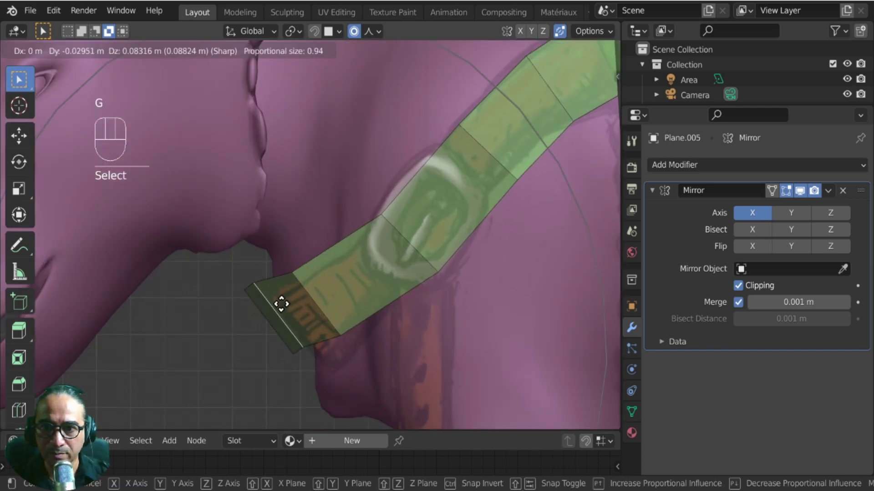
pyautogui.click(298, 321)
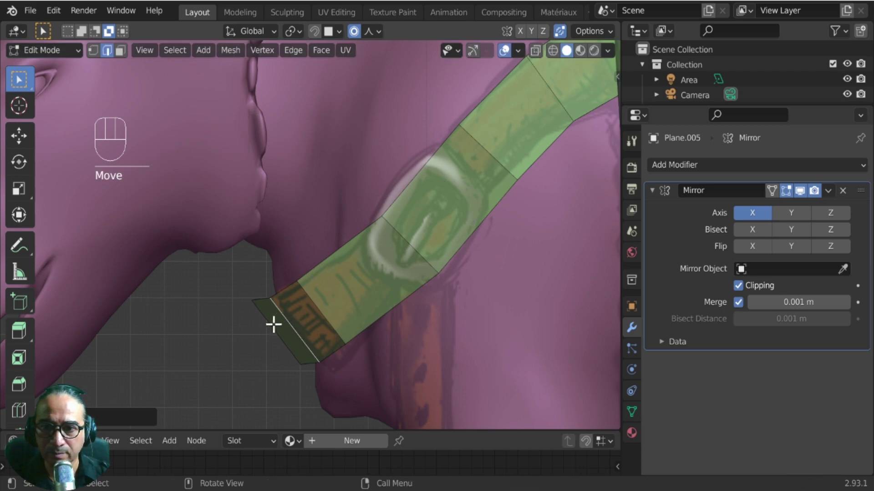
pyautogui.press('g')
pyautogui.click(281, 341)
pyautogui.press('g')
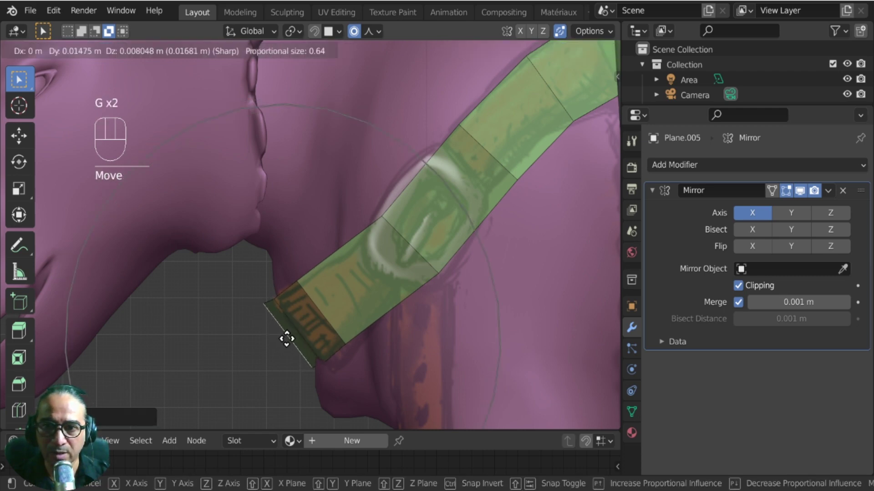
pyautogui.click(294, 334)
# Move the next two cross edges along the shoulder onto the reference strap, using a proportional size of 0.53.
pyautogui.press('g')
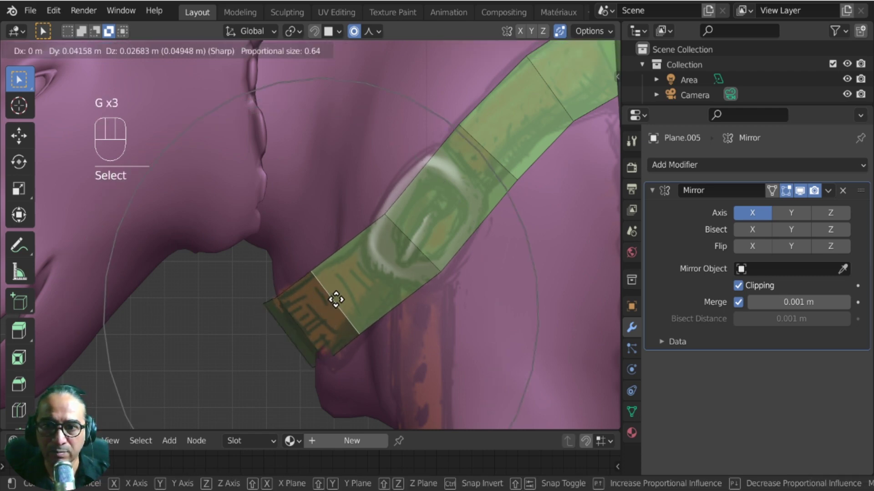
pyautogui.scroll(2, 339, 300)
pyautogui.click(345, 301)
pyautogui.press('g')
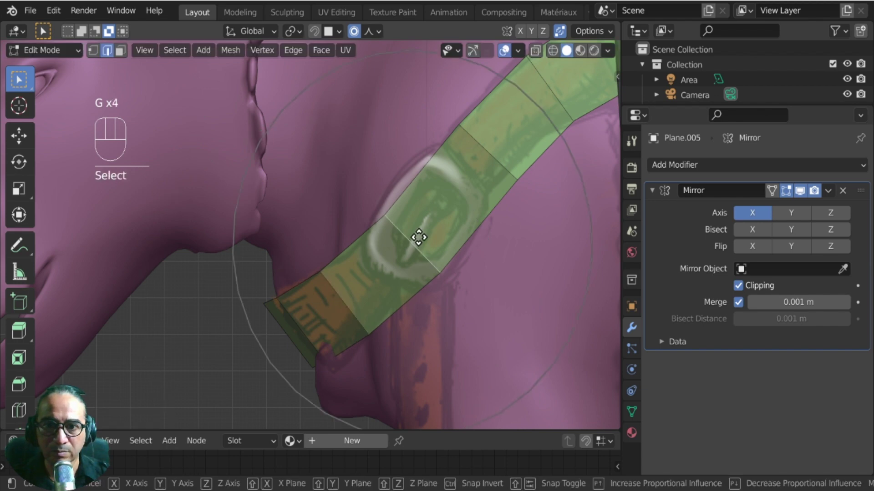
pyautogui.click(437, 217)
# Rotate and move the strap's upper end edge and its neighbouring cross edge to follow the reference into the girth band.
pyautogui.moveTo(438, 178); pyautogui.dragTo(433, 200, button='middle')
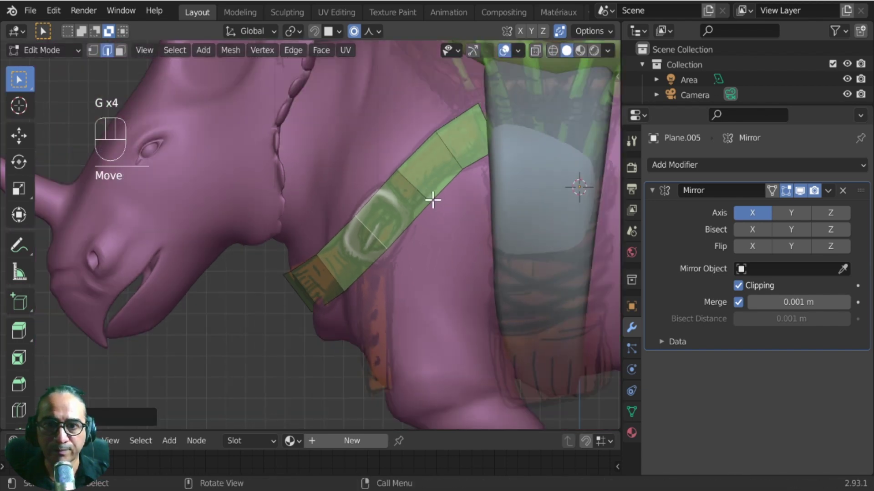
pyautogui.press('r')
pyautogui.press('g')
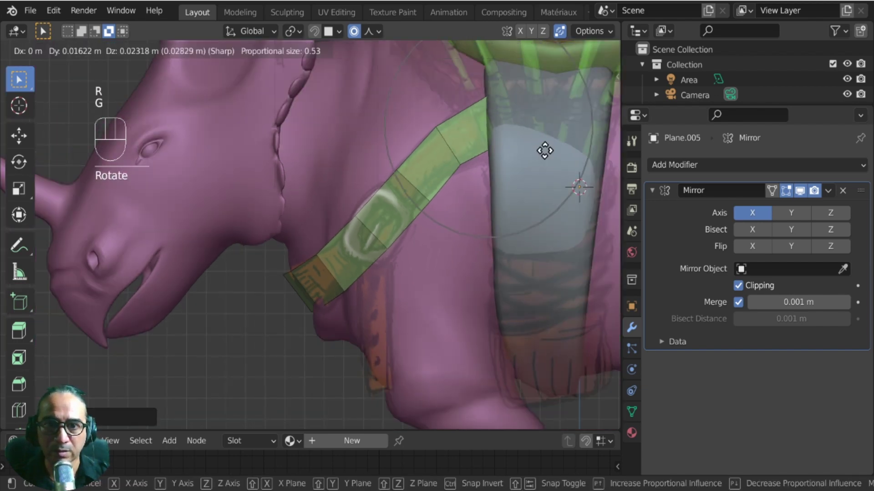
pyautogui.click(452, 149)
pyautogui.press('g')
pyautogui.click(505, 139)
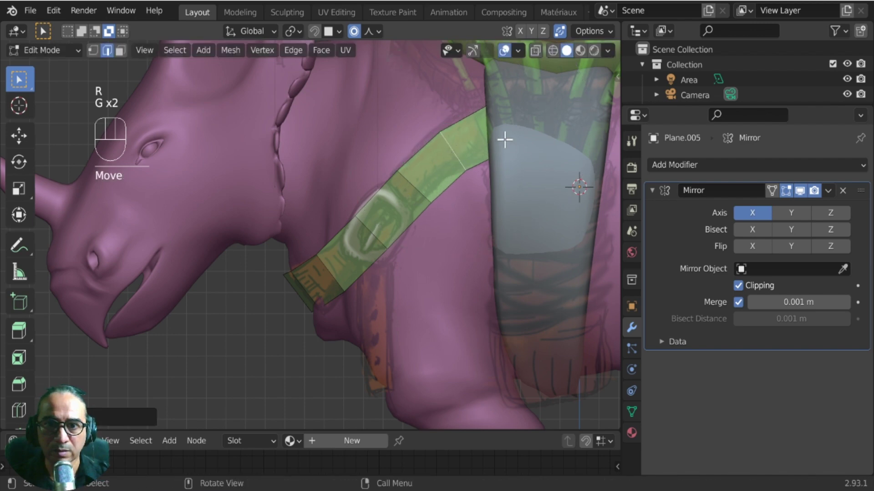
pyautogui.press('g')
pyautogui.click(501, 113)
pyautogui.press('Tab')
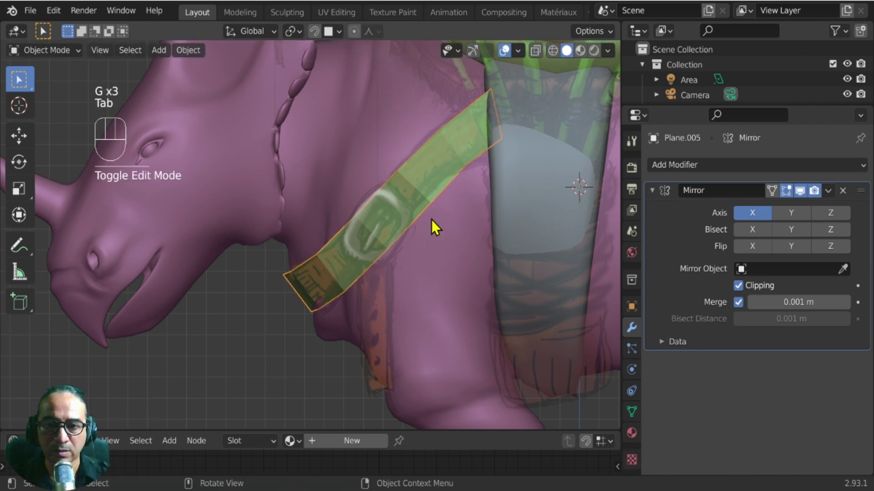
pyautogui.moveTo(433, 228); pyautogui.dragTo(394, 272, button='middle')
pyautogui.press('Tab')
pyautogui.press('Tab')
pyautogui.click(345, 315)
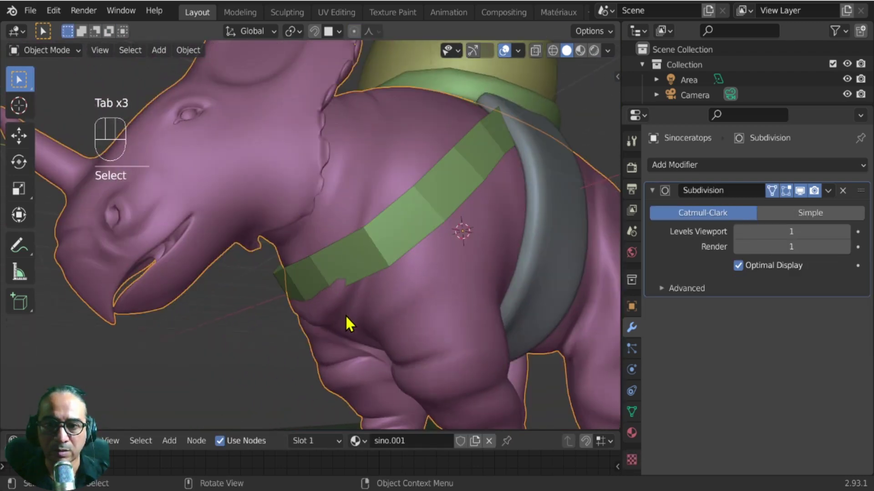
pyautogui.press('Tab')
pyautogui.press('Tab')
# Reopen the strap mesh for editing, then rotate and move its front end edge to fit the curve of the chest.
pyautogui.click(325, 280)
pyautogui.press('Tab')
pyautogui.scroll(2, 323, 268)
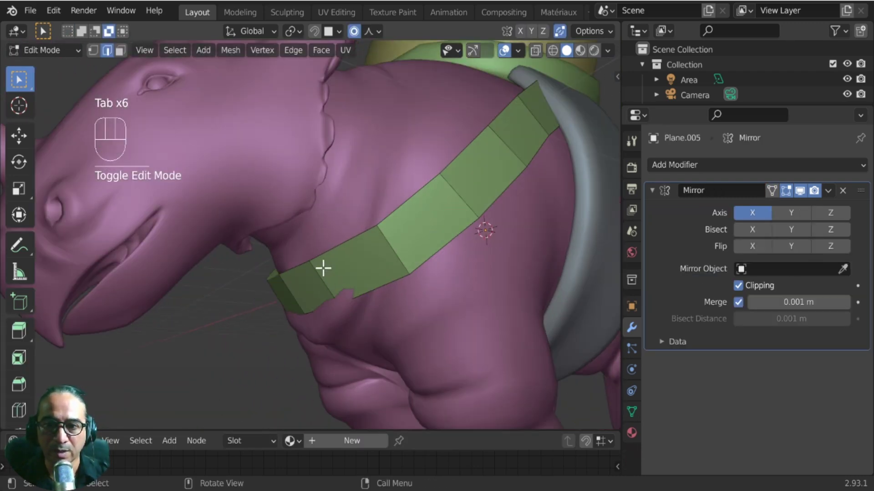
pyautogui.moveTo(341, 294); pyautogui.dragTo(355, 316, button='middle')
pyautogui.press('r')
pyautogui.click(346, 350)
pyautogui.press('r')
pyautogui.click(359, 330)
pyautogui.press('g')
pyautogui.click(356, 332)
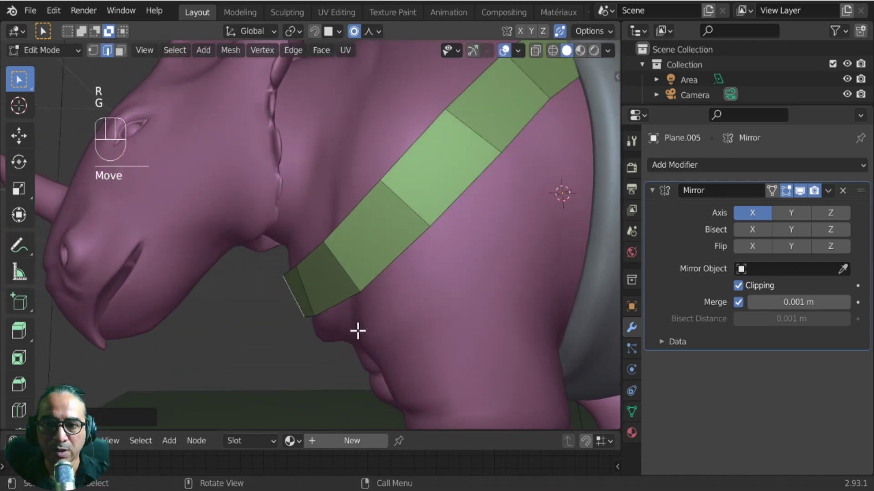
# Return the strap to Object Mode and add a Solidify modifier after its Mirror modifier.
pyautogui.scroll(-3, 342, 293)
pyautogui.scroll(-3, 342, 293)
pyautogui.scroll(4, 384, 299)
pyautogui.moveTo(384, 299); pyautogui.dragTo(465, 190, button='middle')
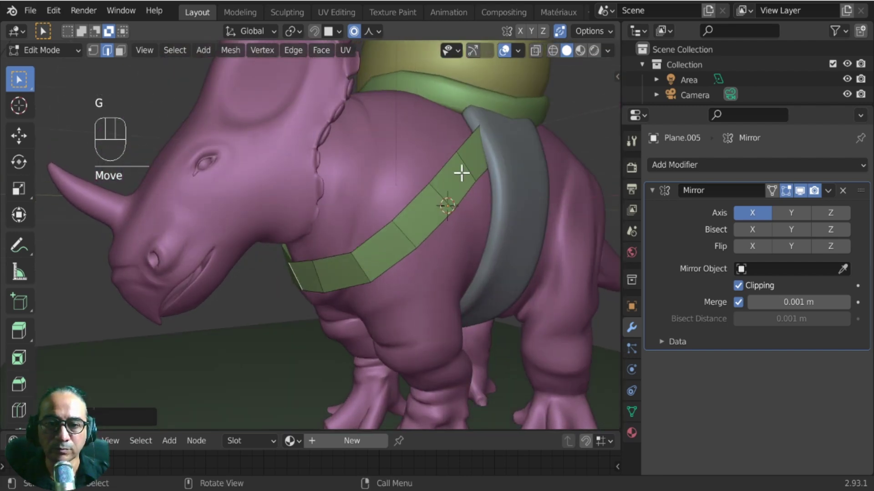
pyautogui.press('Tab')
pyautogui.click(656, 190)
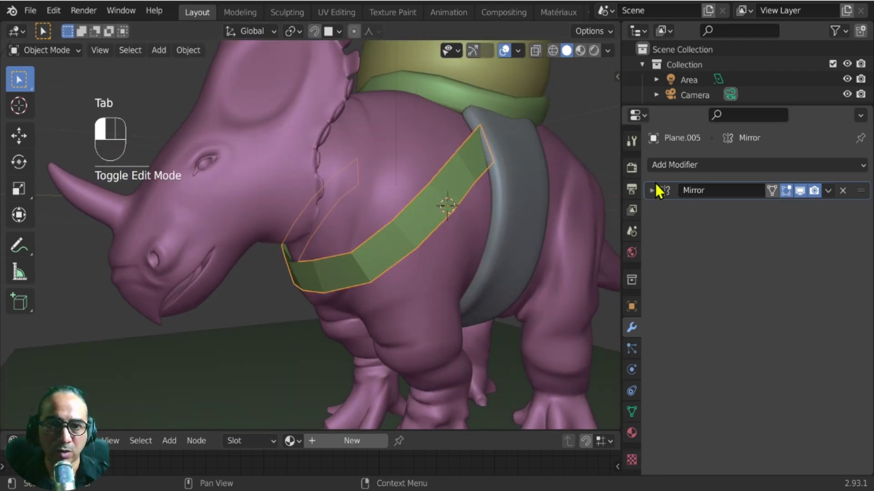
pyautogui.click(673, 168)
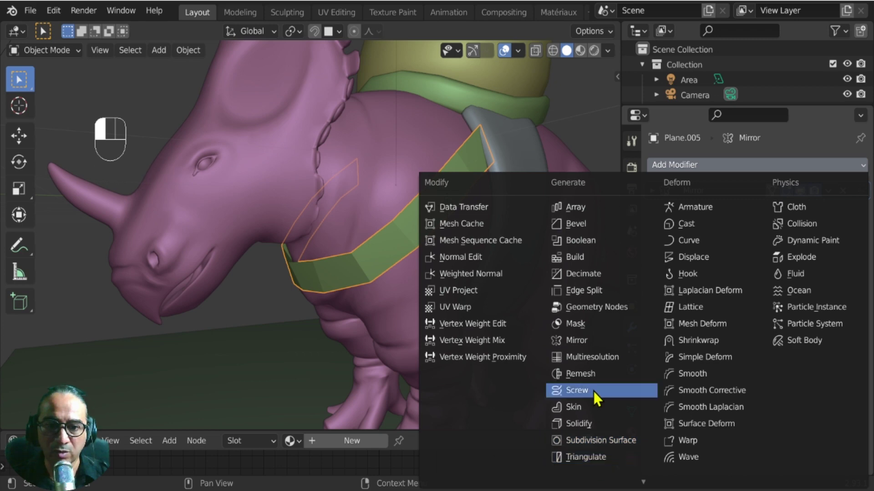
pyautogui.click(586, 428)
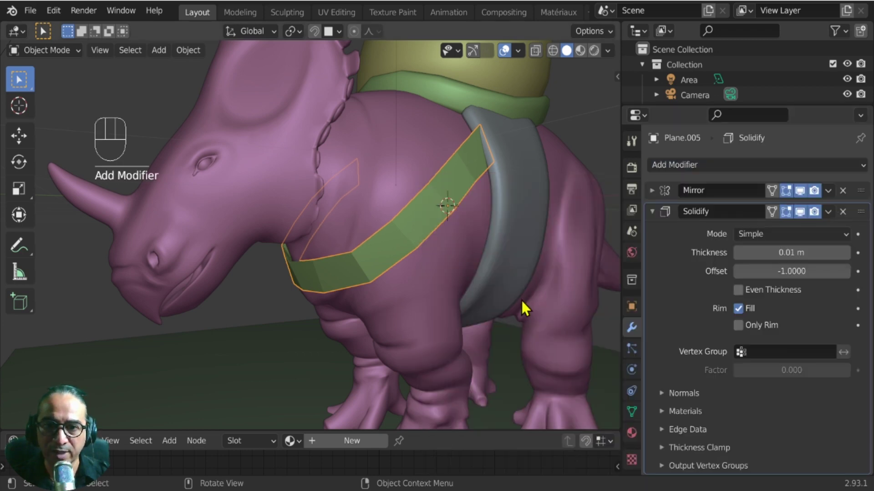
# Set the strap's Solidify thickness to -0.032 m so that it thickens outward from the body.
pyautogui.scroll(3, 526, 273)
pyautogui.moveTo(526, 273); pyautogui.dragTo(473, 319, button='middle')
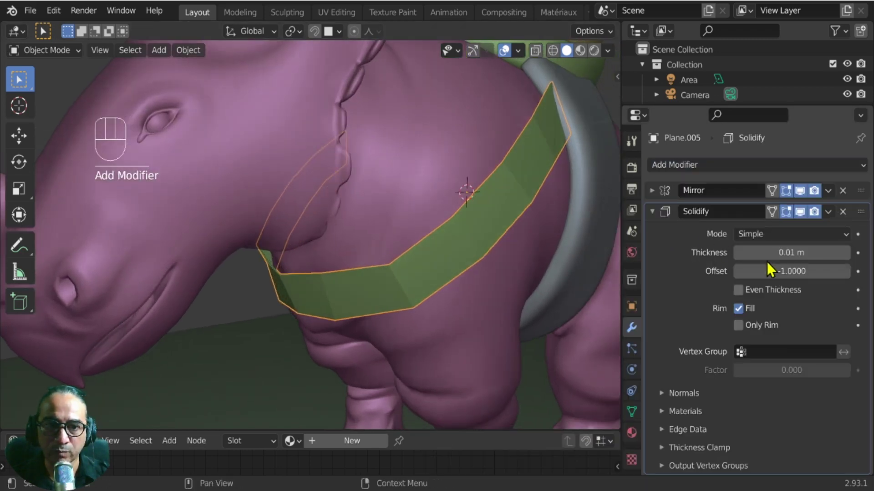
pyautogui.keyDown('shift'); pyautogui.moveTo(766, 255); pyautogui.dragTo(728, 255); pyautogui.keyUp('shift')
pyautogui.moveTo(396, 218); pyautogui.dragTo(507, 209, button='middle')
# Add a Subdivision Surface modifier to the strap below Solidify.
pyautogui.click(651, 211)
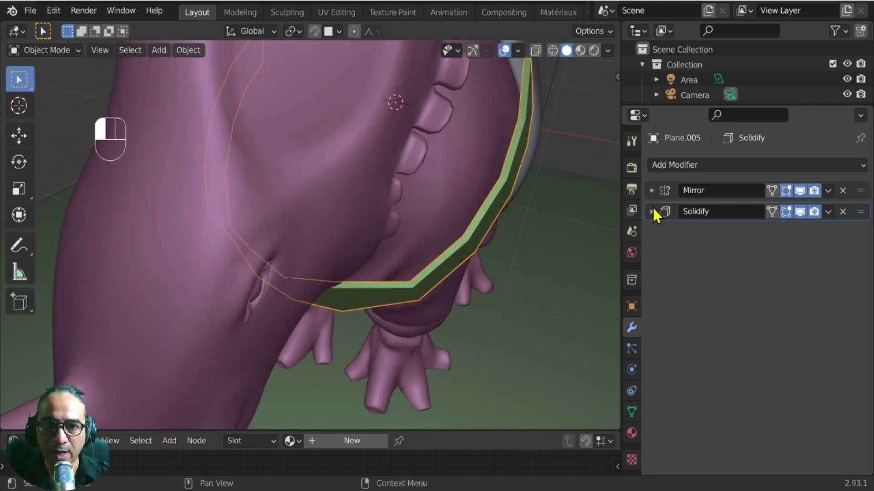
pyautogui.click(690, 166)
pyautogui.click(613, 441)
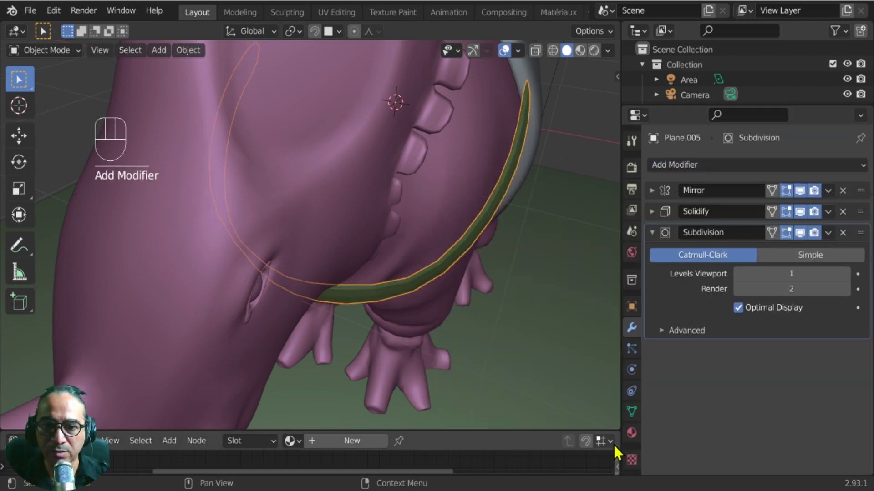
pyautogui.moveTo(616, 286); pyautogui.dragTo(450, 253, button='middle')
pyautogui.scroll(2, 380, 284)
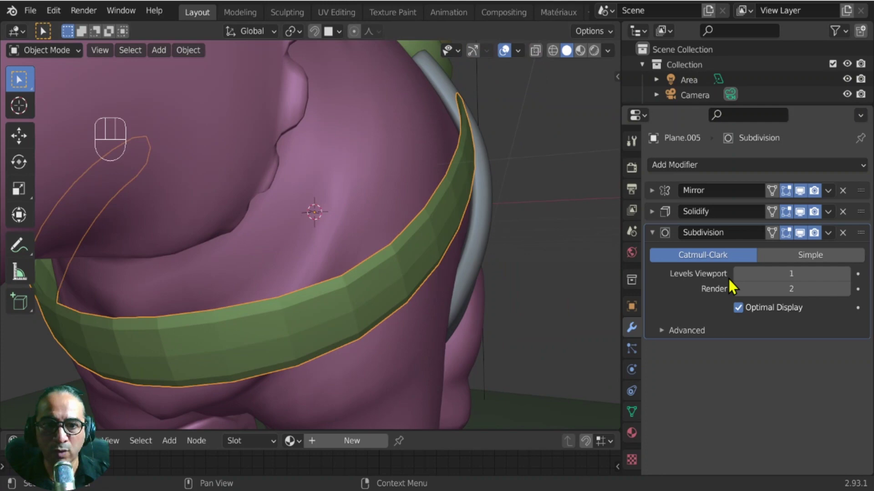
# Try the Subdivision modifier ahead of Solidify in the stack to keep the strap's borders crisp.
pyautogui.click(652, 233)
pyautogui.moveTo(861, 232); pyautogui.dragTo(861, 213)
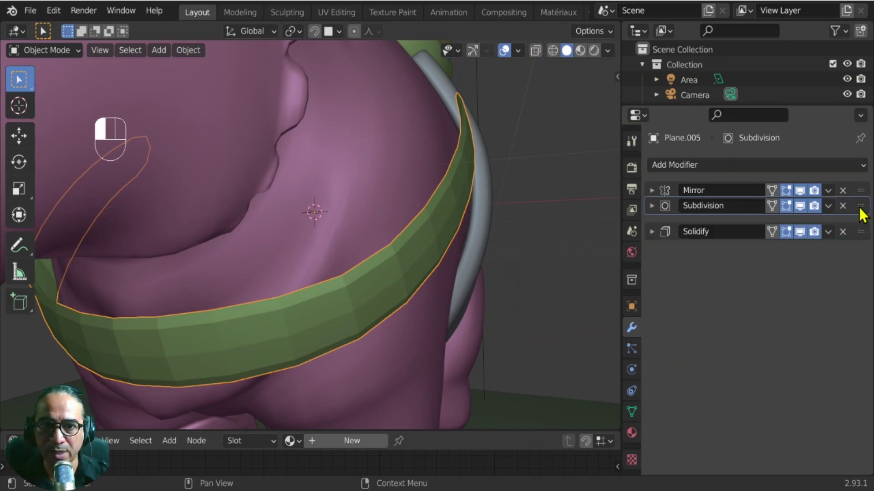
pyautogui.moveTo(524, 243); pyautogui.dragTo(460, 203, button='middle')
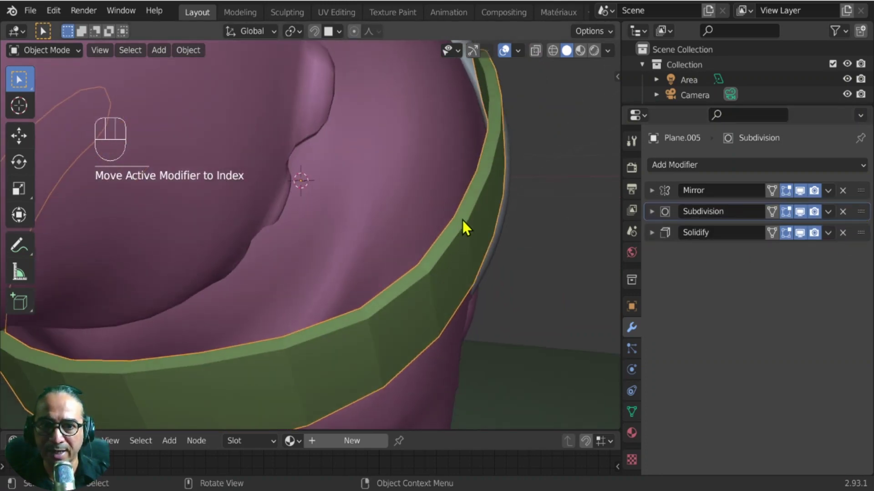
pyautogui.moveTo(533, 255); pyautogui.dragTo(474, 242, button='middle')
# Apply smooth shading to the strap.
pyautogui.scroll(-3, 480, 223)
pyautogui.rightClick(389, 215)
pyautogui.click(386, 196)
pyautogui.scroll(3, 437, 276)
# Examine the strap's shading and borders in Edit Mode together with its Solidify and Subdivision settings.
pyautogui.press('Tab')
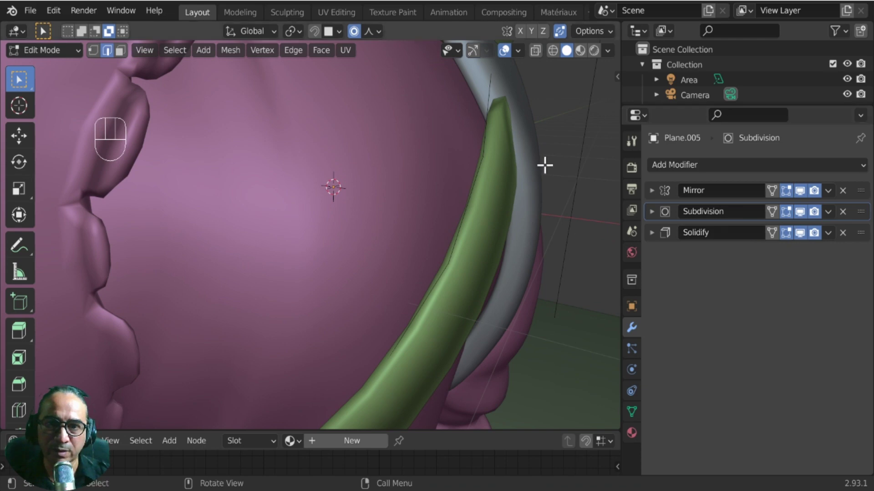
pyautogui.moveTo(480, 307); pyautogui.dragTo(395, 285, button='middle')
pyautogui.click(652, 233)
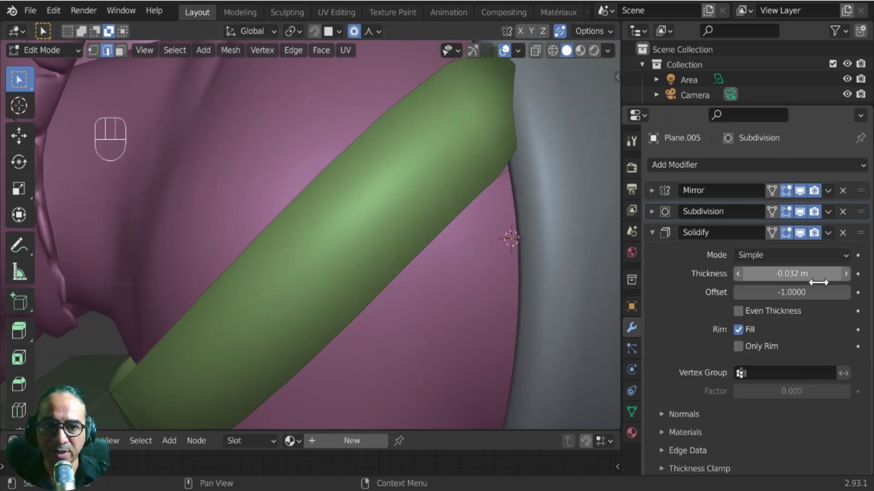
pyautogui.click(652, 232)
pyautogui.click(652, 212)
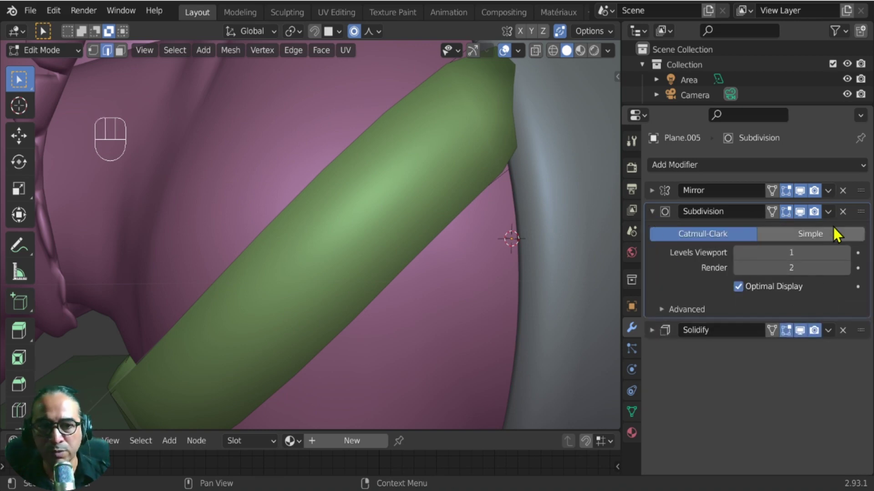
pyautogui.moveTo(302, 292); pyautogui.dragTo(400, 319, button='middle')
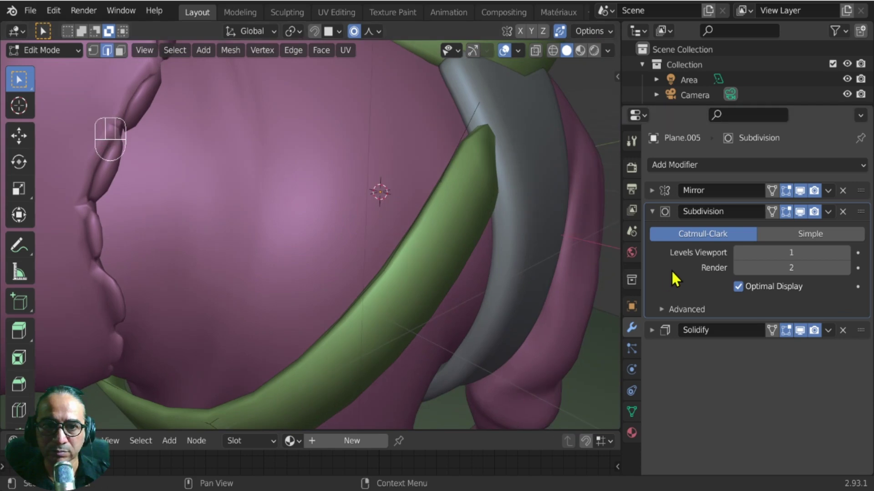
# Remove the strap's Subdivision modifier and, in Object Mode, add a new Subdivision Surface modifier after Solidify.
pyautogui.click(842, 211)
pyautogui.press('Tab')
pyautogui.moveTo(503, 274); pyautogui.dragTo(455, 236, button='middle')
pyautogui.click(707, 165)
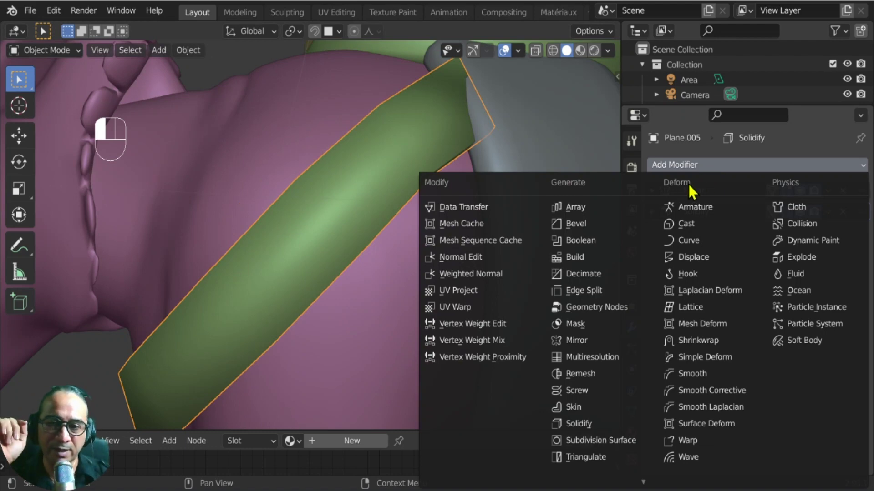
pyautogui.click(596, 442)
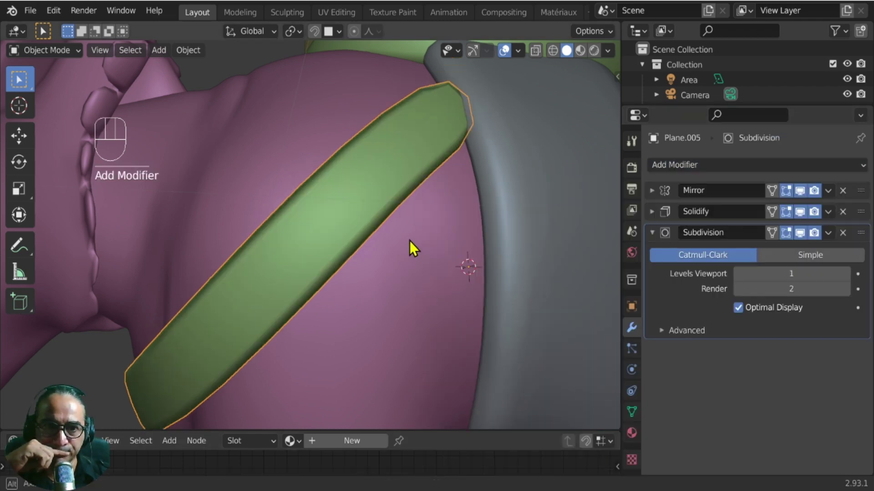
pyautogui.moveTo(410, 241); pyautogui.dragTo(474, 260, button='middle')
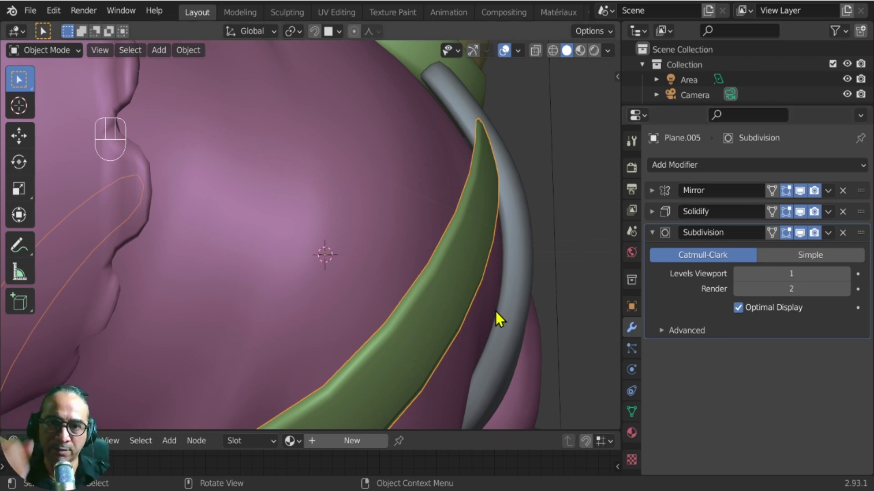
# In Edit Mode, add a lengthwise loop cut to the front strap and slide it close to the upper border.
pyautogui.moveTo(496, 311); pyautogui.dragTo(467, 220, button='middle')
pyautogui.scroll(2, 423, 240)
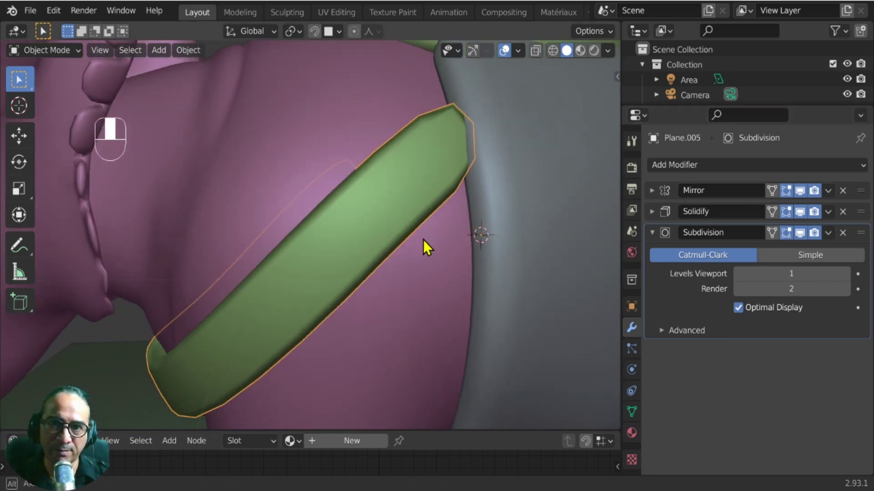
pyautogui.keyDown('shift'); pyautogui.moveTo(423, 239); pyautogui.dragTo(412, 258, button='middle'); pyautogui.keyUp('shift')
pyautogui.scroll(3, 407, 255)
pyautogui.press('Tab')
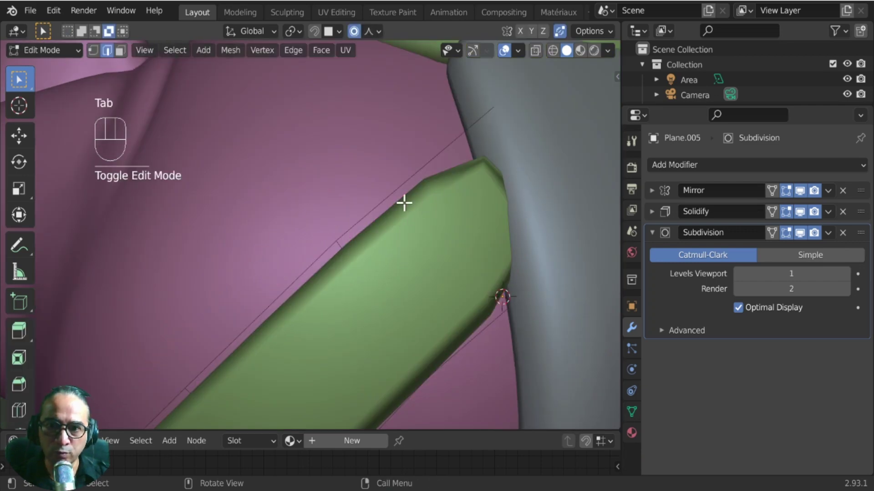
pyautogui.hotkey('ctrl', 'r')
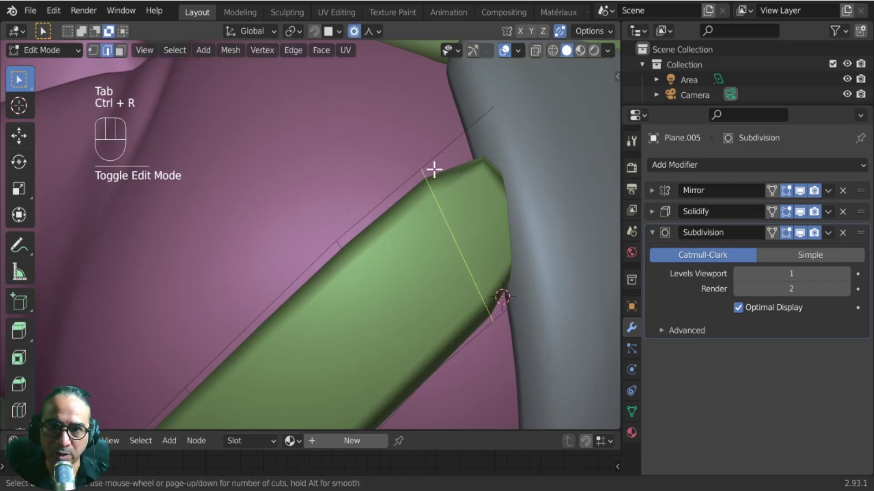
pyautogui.click(340, 254)
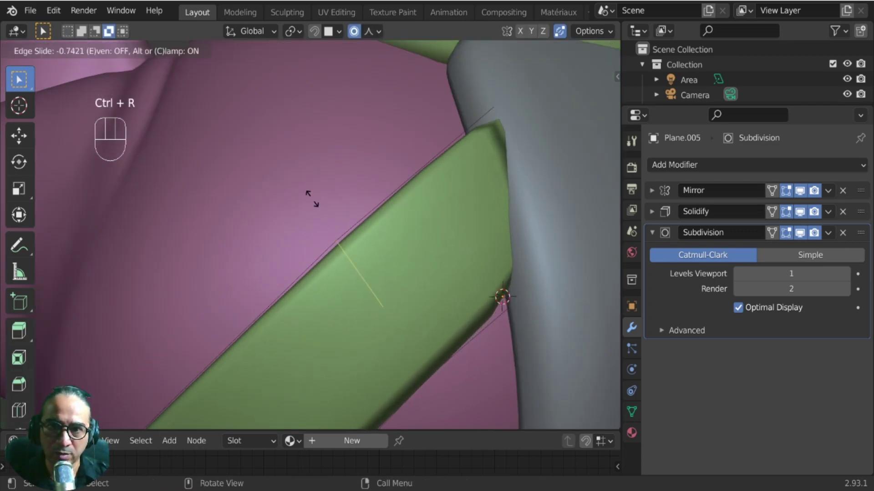
pyautogui.click(306, 184)
# Add a second lengthwise loop cut close to the strap's lower border, then return to Object Mode.
pyautogui.moveTo(306, 184); pyautogui.dragTo(418, 248, button='middle')
pyautogui.hotkey('ctrl', 'r')
pyautogui.click(411, 236)
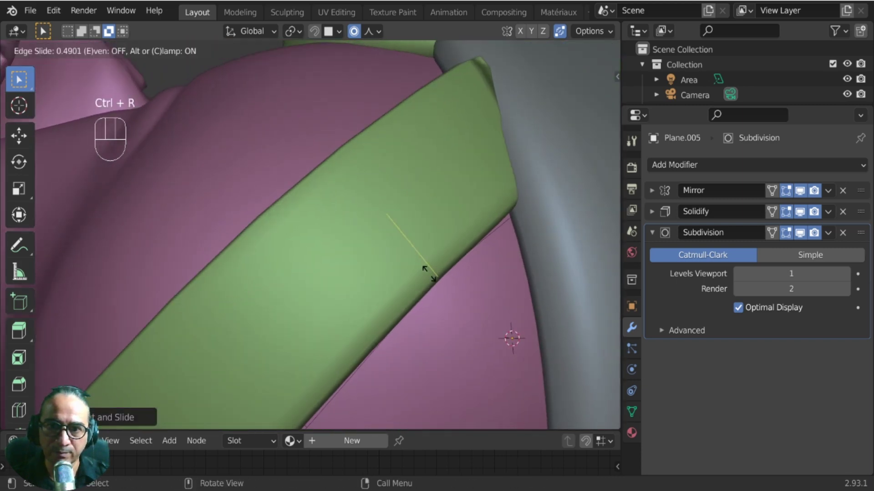
pyautogui.click(439, 286)
pyautogui.moveTo(439, 285); pyautogui.dragTo(446, 308, button='middle')
pyautogui.press('Tab')
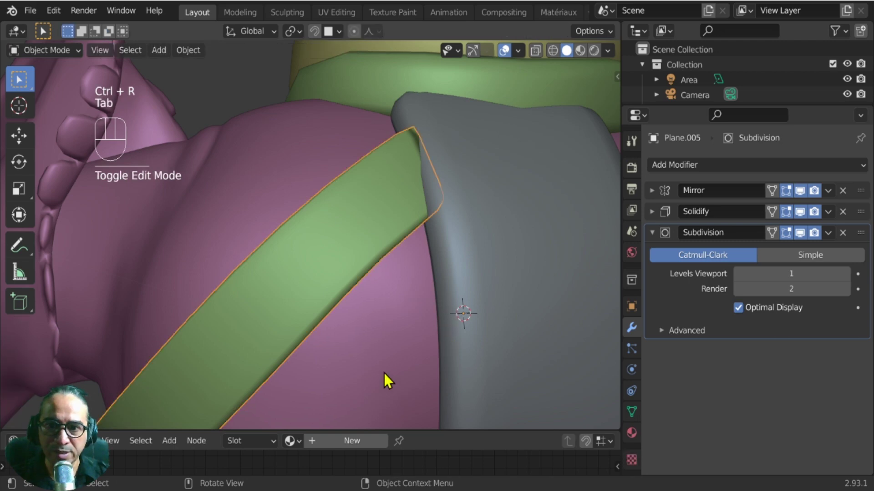
# Duplicate the front strap in place and remove the Mirror modifier from the copy in Edit Mode.
pyautogui.moveTo(384, 373); pyautogui.dragTo(436, 245, button='middle')
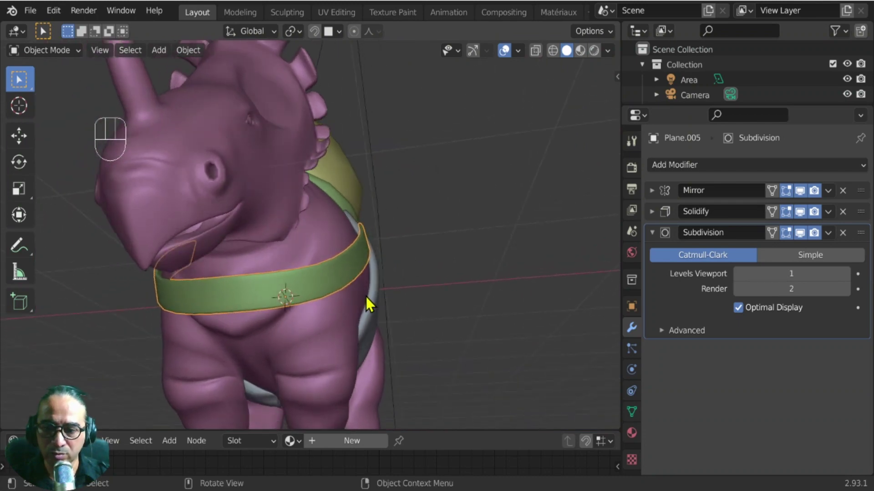
pyautogui.hotkey('shift', 'd')
pyautogui.rightClick(436, 254)
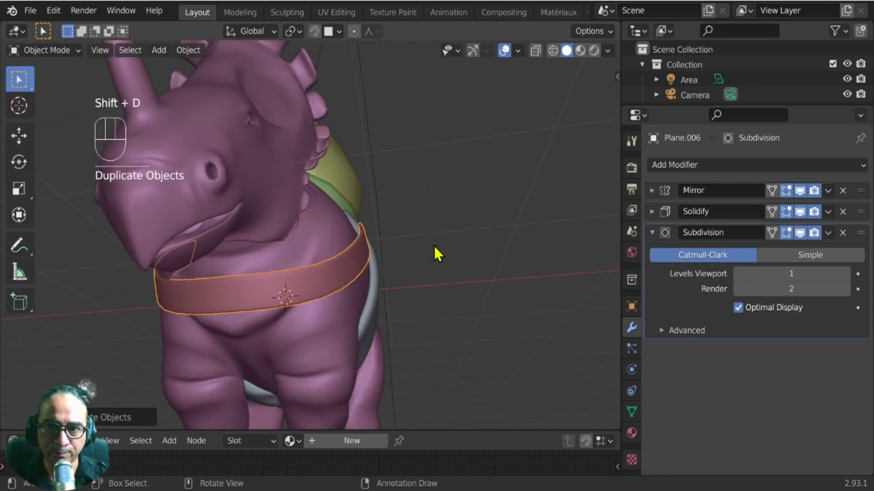
pyautogui.press('Tab')
pyautogui.moveTo(439, 274); pyautogui.dragTo(413, 298, button='middle')
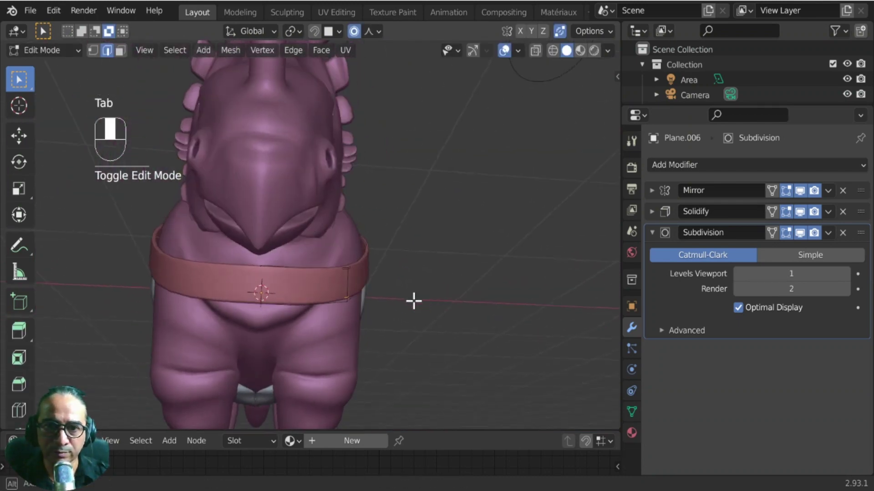
pyautogui.click(843, 190)
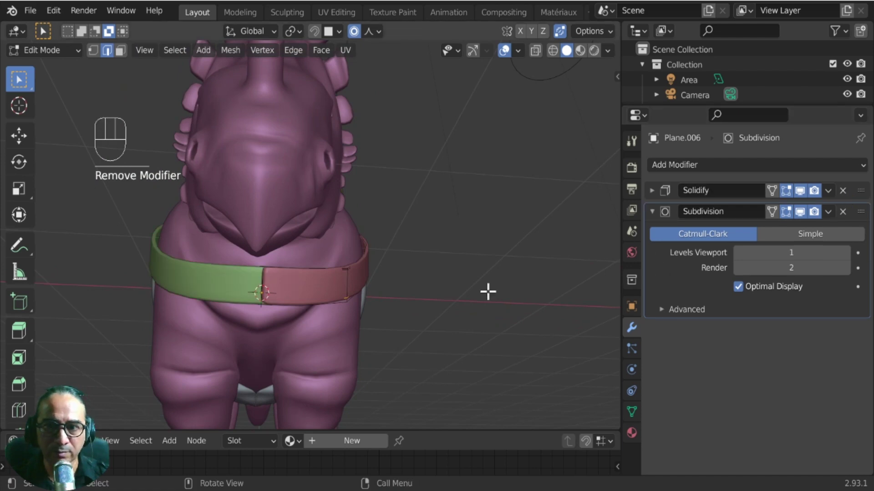
# Move the duplicate strap's front end sideways and down beside the front leg, using proportional editing.
pyautogui.moveTo(487, 291); pyautogui.dragTo(345, 314, button='middle')
pyautogui.scroll(5, 221, 310)
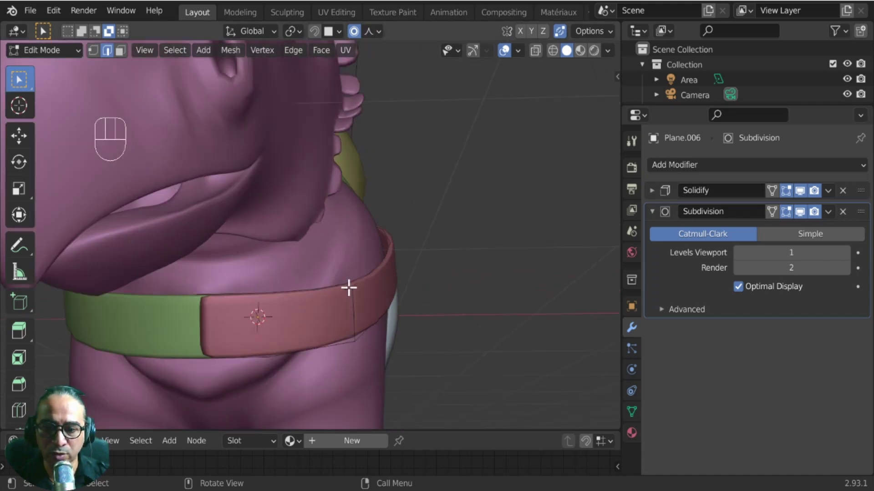
pyautogui.press('g')
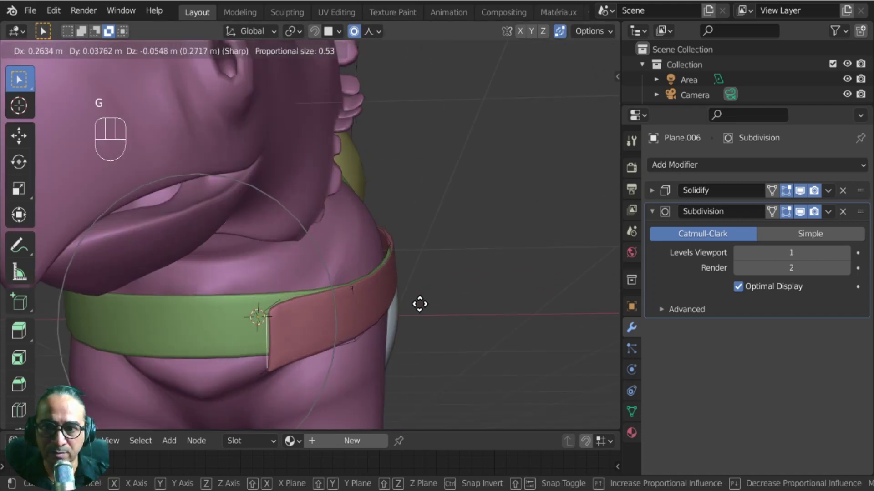
pyautogui.click(426, 321)
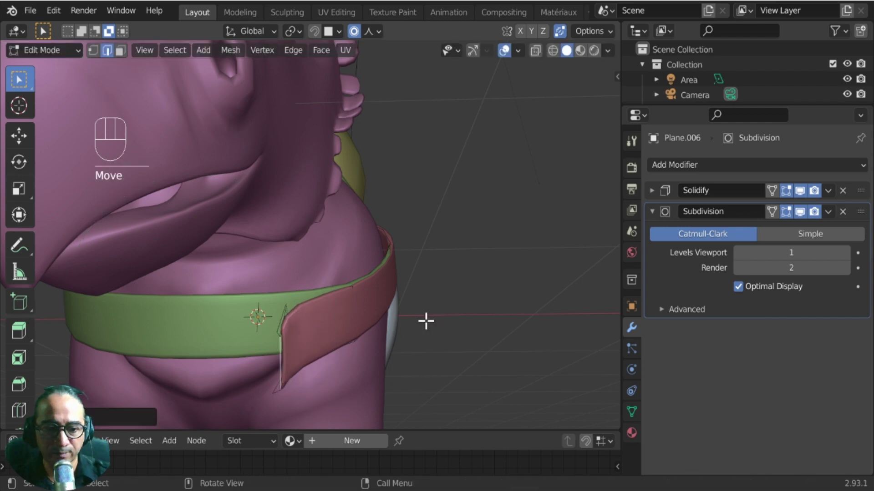
pyautogui.press('KP_7')
pyautogui.moveTo(409, 313); pyautogui.dragTo(403, 226, button='middle')
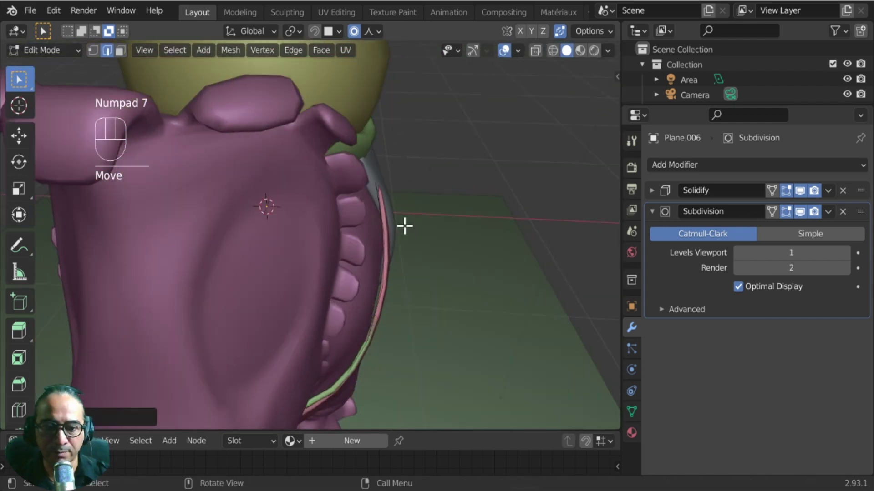
pyautogui.press('KP_1')
pyautogui.keyDown('shift'); pyautogui.moveTo(442, 287); pyautogui.dragTo(416, 223, button='middle'); pyautogui.keyUp('shift')
pyautogui.press('g')
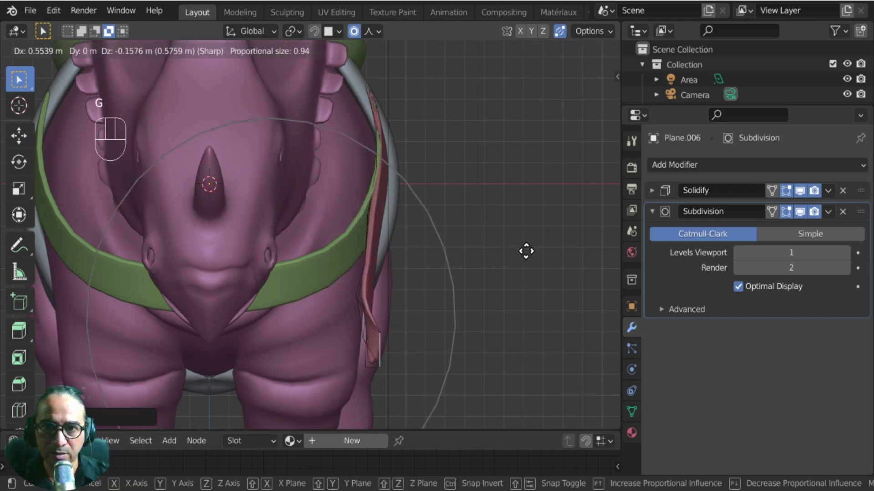
pyautogui.click(533, 249)
# In side view, rotate the duplicate strap's lower end and move it down to the hanging strap end in the reference.
pyautogui.moveTo(485, 267); pyautogui.dragTo(385, 261, button='middle')
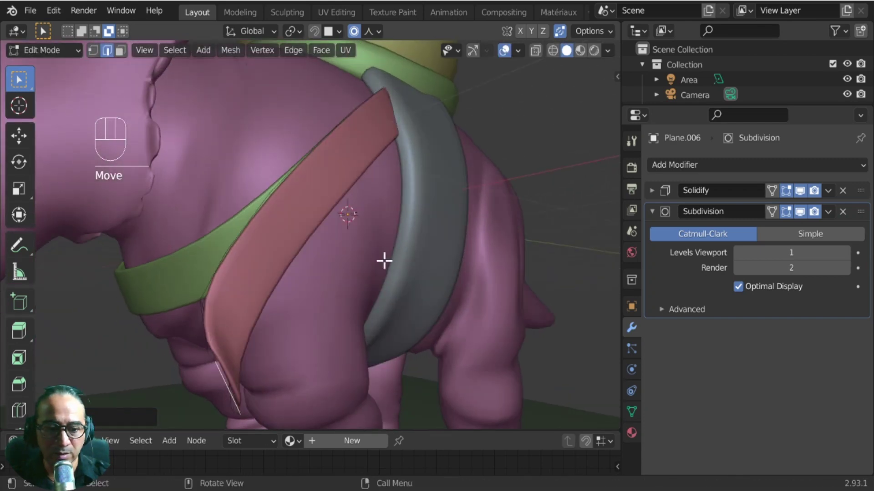
pyautogui.press('KP_3')
pyautogui.press('r')
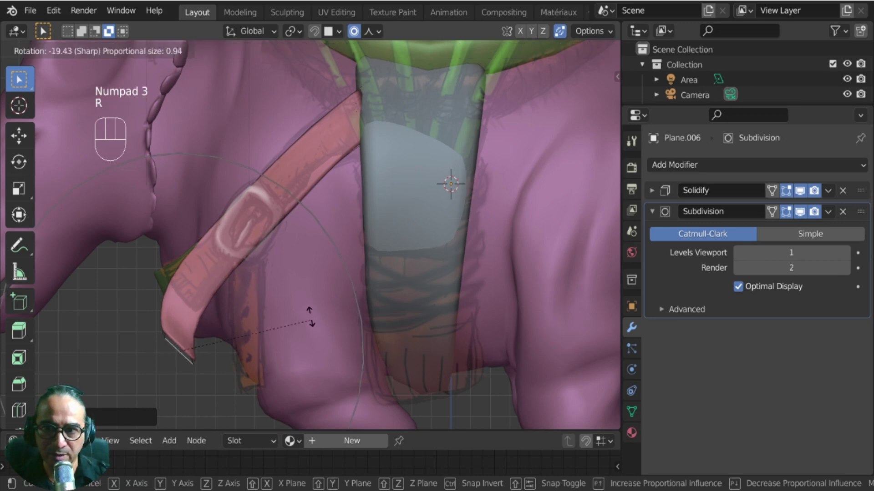
pyautogui.click(327, 318)
pyautogui.press('g')
pyautogui.click(384, 355)
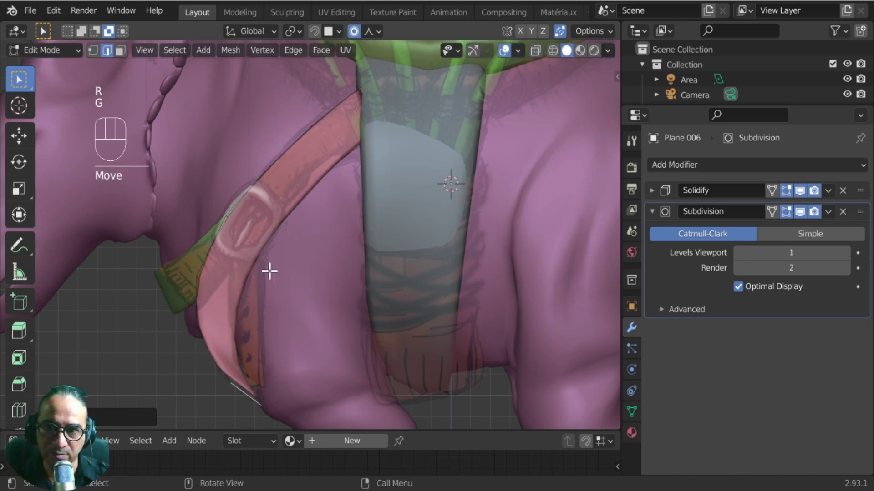
# Move the duplicate strap's lower, upper and middle edges with proportional editing to follow the hanging strap in the reference.
pyautogui.click(228, 308)
pyautogui.press('g')
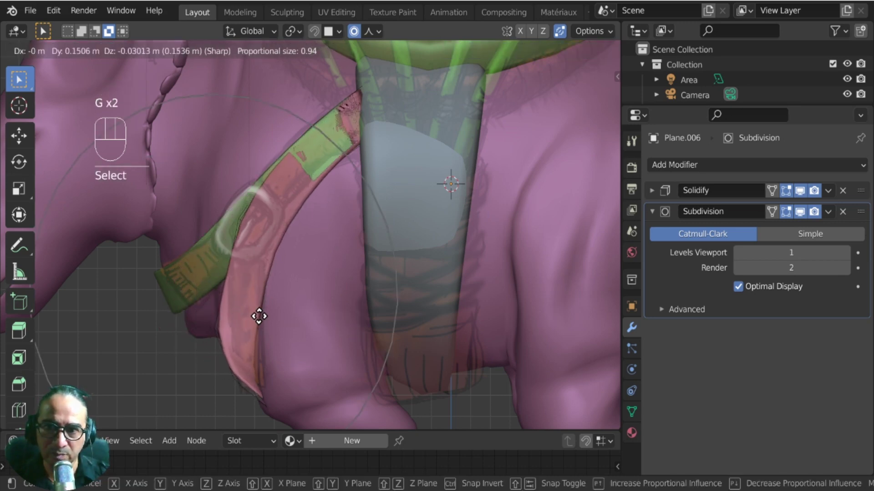
pyautogui.click(267, 318)
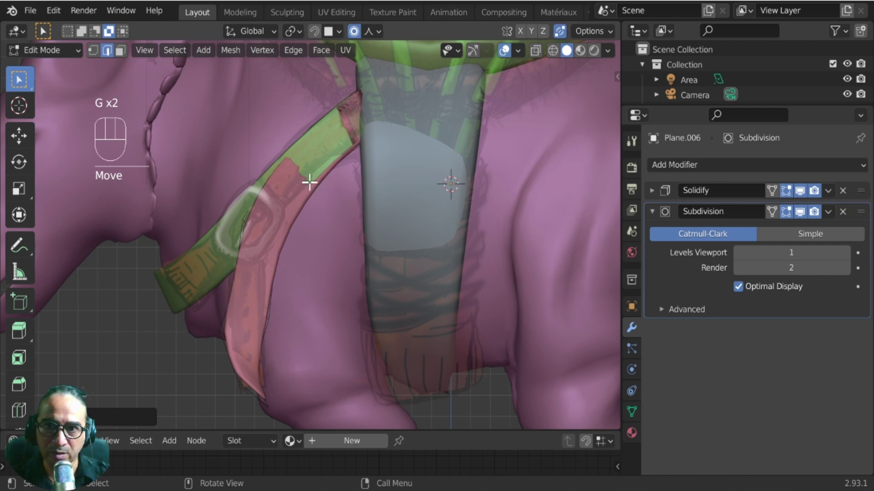
pyautogui.click(310, 182)
pyautogui.press('g')
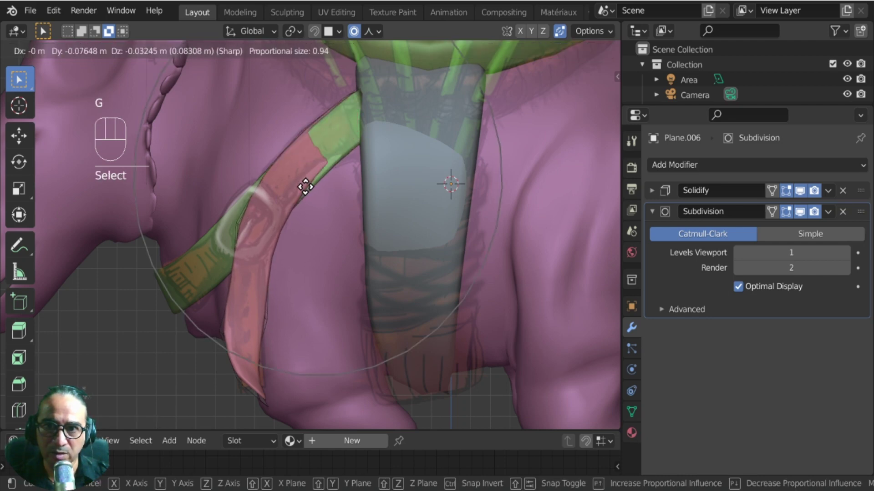
pyautogui.click(305, 187)
pyautogui.click(251, 264)
pyautogui.press('g')
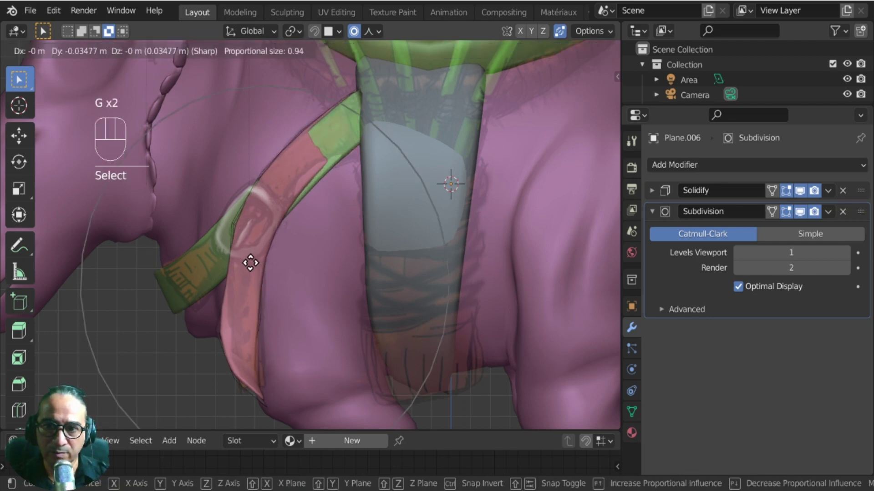
pyautogui.click(250, 260)
# Rotate the hanging strap's lower end in side view, then adjust its tilt with a free trackball rotation.
pyautogui.click(263, 335)
pyautogui.press('r')
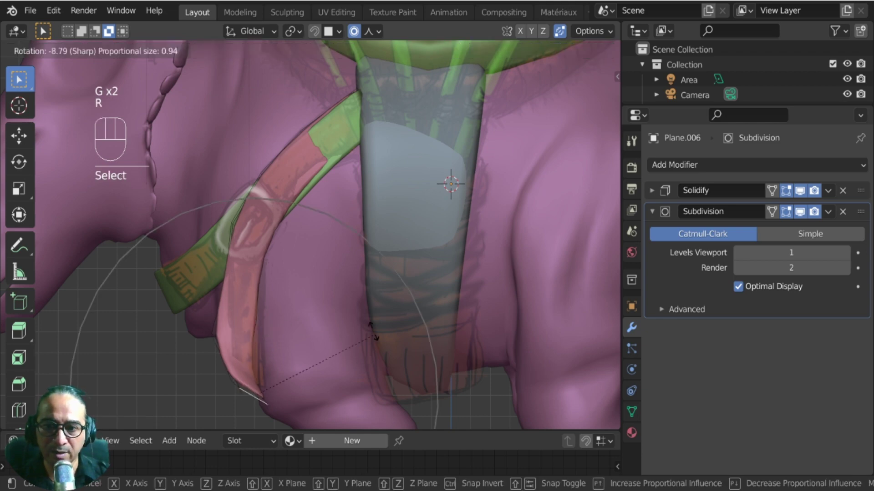
pyautogui.click(336, 306)
pyautogui.press('r')
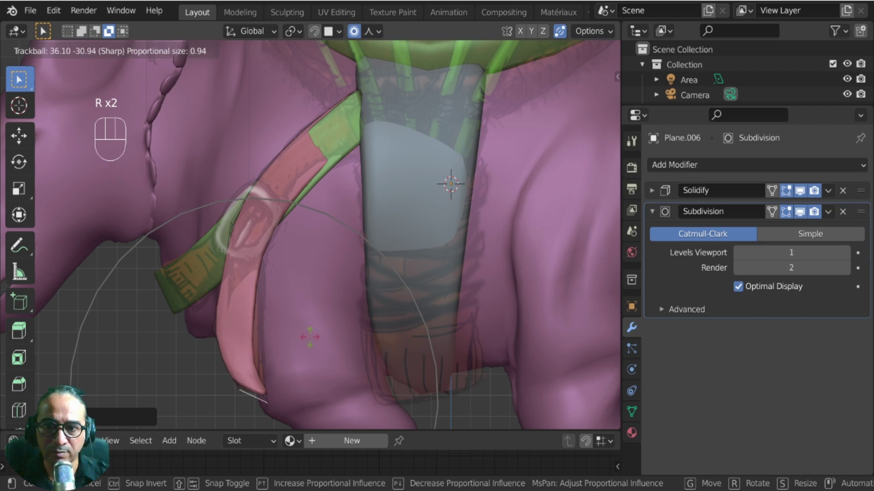
pyautogui.click(273, 362)
# Delete the edge loop at the hanging strap's lower end, using edge selection.
pyautogui.scroll(3, 279, 343)
pyautogui.keyDown('shift'); pyautogui.moveTo(279, 342); pyautogui.dragTo(384, 337, button='middle'); pyautogui.keyUp('shift')
pyautogui.scroll(2, 389, 342)
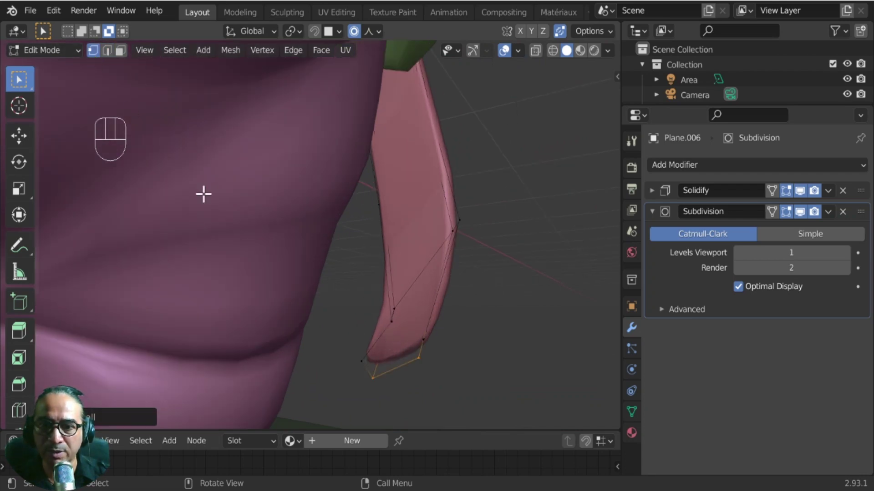
pyautogui.keyDown('shift'); pyautogui.click(364, 366); pyautogui.keyUp('shift')
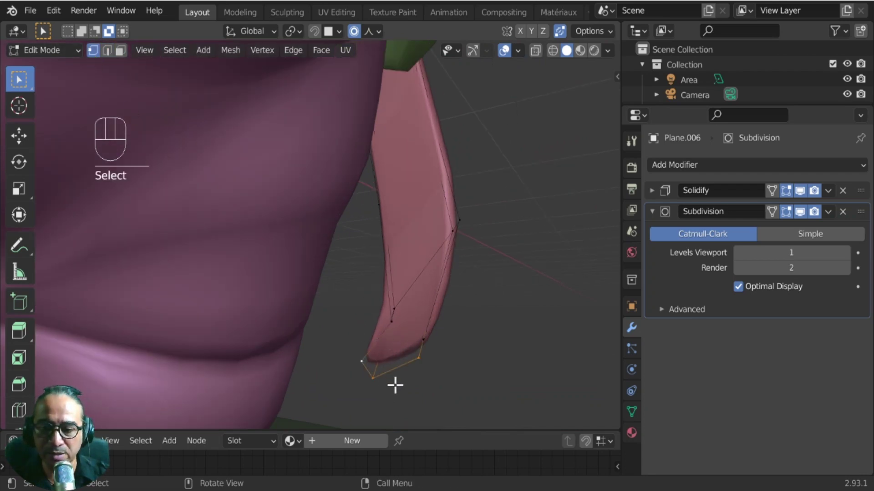
pyautogui.press('x')
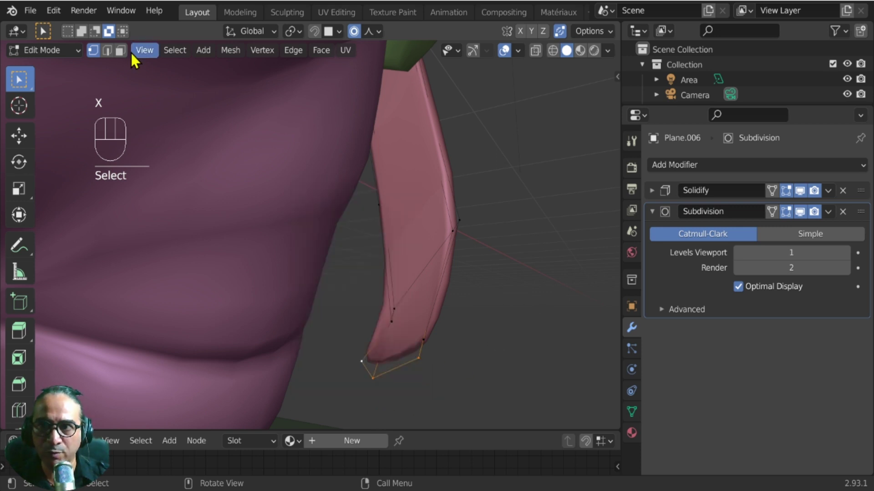
pyautogui.click(102, 51)
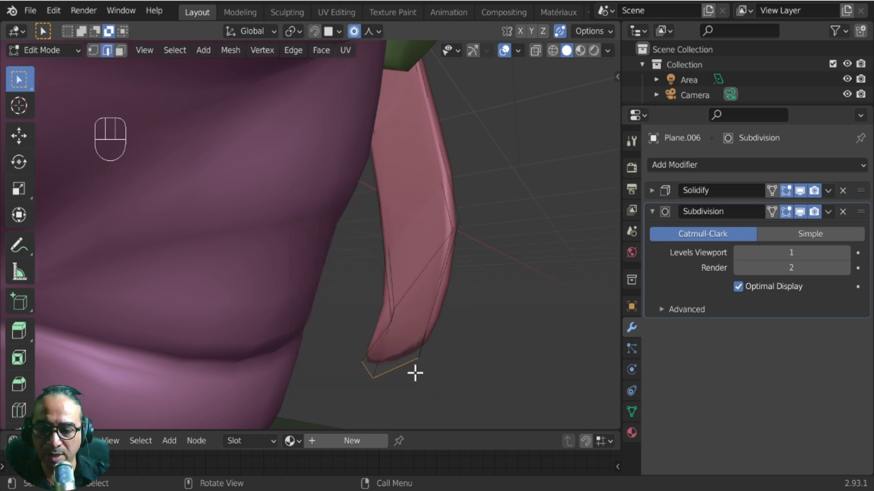
pyautogui.keyDown('alt'); pyautogui.click(401, 363); pyautogui.keyUp('alt')
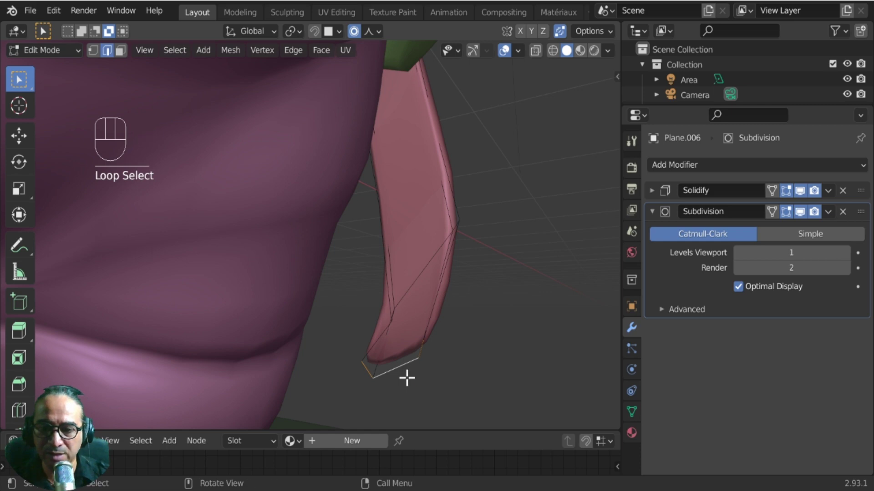
pyautogui.press('x')
pyautogui.click(363, 378)
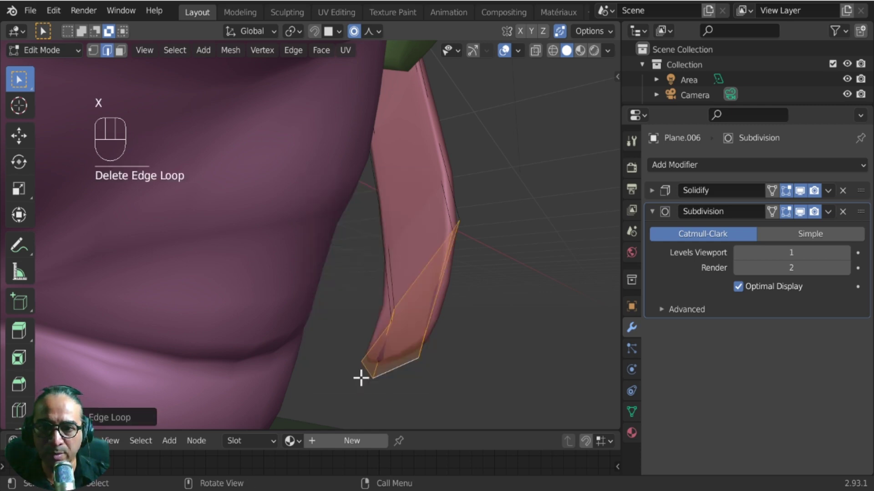
# Disable the Solidify display in Edit Mode and move the hanging strap's end edge forward, away from the leg.
pyautogui.moveTo(452, 341); pyautogui.dragTo(343, 277, button='middle')
pyautogui.click(369, 326)
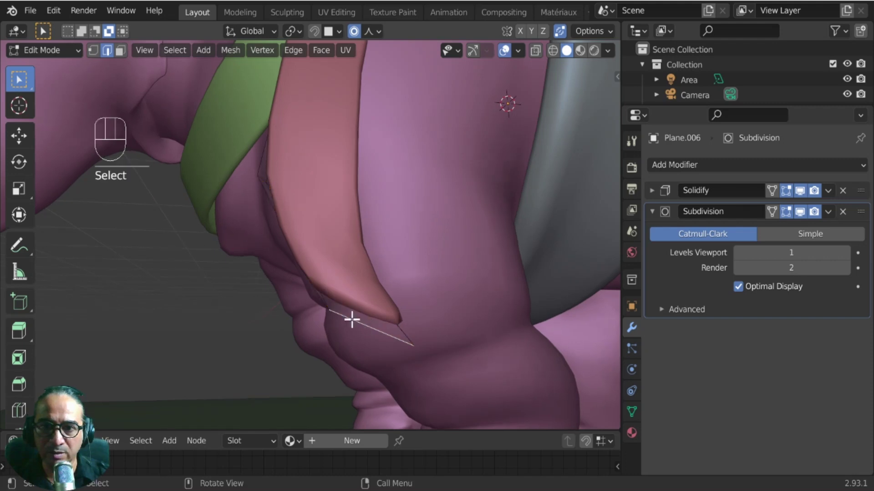
pyautogui.moveTo(351, 318); pyautogui.dragTo(503, 245, button='middle')
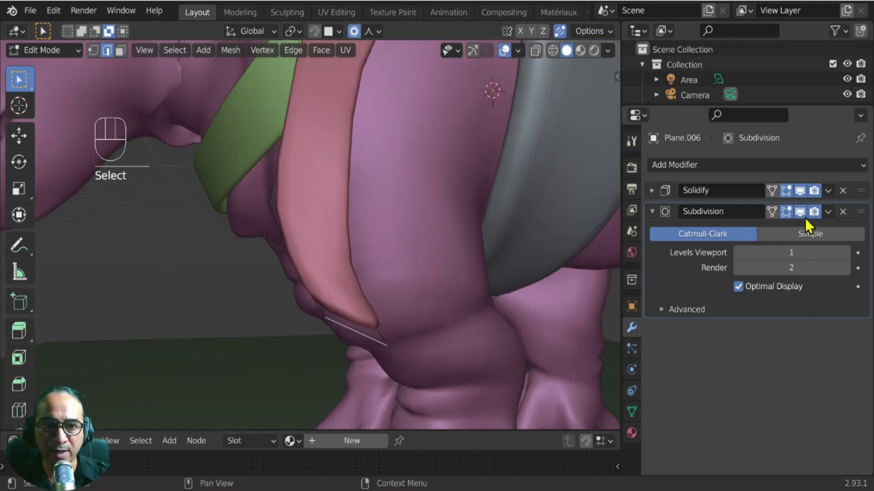
pyautogui.click(786, 190)
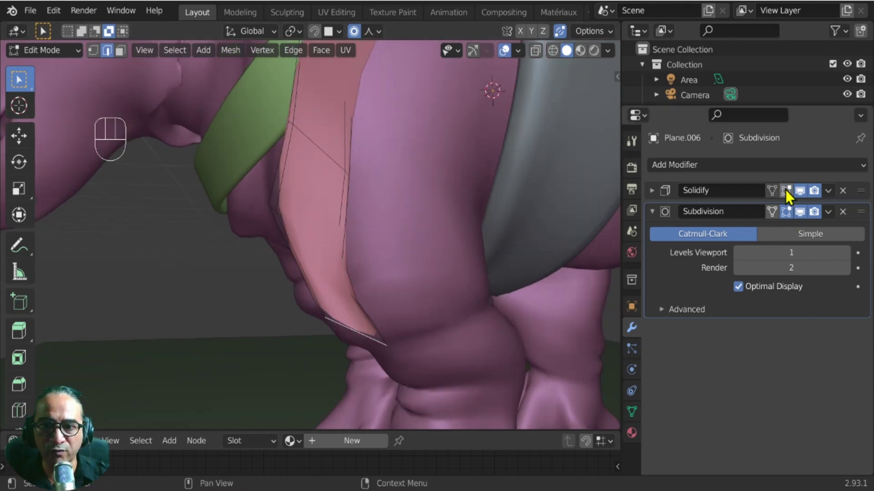
pyautogui.moveTo(341, 351); pyautogui.dragTo(323, 325, button='middle')
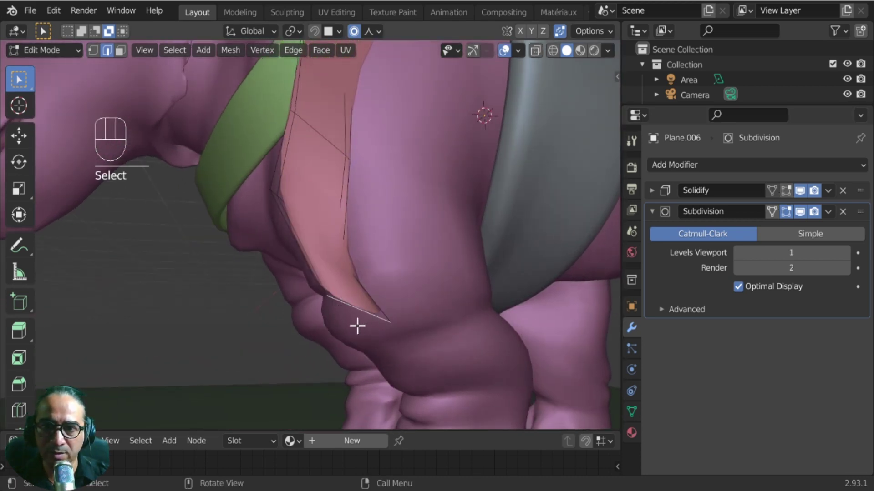
pyautogui.press('g')
pyautogui.click(240, 334)
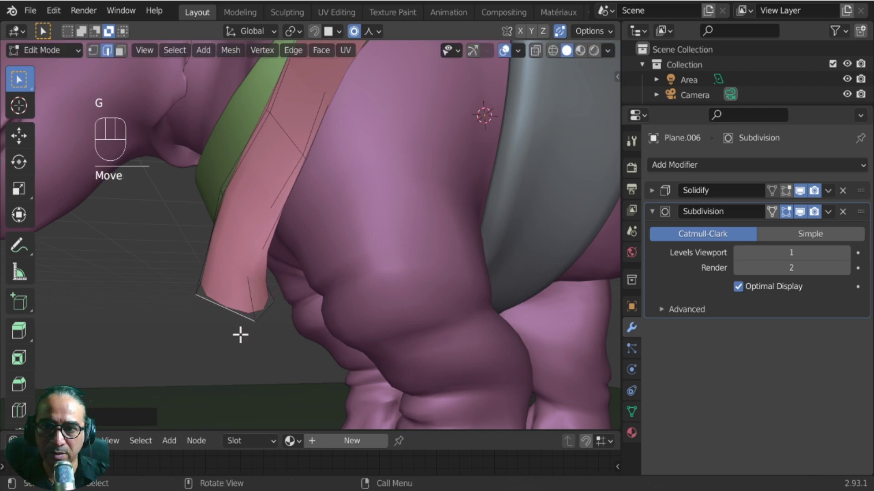
# Switch to vertex selection and move the two rear corner vertices of the hanging strap's lower end down and backward.
pyautogui.click(94, 50)
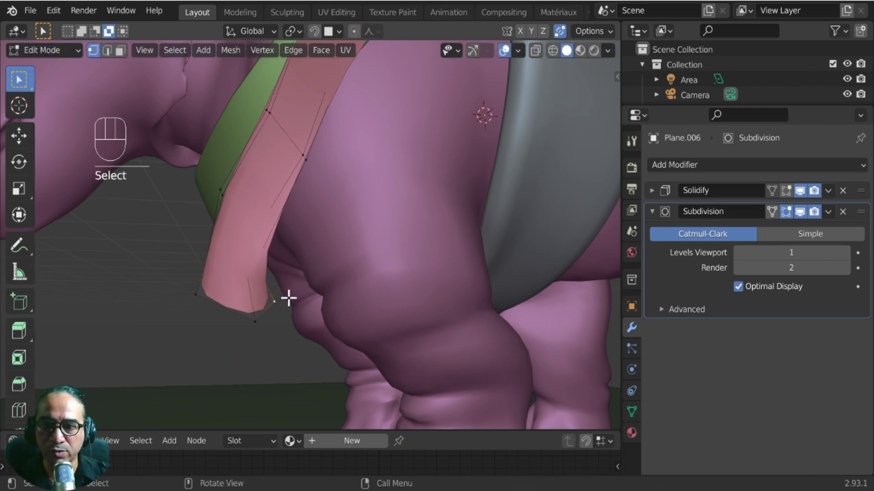
pyautogui.press('g')
pyautogui.click(289, 315)
pyautogui.click(275, 339)
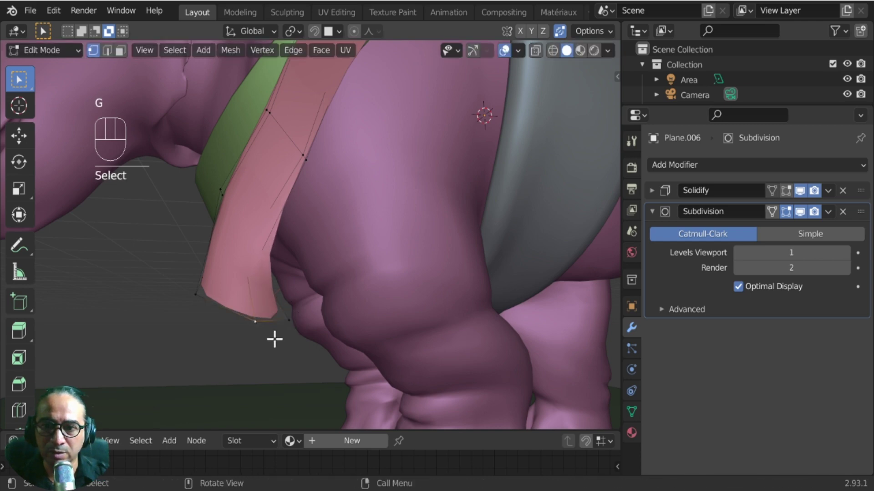
pyautogui.press('g')
pyautogui.click(306, 340)
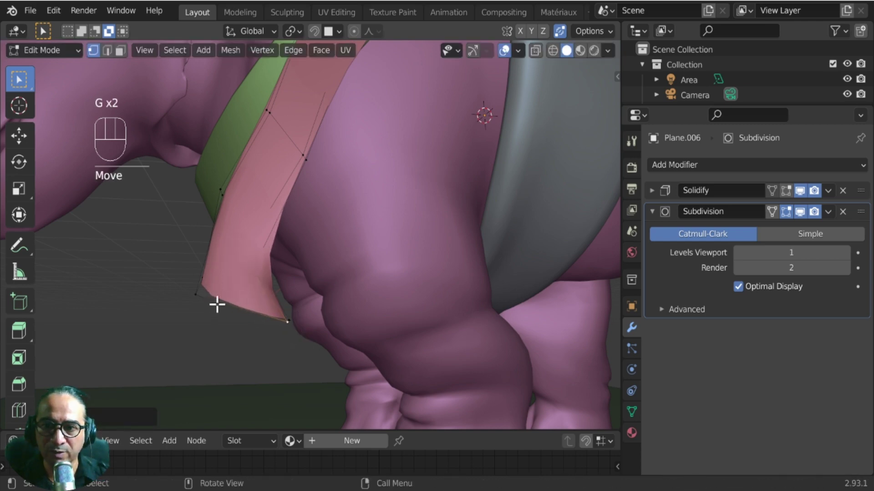
# Lower the two front corner vertices of the hanging strap's end to level its bottom edge.
pyautogui.moveTo(233, 303); pyautogui.dragTo(268, 309, button='middle')
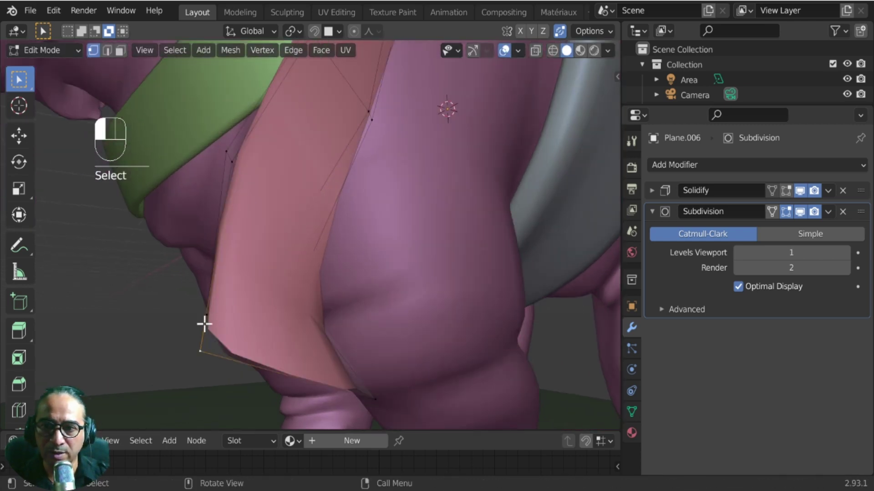
pyautogui.press('g')
pyautogui.click(191, 325)
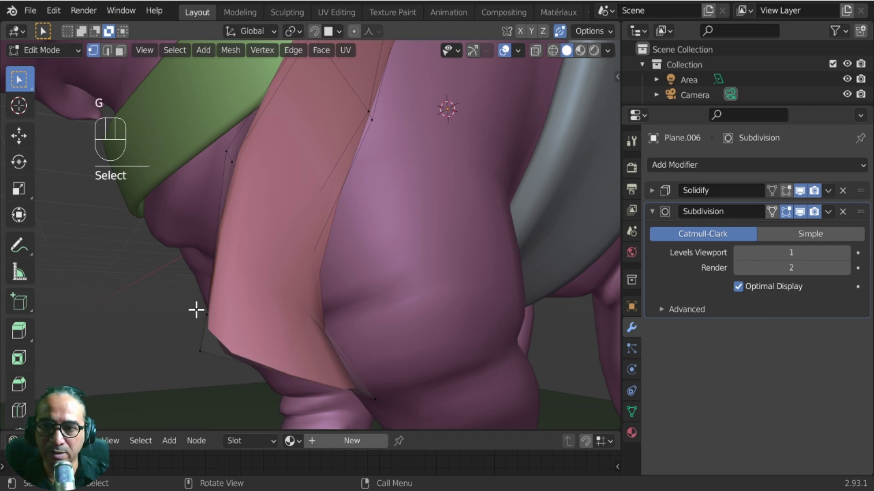
pyautogui.moveTo(204, 355); pyautogui.dragTo(255, 350, button='middle')
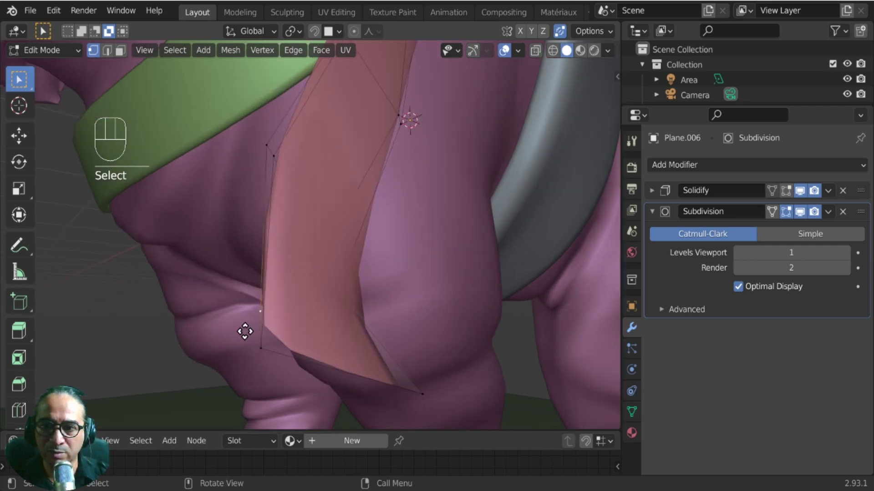
pyautogui.press('g')
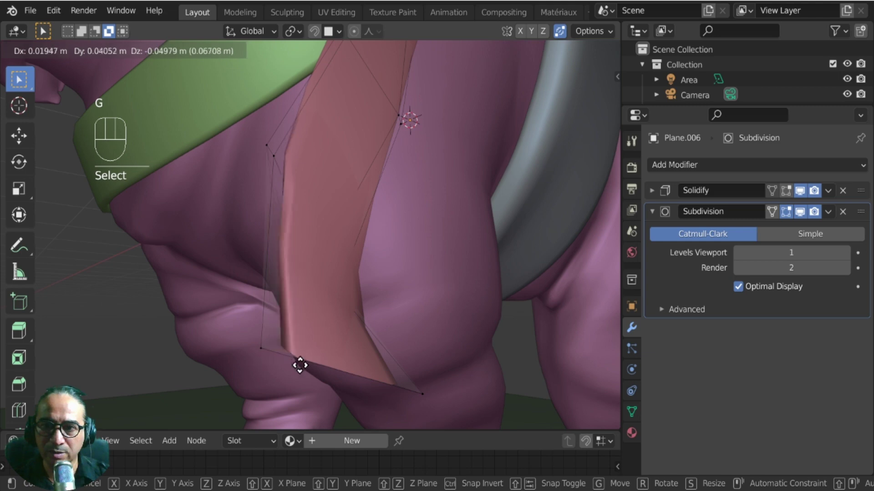
pyautogui.click(244, 360)
pyautogui.click(267, 359)
pyautogui.press('g')
pyautogui.click(339, 354)
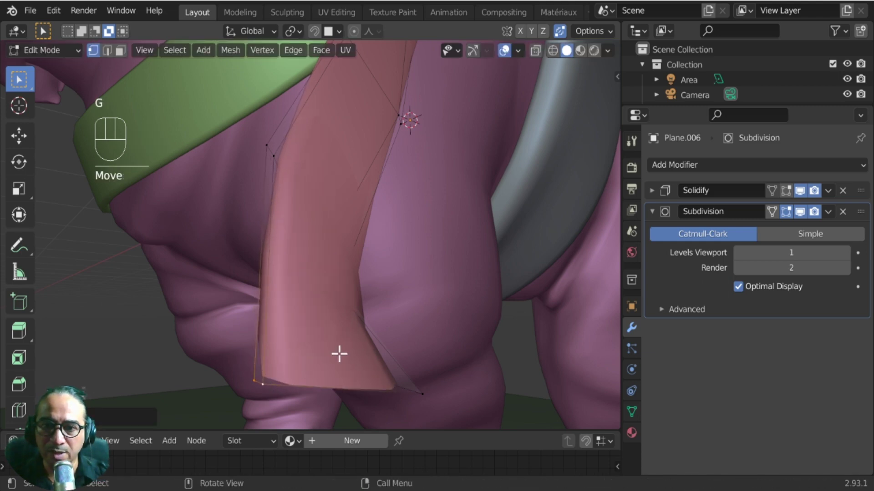
# Add a loop cut across the hanging strap and slide it close to the lower end.
pyautogui.moveTo(339, 353); pyautogui.dragTo(314, 345, button='middle')
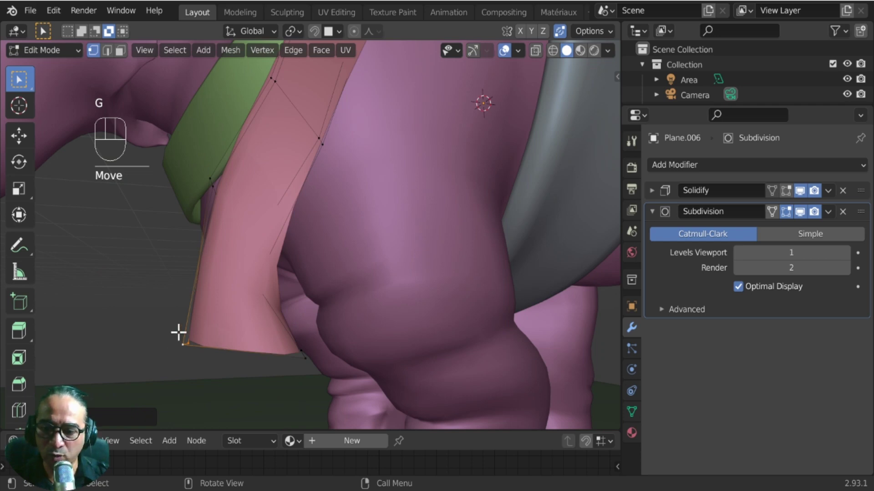
pyautogui.hotkey('ctrl', 'r')
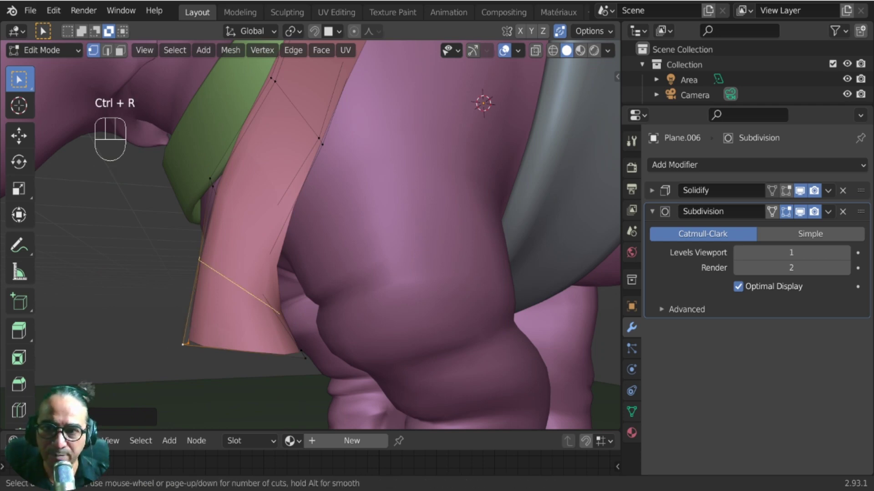
pyautogui.click(186, 355)
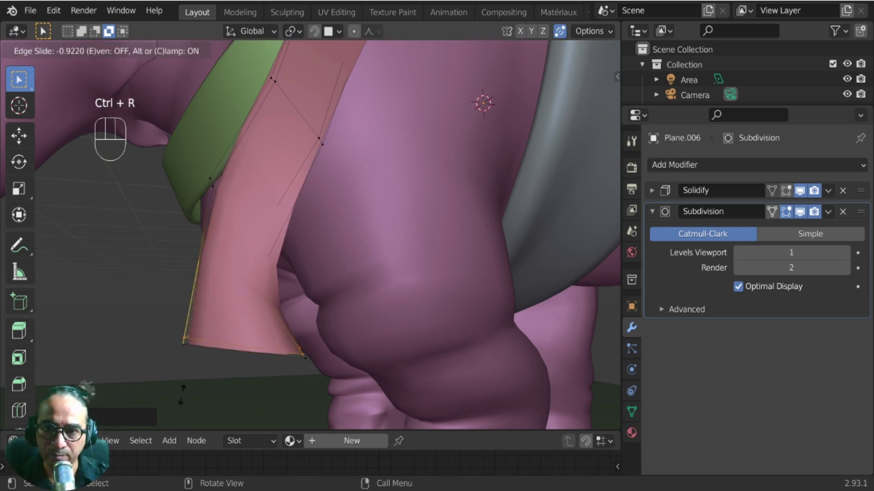
pyautogui.click(181, 395)
# Viewing the strap edge-on, move the vertices protruding at its lower end into line with the rest of the strap.
pyautogui.moveTo(323, 355); pyautogui.dragTo(195, 326, button='middle')
pyautogui.click(197, 348)
pyautogui.press('g')
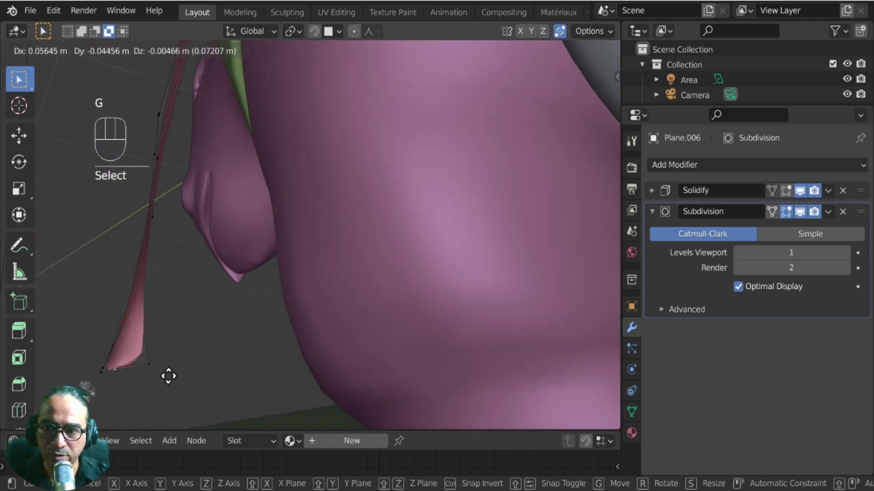
pyautogui.click(182, 367)
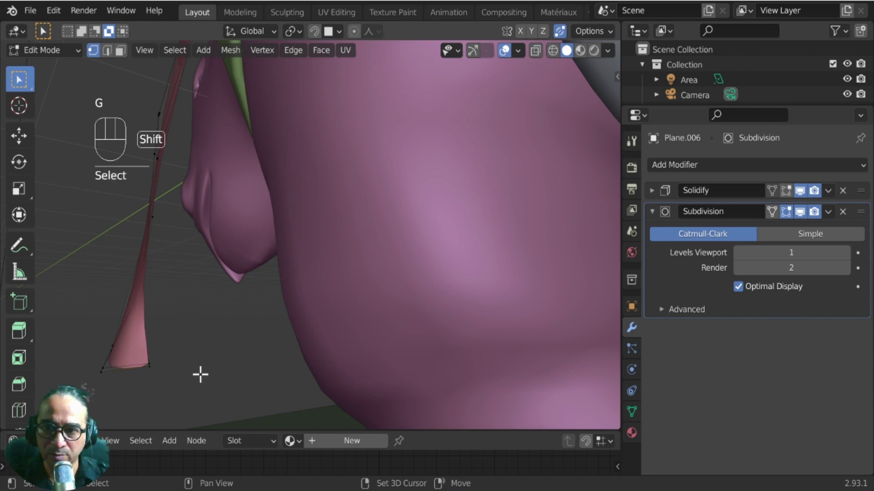
pyautogui.moveTo(172, 342); pyautogui.dragTo(137, 385)
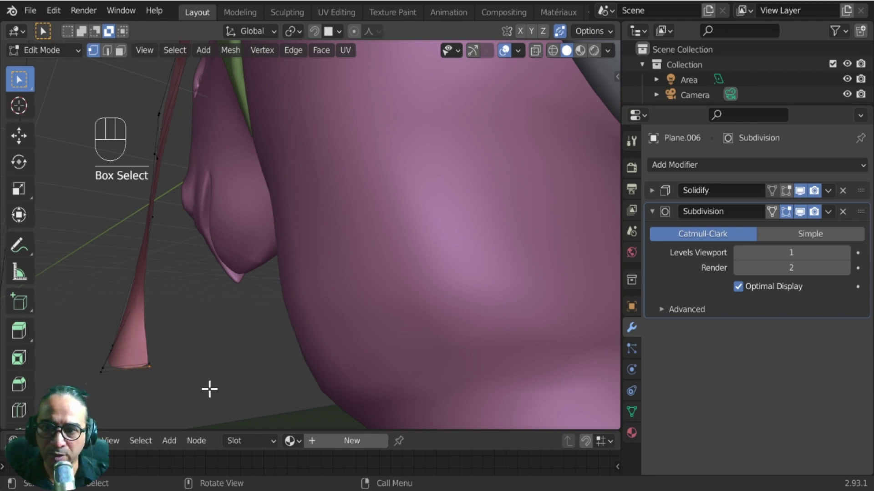
pyautogui.press('g')
pyautogui.click(159, 386)
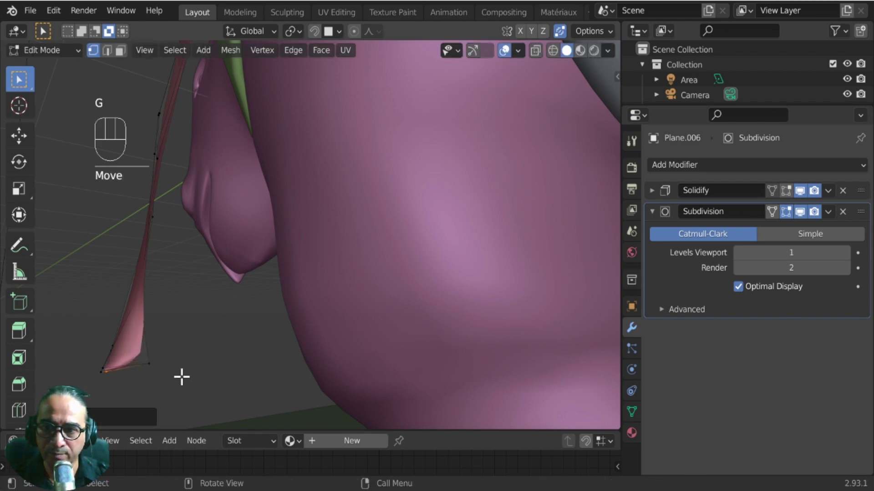
pyautogui.press('g')
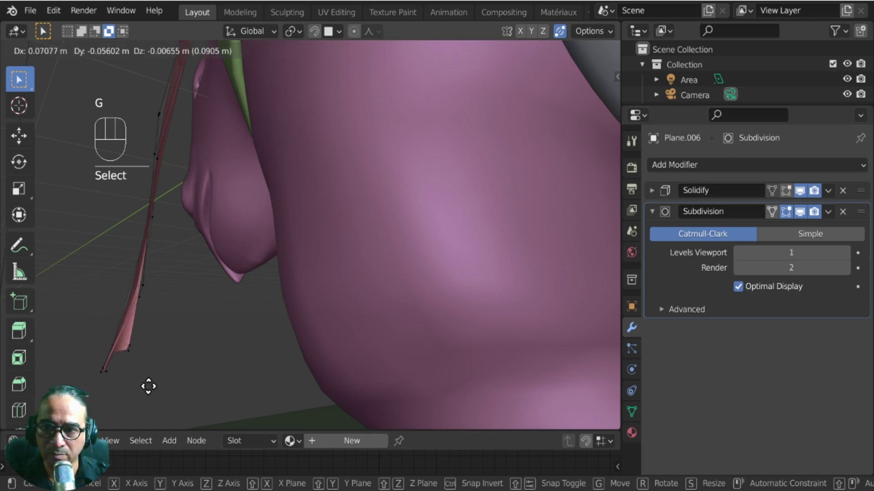
pyautogui.click(146, 364)
pyautogui.moveTo(146, 364); pyautogui.dragTo(271, 363, button='middle')
# Turn on X-ray display and box-select all vertices at the hanging strap's lower end.
pyautogui.moveTo(212, 312); pyautogui.dragTo(262, 368, button='middle')
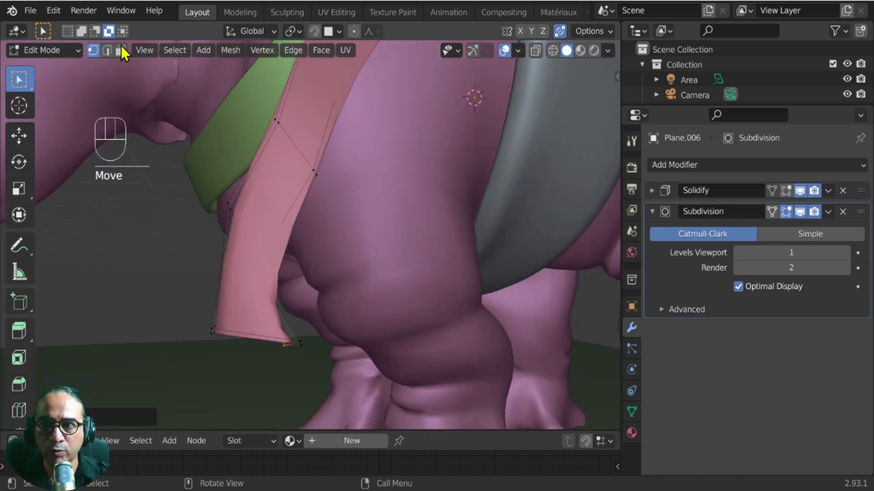
pyautogui.moveTo(185, 263); pyautogui.dragTo(313, 376)
pyautogui.click(94, 52)
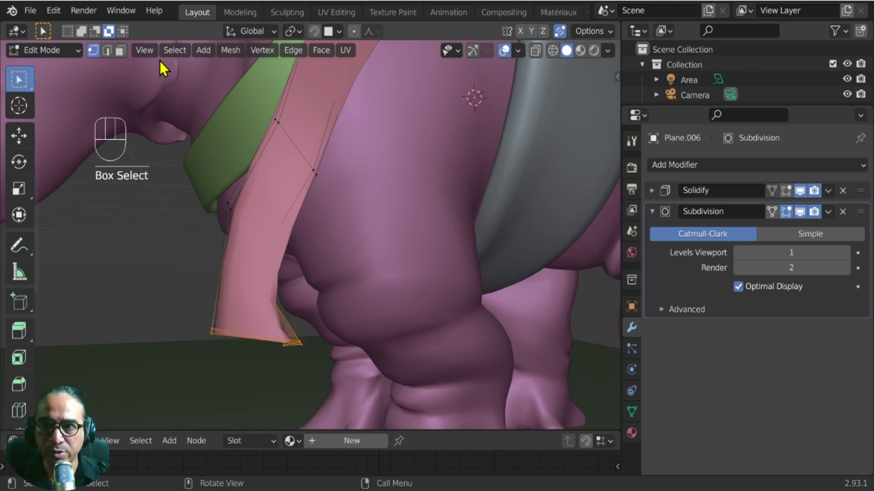
pyautogui.click(508, 52)
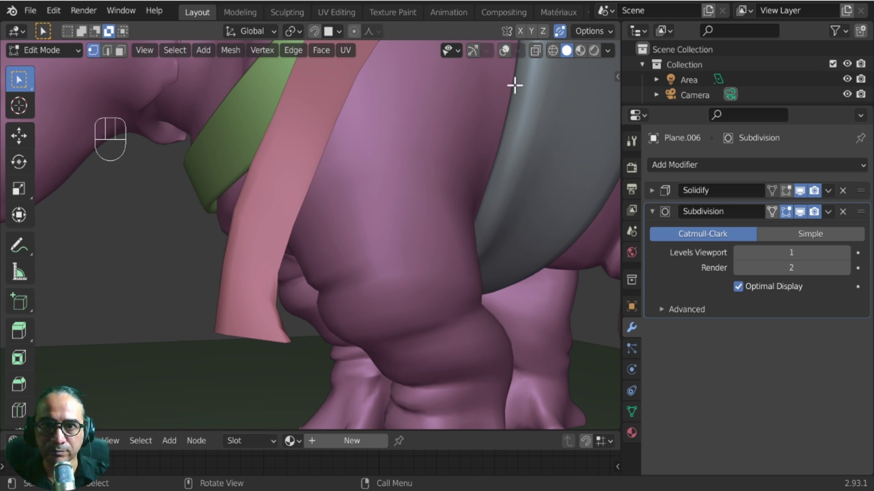
pyautogui.click(556, 53)
pyautogui.click(566, 52)
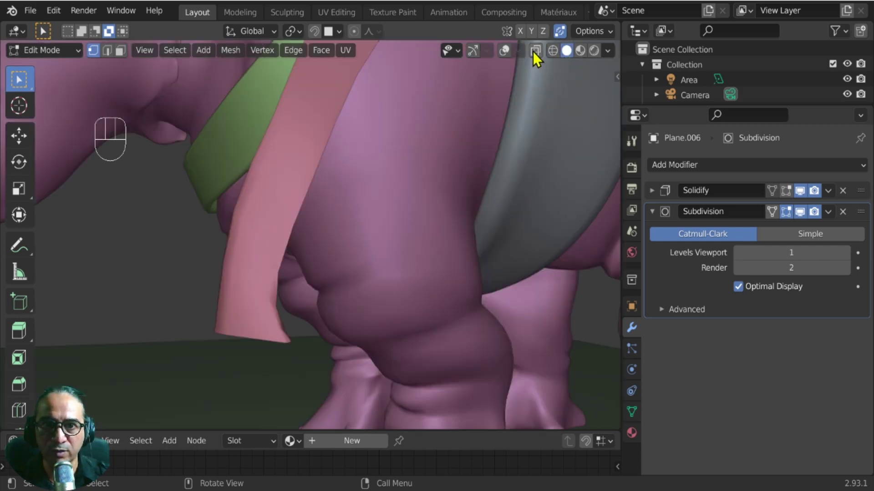
pyautogui.click(505, 50)
pyautogui.click(536, 51)
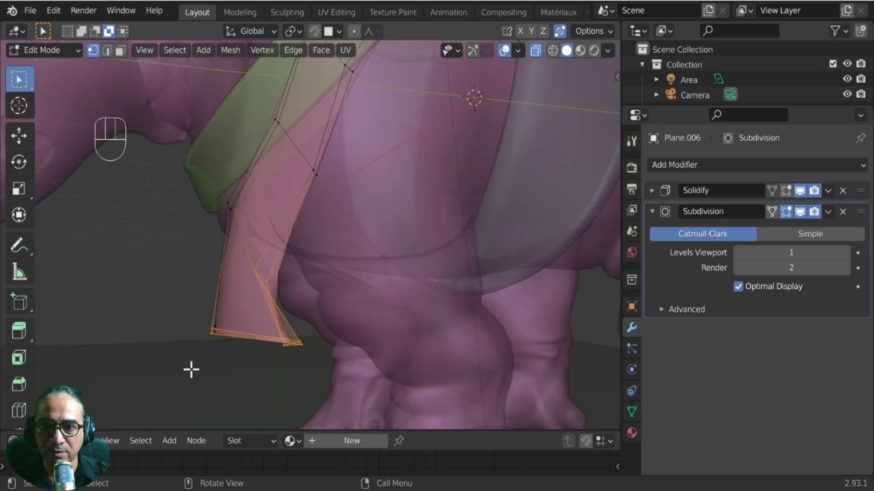
pyautogui.moveTo(138, 353); pyautogui.dragTo(335, 410)
pyautogui.moveTo(131, 347); pyautogui.dragTo(321, 419)
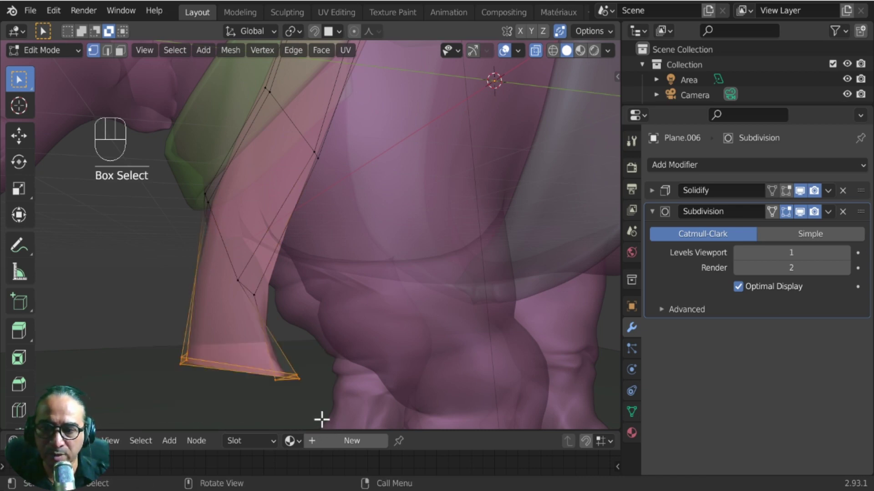
pyautogui.press('x')
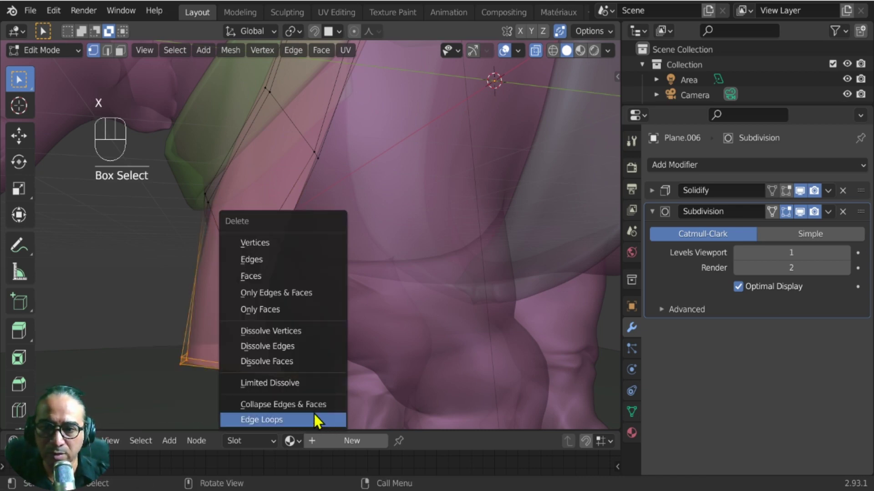
pyautogui.click(291, 421)
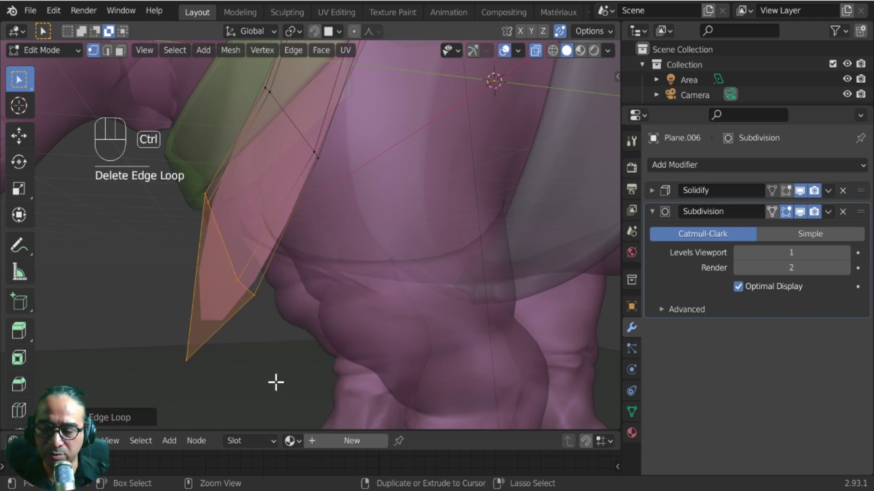
pyautogui.hotkey('ctrl', 'z')
# Delete the selected vertices at the hanging strap's lower end.
pyautogui.press('x')
pyautogui.click(214, 218)
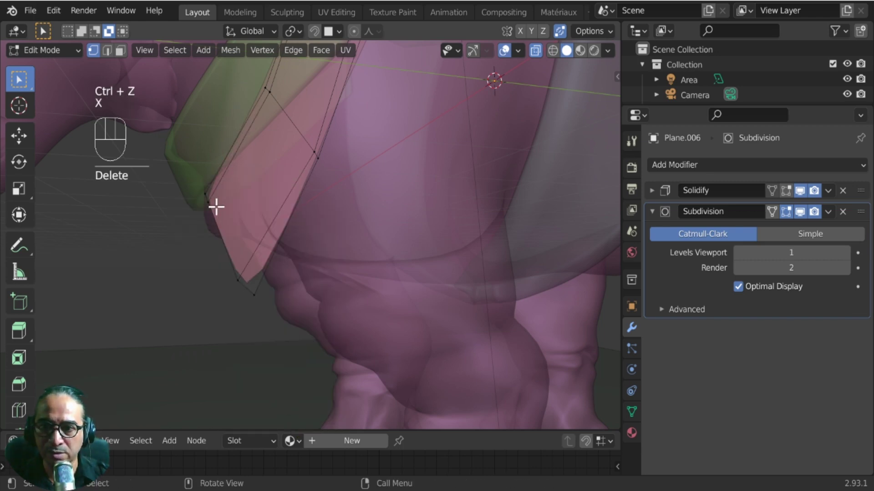
# Select the whole linked strap, rotate it to hang vertically and move its upper end onto the green front strap.
pyautogui.scroll(-5, 273, 278)
pyautogui.keyDown('shift'); pyautogui.moveTo(312, 211); pyautogui.dragTo(347, 175, button='middle'); pyautogui.keyUp('shift')
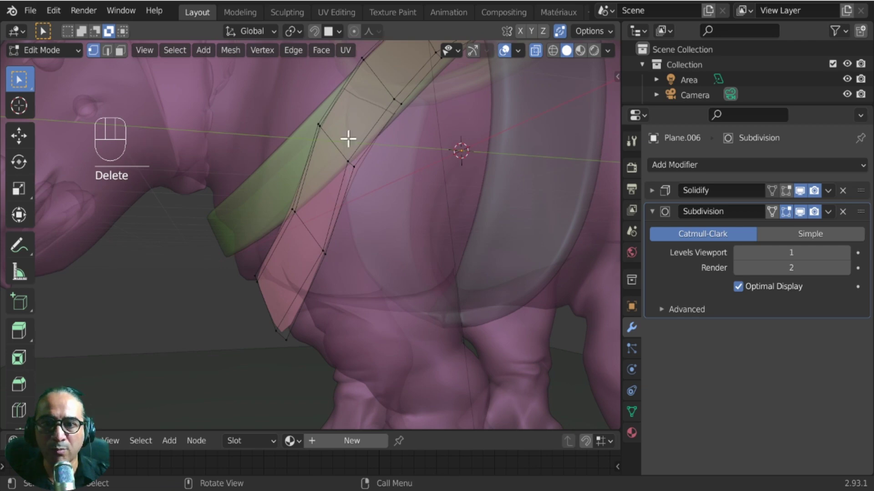
pyautogui.moveTo(347, 140); pyautogui.dragTo(387, 184, button='middle')
pyautogui.click(337, 187)
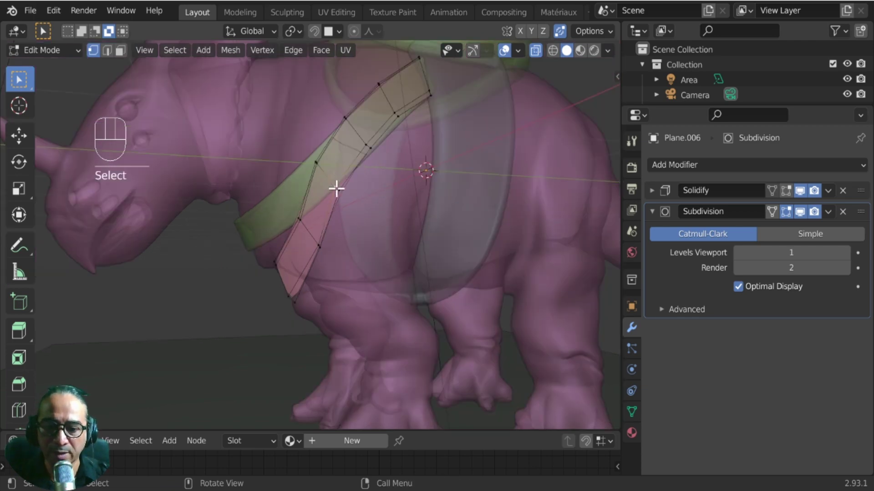
pyautogui.press('l')
pyautogui.press('g')
pyautogui.click(340, 254)
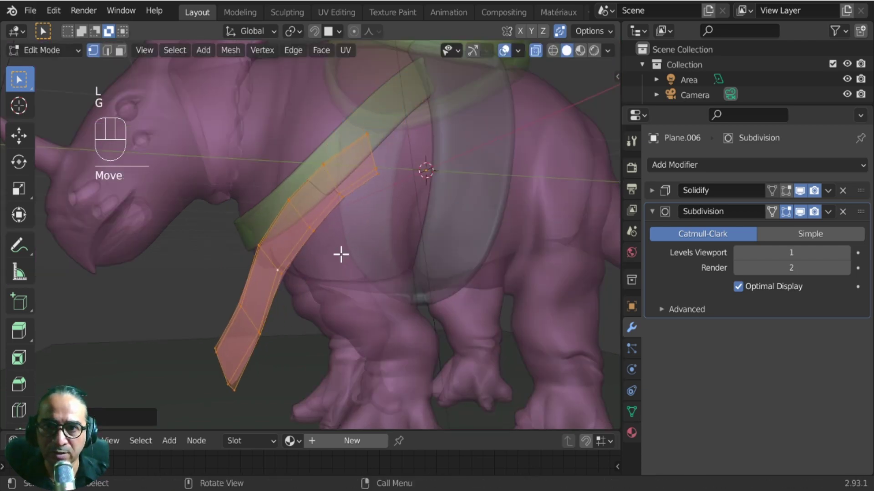
pyautogui.press('r')
pyautogui.click(414, 172)
pyautogui.press('g')
pyautogui.click(458, 223)
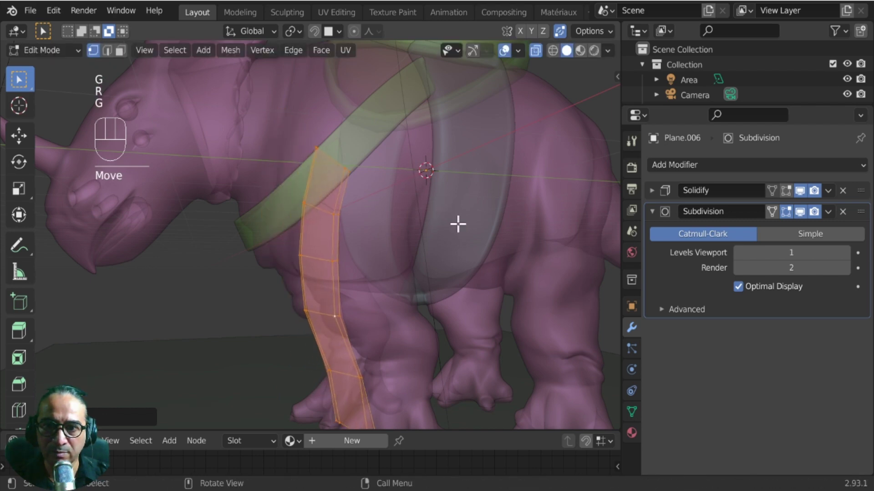
# Move and rotate the whole strap in an angled view so it hangs upright beside the body.
pyautogui.moveTo(355, 352); pyautogui.dragTo(123, 272, button='middle')
pyautogui.press('g')
pyautogui.click(415, 317)
pyautogui.press('r')
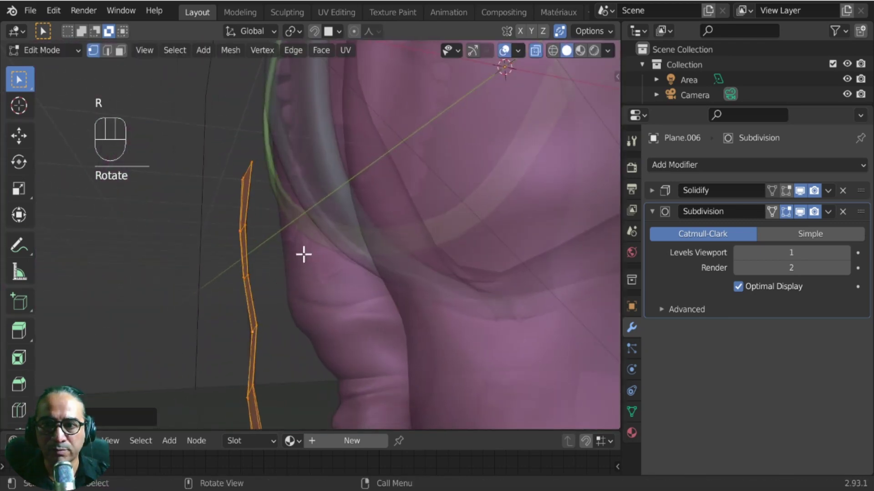
pyautogui.press('g')
pyautogui.click(308, 238)
pyautogui.moveTo(308, 238); pyautogui.dragTo(364, 264, button='middle')
# In side view, rotate and move the strap to match the reference's hanging strap, starting at the ring on the front strap.
pyautogui.press('KP_1')
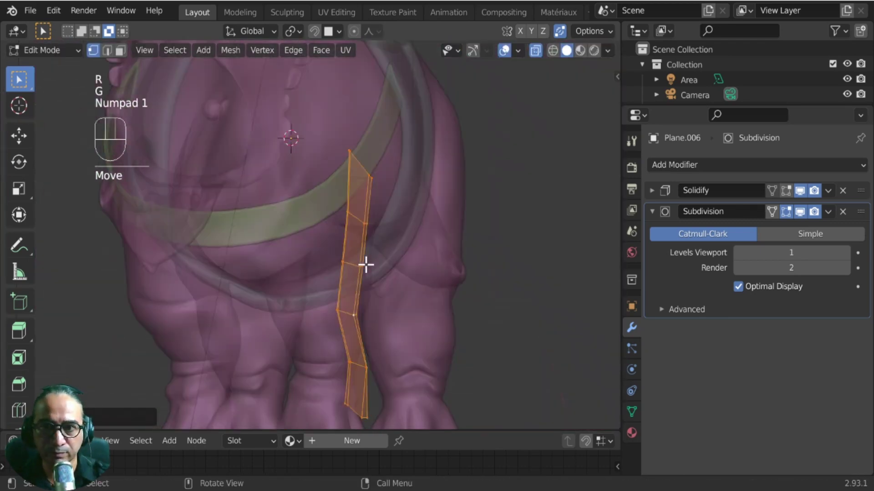
pyautogui.press('KP_3')
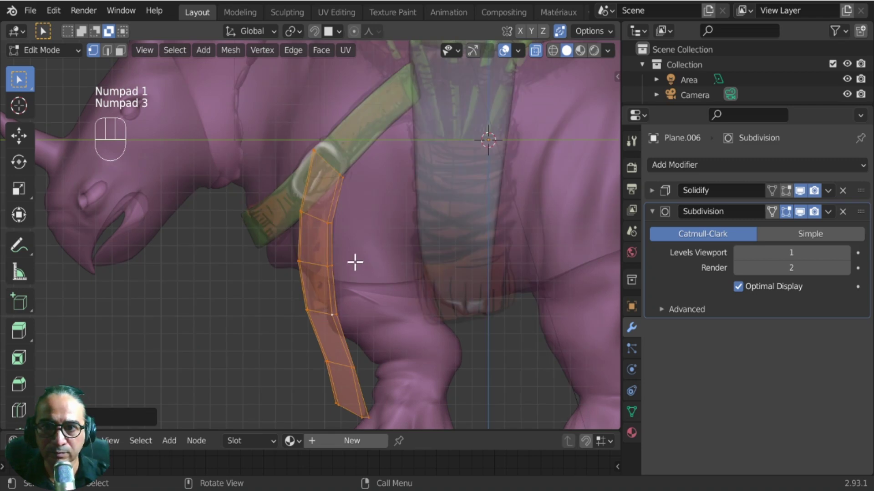
pyautogui.scroll(3, 393, 241)
pyautogui.press('r')
pyautogui.click(410, 250)
pyautogui.press('g')
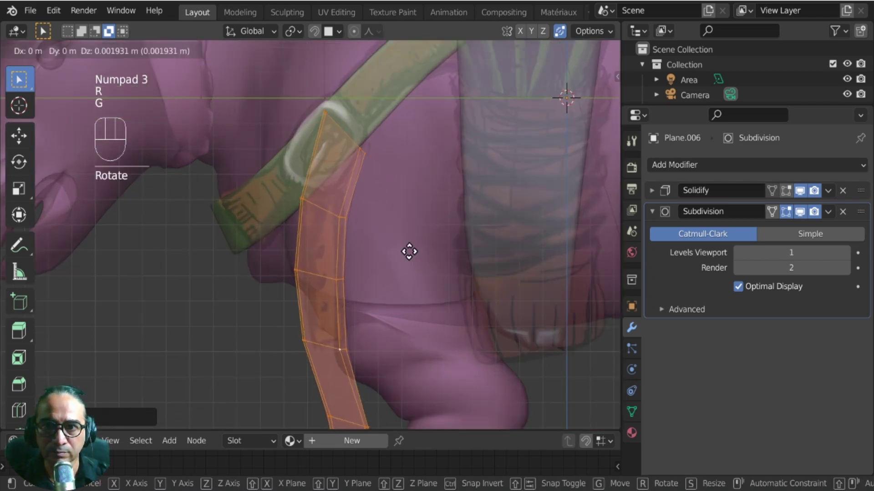
pyautogui.click(404, 242)
pyautogui.press('r')
pyautogui.click(412, 259)
pyautogui.press('g')
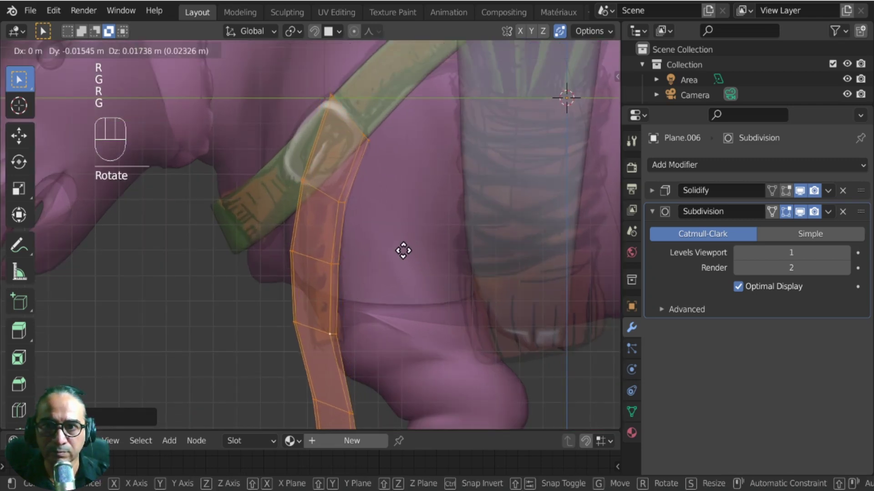
pyautogui.click(401, 248)
pyautogui.keyDown('shift'); pyautogui.moveTo(402, 249); pyautogui.dragTo(376, 224, button='middle'); pyautogui.keyUp('shift')
pyautogui.scroll(-2, 351, 277)
pyautogui.moveTo(351, 277); pyautogui.dragTo(398, 285, button='middle')
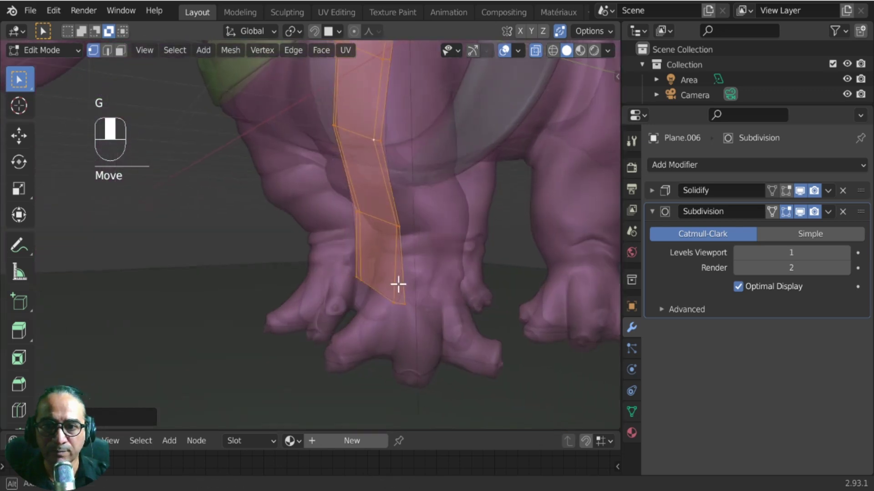
# Select the hanging strap's lowest two rows of vertices and delete them to shorten the strap above the foot.
pyautogui.scroll(3, 315, 179)
pyautogui.moveTo(317, 178); pyautogui.dragTo(440, 339)
pyautogui.moveTo(440, 339); pyautogui.dragTo(384, 247, button='middle')
pyautogui.press('a')
pyautogui.press('a')
pyautogui.press('b')
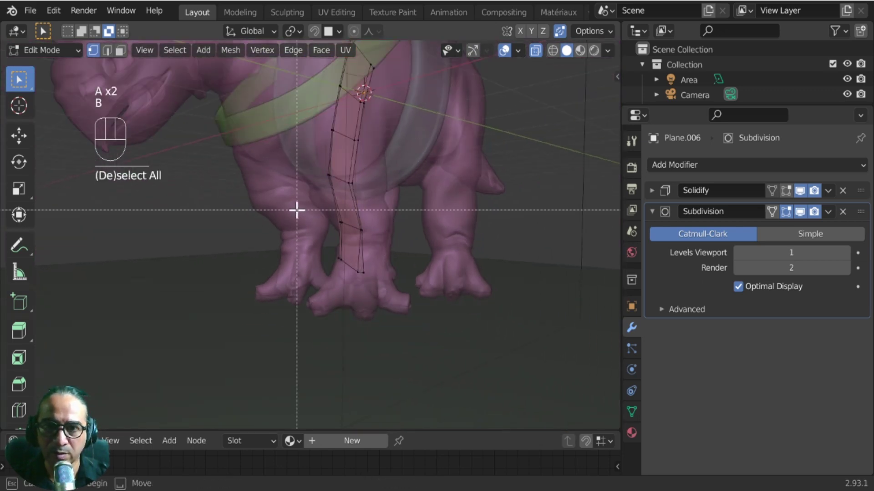
pyautogui.moveTo(296, 208); pyautogui.dragTo(398, 280)
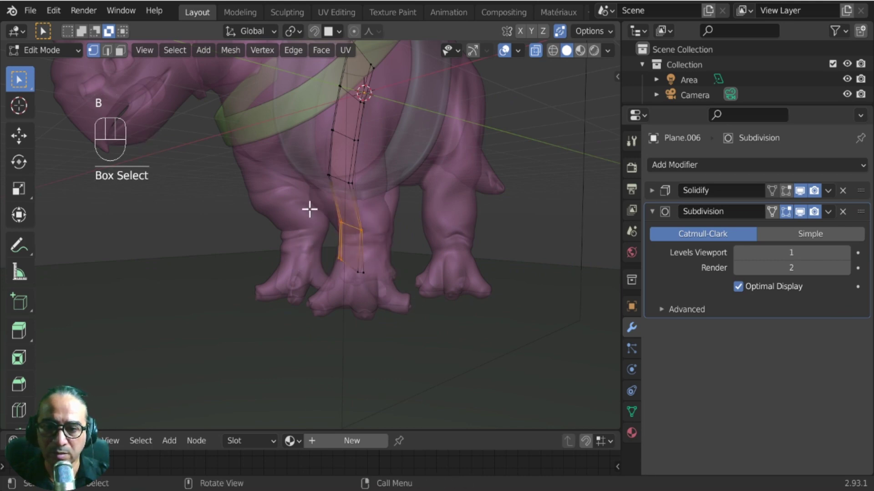
pyautogui.press('b')
pyautogui.moveTo(308, 207); pyautogui.dragTo(407, 304)
pyautogui.moveTo(407, 304); pyautogui.dragTo(354, 322, button='middle')
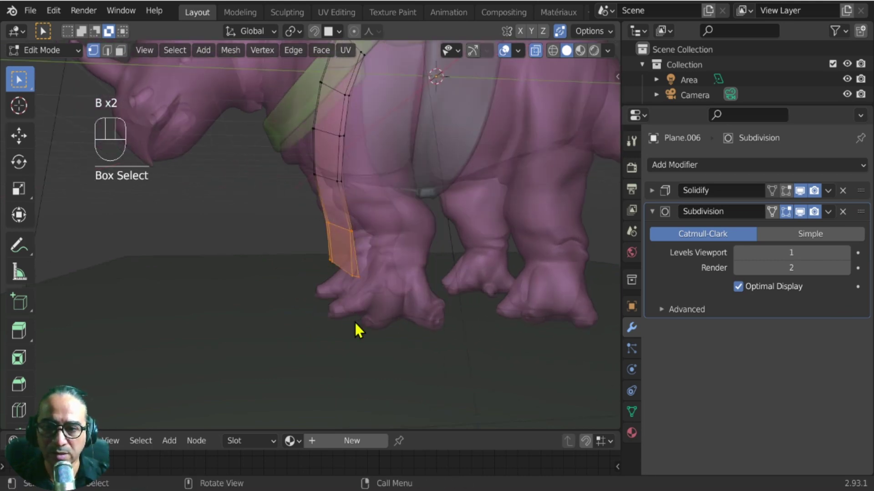
pyautogui.press('x')
pyautogui.click(301, 312)
pyautogui.scroll(-5, 289, 296)
pyautogui.keyDown('shift'); pyautogui.moveTo(370, 201); pyautogui.dragTo(365, 292, button='middle'); pyautogui.keyUp('shift')
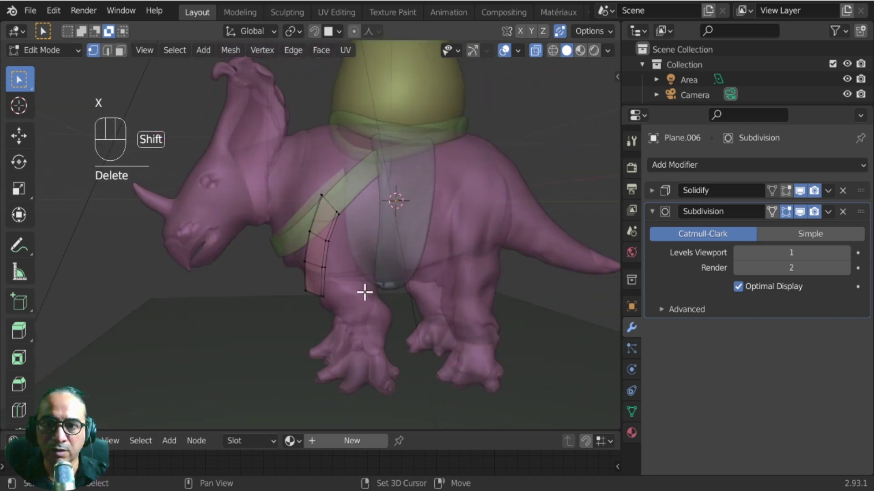
# Leave mesh editing and turn off the viewport overlays and X-ray to display the shortened strap as a clean solid.
pyautogui.scroll(3, 327, 268)
pyautogui.press('Tab')
pyautogui.moveTo(288, 312); pyautogui.dragTo(306, 336, button='middle')
pyautogui.scroll(2, 306, 335)
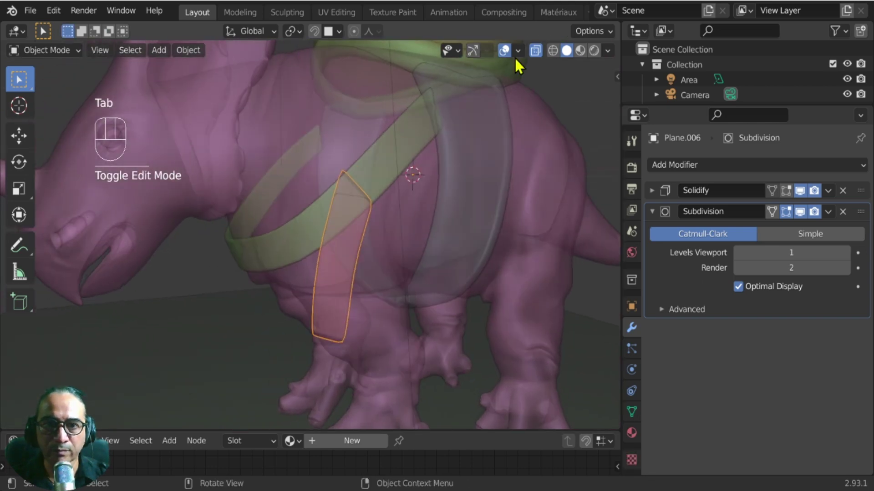
pyautogui.click(504, 50)
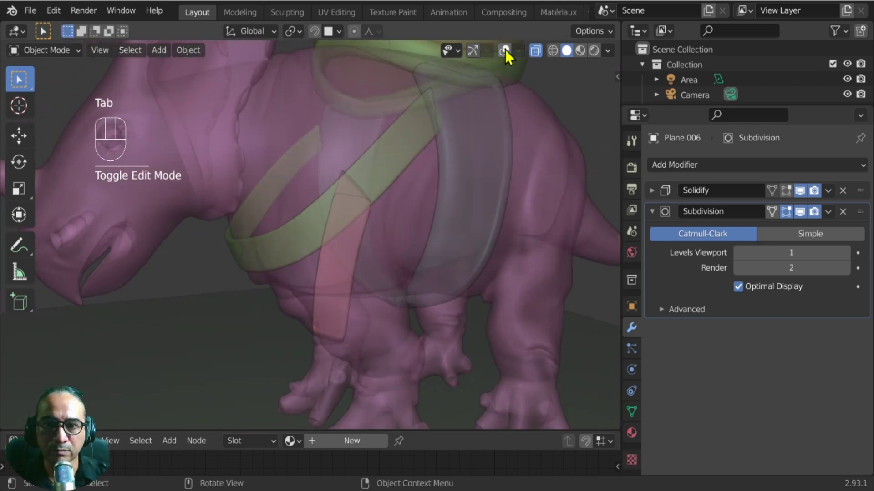
pyautogui.click(535, 50)
pyautogui.moveTo(409, 264); pyautogui.dragTo(447, 267, button='middle')
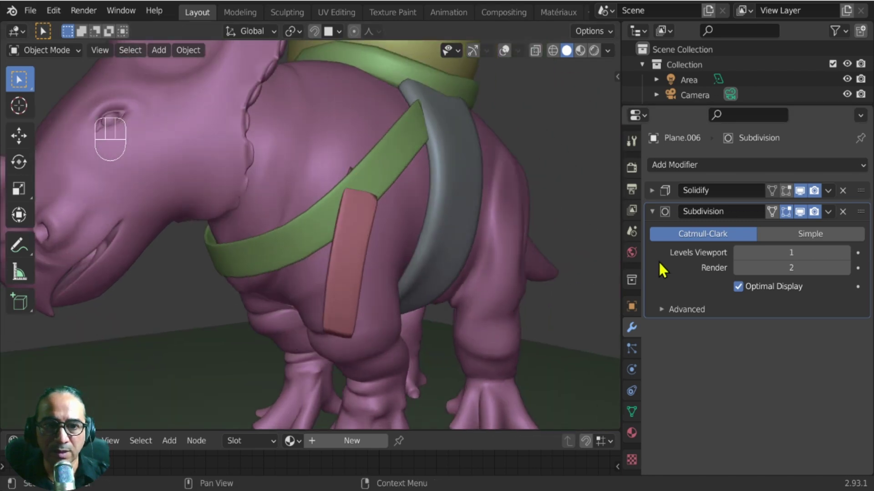
pyautogui.moveTo(318, 345); pyautogui.dragTo(367, 296, button='middle')
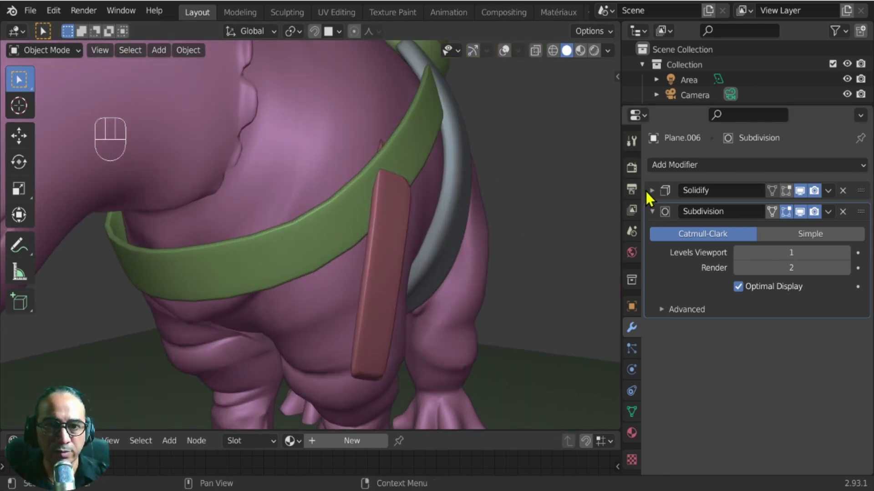
# Enable the strap's Solidify modifier in edit mode, and move and rotate the strap so its upper end rests on the green front strap.
pyautogui.click(785, 190)
pyautogui.moveTo(382, 271); pyautogui.dragTo(288, 244, button='middle')
pyautogui.press('g')
pyautogui.click(396, 233)
pyautogui.press('r')
pyautogui.click(439, 255)
pyautogui.press('g')
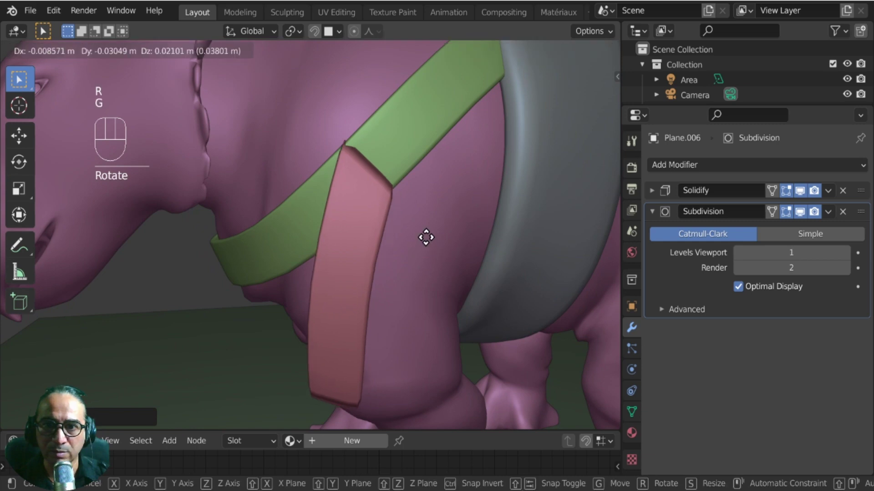
pyautogui.click(430, 236)
pyautogui.press('r')
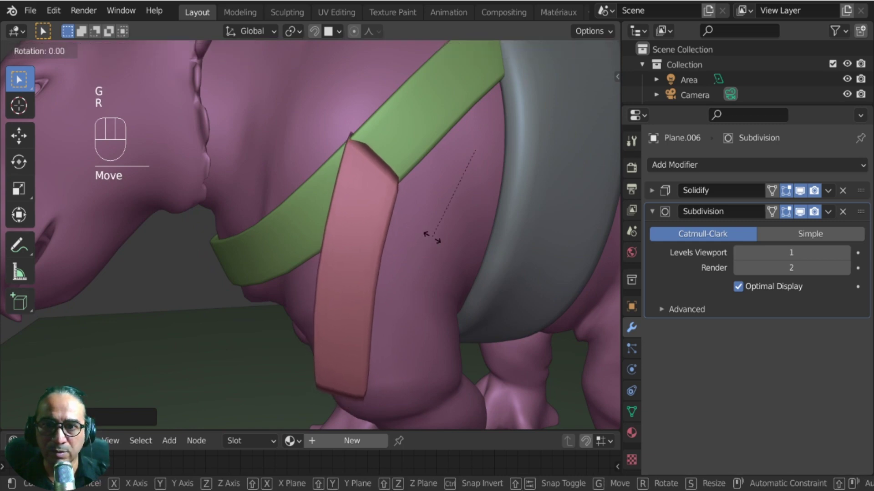
pyautogui.click(430, 236)
# Examine the hanging strap and the rest of the harness from the front, the side and a distance.
pyautogui.moveTo(430, 236); pyautogui.dragTo(413, 316, button='middle')
pyautogui.scroll(5, 350, 225)
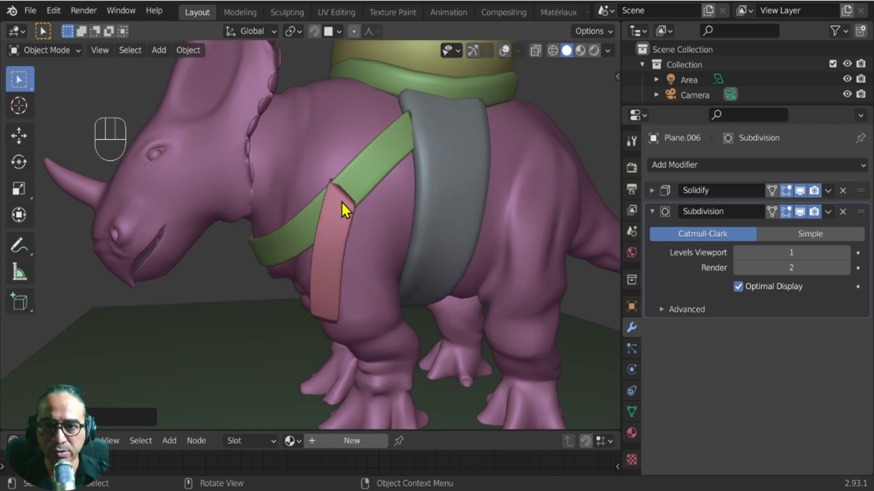
pyautogui.scroll(-4, 346, 264)
pyautogui.moveTo(394, 282); pyautogui.dragTo(443, 320, button='middle')
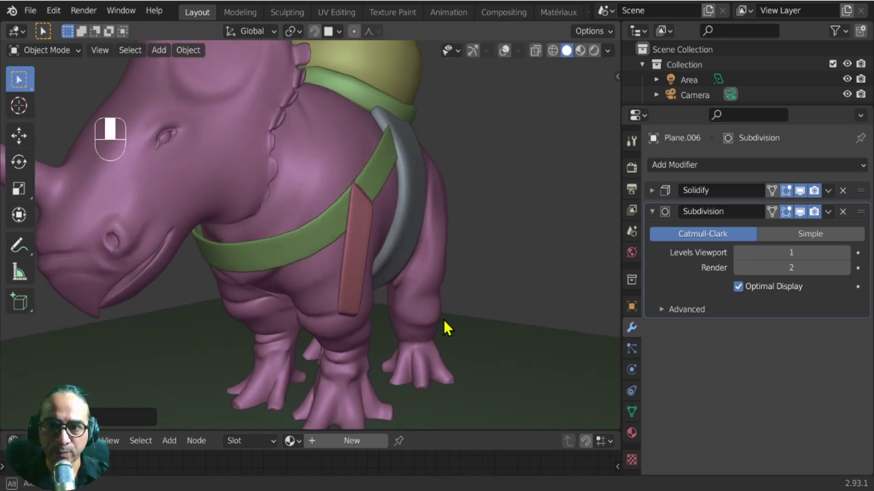
pyautogui.scroll(4, 375, 299)
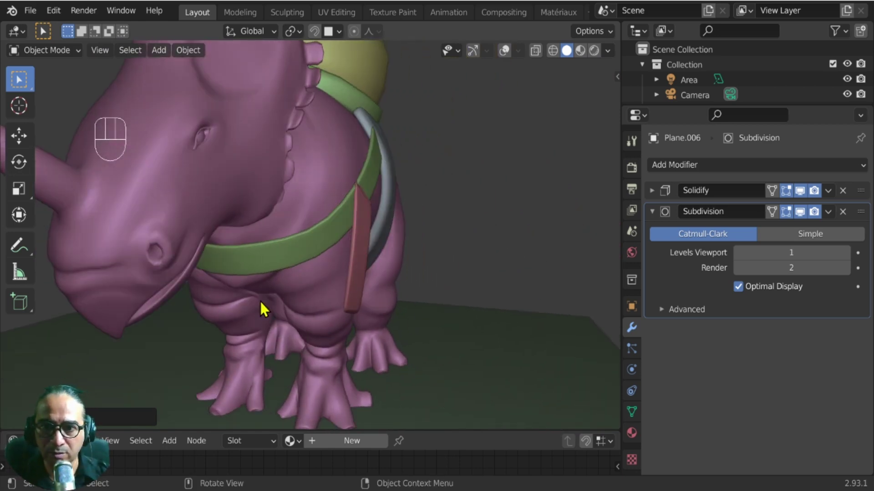
pyautogui.scroll(-4, 397, 328)
pyautogui.moveTo(362, 307); pyautogui.dragTo(366, 327, button='middle')
pyautogui.scroll(3, 322, 297)
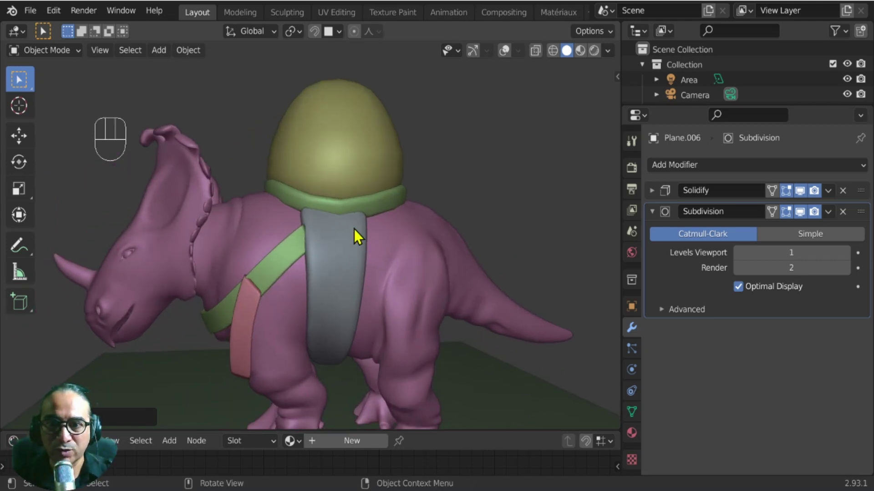
pyautogui.moveTo(380, 324)
pyautogui.mouseDown(button='middle')
pyautogui.moveTo(375, 294)
pyautogui.moveTo(383, 311)
pyautogui.mouseUp(button='middle')
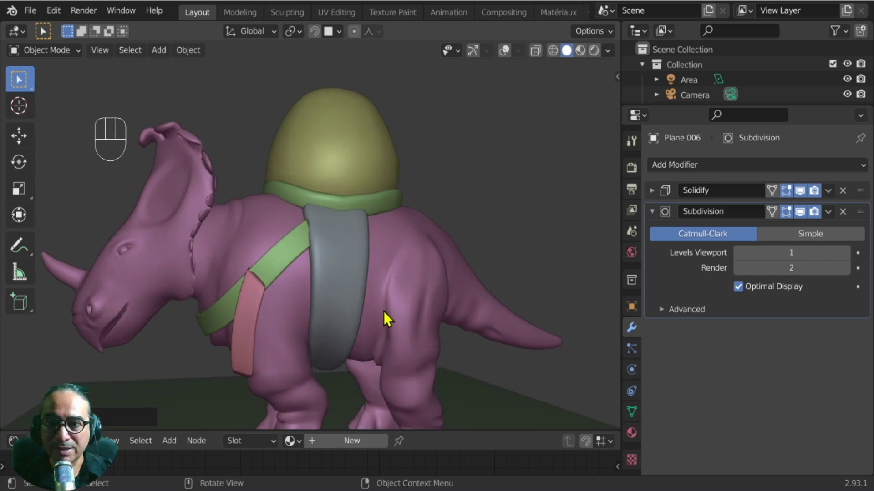
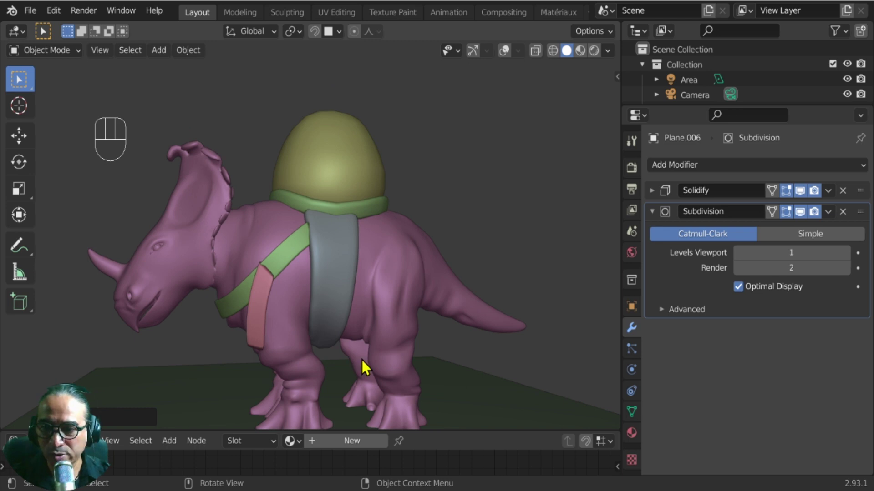
pyautogui.keyDown('shift'); pyautogui.moveTo(361, 359); pyautogui.dragTo(451, 360, button='middle'); pyautogui.keyUp('shift')
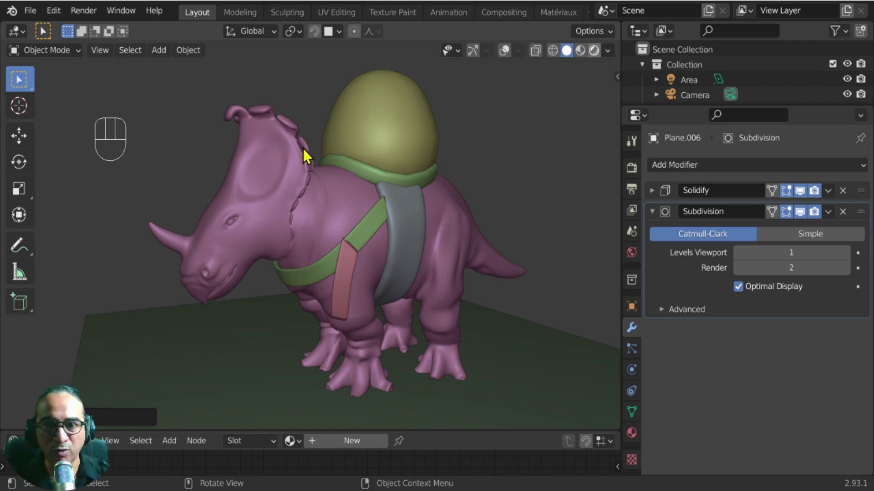
# Switch the viewport to Rendered shading and frame the harness on the textured dinosaur.
pyautogui.press('z')
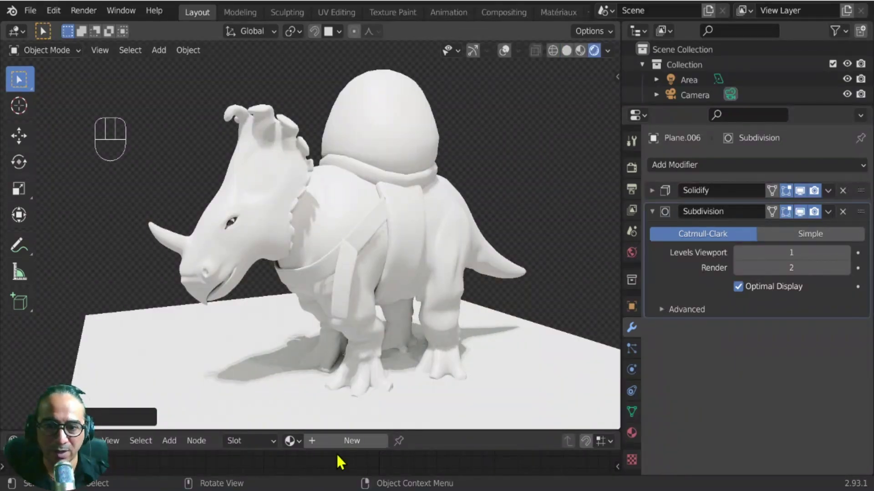
pyautogui.moveTo(340, 364)
pyautogui.mouseDown(button='middle')
pyautogui.moveTo(292, 344)
pyautogui.moveTo(271, 350)
pyautogui.moveTo(392, 358)
pyautogui.moveTo(575, 350)
pyautogui.moveTo(341, 352)
pyautogui.moveTo(327, 310)
pyautogui.moveTo(258, 294)
pyautogui.moveTo(348, 315)
pyautogui.moveTo(384, 306)
pyautogui.moveTo(378, 254)
pyautogui.mouseUp(button='middle')
pyautogui.scroll(3, 334, 340)
pyautogui.scroll(1, 314, 306)
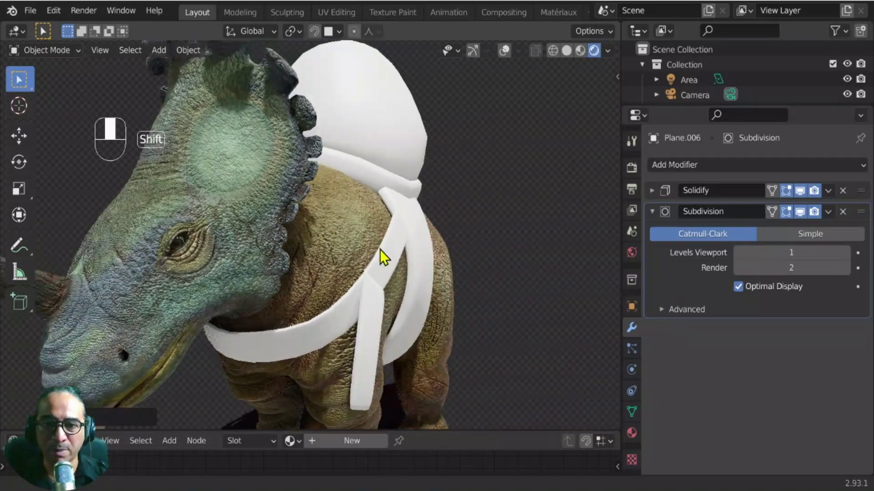
# Show overlays and move the front strap's upper end under the wide side strap using Sharp proportional editing of size 0.94.
pyautogui.scroll(4, 430, 244)
pyautogui.press('Tab')
pyautogui.press('Tab')
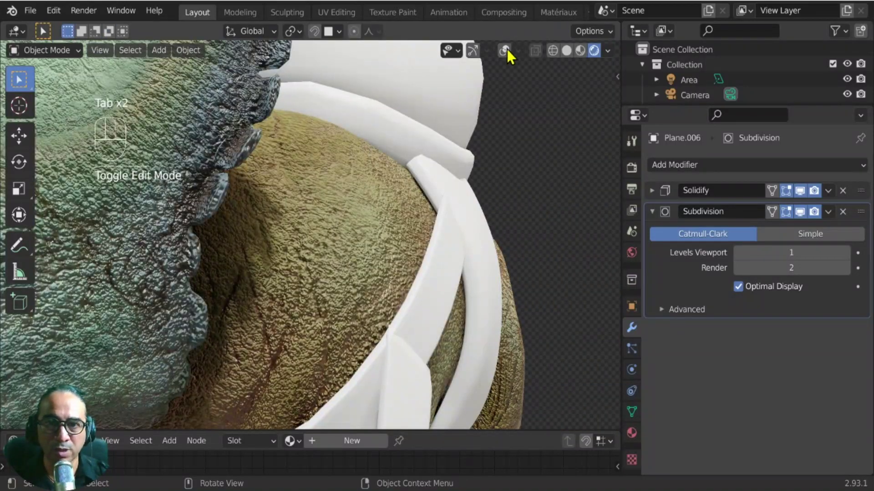
pyautogui.click(444, 237)
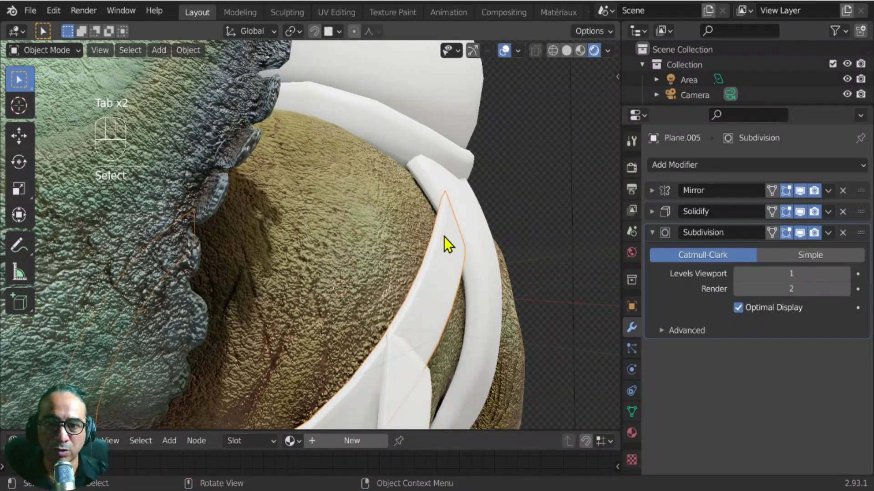
pyautogui.press('Tab')
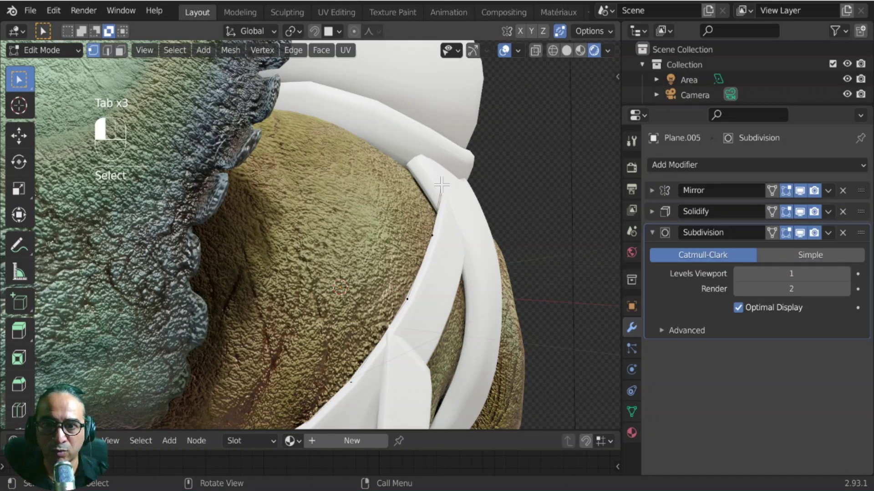
pyautogui.press('g')
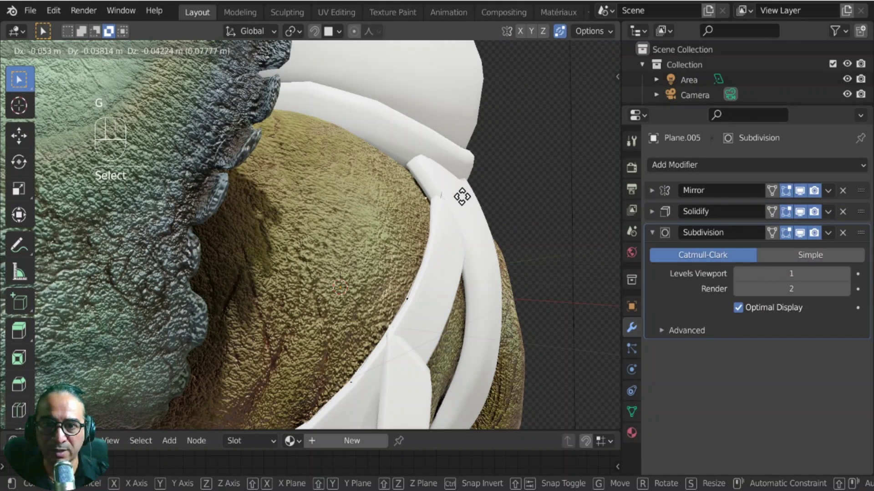
pyautogui.click(461, 197)
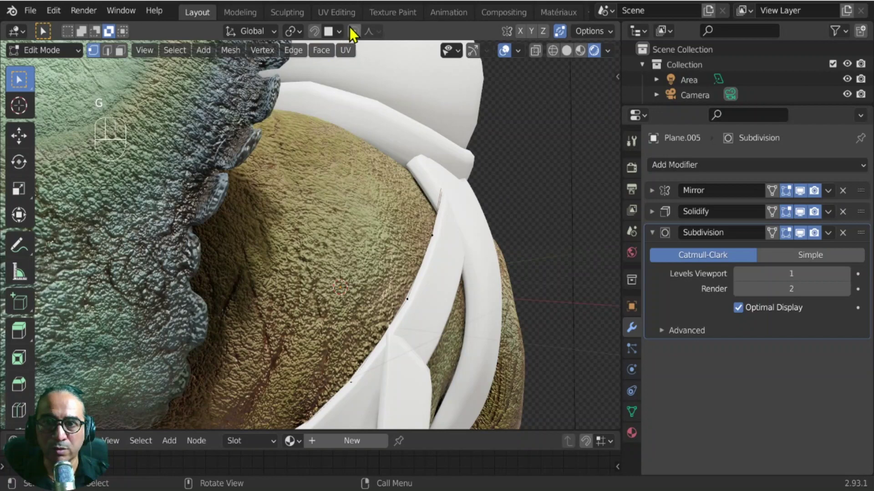
pyautogui.press('g')
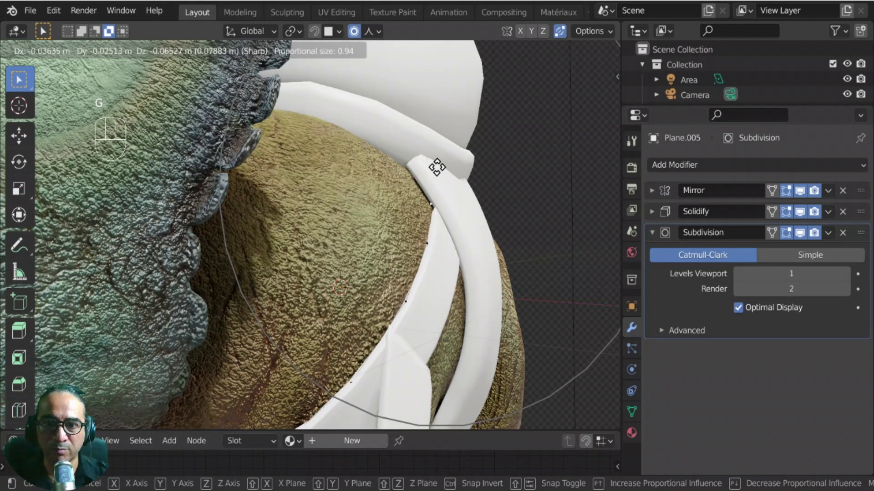
pyautogui.click(439, 165)
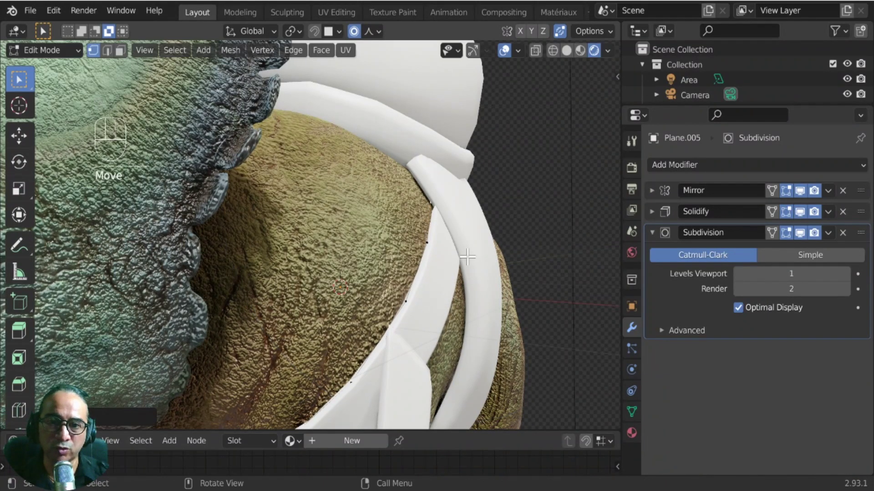
# In side view, rotate and move the front strap's upper end so it tucks smoothly behind the wide side strap.
pyautogui.press('Tab')
pyautogui.scroll(-5, 463, 269)
pyautogui.moveTo(463, 282); pyautogui.dragTo(499, 275, button='middle')
pyautogui.scroll(4, 367, 290)
pyautogui.press('Tab')
pyautogui.press('r')
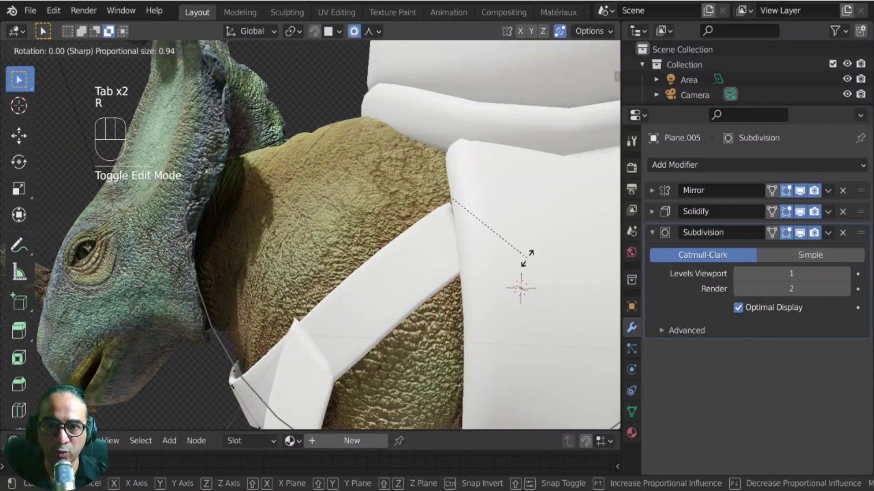
pyautogui.click(523, 276)
pyautogui.press('g')
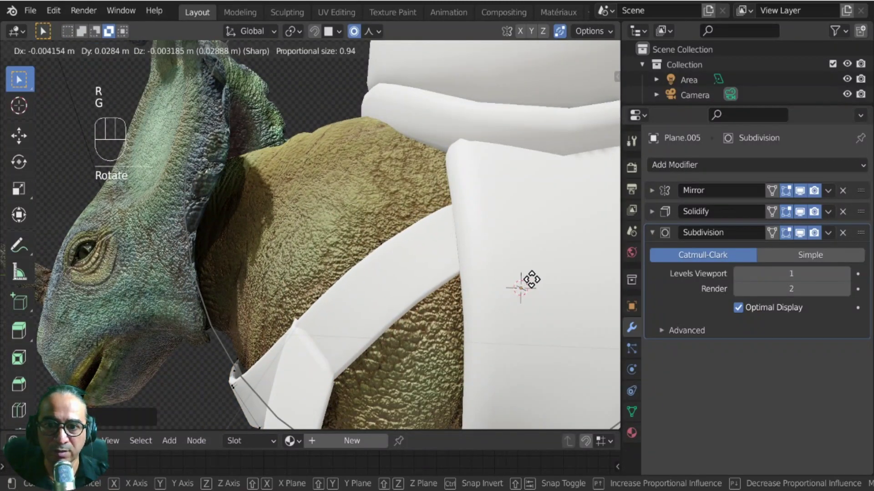
pyautogui.click(345, 312)
# Move the hanging strap's upper end slightly onto the front strap with proportional editing, and return to Object Mode.
pyautogui.click(303, 331)
pyautogui.press('Tab')
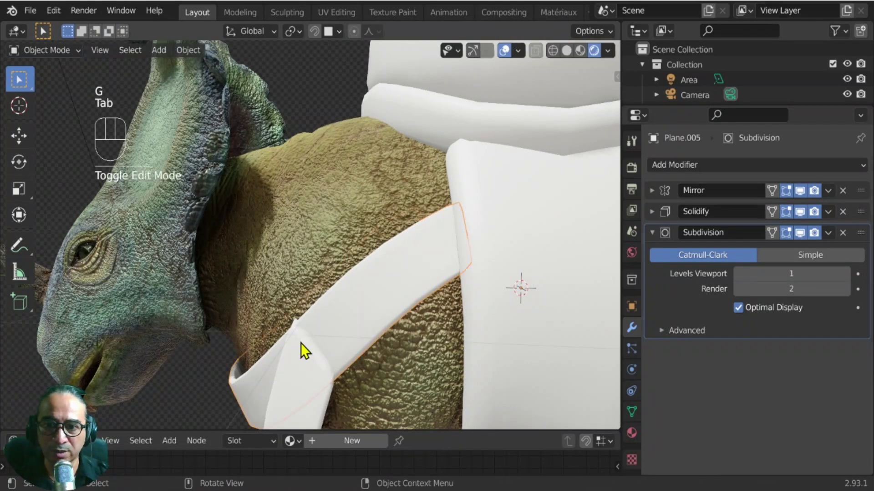
pyautogui.press('Tab')
pyautogui.click(318, 304)
pyautogui.press('g')
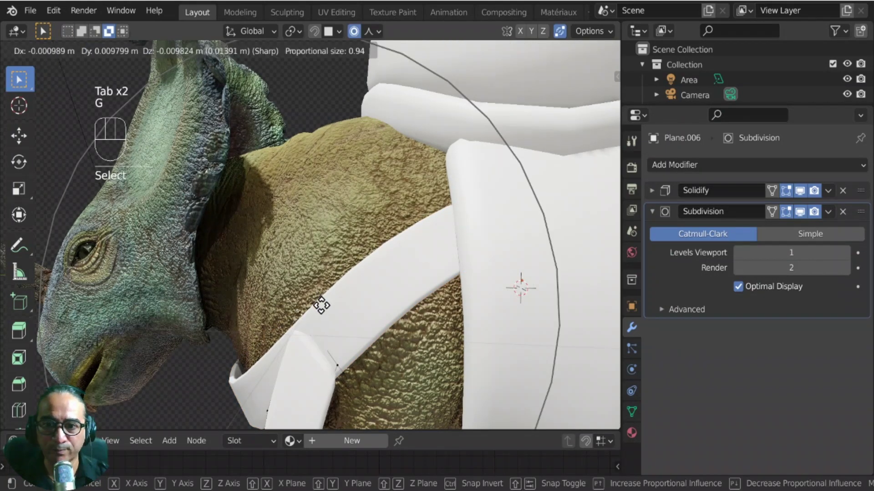
pyautogui.click(320, 307)
pyautogui.press('Tab')
pyautogui.scroll(-5, 346, 337)
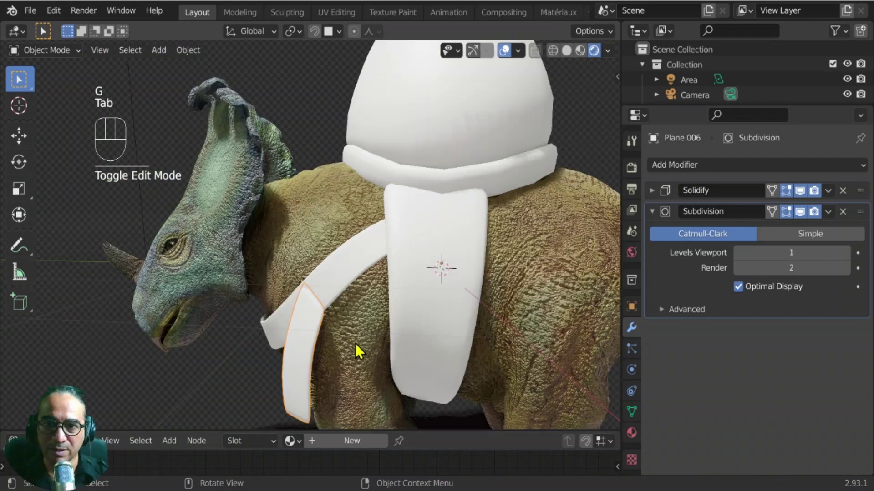
# Select the ground plane and save the project as Basemesh-sinoceratops-16.blend, overwriting the existing file.
pyautogui.moveTo(357, 351); pyautogui.dragTo(337, 268, button='middle')
pyautogui.click(234, 331)
pyautogui.scroll(-5, 251, 335)
pyautogui.moveTo(250, 335); pyautogui.dragTo(349, 345, button='middle')
pyautogui.click(28, 9)
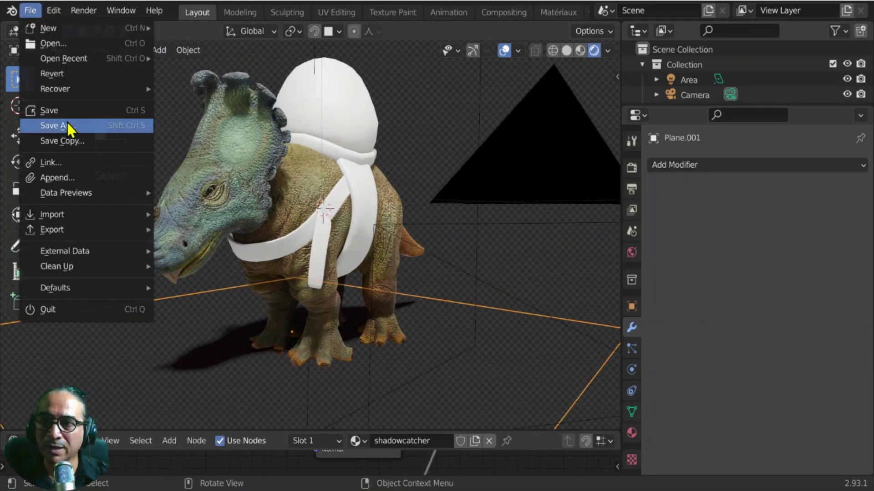
pyautogui.click(75, 126)
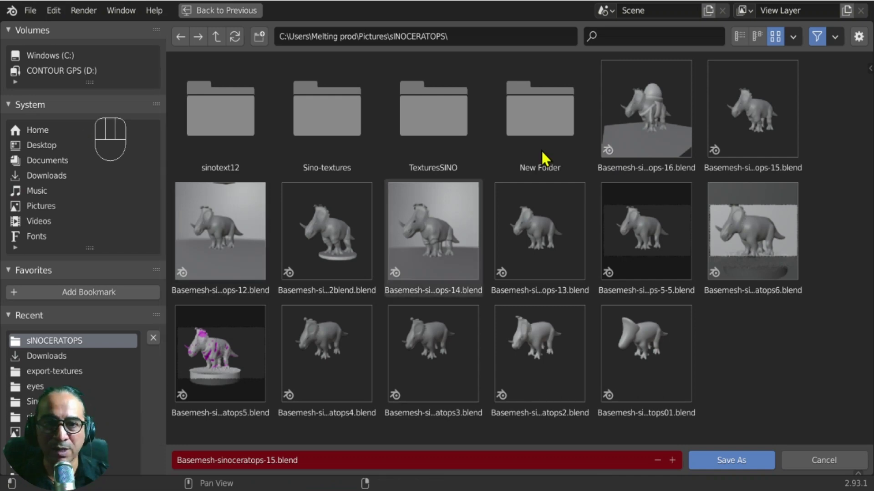
pyautogui.click(643, 110)
pyautogui.doubleClick(643, 110)
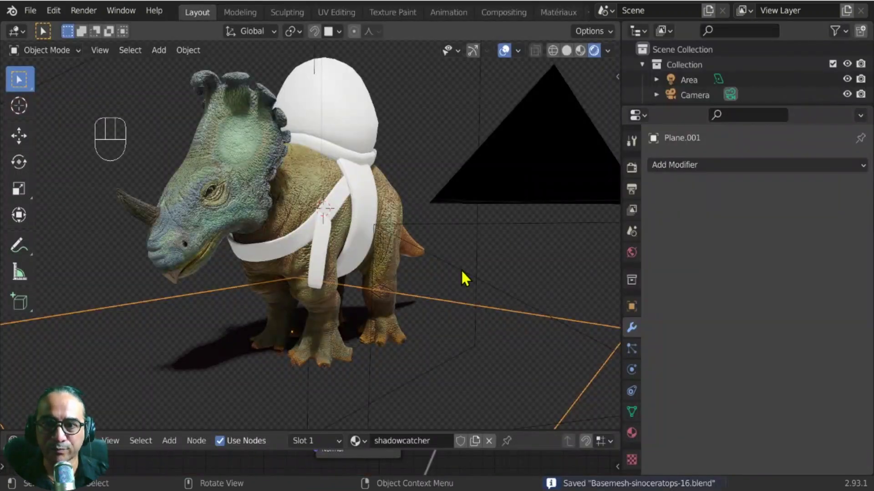
pyautogui.moveTo(465, 277); pyautogui.dragTo(444, 294, button='middle')
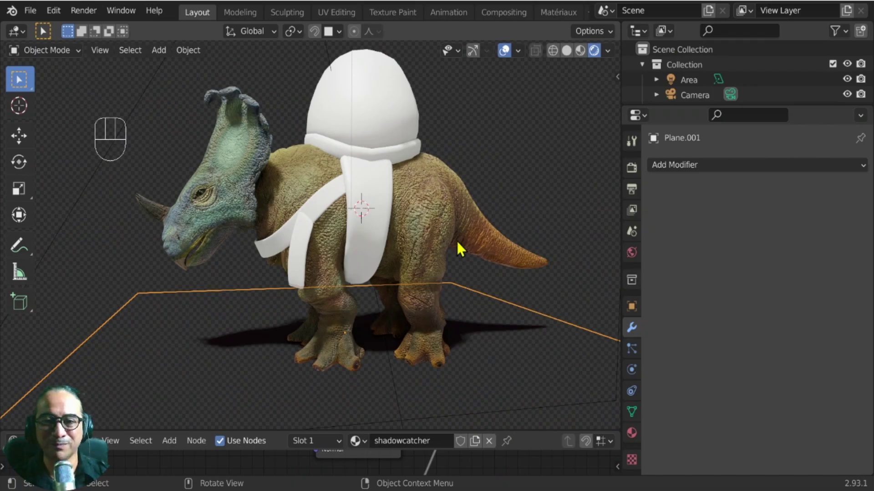